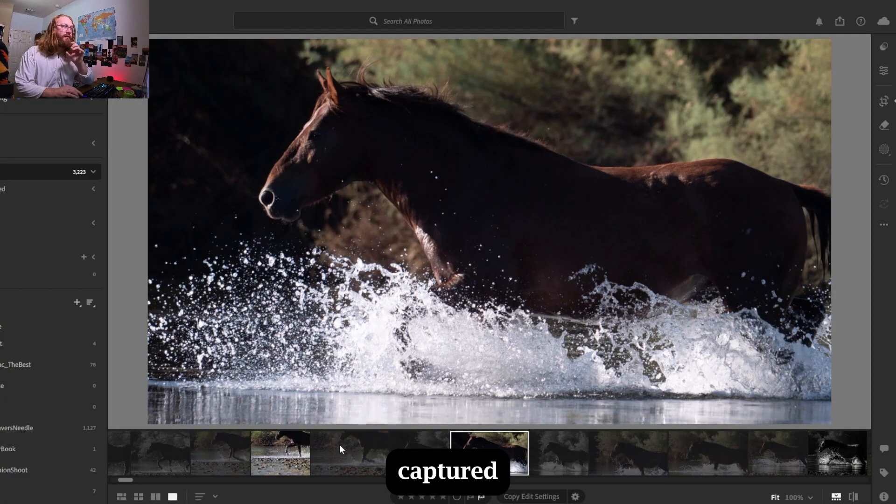
# Step: Compare the neighbouring shots of the horse splashing through the river, including the black-and-white edit and the pebbled-shore frames
pyautogui.press('Left')
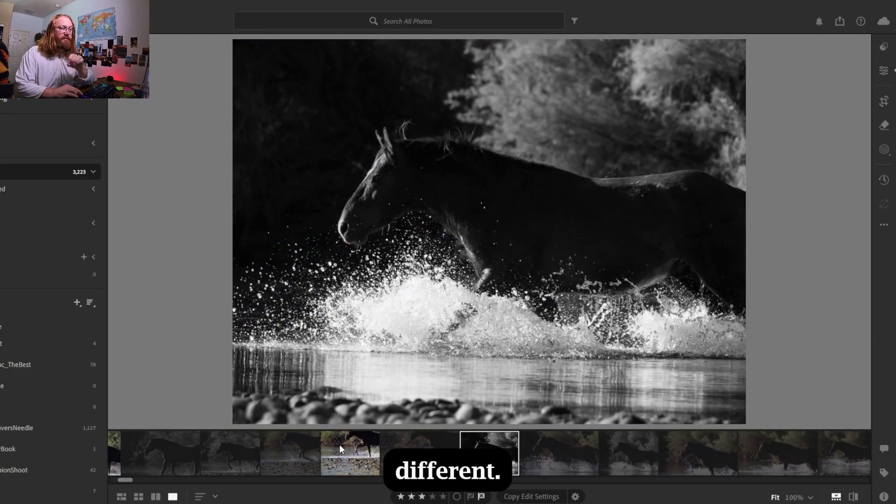
pyautogui.press('Left')
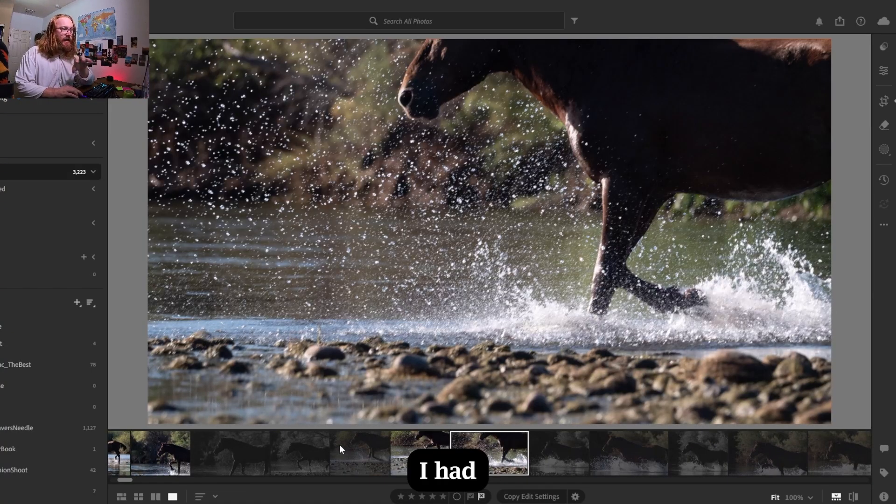
pyautogui.press('Left')
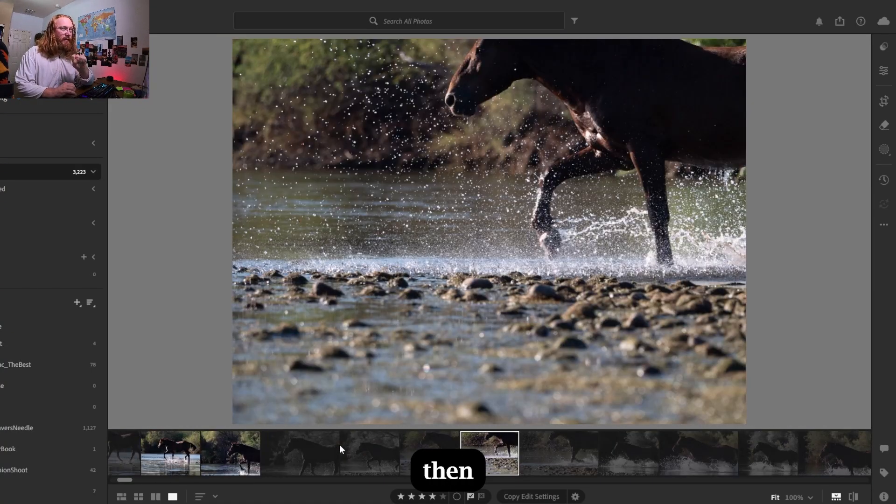
pyautogui.press('Right')
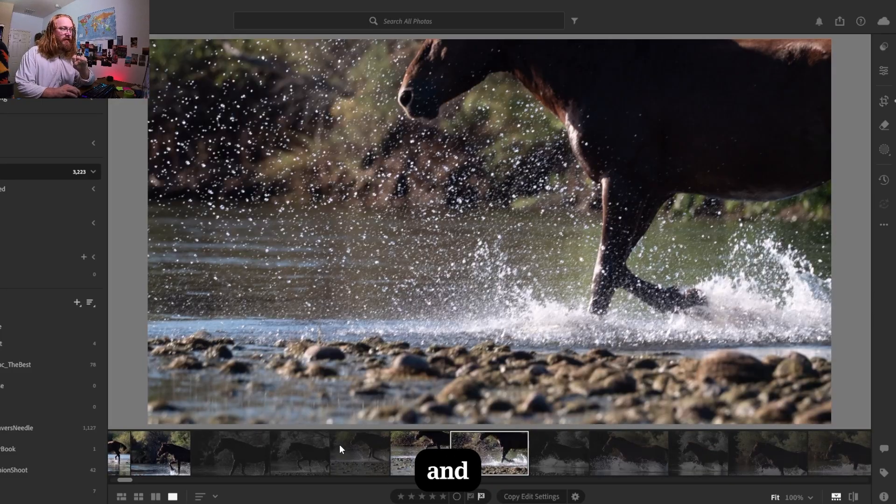
pyautogui.press('Left')
pyautogui.press('Right')
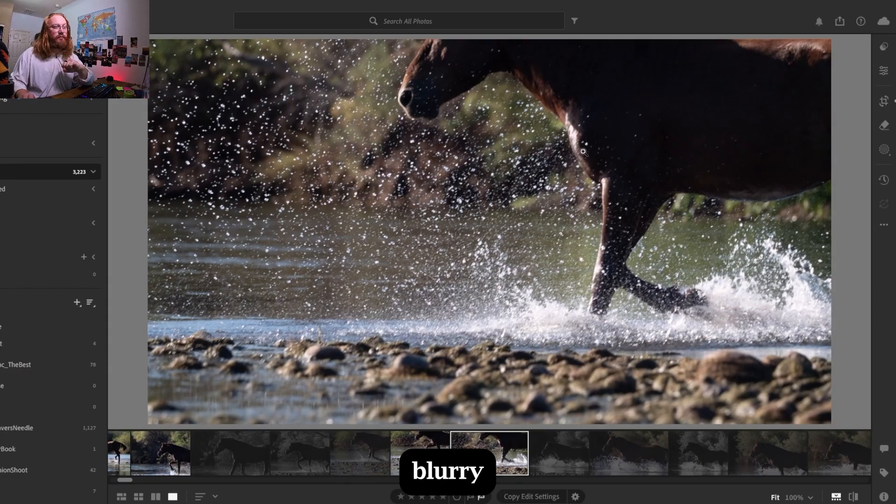
pyautogui.press('Right')
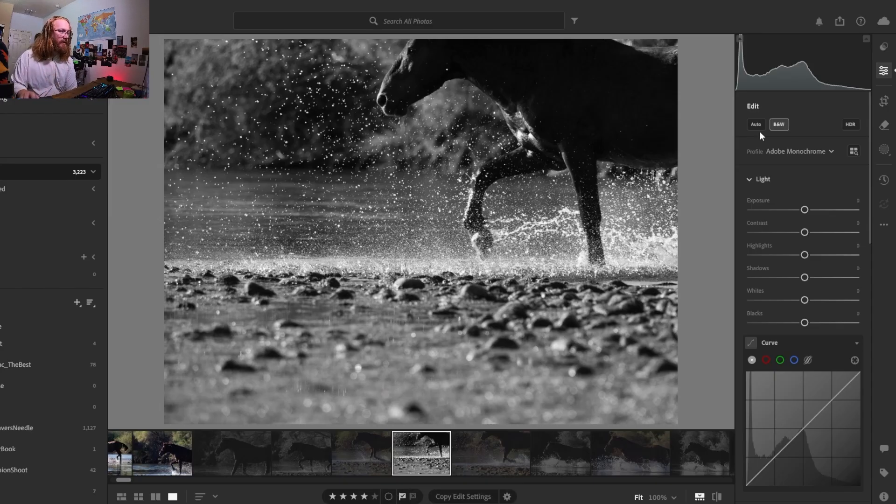
# Step: Crop the black-and-white horse photo to 16 x 9, keeping the horse's head in frame and cutting the blurry foreground
pyautogui.click(389, 321)
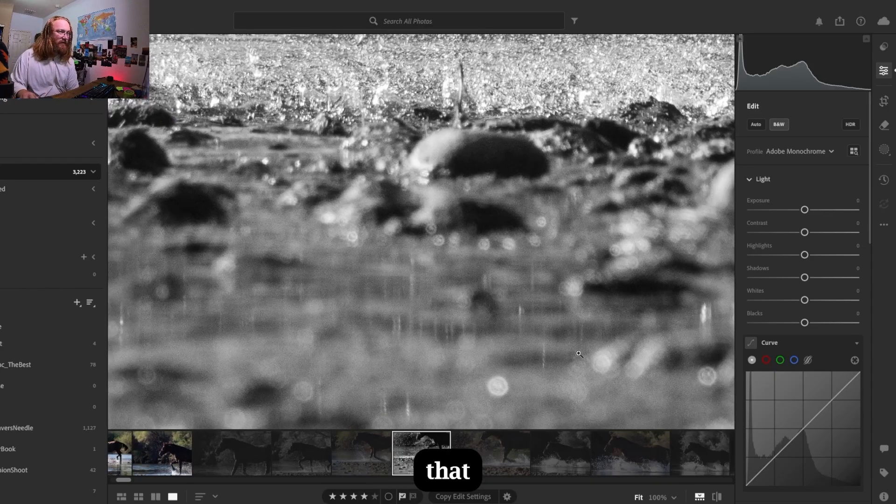
pyautogui.click(390, 312)
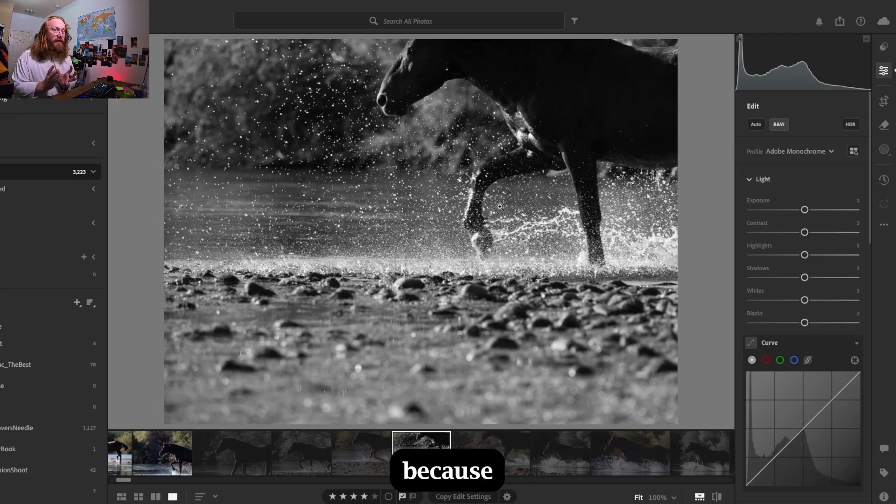
pyautogui.click(889, 103)
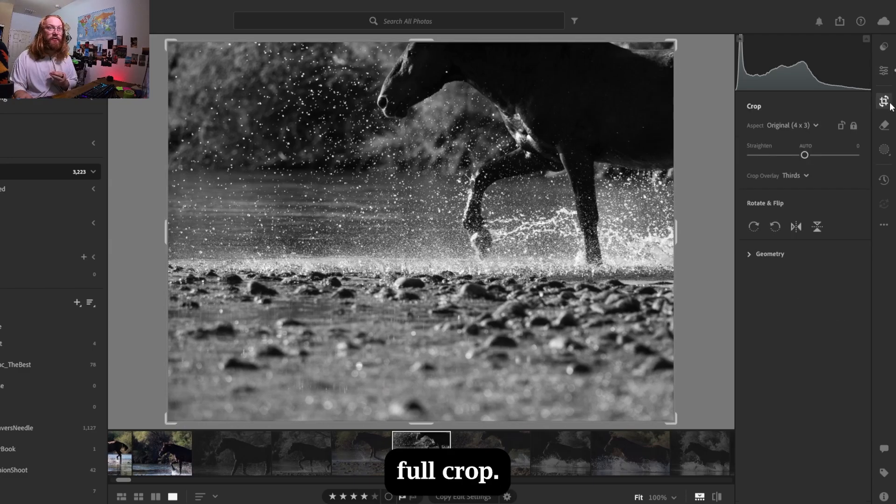
pyautogui.click(788, 126)
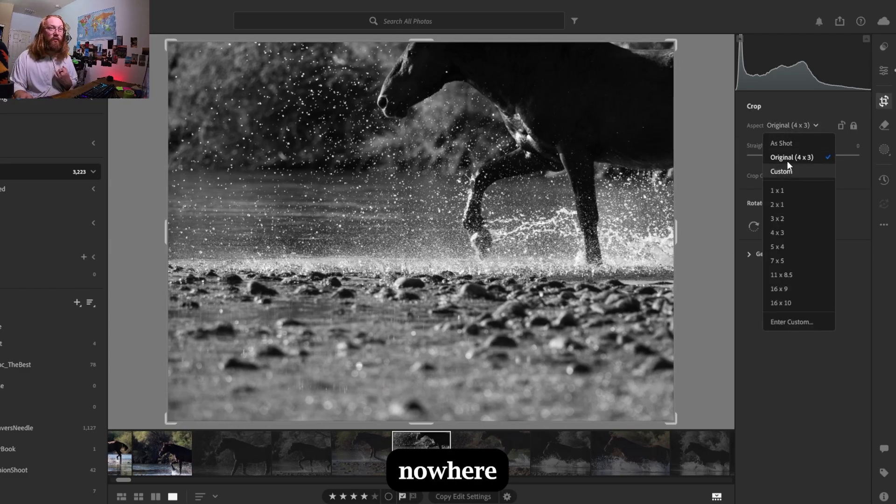
pyautogui.click(788, 158)
pyautogui.click(786, 125)
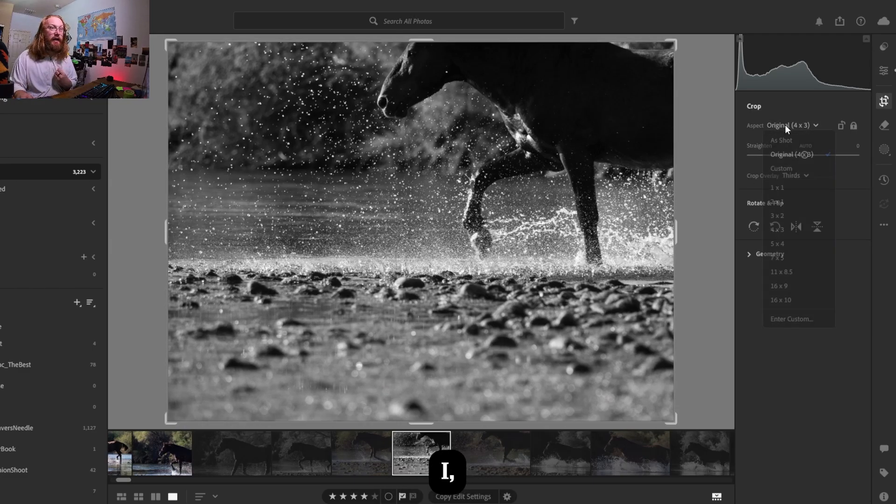
pyautogui.click(786, 286)
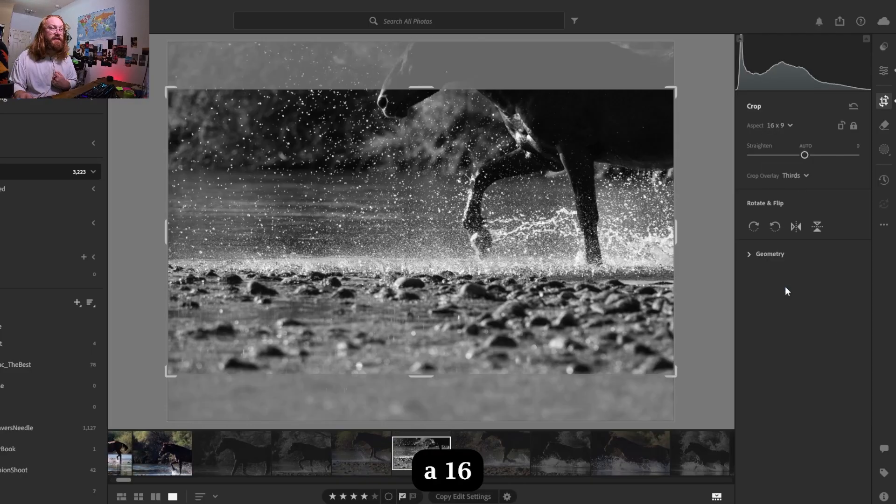
pyautogui.moveTo(418, 270); pyautogui.dragTo(421, 316)
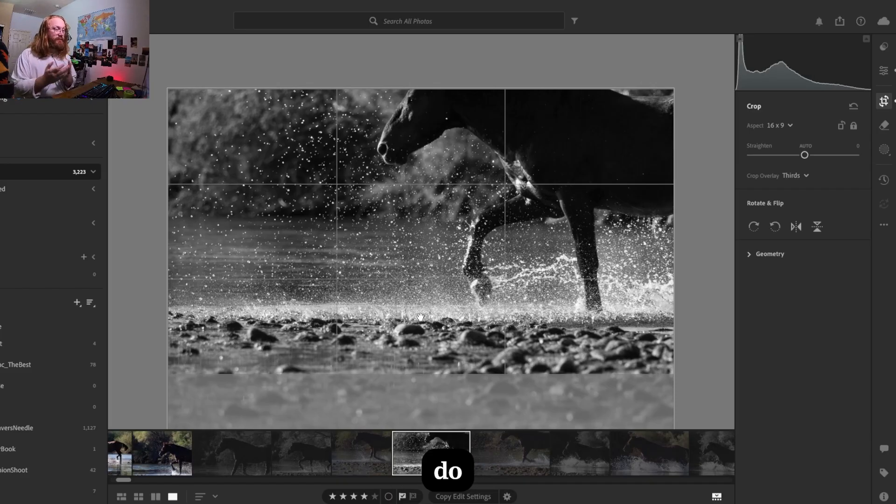
pyautogui.press('Return')
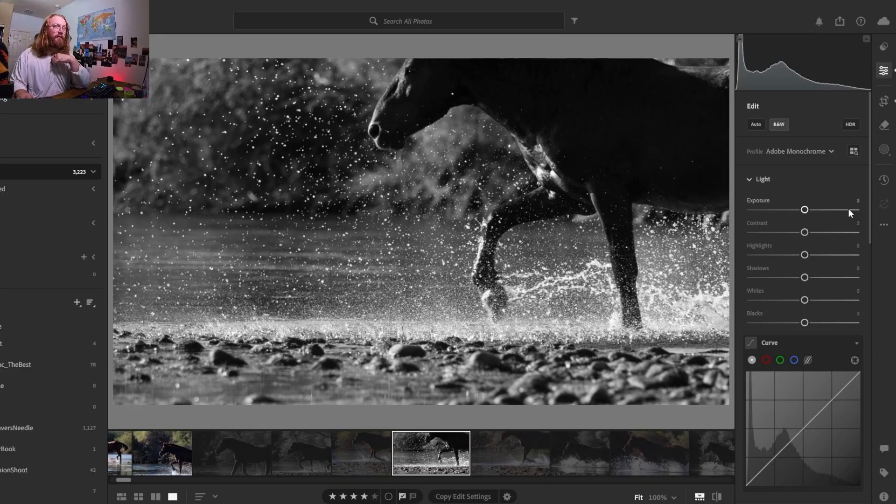
# Step: Rotate the crop slightly to a straighten value of -0.39 and apply it
pyautogui.click(883, 102)
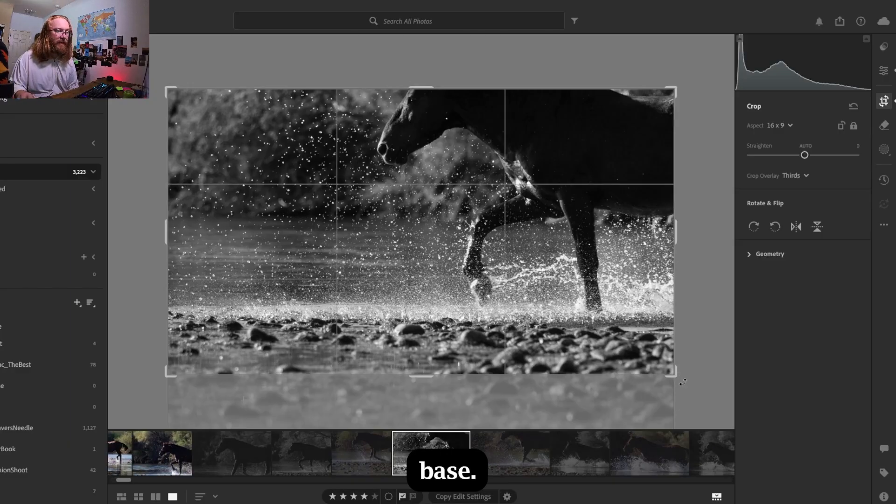
pyautogui.moveTo(682, 383); pyautogui.dragTo(687, 382)
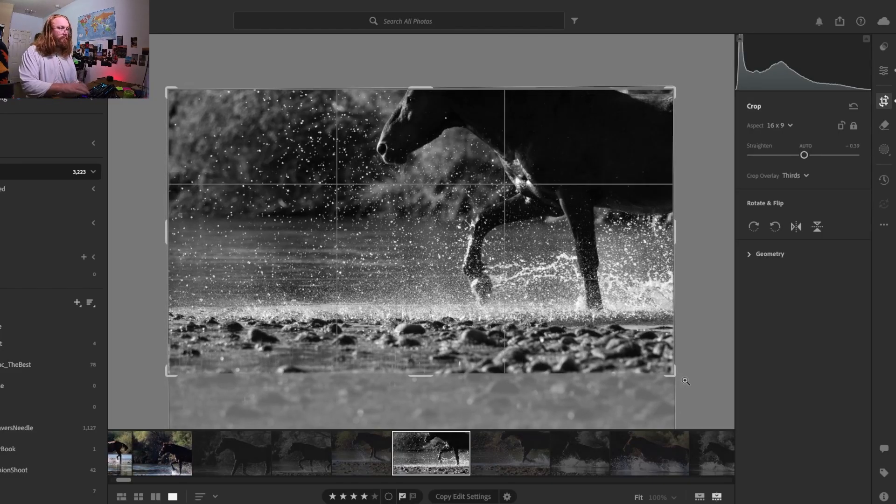
pyautogui.press('e')
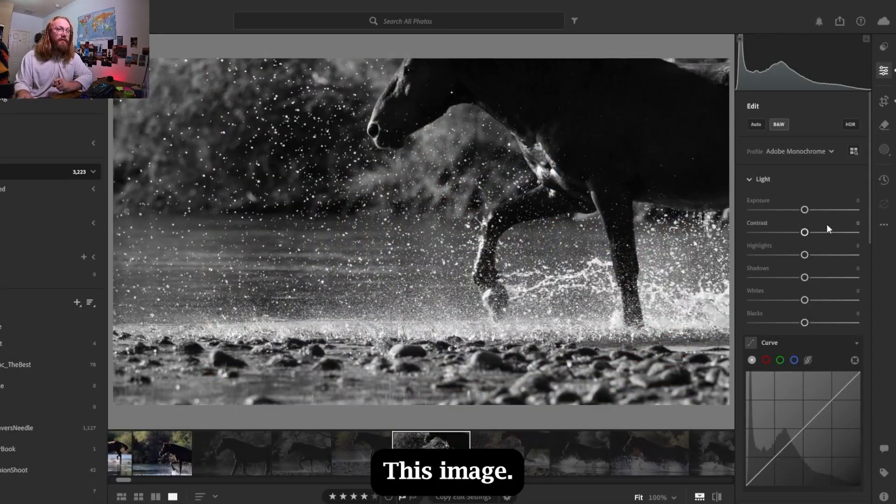
# Step: Check the photo's camera, lens and exposure metadata, returning to the editing controls
pyautogui.click(783, 124)
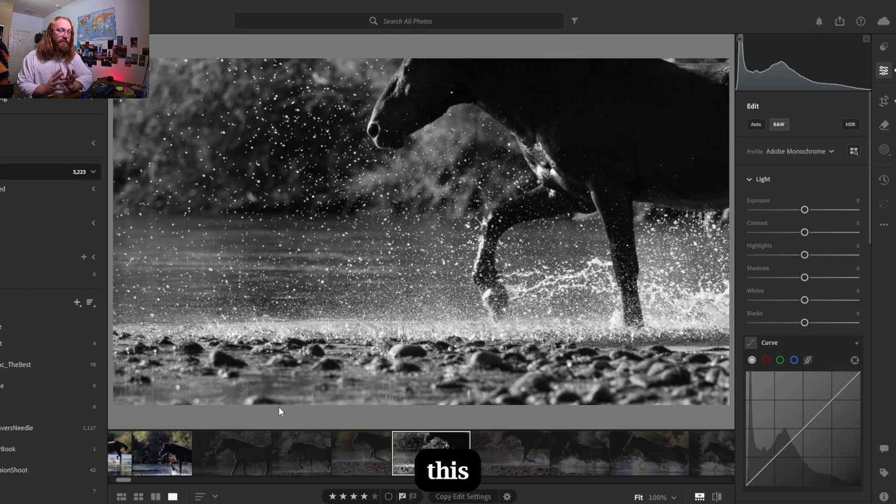
pyautogui.click(885, 497)
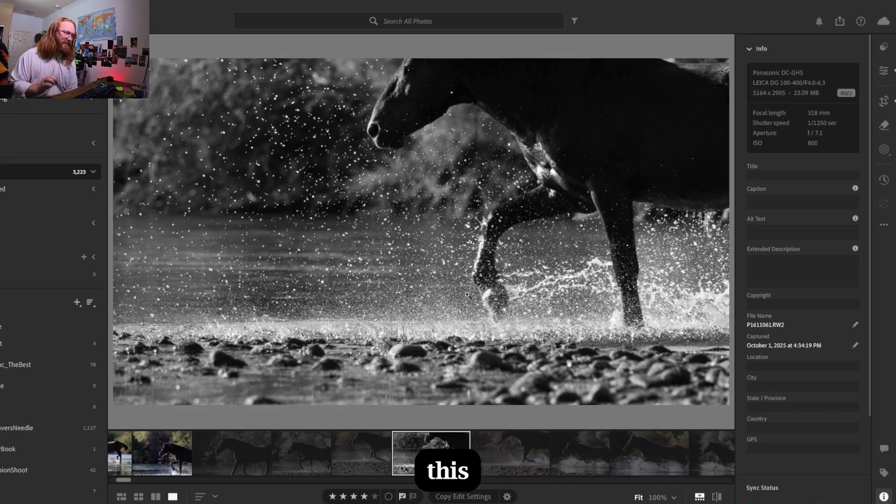
pyautogui.click(884, 70)
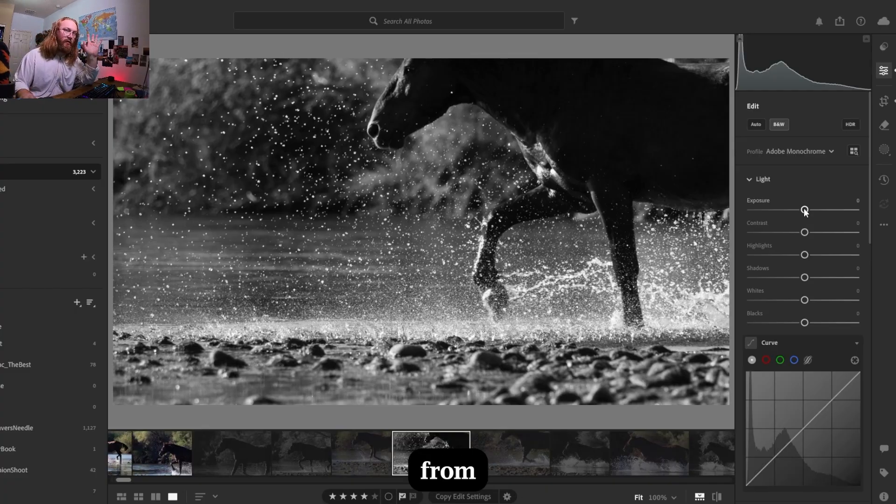
pyautogui.moveTo(805, 210); pyautogui.dragTo(803, 210)
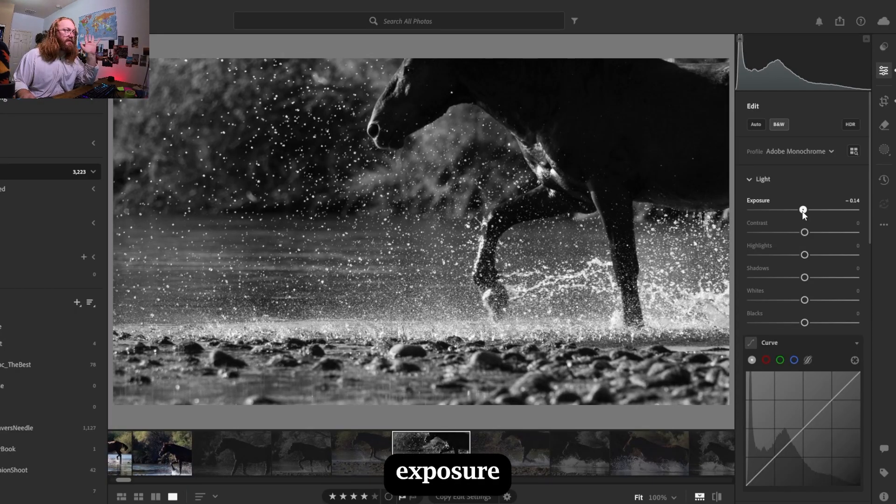
pyautogui.moveTo(802, 212); pyautogui.dragTo(783, 220)
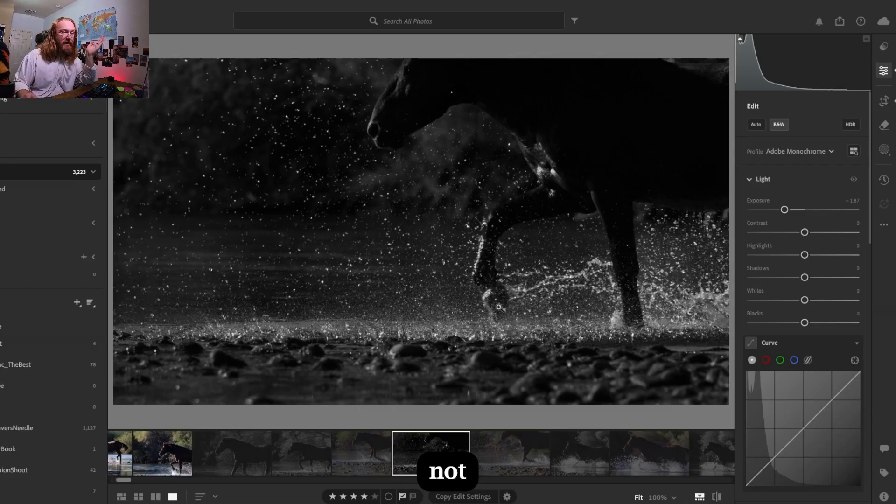
pyautogui.doubleClick(785, 209)
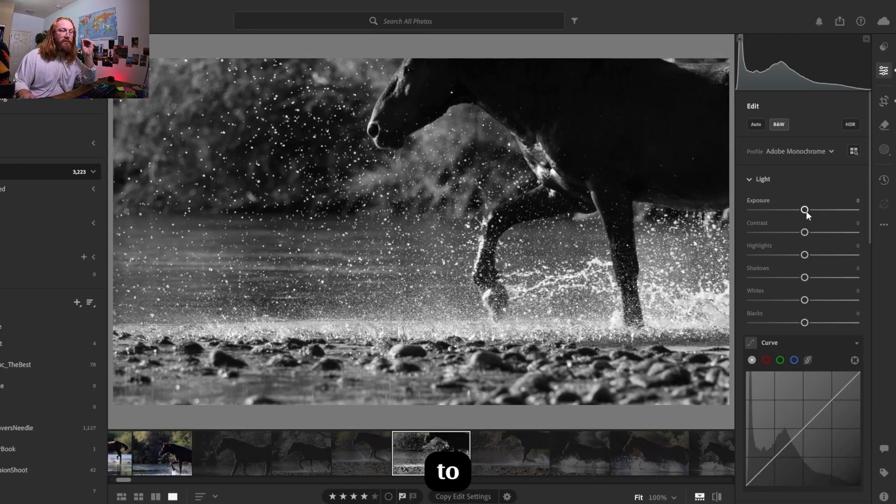
# Step: Lower the Exposure to -0.09 and raise the Contrast to +12
pyautogui.moveTo(806, 211); pyautogui.dragTo(805, 215)
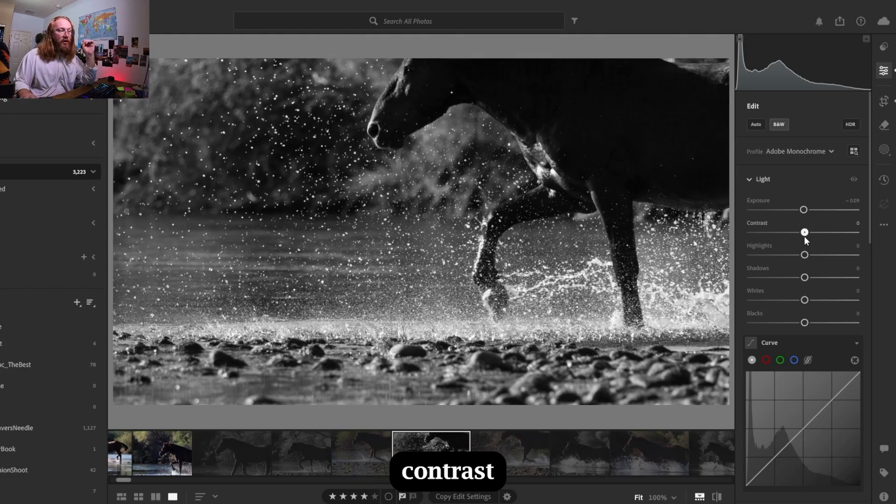
pyautogui.moveTo(806, 232); pyautogui.dragTo(812, 241)
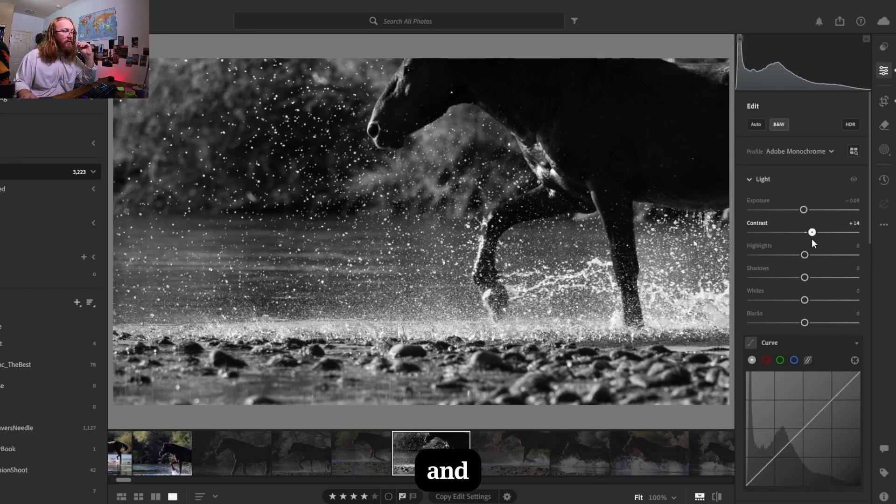
pyautogui.moveTo(812, 240); pyautogui.dragTo(811, 240)
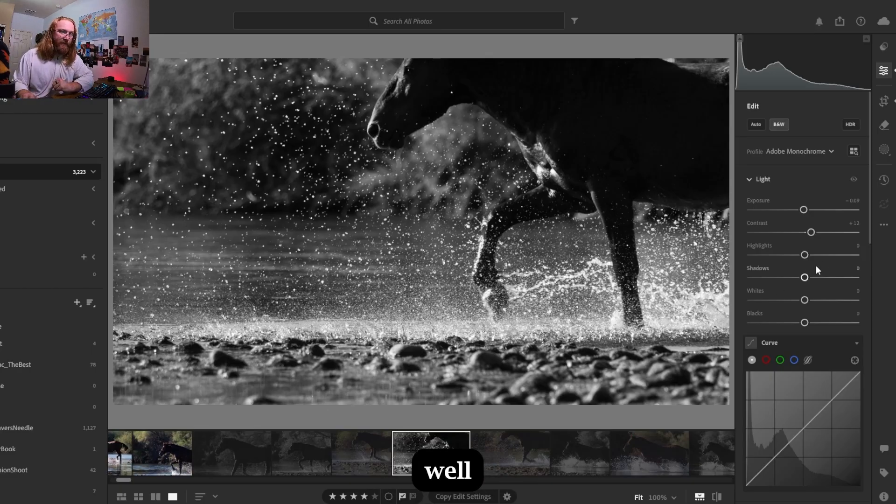
# Step: Lower the Highlights to -19 and the Shadows to -20
pyautogui.moveTo(805, 256); pyautogui.dragTo(723, 264)
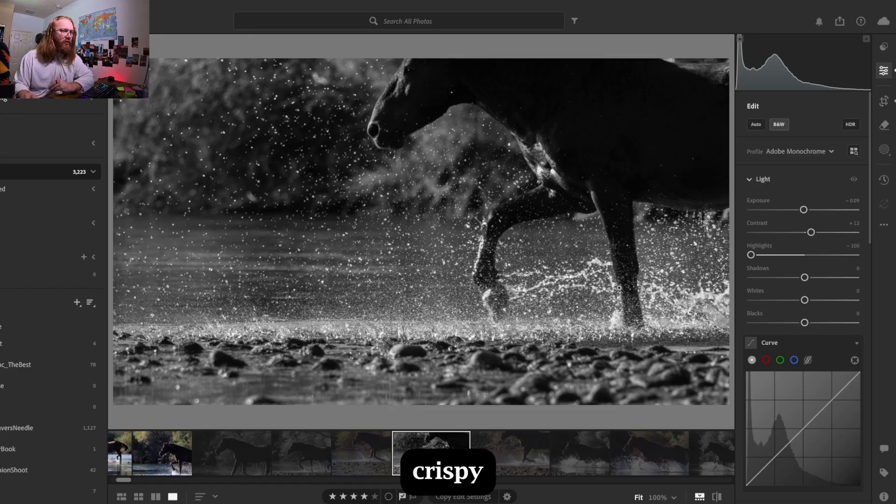
pyautogui.moveTo(757, 257); pyautogui.dragTo(797, 261)
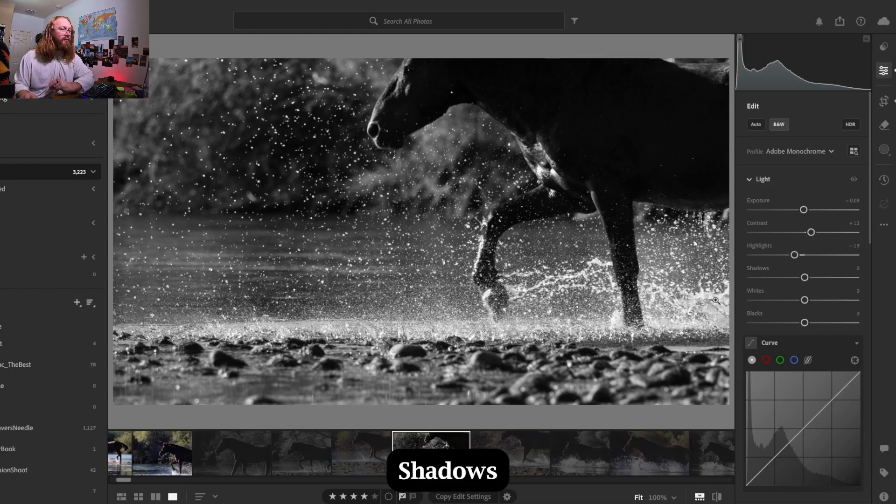
pyautogui.moveTo(809, 280); pyautogui.dragTo(809, 281)
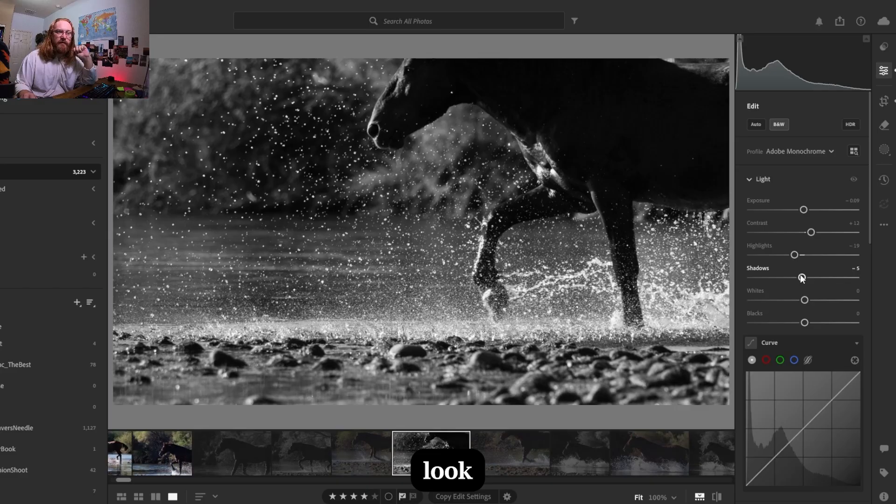
pyautogui.moveTo(802, 278); pyautogui.dragTo(770, 279)
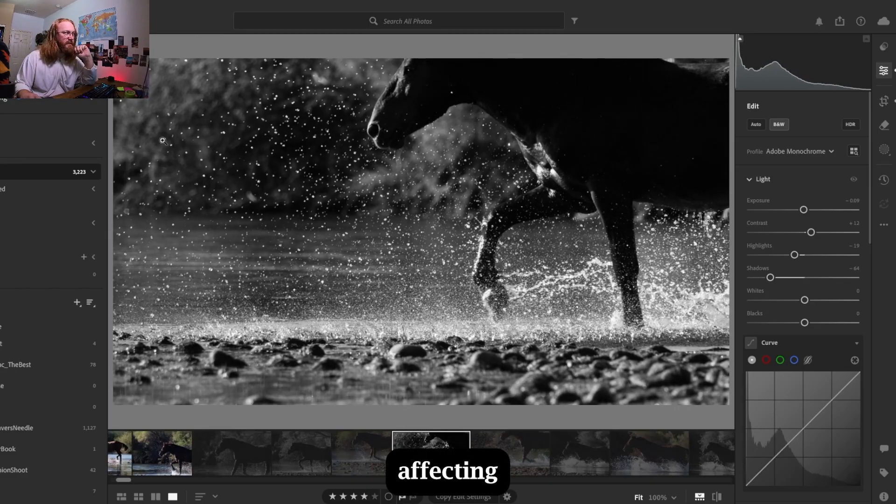
pyautogui.moveTo(770, 279)
pyautogui.mouseDown()
pyautogui.moveTo(743, 280)
pyautogui.moveTo(817, 278)
pyautogui.moveTo(729, 273)
pyautogui.moveTo(781, 285)
pyautogui.mouseUp()
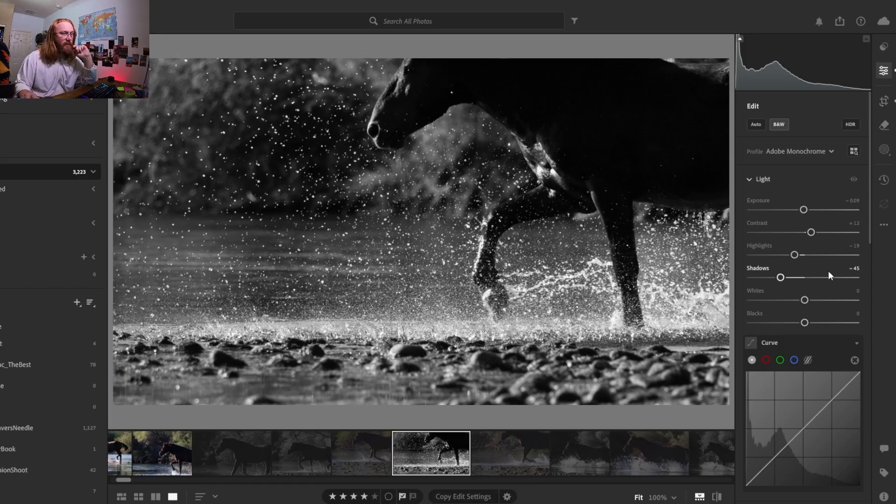
pyautogui.moveTo(785, 277); pyautogui.dragTo(794, 278)
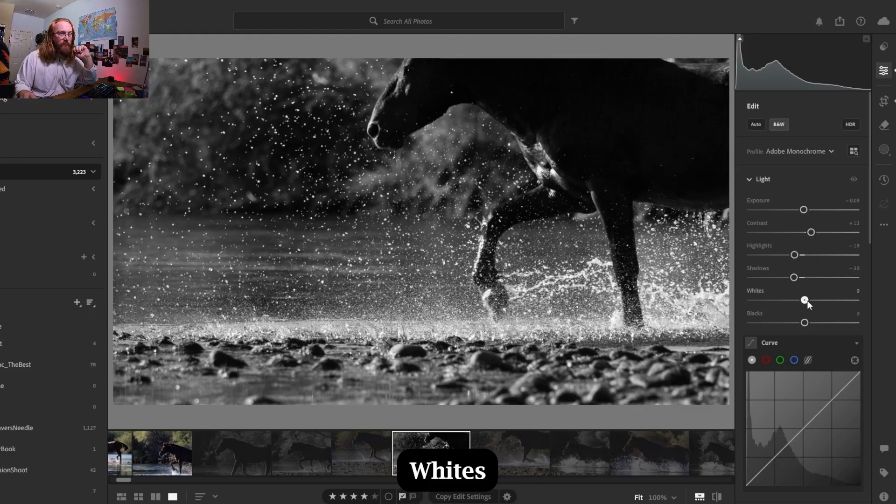
# Step: Lower the Whites to -17 and the Blacks to -45
pyautogui.moveTo(807, 301); pyautogui.dragTo(794, 313)
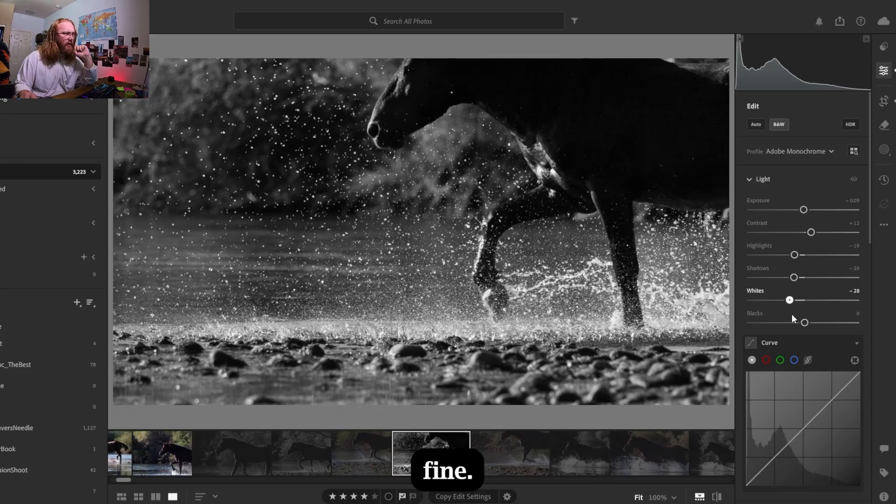
pyautogui.moveTo(794, 315)
pyautogui.mouseDown()
pyautogui.moveTo(811, 316)
pyautogui.moveTo(798, 318)
pyautogui.mouseUp()
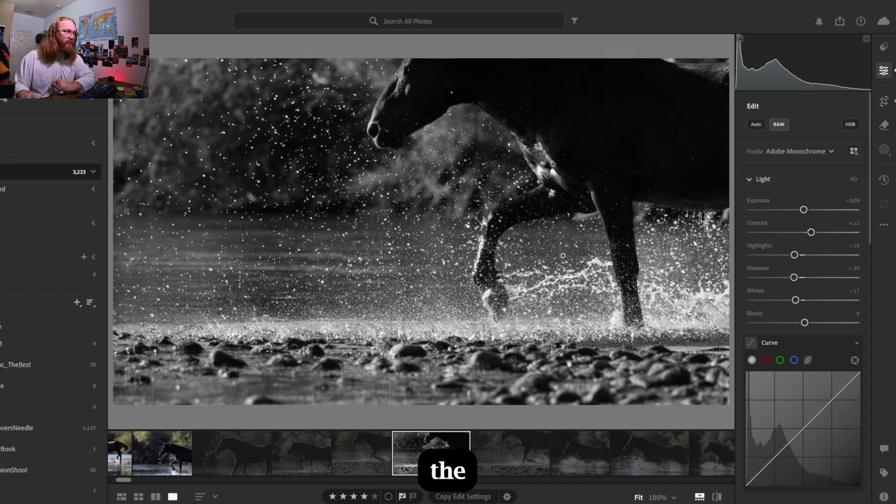
pyautogui.moveTo(805, 323); pyautogui.dragTo(783, 321)
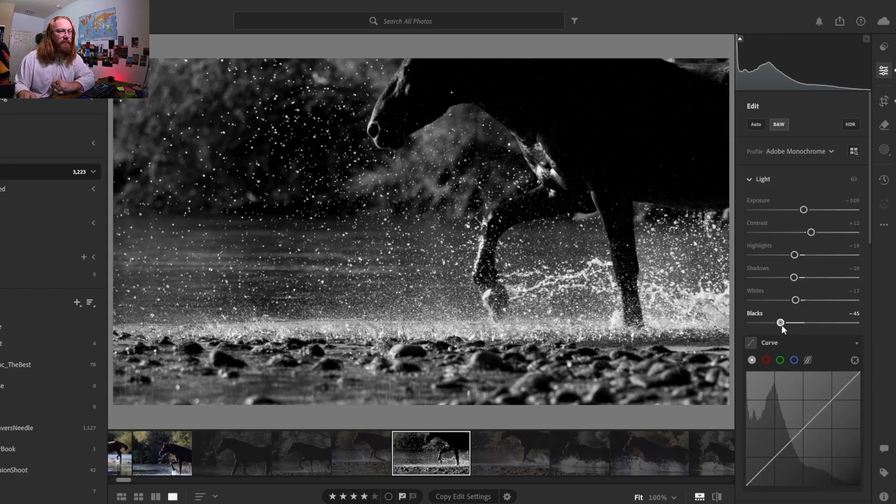
# Step: Try the Blacks at their -100 extreme, reset them, and settle the Blacks at -28
pyautogui.moveTo(781, 323); pyautogui.dragTo(750, 326)
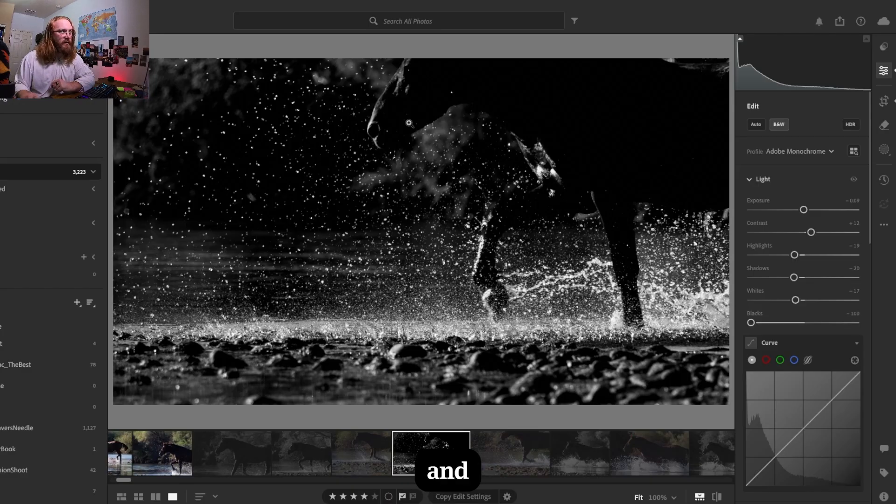
pyautogui.moveTo(753, 322); pyautogui.dragTo(789, 323)
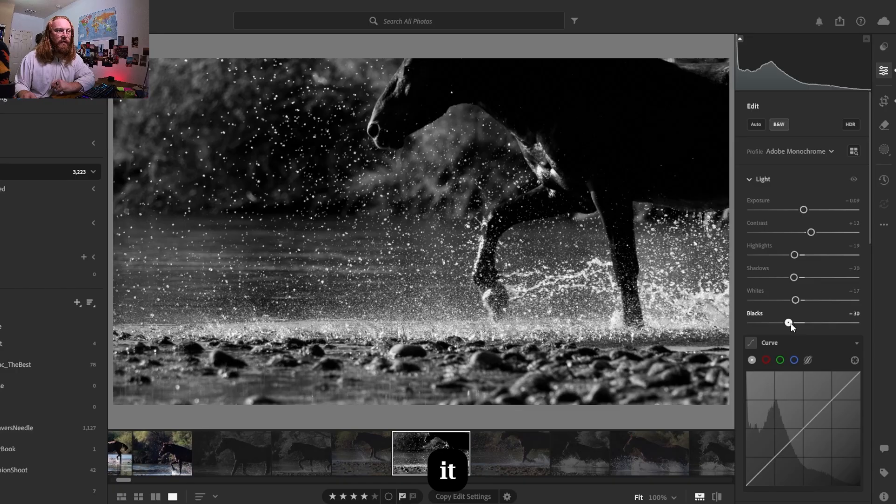
pyautogui.moveTo(791, 324); pyautogui.dragTo(751, 323)
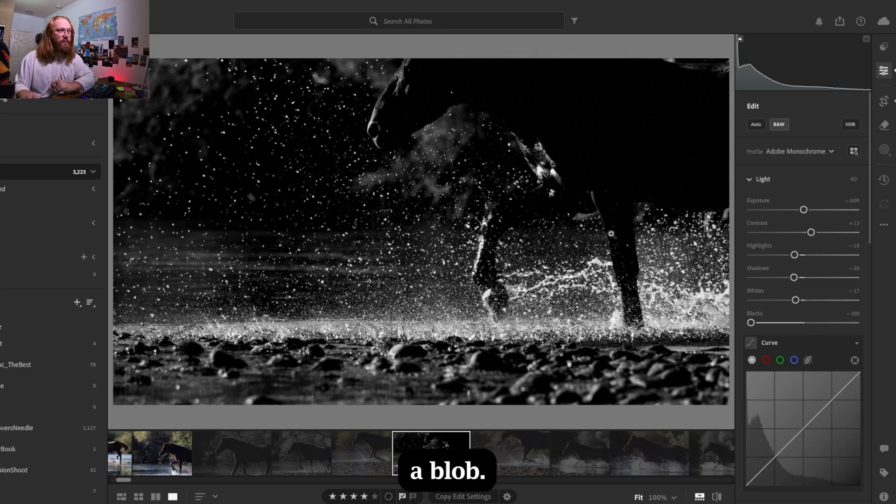
pyautogui.doubleClick(750, 324)
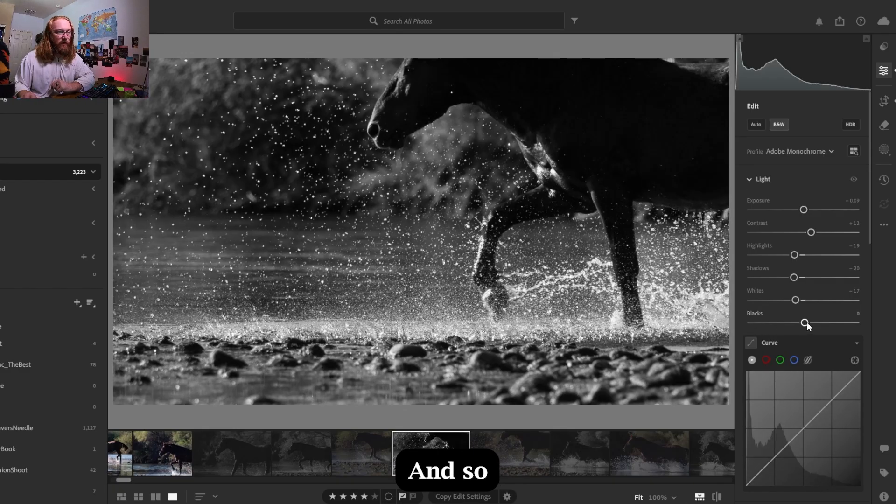
pyautogui.moveTo(806, 322); pyautogui.dragTo(792, 323)
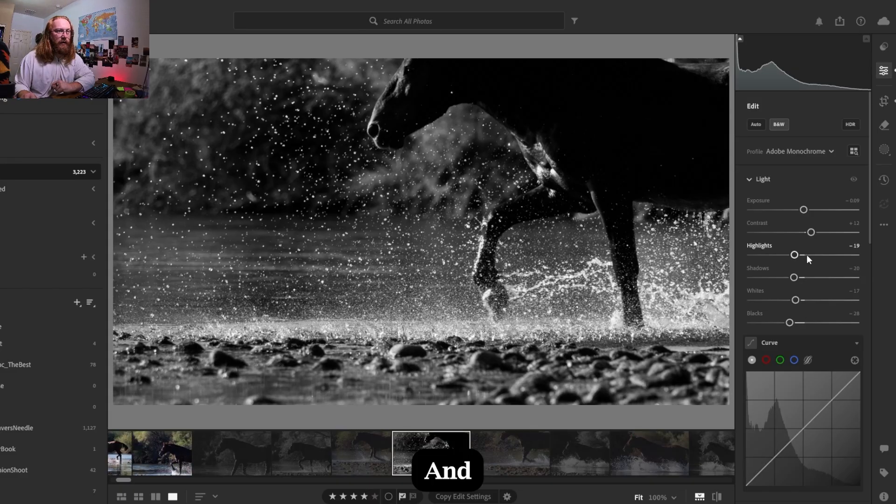
# Step: Add three points along the tone curve's diagonal, one each for the shadows, midtones and highlights
pyautogui.moveTo(870, 237); pyautogui.dragTo(872, 309)
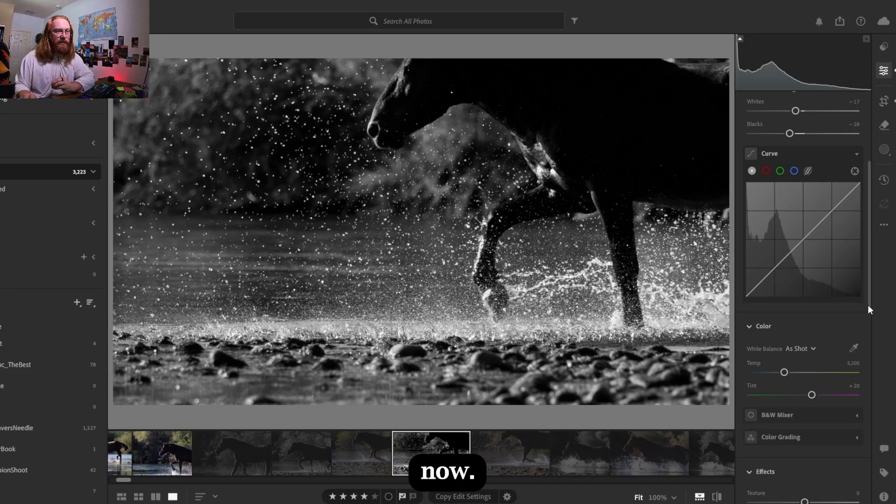
pyautogui.click(775, 270)
pyautogui.click(806, 241)
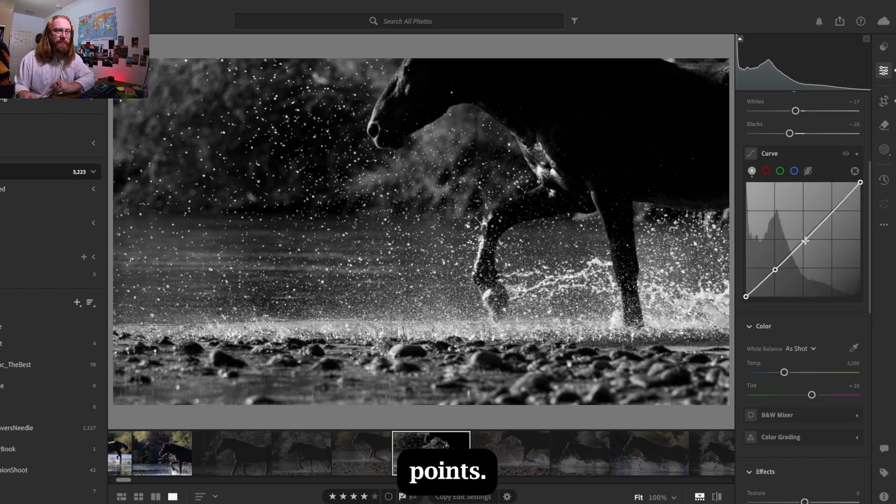
pyautogui.click(835, 211)
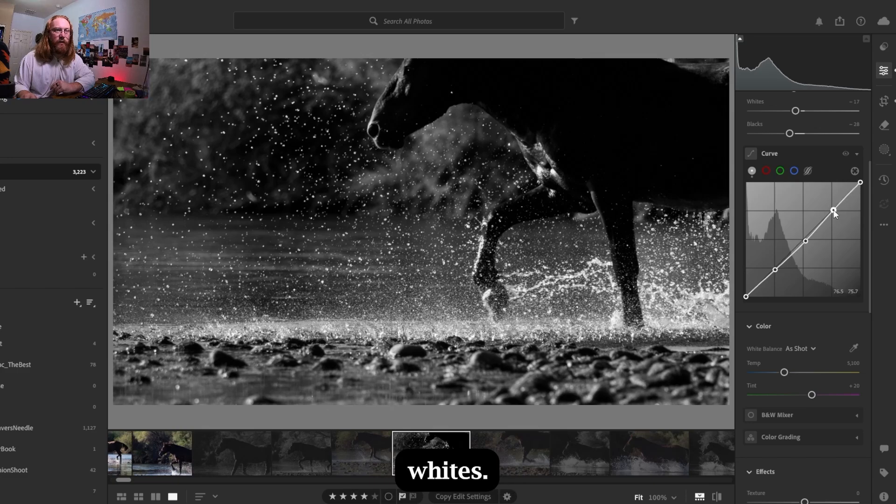
# Step: Pull the curve's shadow and midtone points slightly below the diagonal, with the midtone at 52.2 / 47.8, and nudge the highlight point
pyautogui.moveTo(775, 270); pyautogui.dragTo(781, 270)
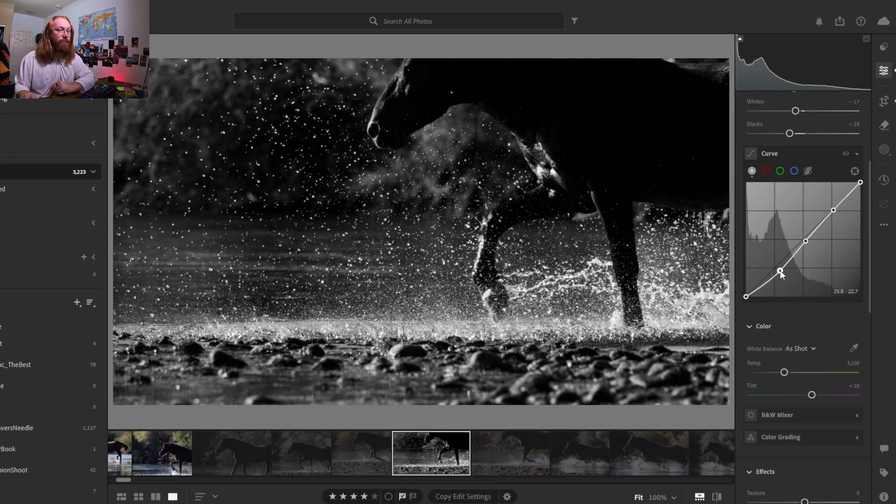
pyautogui.moveTo(747, 296)
pyautogui.mouseDown()
pyautogui.moveTo(747, 286)
pyautogui.moveTo(755, 308)
pyautogui.moveTo(773, 310)
pyautogui.moveTo(746, 307)
pyautogui.mouseUp()
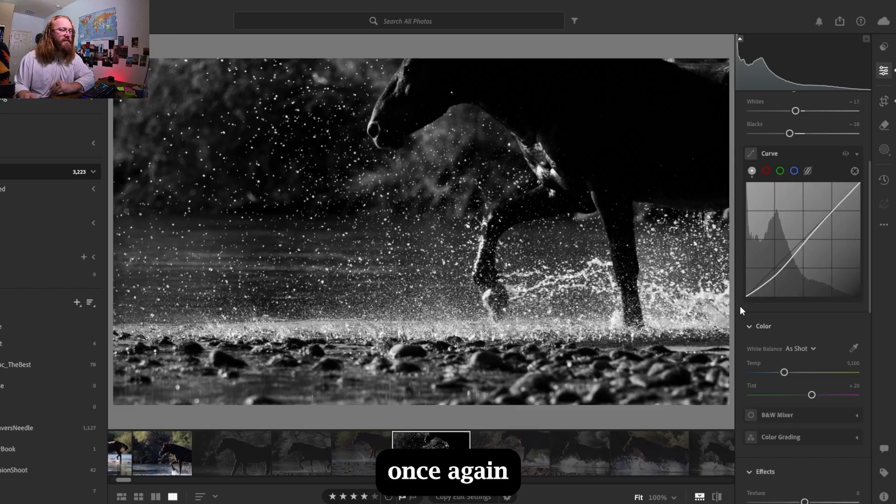
pyautogui.moveTo(810, 234); pyautogui.dragTo(806, 243)
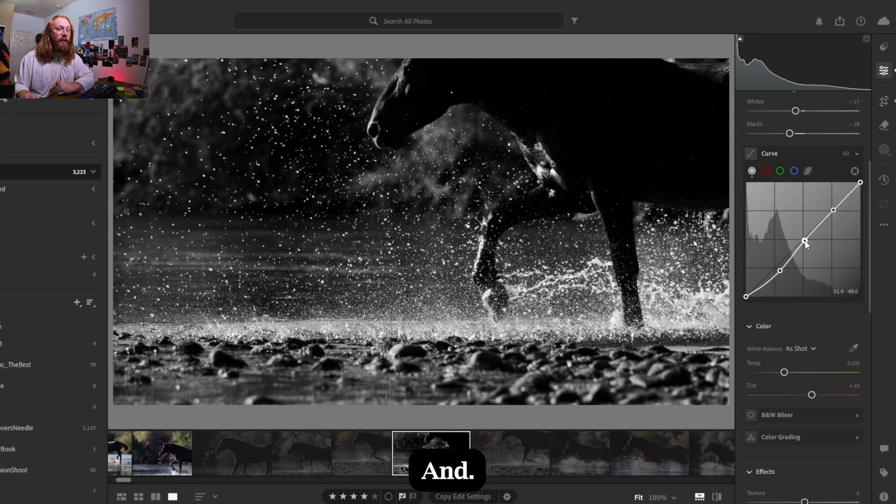
pyautogui.moveTo(780, 271); pyautogui.dragTo(779, 267)
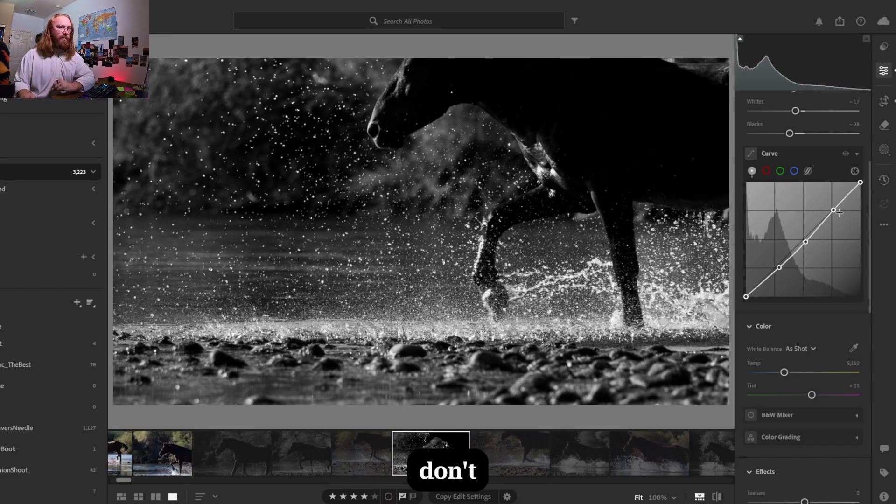
pyautogui.moveTo(834, 210)
pyautogui.mouseDown()
pyautogui.moveTo(819, 197)
pyautogui.moveTo(836, 211)
pyautogui.mouseUp()
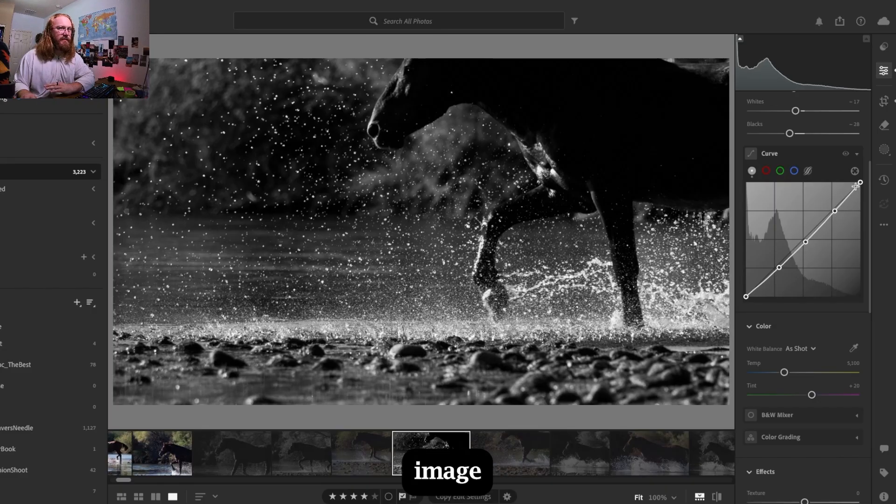
# Step: Lower the tone curve's white endpoint slightly and move the highlight point a little further up the curve
pyautogui.moveTo(861, 184)
pyautogui.mouseDown()
pyautogui.moveTo(852, 184)
pyautogui.moveTo(861, 187)
pyautogui.mouseUp()
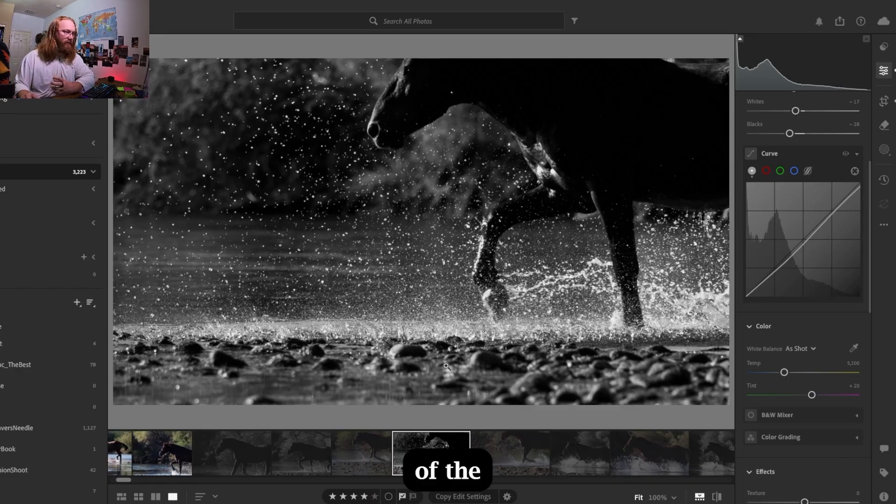
pyautogui.moveTo(860, 187)
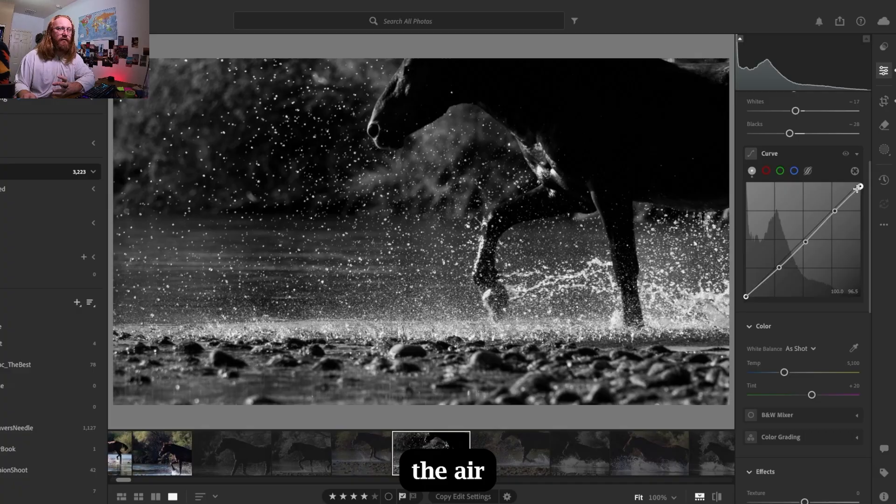
pyautogui.moveTo(860, 188); pyautogui.dragTo(839, 206)
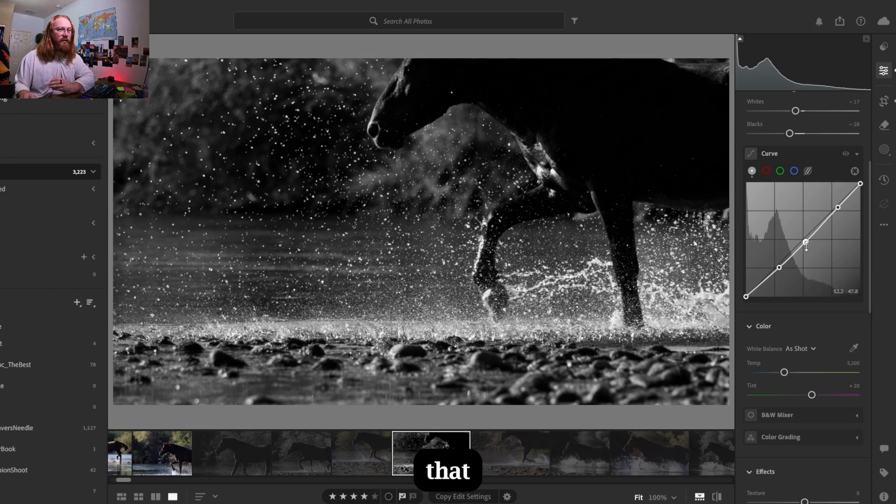
# Step: Expand the B&W Mixer and darken Green to -36 and Blue to -12
pyautogui.moveTo(870, 222); pyautogui.dragTo(872, 242)
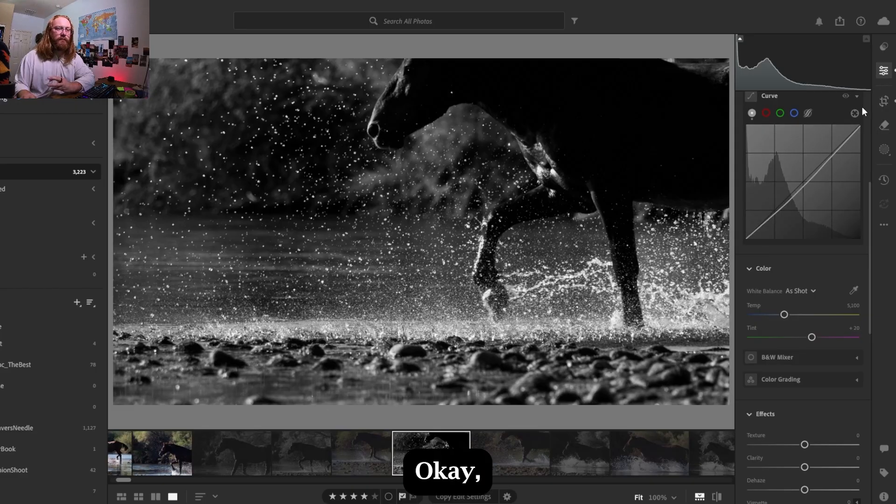
pyautogui.scroll(-4, 870, 262)
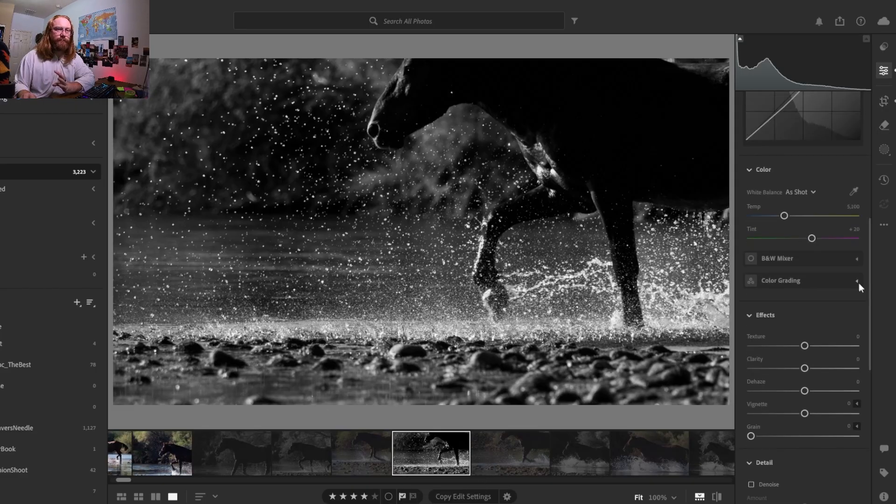
pyautogui.click(858, 282)
pyautogui.click(857, 205)
pyautogui.click(857, 258)
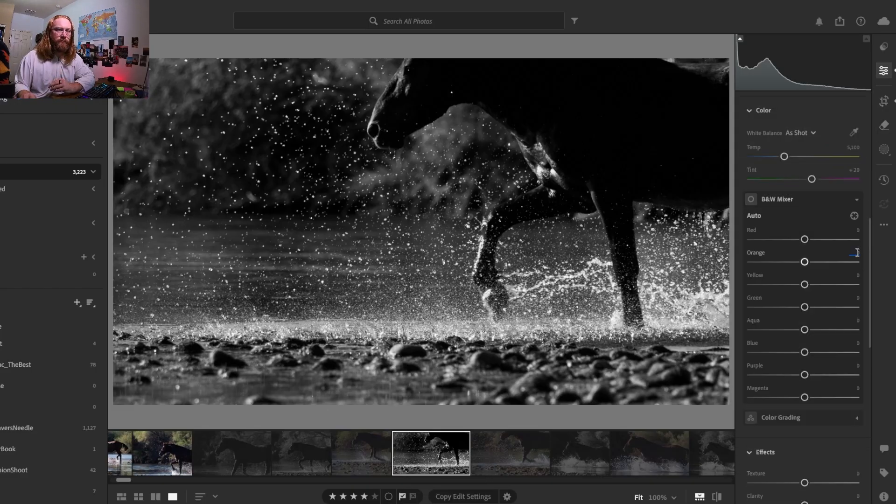
pyautogui.moveTo(806, 240)
pyautogui.mouseDown()
pyautogui.moveTo(762, 238)
pyautogui.moveTo(825, 232)
pyautogui.moveTo(773, 226)
pyautogui.moveTo(809, 233)
pyautogui.mouseUp()
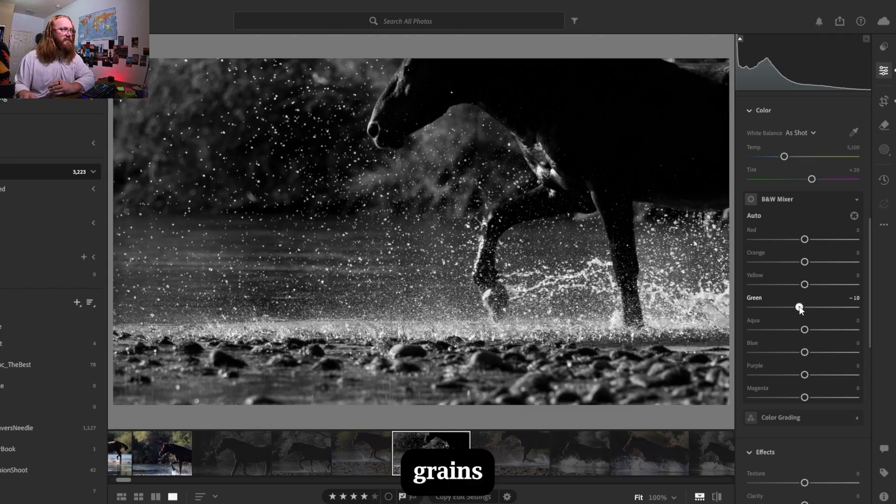
pyautogui.moveTo(800, 308); pyautogui.dragTo(794, 357)
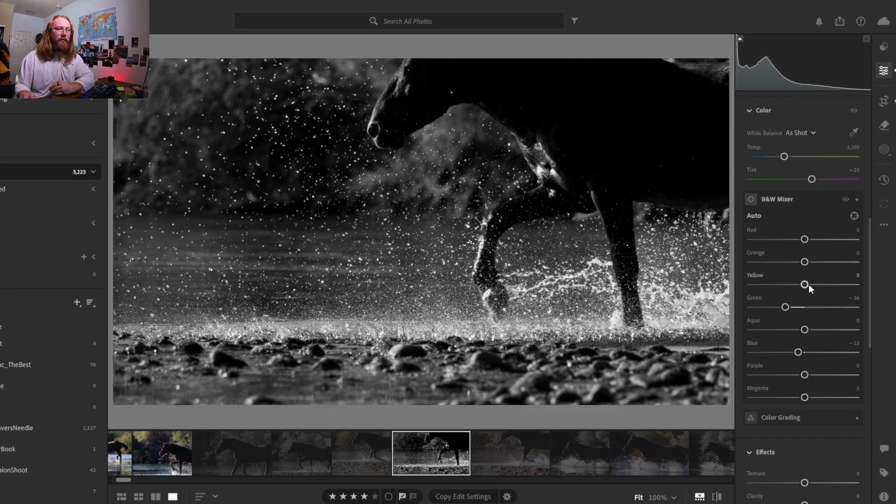
# Step: Darken Yellow to -60 in the B&W Mixer
pyautogui.moveTo(804, 285); pyautogui.dragTo(778, 293)
pyautogui.moveTo(768, 292)
pyautogui.mouseDown()
pyautogui.moveTo(754, 290)
pyautogui.moveTo(782, 290)
pyautogui.moveTo(758, 290)
pyautogui.moveTo(779, 290)
pyautogui.moveTo(778, 298)
pyautogui.mouseUp()
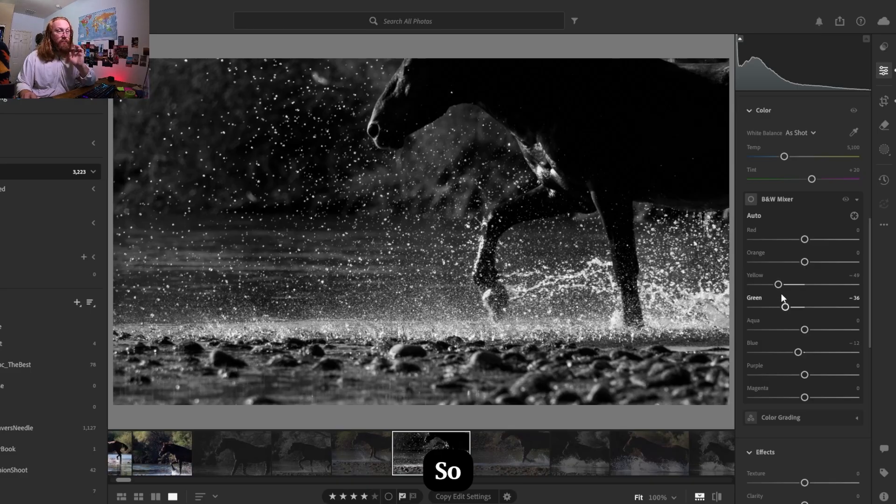
pyautogui.moveTo(776, 286)
pyautogui.mouseDown()
pyautogui.moveTo(747, 285)
pyautogui.moveTo(769, 290)
pyautogui.mouseUp()
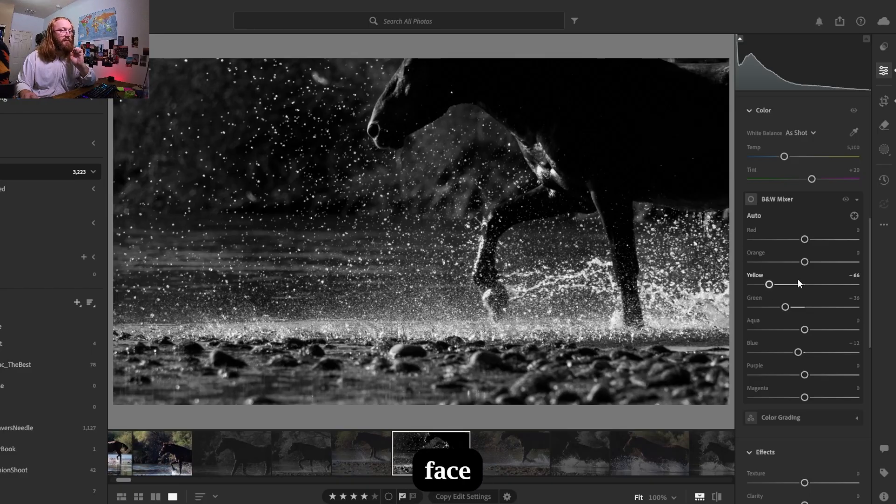
pyautogui.moveTo(770, 284)
pyautogui.mouseDown()
pyautogui.moveTo(783, 288)
pyautogui.moveTo(774, 287)
pyautogui.mouseUp()
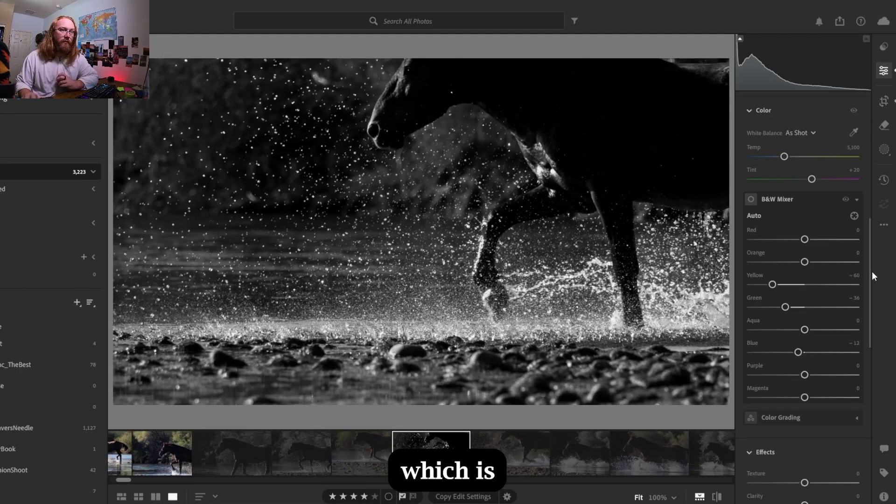
# Step: Set Aqua to -25, Blue to -11, Purple to -27 and Magenta to -18 in the B&W Mixer
pyautogui.moveTo(870, 277); pyautogui.dragTo(869, 289)
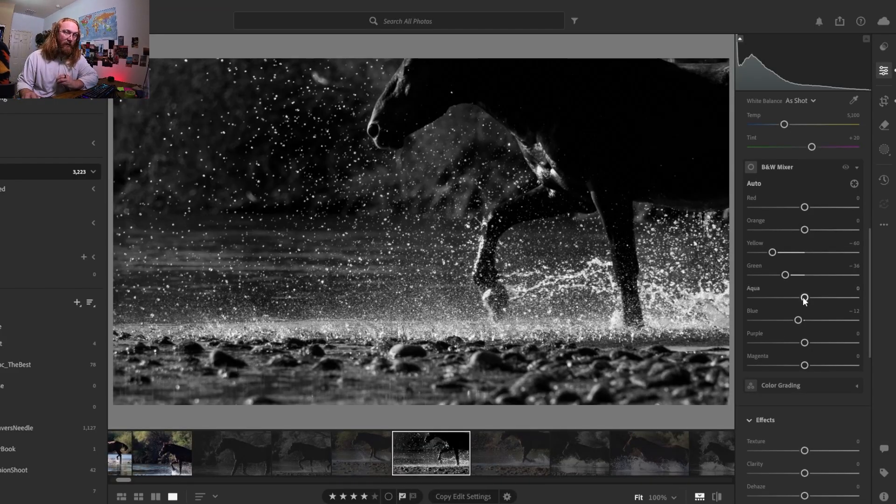
pyautogui.moveTo(803, 297)
pyautogui.mouseDown()
pyautogui.moveTo(764, 314)
pyautogui.moveTo(753, 299)
pyautogui.moveTo(789, 319)
pyautogui.moveTo(790, 301)
pyautogui.moveTo(850, 305)
pyautogui.moveTo(710, 301)
pyautogui.moveTo(791, 299)
pyautogui.mouseUp()
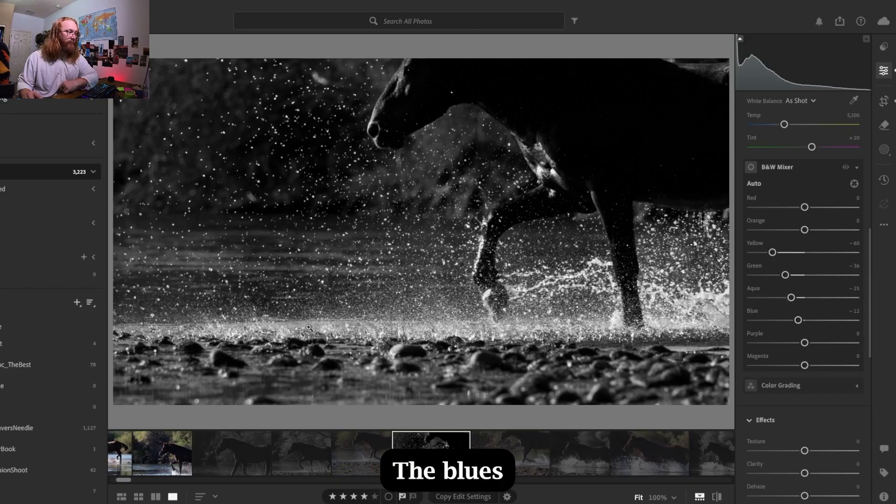
pyautogui.moveTo(805, 343); pyautogui.dragTo(839, 348)
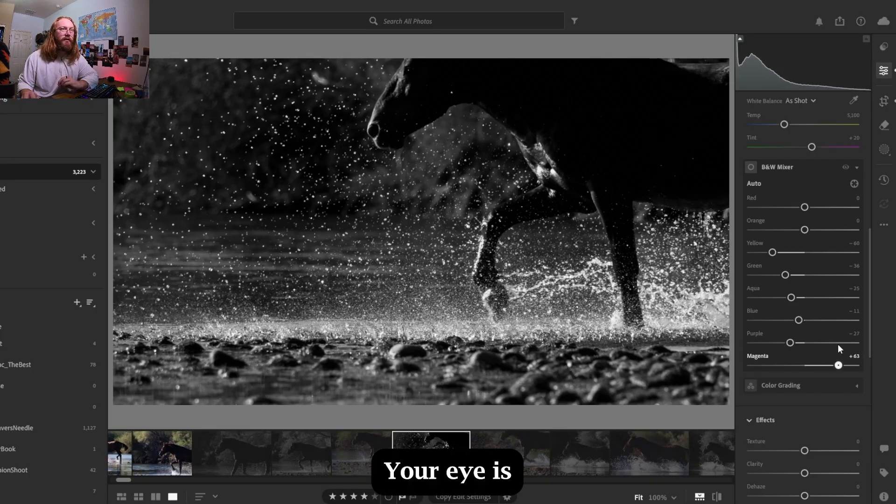
pyautogui.moveTo(762, 363); pyautogui.dragTo(791, 368)
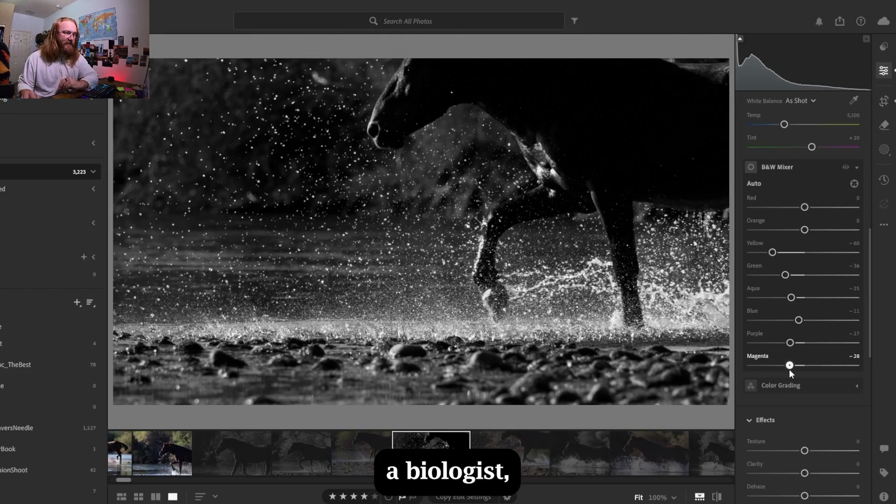
pyautogui.moveTo(789, 369)
pyautogui.mouseDown()
pyautogui.moveTo(811, 369)
pyautogui.moveTo(787, 377)
pyautogui.moveTo(808, 378)
pyautogui.moveTo(795, 382)
pyautogui.mouseUp()
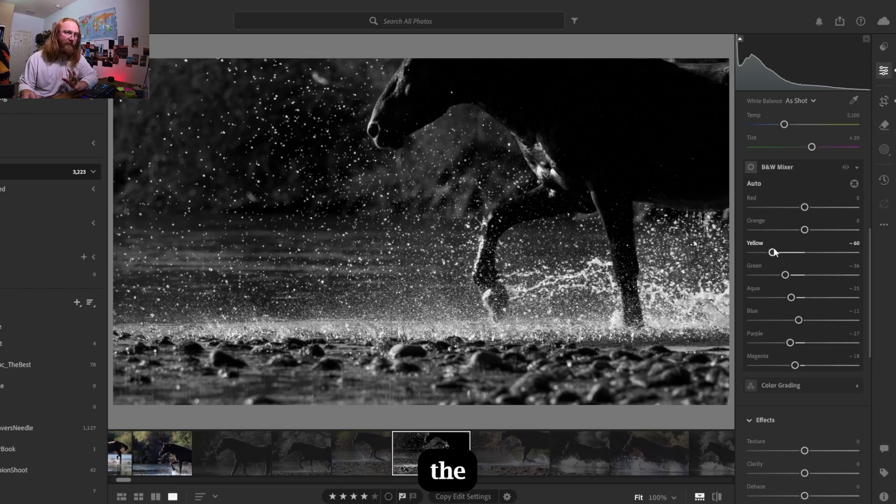
# Step: Try darkening Orange in the B&W Mixer as far as -100, and reset it to 0
pyautogui.moveTo(805, 230); pyautogui.dragTo(786, 263)
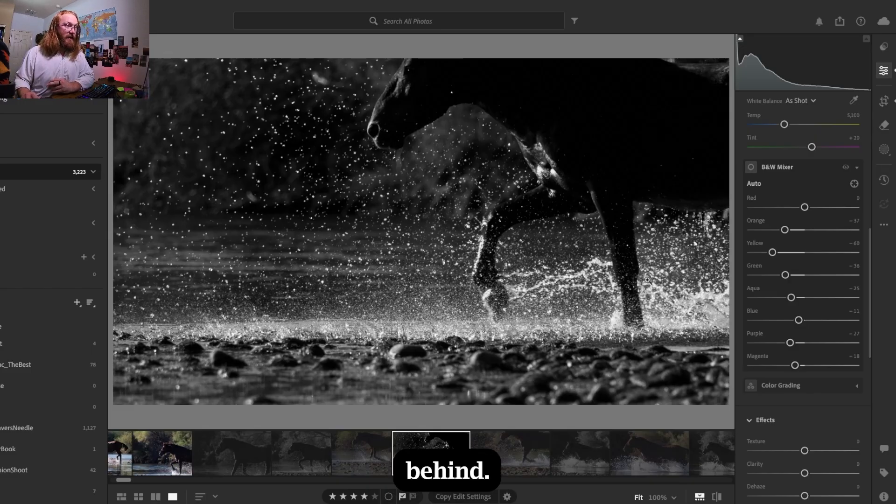
pyautogui.moveTo(796, 235); pyautogui.dragTo(772, 254)
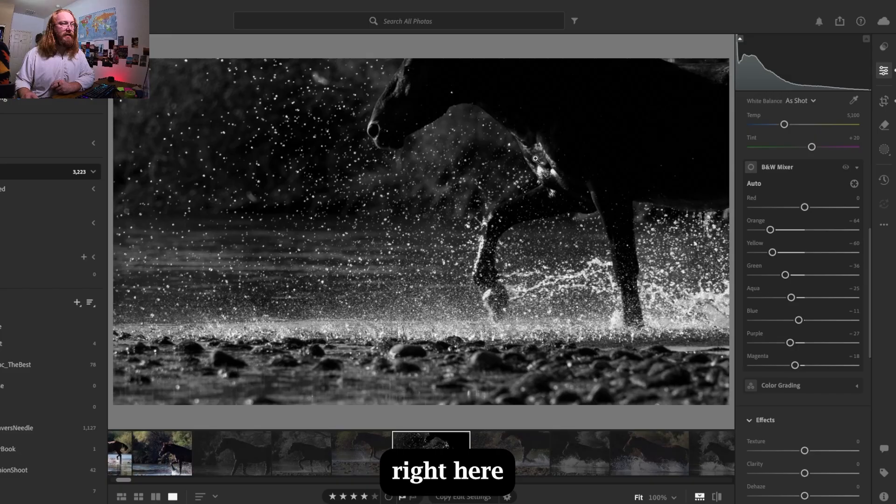
pyautogui.moveTo(771, 231); pyautogui.dragTo(739, 236)
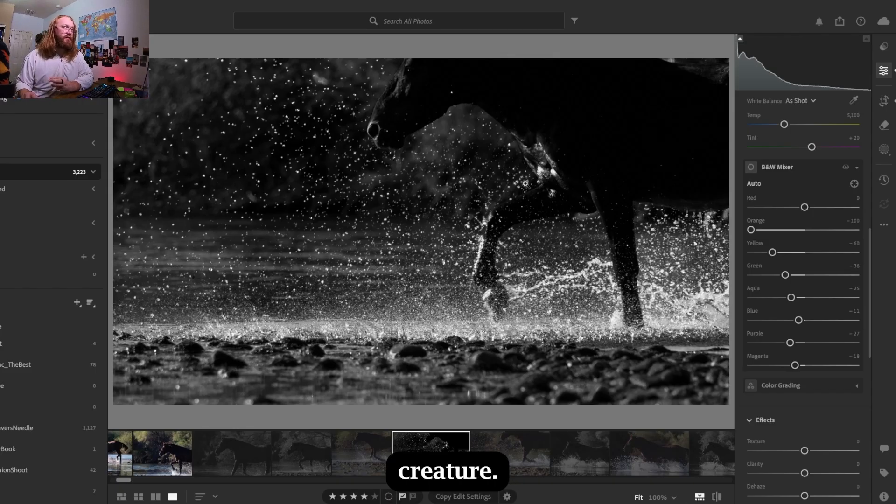
pyautogui.doubleClick(752, 230)
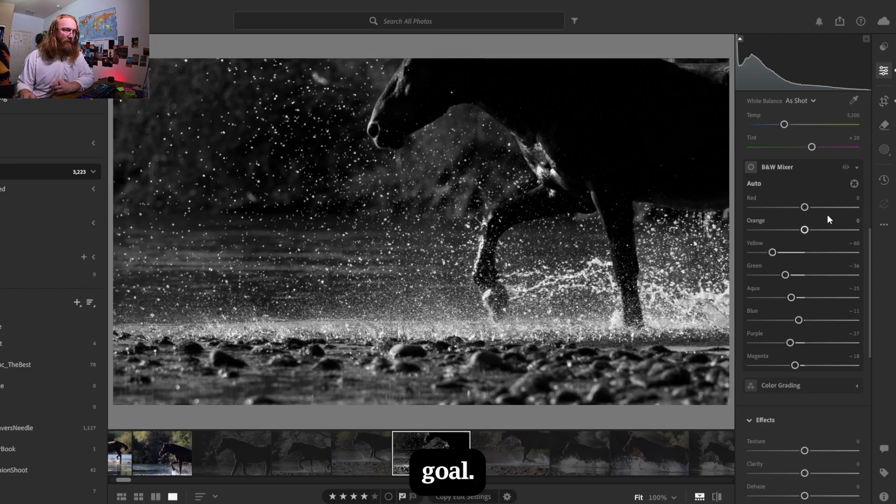
# Step: Darken Orange to -34 and Red to -17 in the B&W Mixer
pyautogui.click(805, 231)
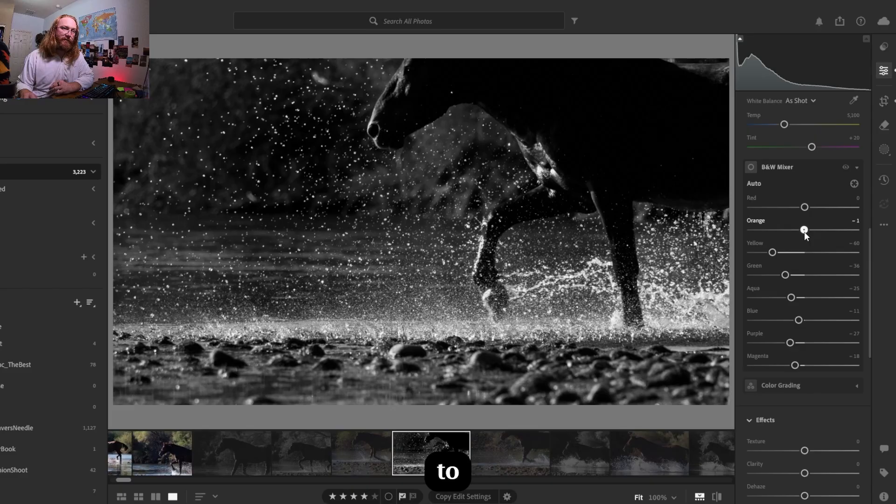
pyautogui.moveTo(803, 233); pyautogui.dragTo(797, 236)
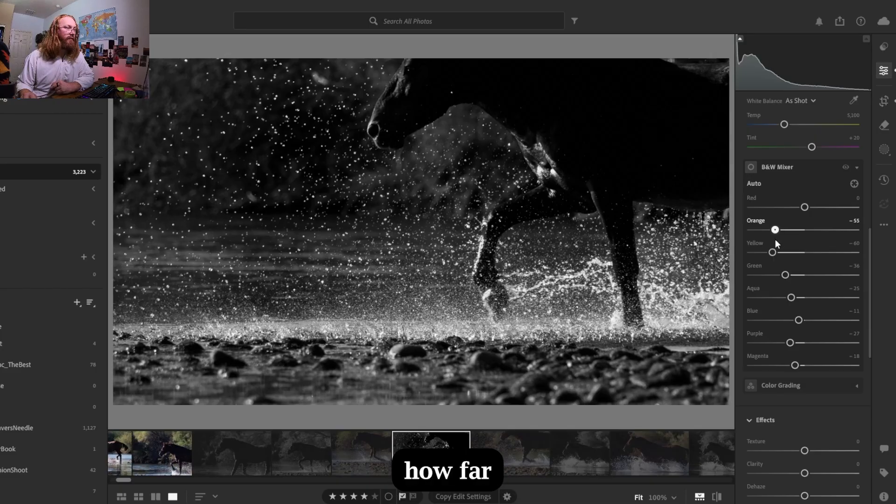
pyautogui.moveTo(770, 239); pyautogui.dragTo(786, 243)
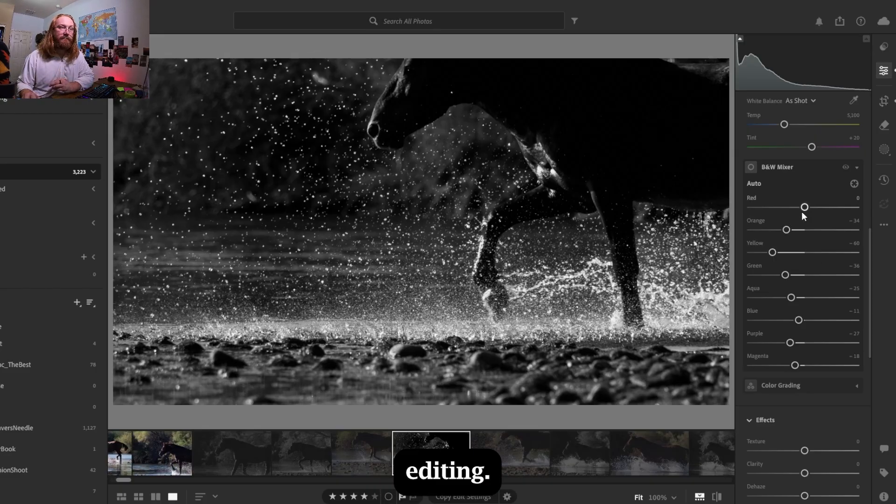
pyautogui.moveTo(804, 208); pyautogui.dragTo(792, 240)
pyautogui.moveTo(792, 207); pyautogui.dragTo(798, 210)
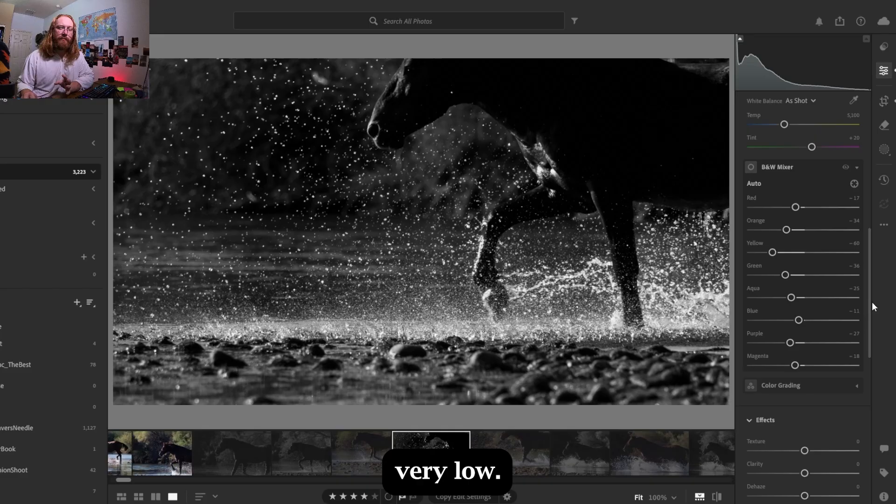
# Step: Enable Denoise for the photo and set Dehaze to +11 in Effects
pyautogui.moveTo(869, 298); pyautogui.dragTo(873, 338)
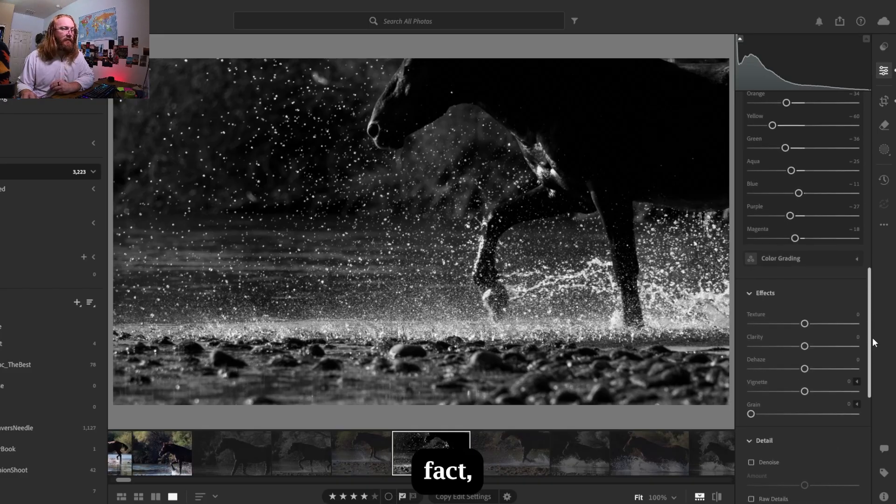
pyautogui.click(752, 463)
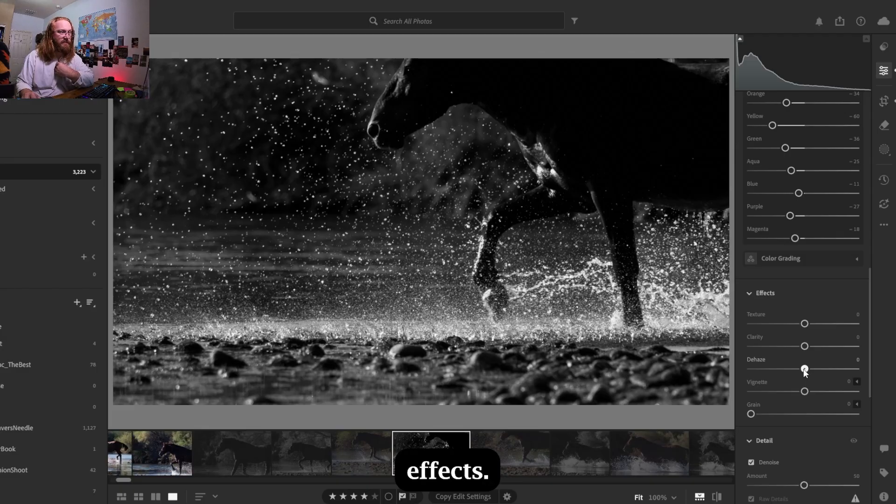
pyautogui.moveTo(805, 370); pyautogui.dragTo(839, 379)
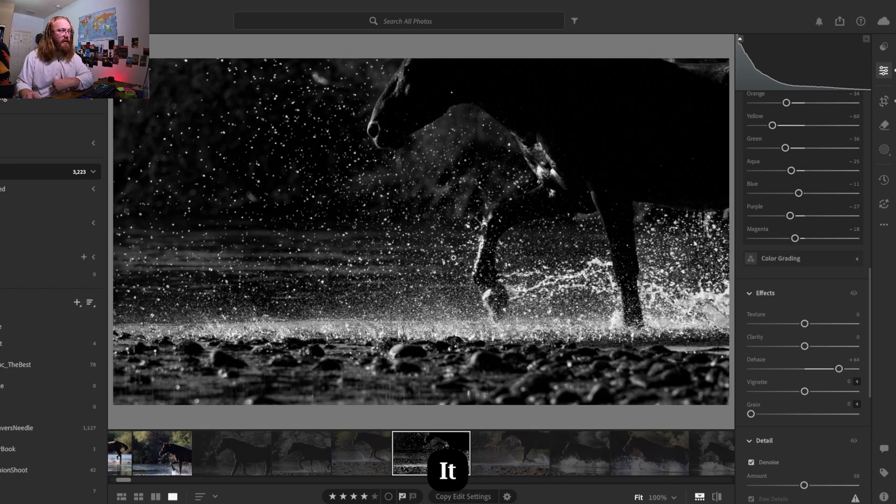
pyautogui.moveTo(839, 369); pyautogui.dragTo(813, 376)
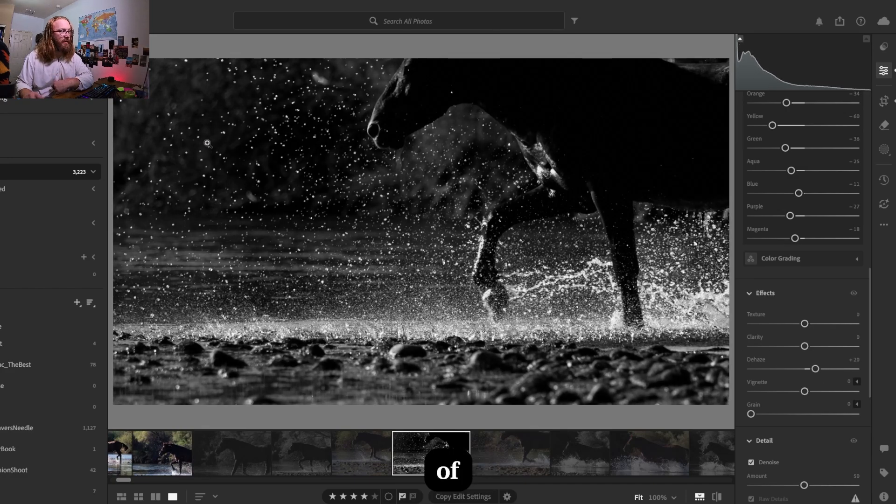
pyautogui.moveTo(816, 369)
pyautogui.mouseDown()
pyautogui.moveTo(861, 371)
pyautogui.moveTo(778, 378)
pyautogui.moveTo(812, 369)
pyautogui.moveTo(821, 377)
pyautogui.moveTo(814, 376)
pyautogui.mouseUp()
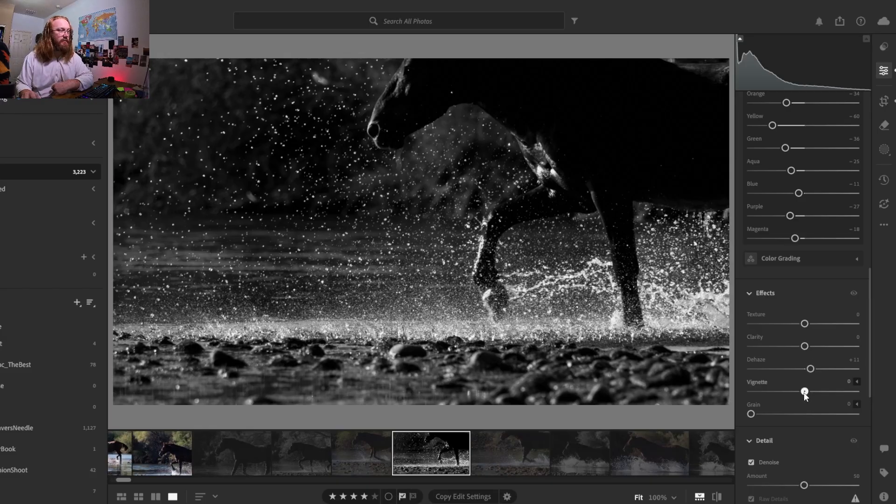
# Step: Try a darkening Vignette on the photo, and reset it to 0
pyautogui.moveTo(805, 393); pyautogui.dragTo(799, 395)
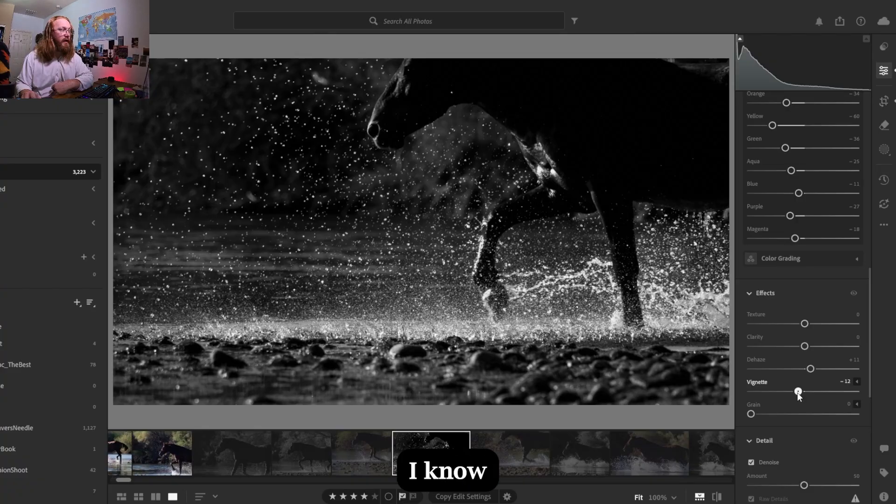
pyautogui.moveTo(798, 393); pyautogui.dragTo(792, 394)
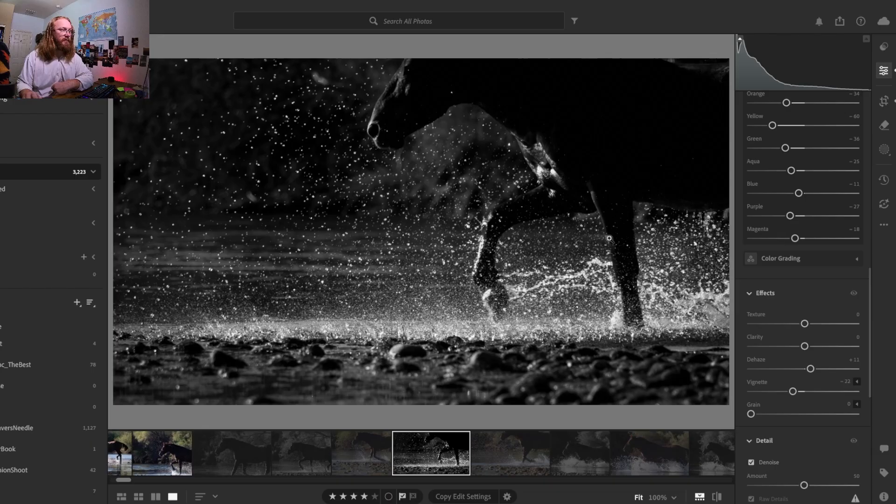
pyautogui.doubleClick(793, 391)
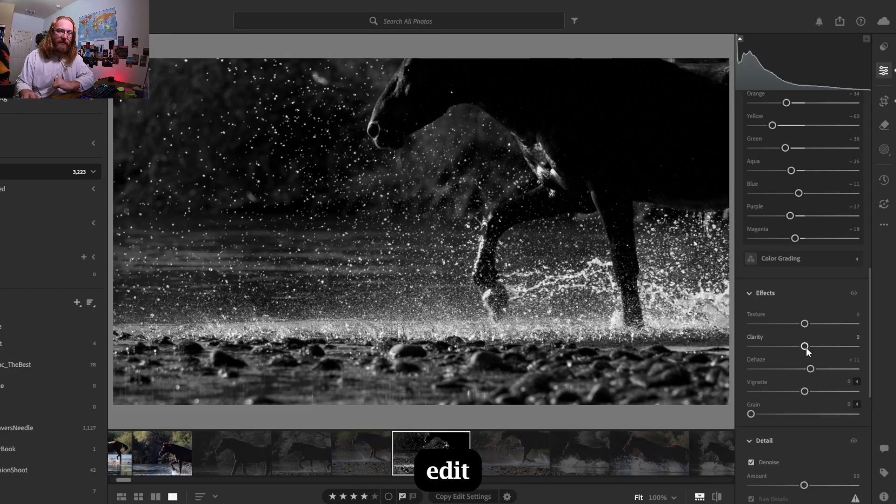
# Step: Test Clarity as high as +100 on the whole photo, and settle it at +4
pyautogui.moveTo(807, 348); pyautogui.dragTo(890, 358)
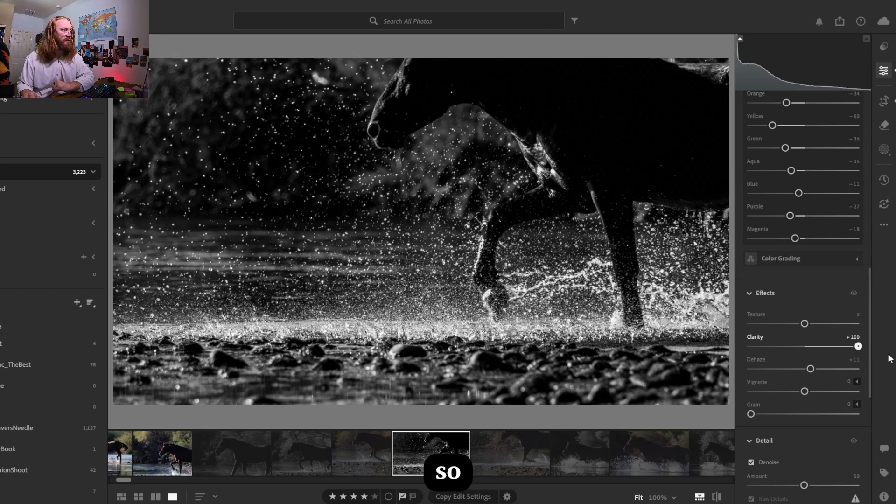
pyautogui.moveTo(877, 359); pyautogui.dragTo(809, 350)
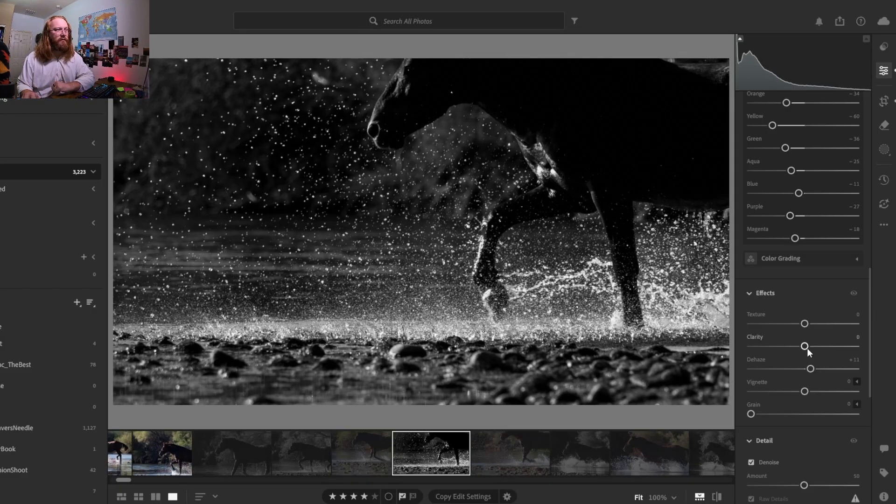
pyautogui.moveTo(808, 348); pyautogui.dragTo(805, 353)
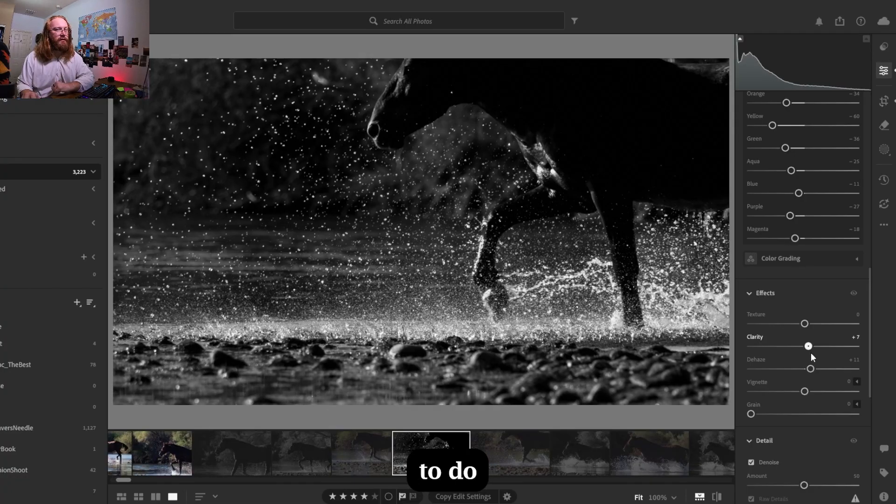
pyautogui.moveTo(811, 354); pyautogui.dragTo(809, 354)
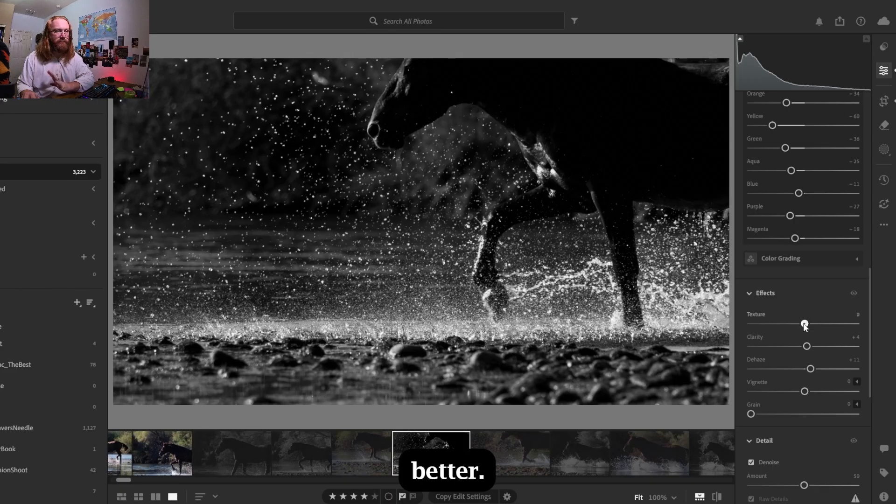
# Step: Set Texture to +2 and Grain to 15 in the photo's Effects settings
pyautogui.moveTo(805, 324); pyautogui.dragTo(843, 351)
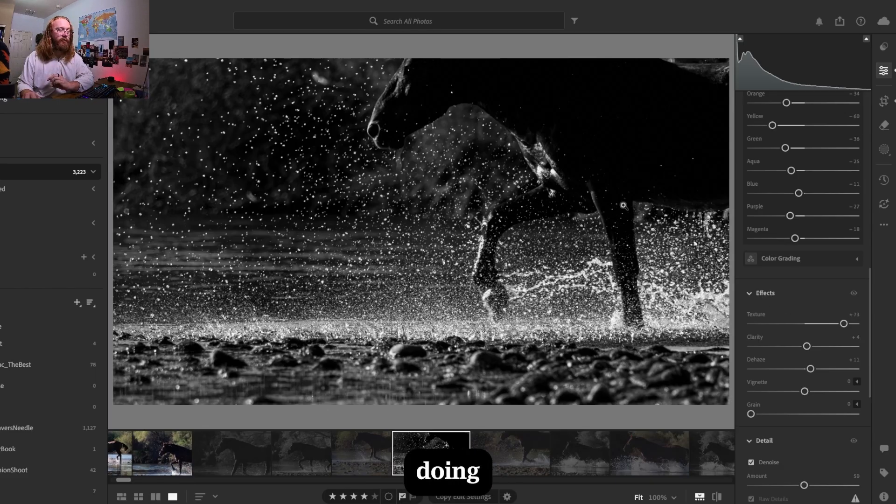
pyautogui.moveTo(843, 324); pyautogui.dragTo(808, 332)
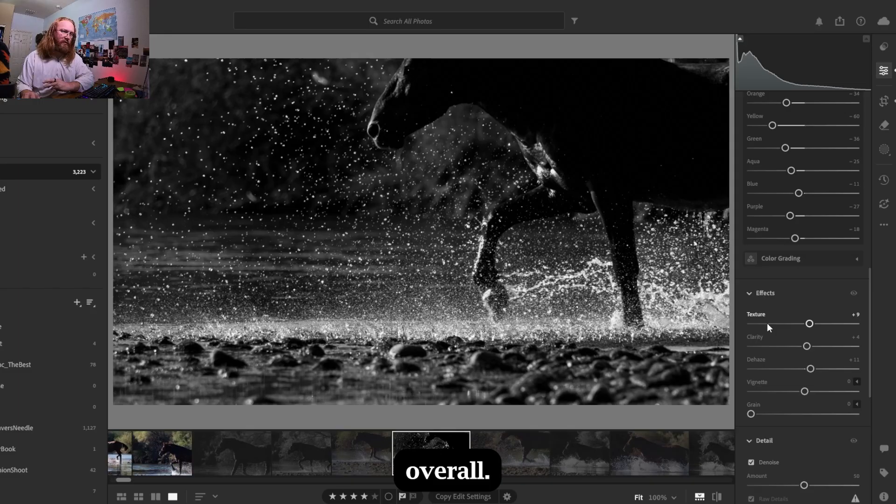
pyautogui.moveTo(810, 323); pyautogui.dragTo(805, 326)
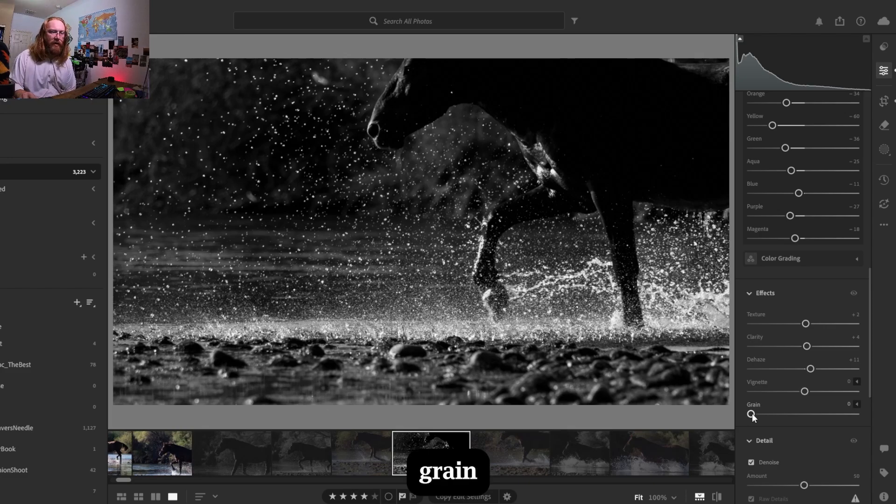
pyautogui.moveTo(752, 413); pyautogui.dragTo(760, 416)
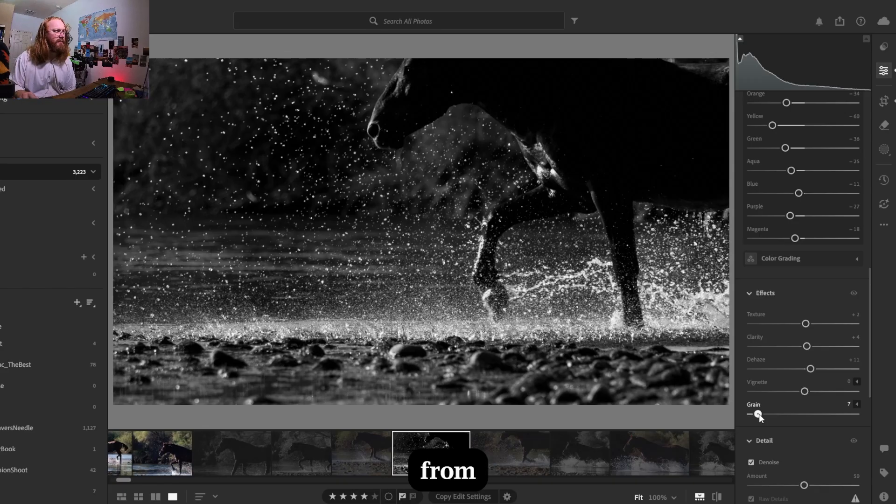
pyautogui.moveTo(762, 416); pyautogui.dragTo(768, 417)
# Step: Raise Sharpening to 53 and set its Masking to 81
pyautogui.scroll(-5, 873, 319)
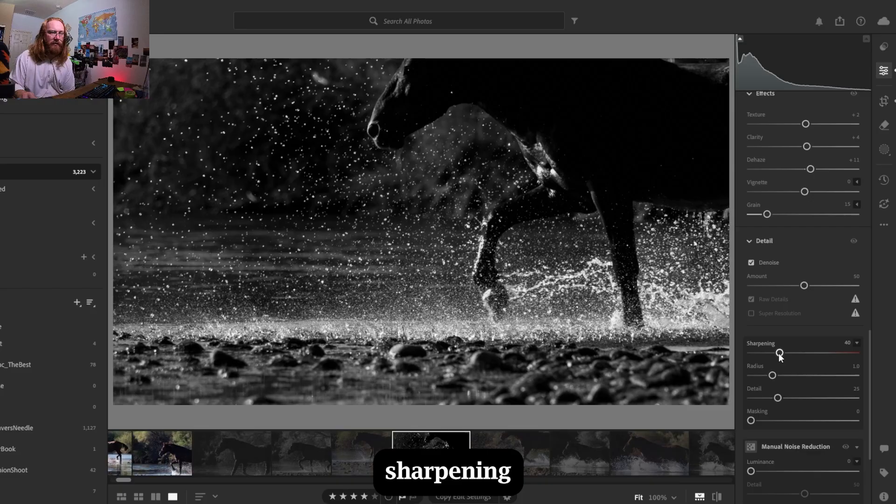
pyautogui.moveTo(780, 353)
pyautogui.mouseDown()
pyautogui.moveTo(864, 363)
pyautogui.moveTo(791, 356)
pyautogui.mouseUp()
pyautogui.moveTo(751, 421); pyautogui.dragTo(843, 422)
pyautogui.scroll(-3, 843, 421)
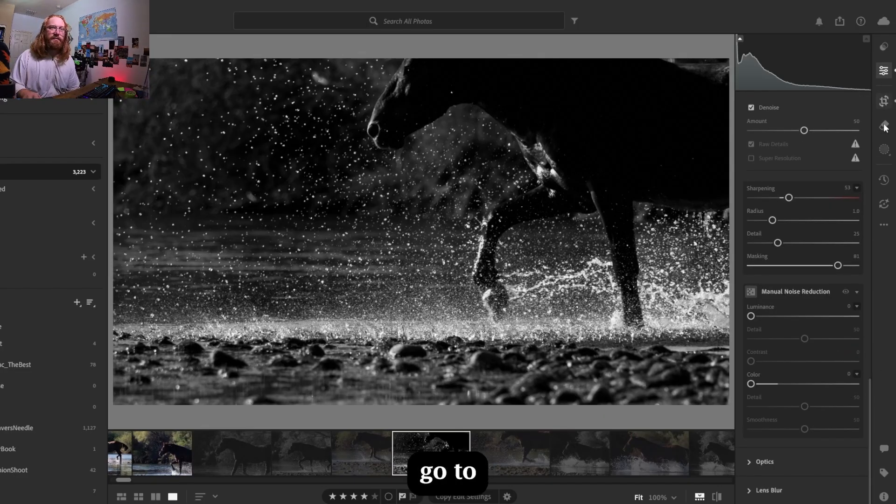
# Step: Create a linear gradient mask rising from the photo's lower edge over the foreground rocks to the splash line
pyautogui.click(885, 150)
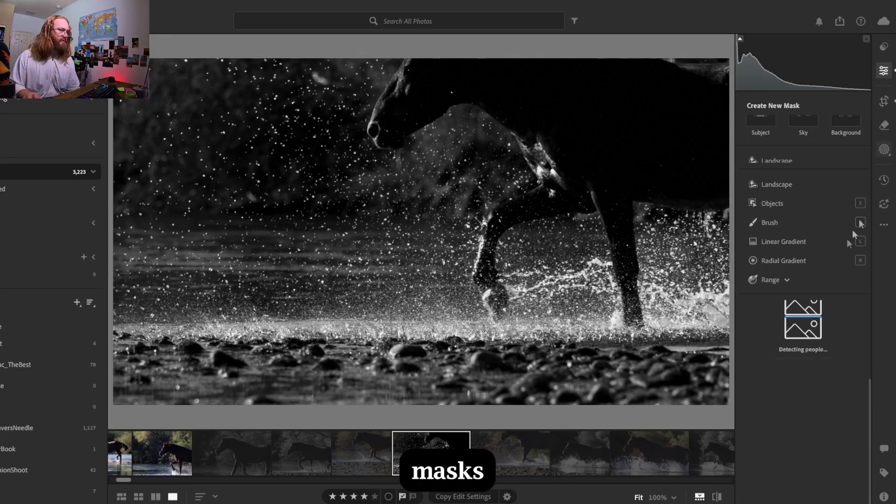
pyautogui.click(770, 243)
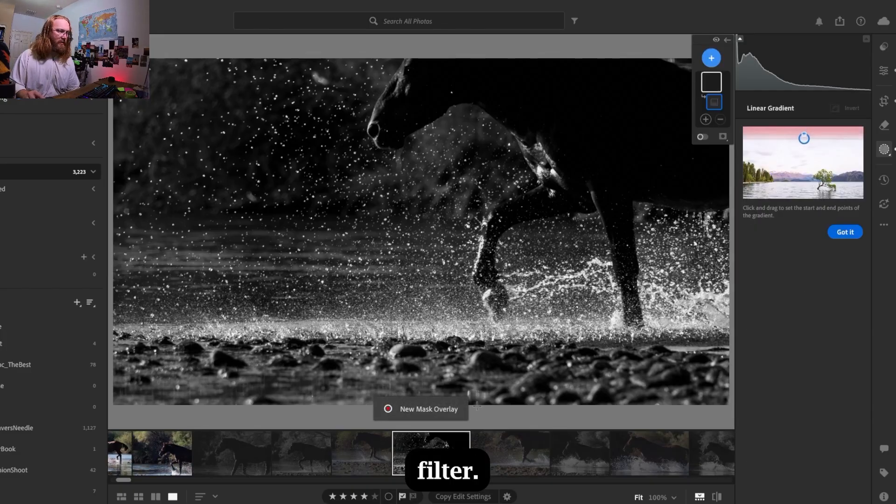
pyautogui.moveTo(477, 405); pyautogui.dragTo(477, 325)
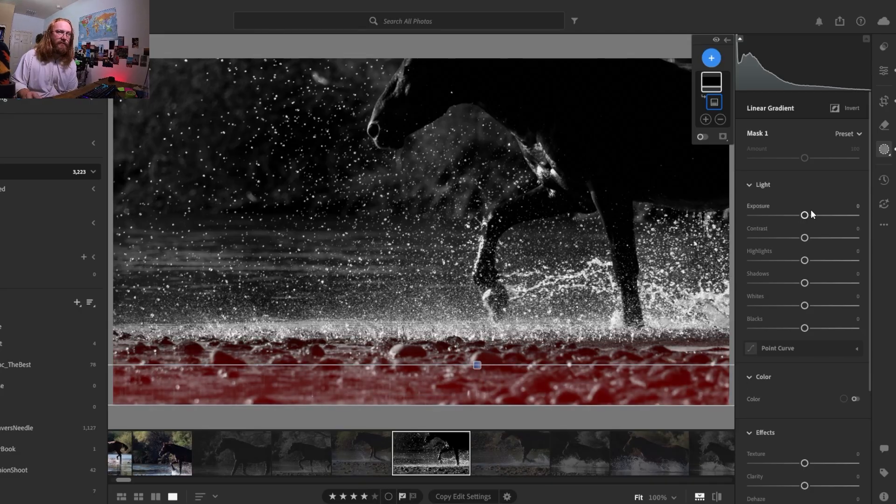
# Step: Set the foreground gradient mask's Exposure to -0.24, Highlights to -29 and Dehaze to +7
pyautogui.moveTo(806, 215); pyautogui.dragTo(801, 216)
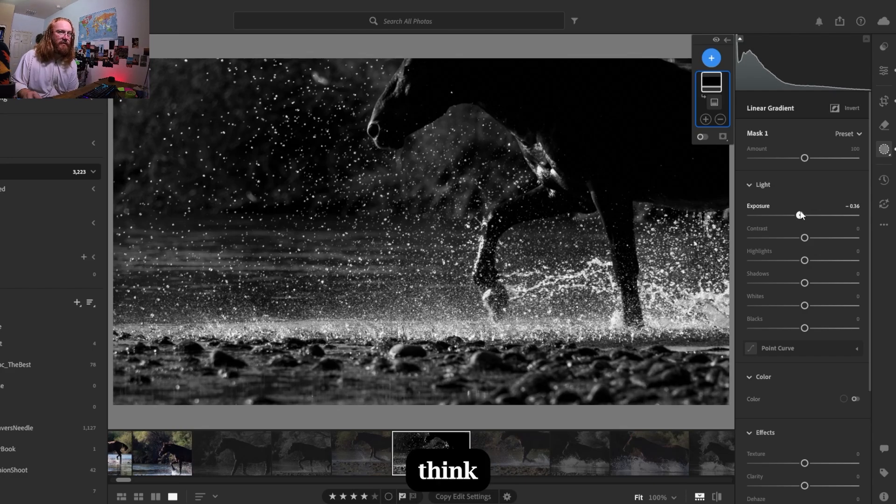
pyautogui.moveTo(800, 215)
pyautogui.mouseDown()
pyautogui.moveTo(788, 217)
pyautogui.moveTo(802, 213)
pyautogui.mouseUp()
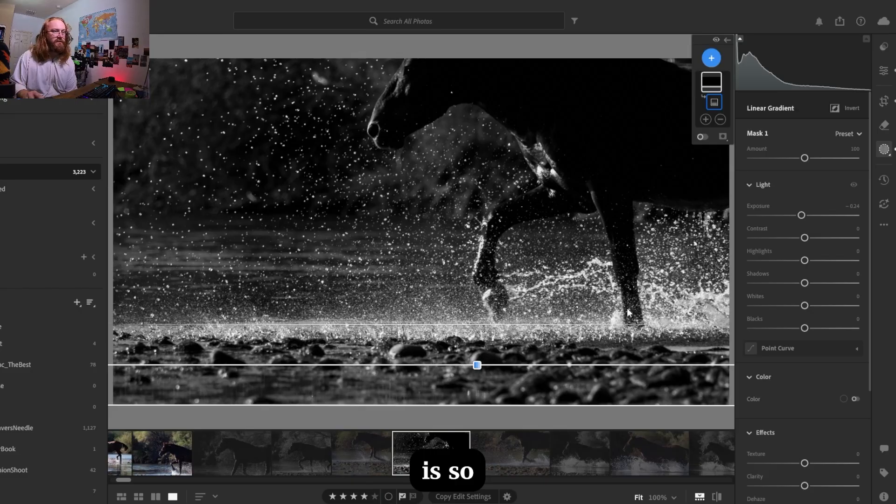
pyautogui.moveTo(805, 260); pyautogui.dragTo(789, 260)
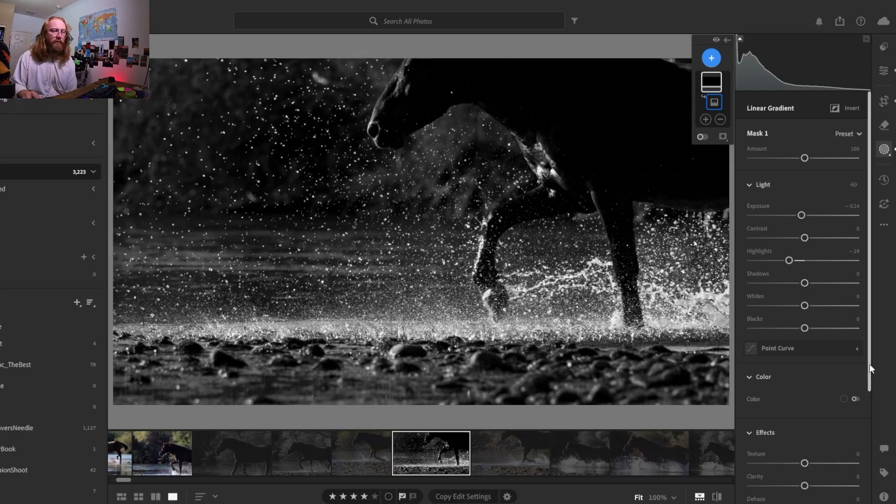
pyautogui.scroll(-2, 869, 364)
pyautogui.moveTo(805, 468)
pyautogui.mouseDown()
pyautogui.moveTo(848, 475)
pyautogui.moveTo(766, 481)
pyautogui.moveTo(822, 479)
pyautogui.moveTo(809, 480)
pyautogui.mouseUp()
# Step: Try lowering Clarity and Texture on the foreground gradient mask, and reset both to 0
pyautogui.moveTo(805, 445); pyautogui.dragTo(762, 456)
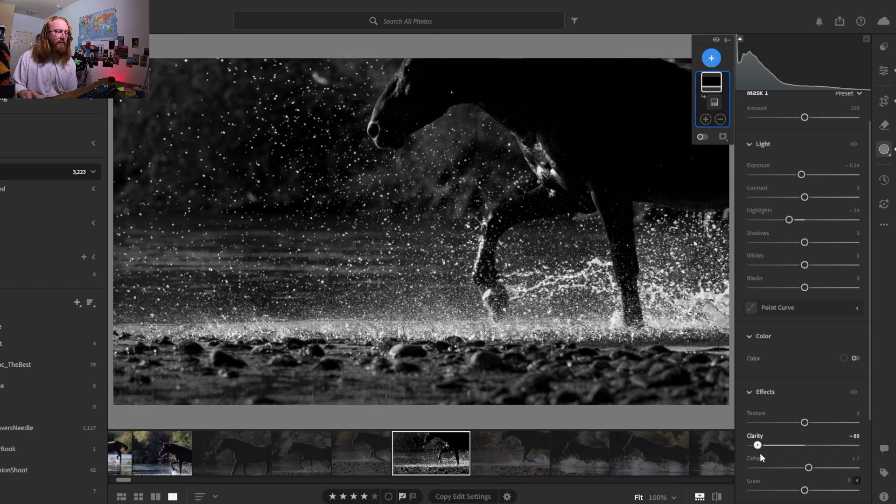
pyautogui.doubleClick(791, 445)
pyautogui.moveTo(805, 423); pyautogui.dragTo(781, 426)
pyautogui.doubleClick(811, 424)
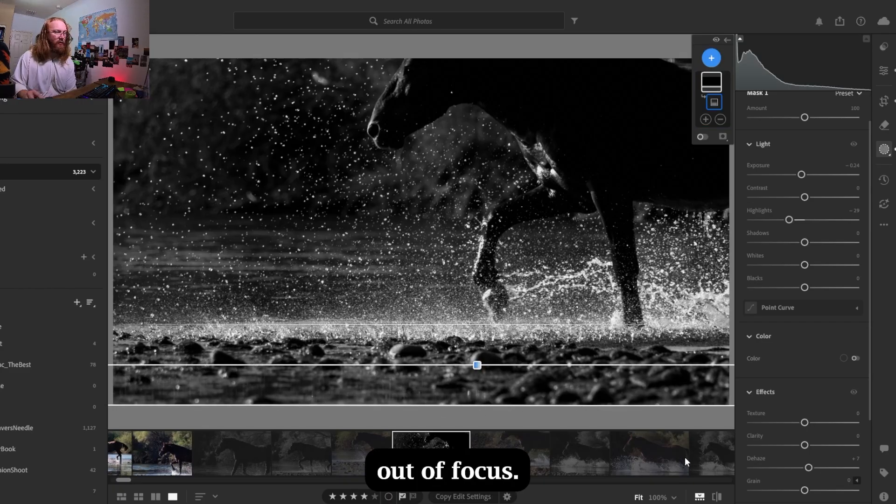
# Step: Set Grain to +5 on the foreground gradient mask
pyautogui.moveTo(804, 491); pyautogui.dragTo(807, 492)
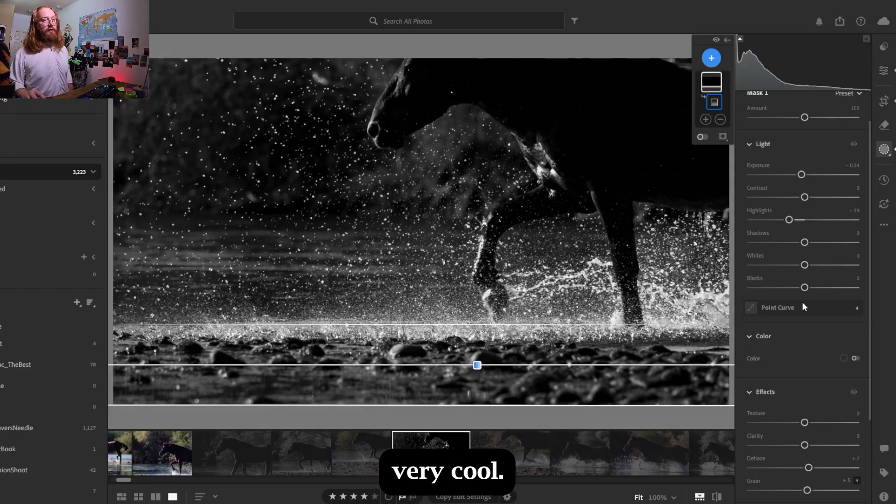
# Step: Try a radial gradient mask over the dark background in front of the horse's head, and delete it
pyautogui.click(712, 59)
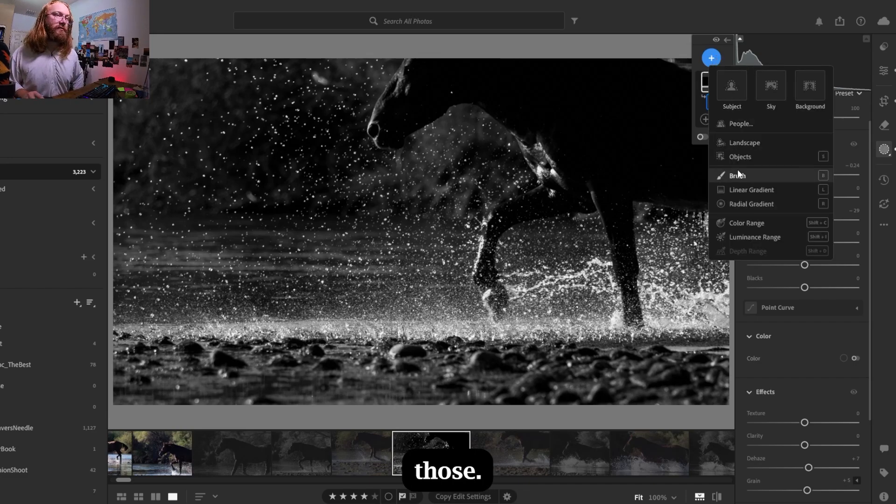
pyautogui.click(740, 205)
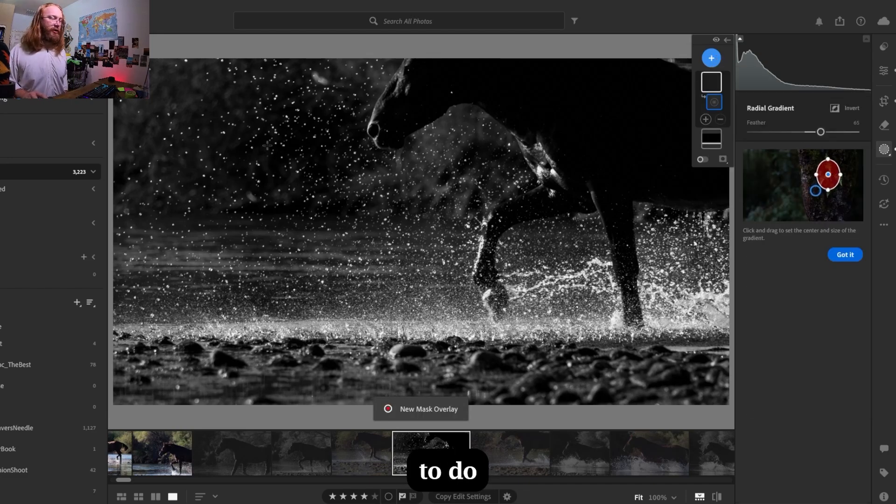
pyautogui.moveTo(253, 165)
pyautogui.mouseDown()
pyautogui.moveTo(300, 181)
pyautogui.moveTo(296, 219)
pyautogui.moveTo(334, 232)
pyautogui.mouseUp()
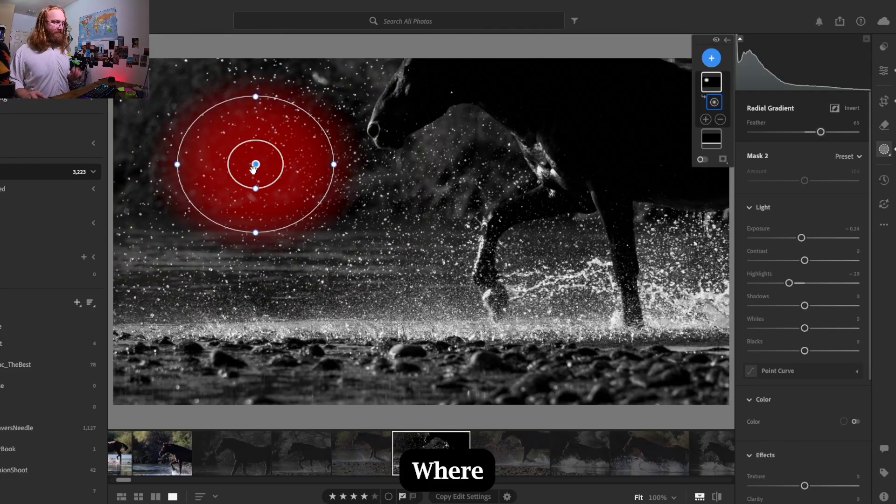
pyautogui.press('Delete')
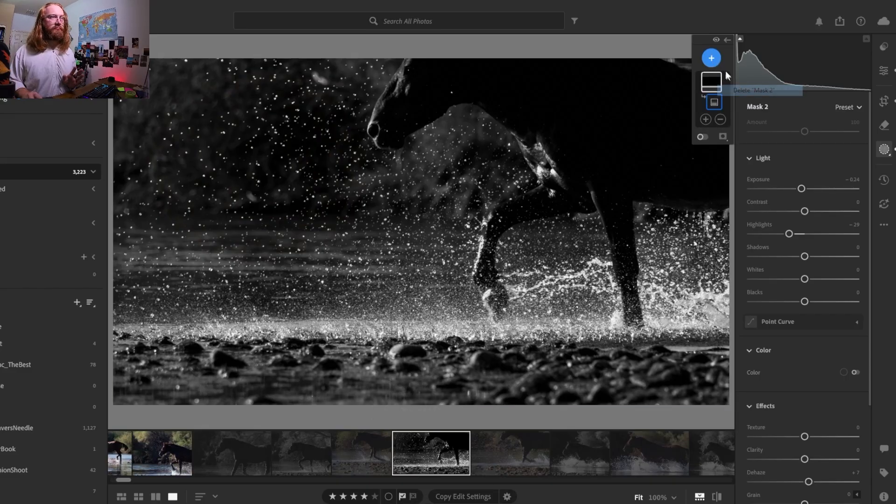
# Step: Create a new object mask by painting a rough outline around the horse's head, chest, legs, belly and back
pyautogui.click(712, 58)
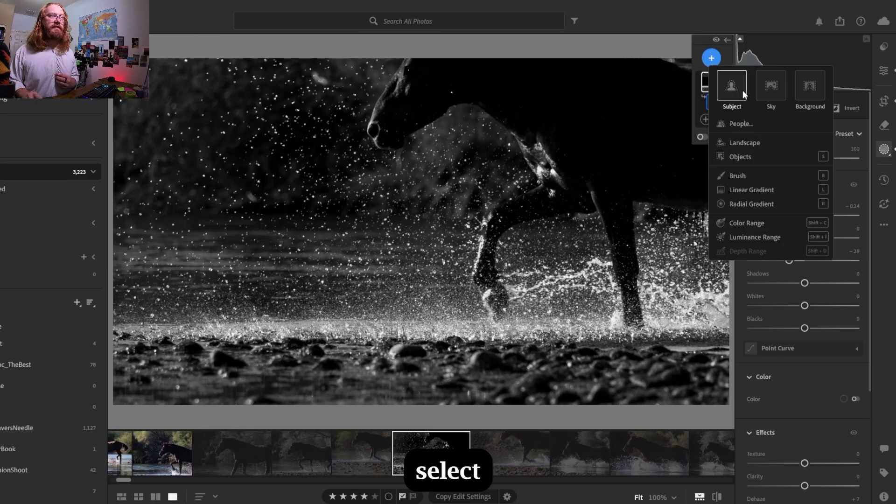
pyautogui.click(742, 156)
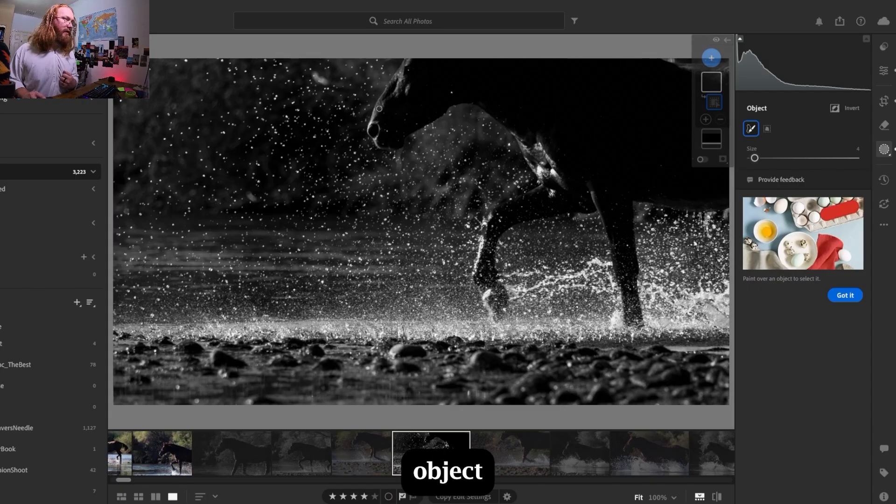
pyautogui.moveTo(379, 107)
pyautogui.mouseDown()
pyautogui.moveTo(374, 136)
pyautogui.moveTo(395, 148)
pyautogui.moveTo(444, 102)
pyautogui.moveTo(479, 101)
pyautogui.moveTo(542, 149)
pyautogui.moveTo(544, 184)
pyautogui.mouseUp()
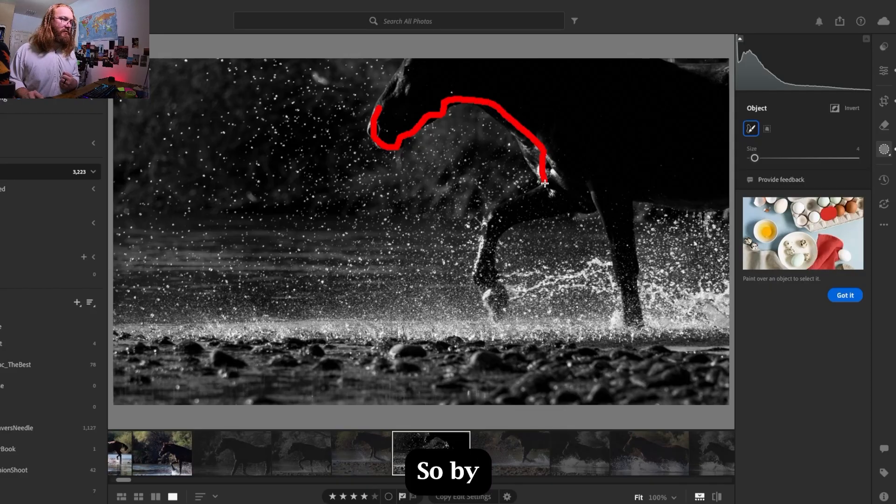
pyautogui.moveTo(491, 246)
pyautogui.mouseDown()
pyautogui.moveTo(492, 311)
pyautogui.moveTo(503, 304)
pyautogui.moveTo(494, 235)
pyautogui.moveTo(515, 220)
pyautogui.moveTo(594, 207)
pyautogui.moveTo(592, 193)
pyautogui.moveTo(620, 260)
pyautogui.mouseUp()
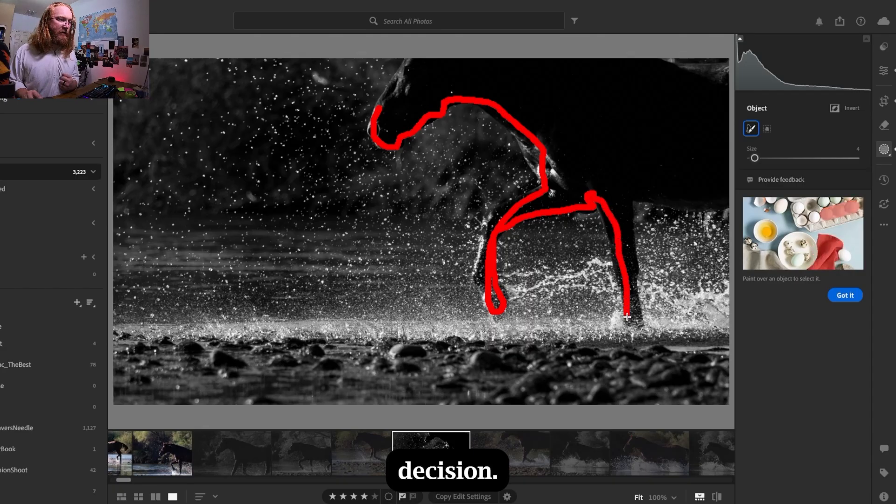
pyautogui.moveTo(627, 317); pyautogui.dragTo(631, 324)
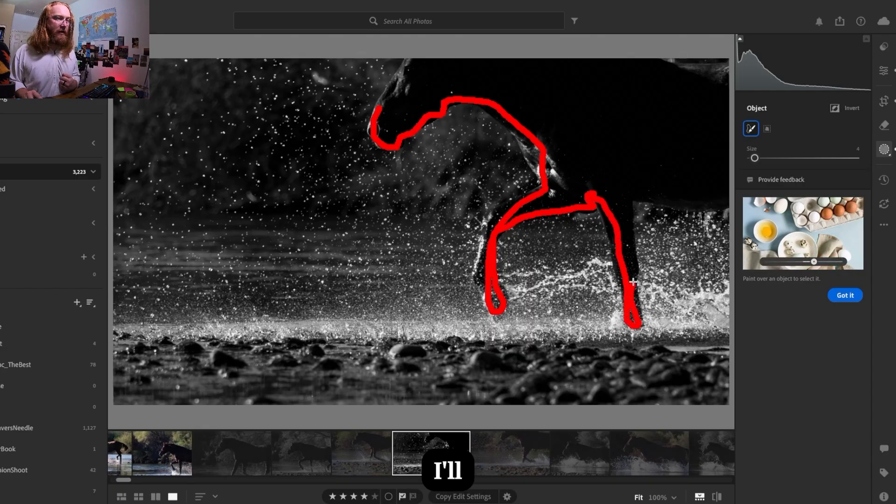
pyautogui.moveTo(635, 202)
pyautogui.mouseDown()
pyautogui.moveTo(717, 207)
pyautogui.moveTo(727, 200)
pyautogui.mouseUp()
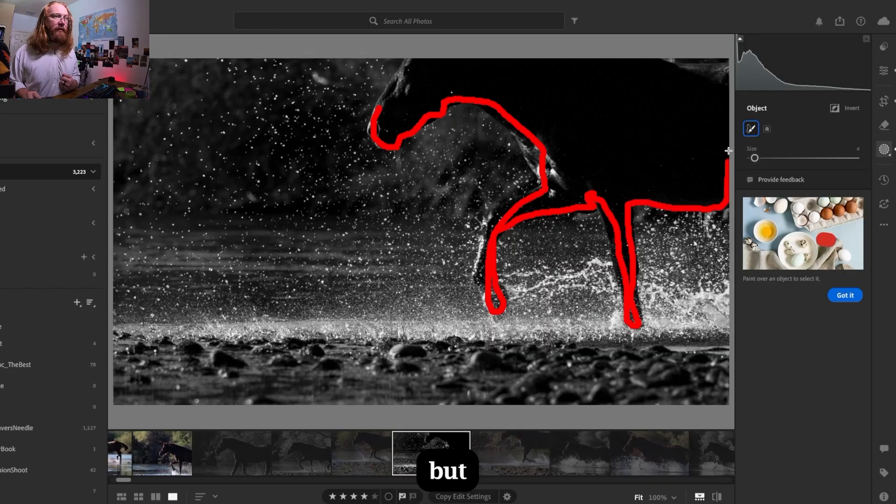
pyautogui.moveTo(729, 151)
pyautogui.mouseDown()
pyautogui.moveTo(730, 70)
pyautogui.moveTo(635, 59)
pyautogui.mouseUp()
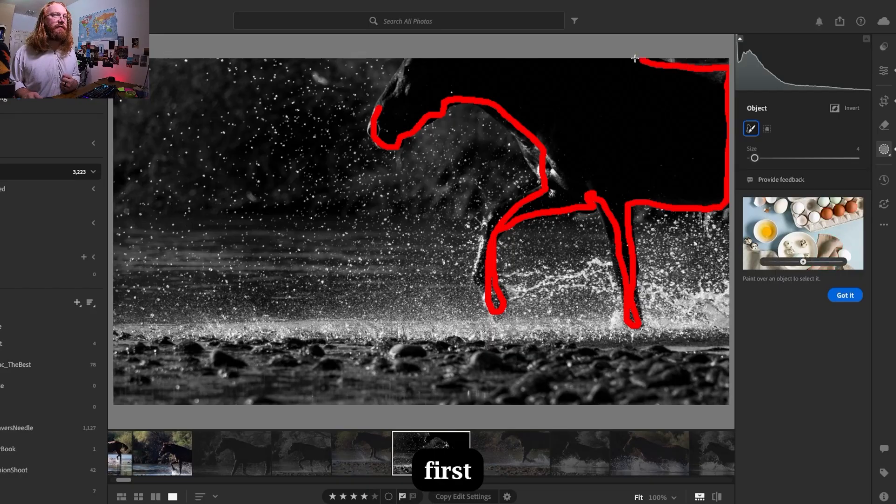
pyautogui.moveTo(553, 58)
pyautogui.mouseDown()
pyautogui.moveTo(413, 58)
pyautogui.moveTo(372, 125)
pyautogui.moveTo(528, 86)
pyautogui.moveTo(691, 152)
pyautogui.moveTo(682, 112)
pyautogui.moveTo(591, 172)
pyautogui.mouseUp()
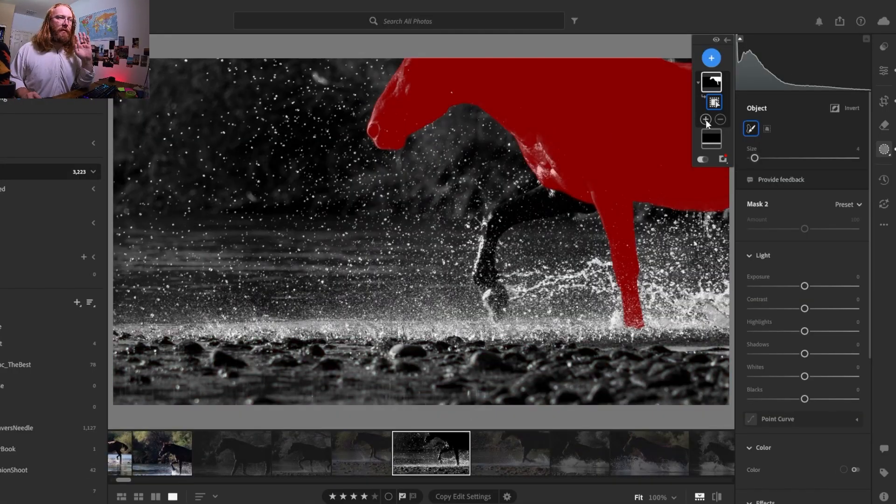
# Step: Add the raised front leg to the horse mask with a second object selection, painting from the shoulder down to the hoof
pyautogui.click(706, 120)
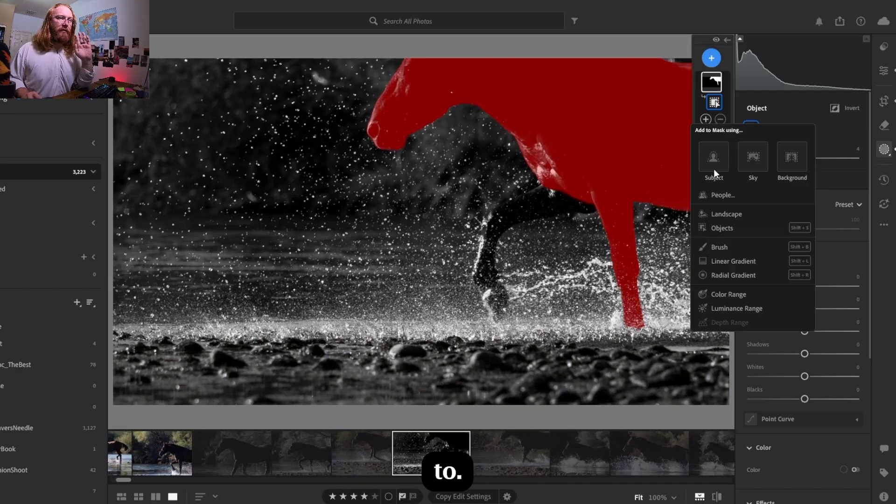
pyautogui.click(721, 229)
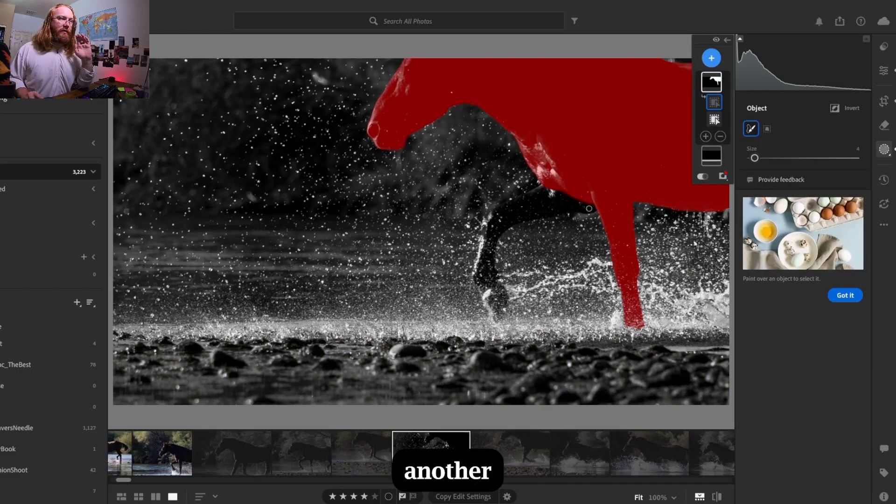
pyautogui.moveTo(589, 200)
pyautogui.mouseDown()
pyautogui.moveTo(523, 210)
pyautogui.moveTo(489, 257)
pyautogui.mouseUp()
pyautogui.moveTo(498, 303); pyautogui.dragTo(497, 306)
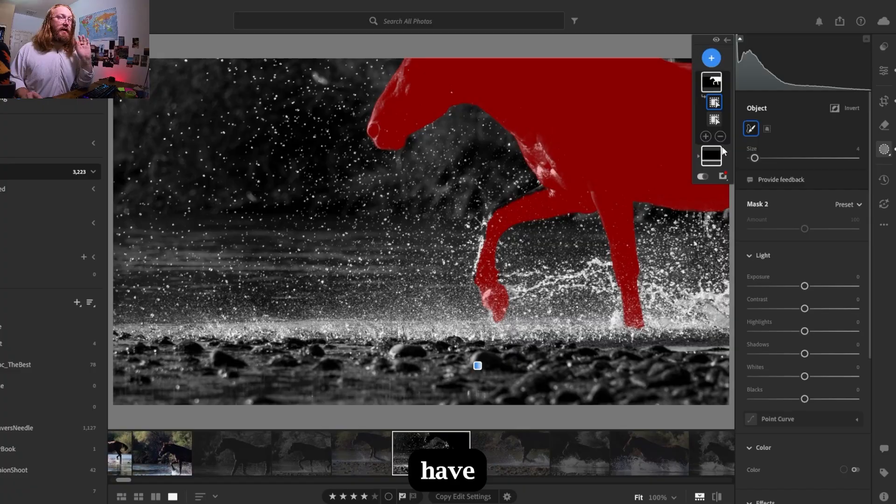
# Step: Add a brush to the horse mask and paint in the missed front edge of the raised leg, from knee to chest
pyautogui.click(706, 137)
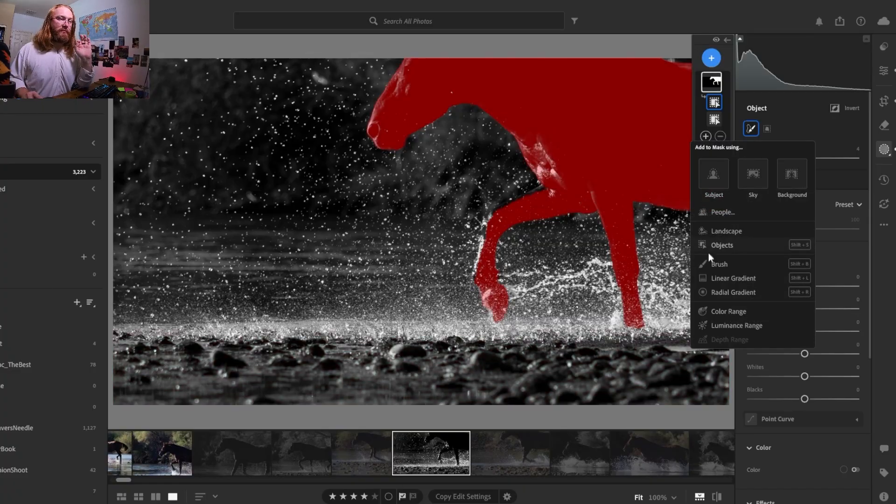
pyautogui.click(712, 264)
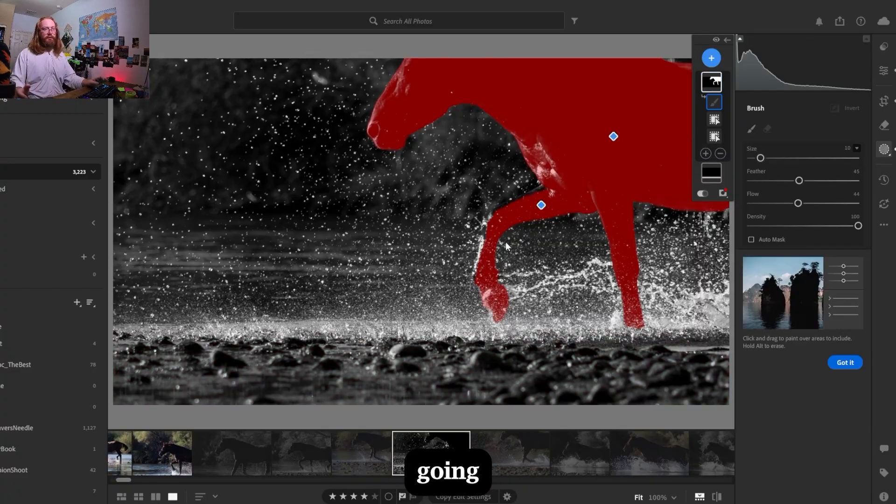
pyautogui.click(536, 192)
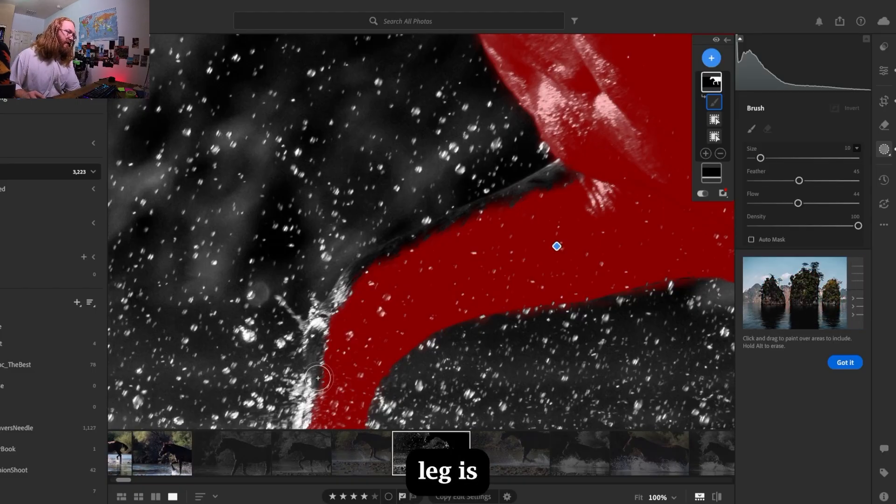
pyautogui.moveTo(318, 378)
pyautogui.mouseDown()
pyautogui.moveTo(320, 330)
pyautogui.moveTo(338, 301)
pyautogui.mouseUp()
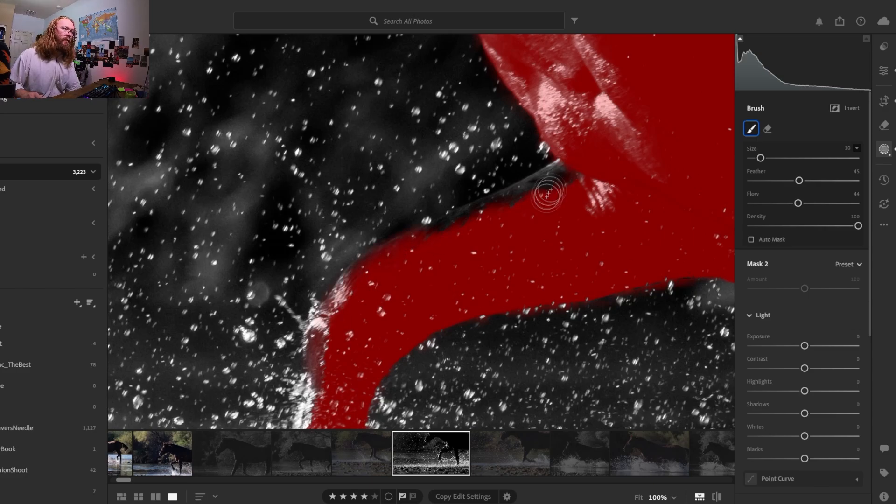
pyautogui.moveTo(549, 193); pyautogui.dragTo(566, 174)
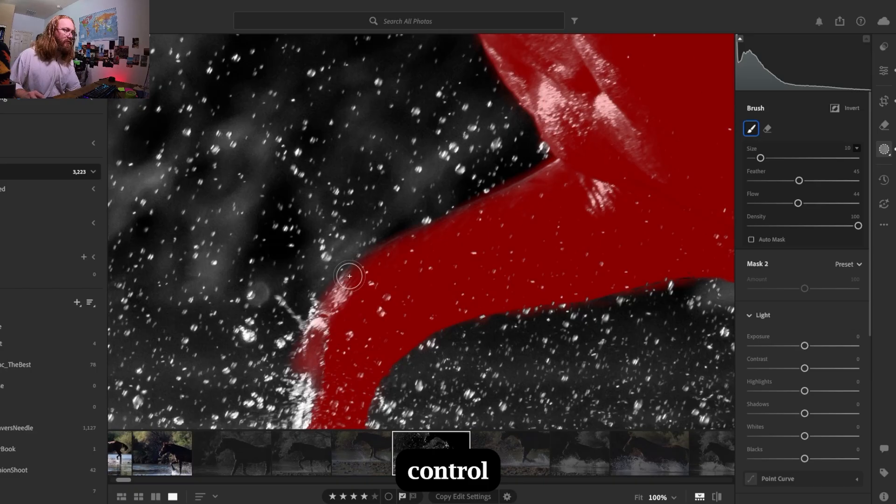
# Step: Brush the remaining gaps on both sides of the raised leg's lower joint, above the hoof, into the horse mask
pyautogui.press('space')
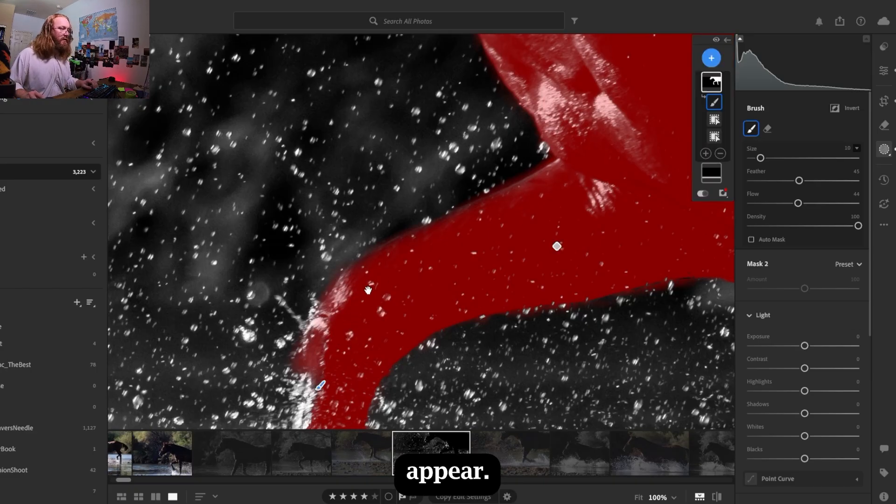
pyautogui.moveTo(331, 350)
pyautogui.mouseDown()
pyautogui.moveTo(399, 90)
pyautogui.moveTo(427, 71)
pyautogui.mouseUp()
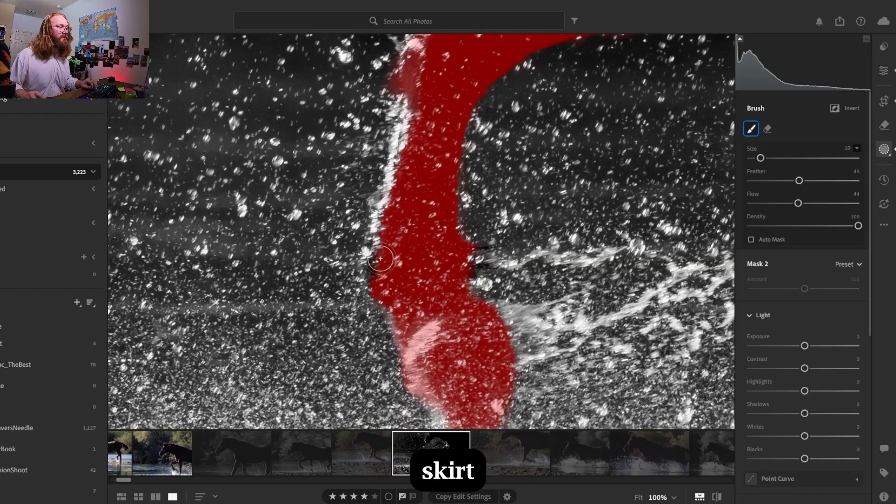
pyautogui.moveTo(362, 289)
pyautogui.mouseDown()
pyautogui.moveTo(369, 294)
pyautogui.moveTo(371, 261)
pyautogui.moveTo(375, 283)
pyautogui.mouseUp()
pyautogui.moveTo(452, 334)
pyautogui.mouseDown()
pyautogui.moveTo(434, 218)
pyautogui.moveTo(401, 371)
pyautogui.mouseUp()
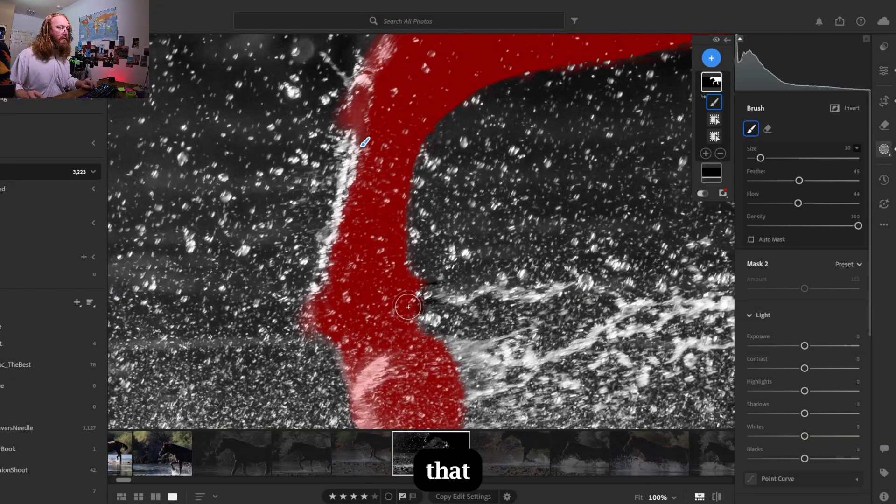
pyautogui.moveTo(408, 307)
pyautogui.mouseDown()
pyautogui.moveTo(390, 228)
pyautogui.moveTo(401, 163)
pyautogui.moveTo(440, 105)
pyautogui.mouseUp()
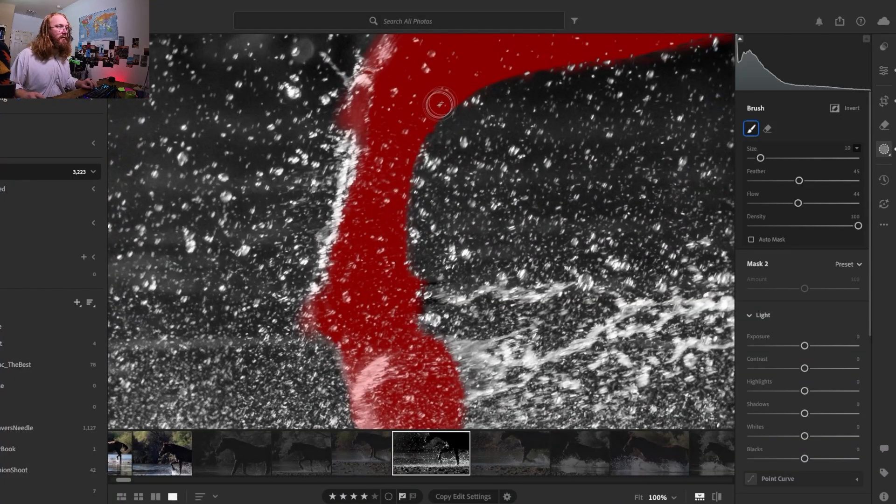
# Step: Brush along the horse's belly edge behind the planted front leg to smooth the mask there
pyautogui.moveTo(503, 70); pyautogui.dragTo(276, 415)
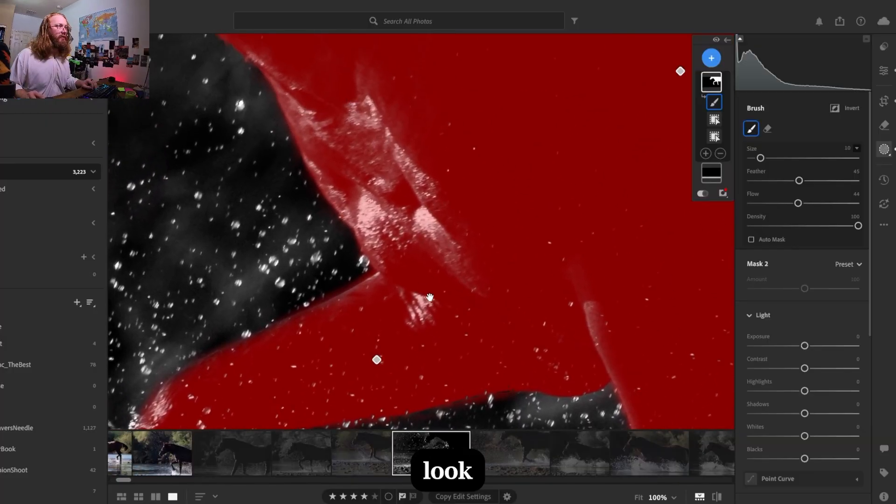
pyautogui.moveTo(430, 298)
pyautogui.mouseDown()
pyautogui.moveTo(504, 284)
pyautogui.moveTo(579, 299)
pyautogui.moveTo(727, 267)
pyautogui.moveTo(775, 191)
pyautogui.mouseUp()
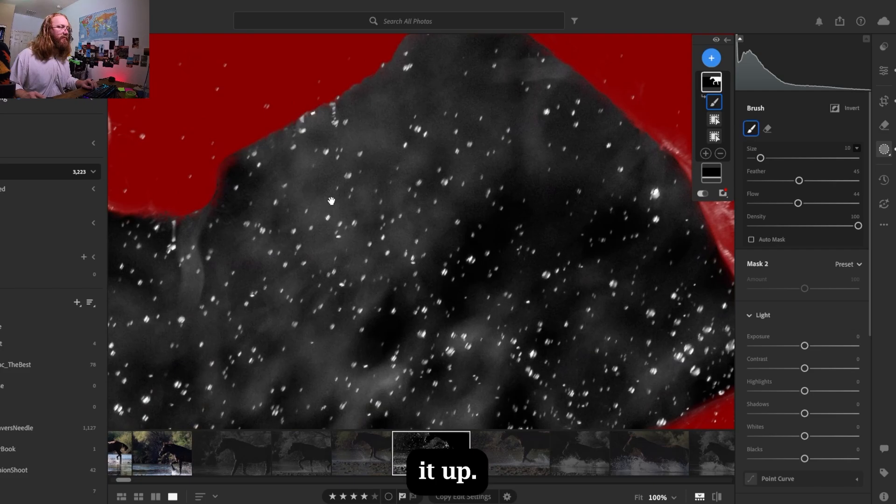
pyautogui.moveTo(331, 201); pyautogui.dragTo(379, 368)
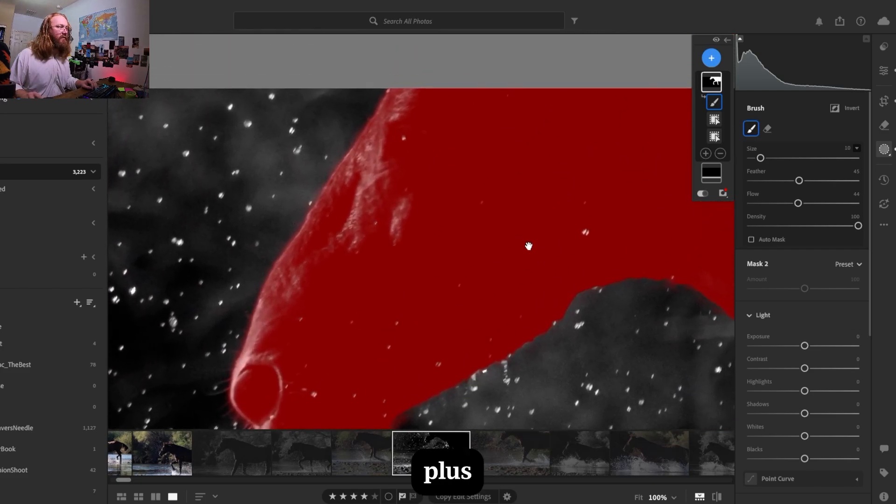
pyautogui.moveTo(529, 247); pyautogui.dragTo(128, 278)
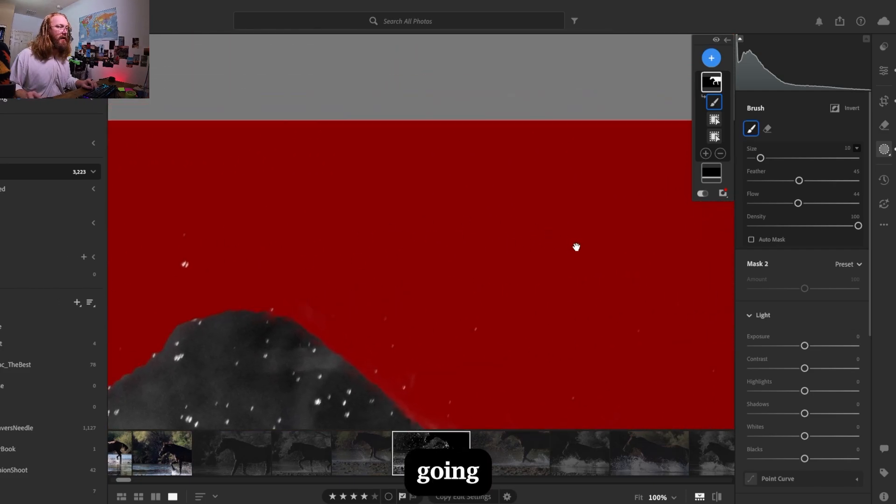
pyautogui.moveTo(576, 248); pyautogui.dragTo(241, 259)
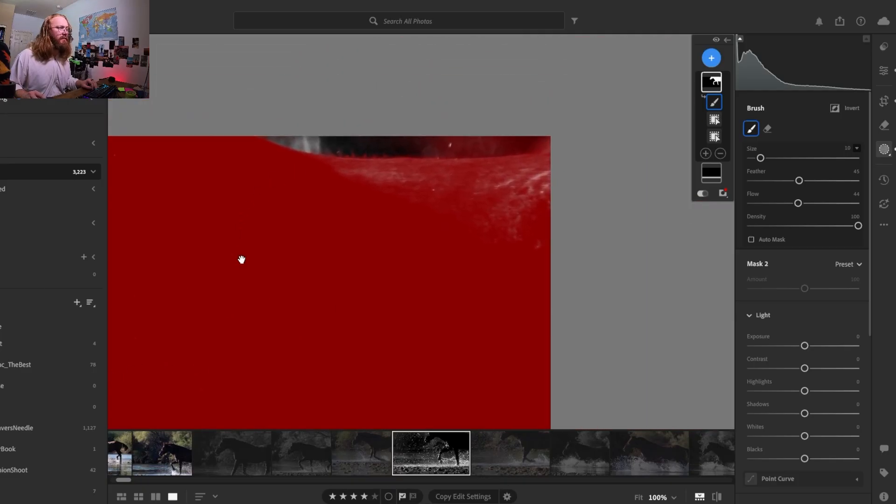
pyautogui.moveTo(465, 355); pyautogui.dragTo(444, 18)
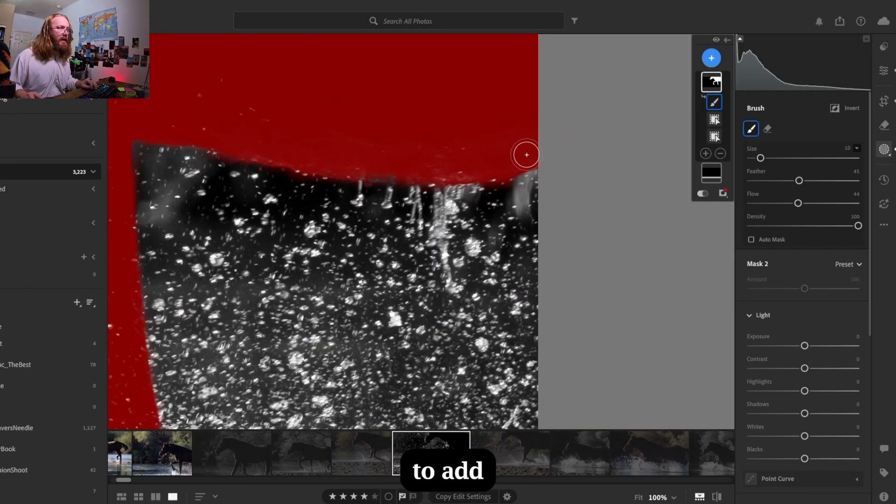
pyautogui.moveTo(496, 169); pyautogui.dragTo(360, 166)
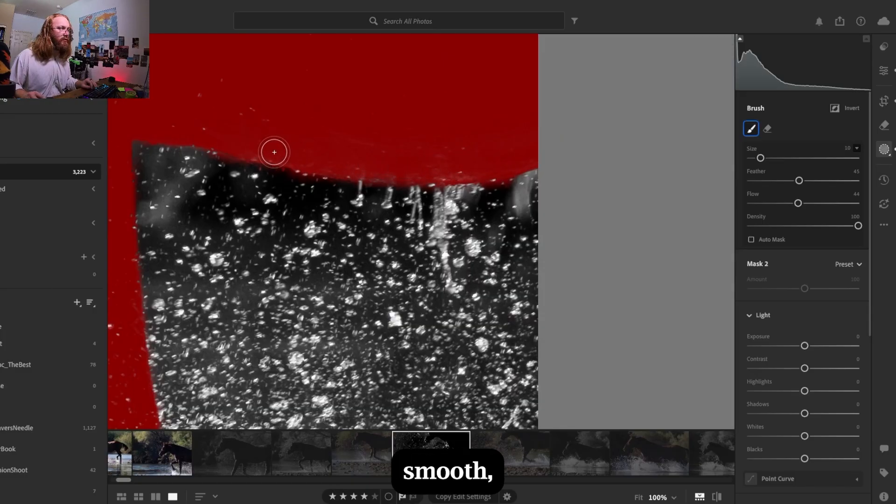
pyautogui.moveTo(260, 146)
pyautogui.mouseDown()
pyautogui.moveTo(481, 163)
pyautogui.moveTo(344, 162)
pyautogui.moveTo(239, 145)
pyautogui.mouseUp()
# Step: Examine the mask's coverage along the planted front leg, the shoulder and the whole horse
pyautogui.moveTo(173, 131)
pyautogui.mouseDown()
pyautogui.moveTo(310, 100)
pyautogui.moveTo(386, 99)
pyautogui.mouseUp()
pyautogui.moveTo(332, 144)
pyautogui.mouseDown()
pyautogui.moveTo(348, 95)
pyautogui.moveTo(402, 93)
pyautogui.mouseUp()
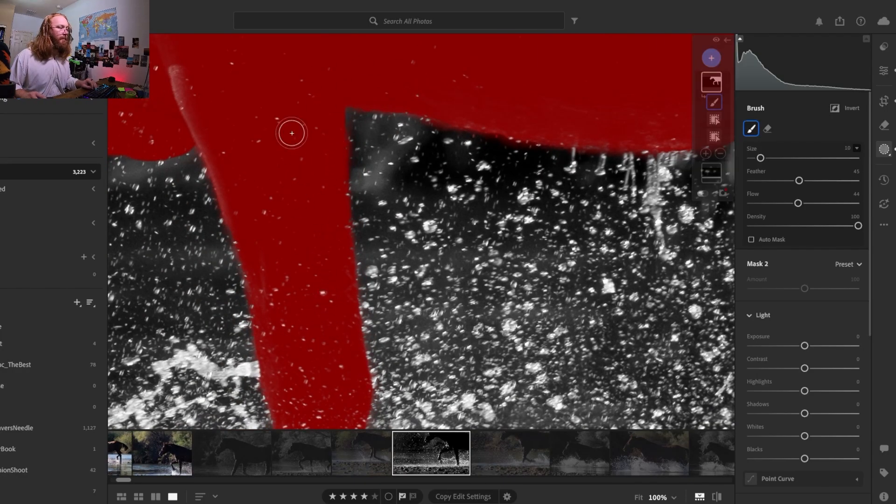
pyautogui.moveTo(296, 140); pyautogui.dragTo(313, 42)
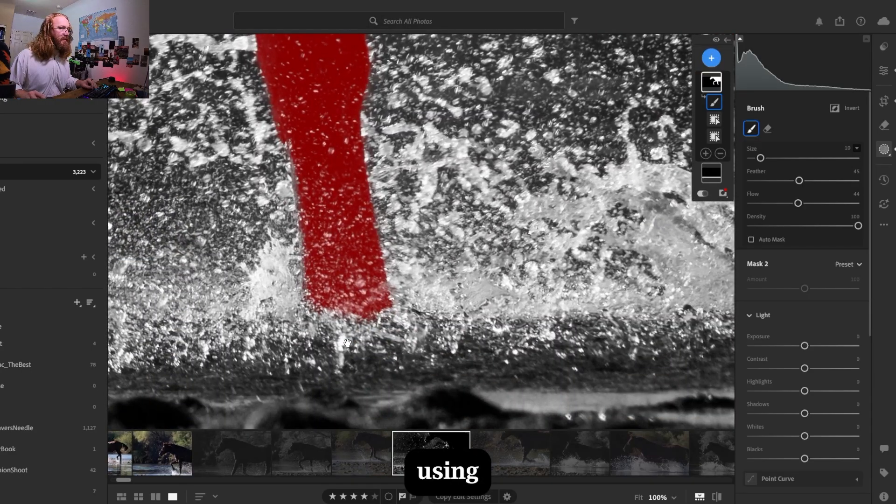
pyautogui.moveTo(332, 157); pyautogui.dragTo(347, 336)
pyautogui.moveTo(310, 140); pyautogui.dragTo(349, 266)
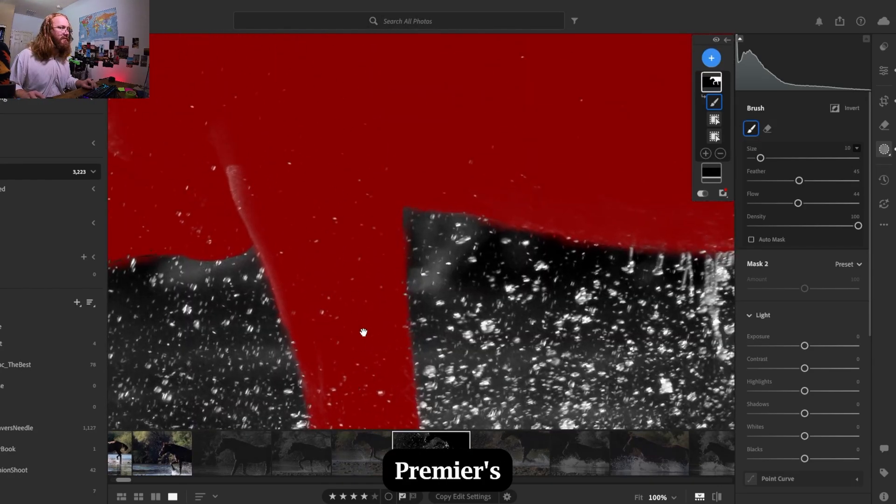
pyautogui.scroll(5, 344, 157)
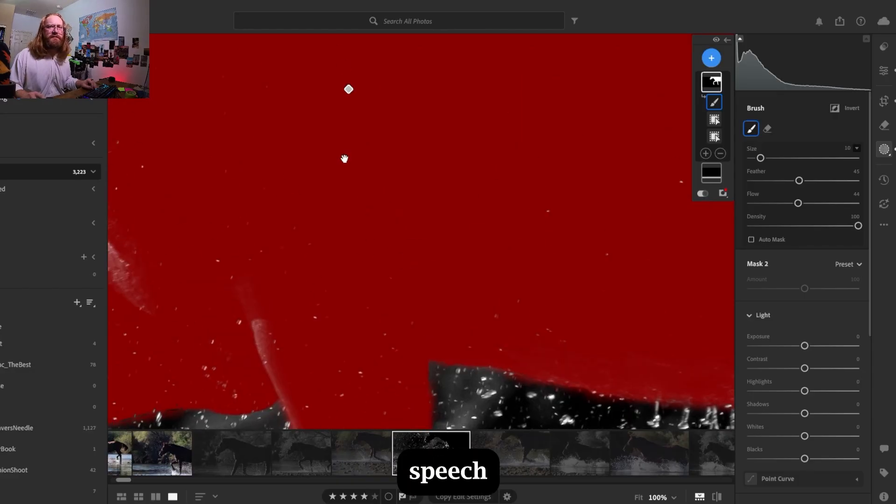
pyautogui.click(400, 203)
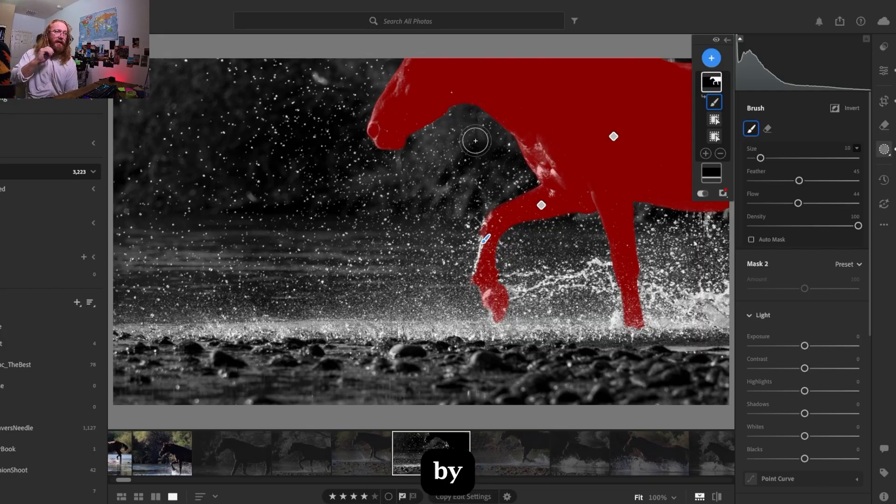
# Step: Add a subtracting brush to the horse mask and paint out the background above the horse's back, near the photo's upper right corner
pyautogui.click(721, 154)
pyautogui.click(742, 281)
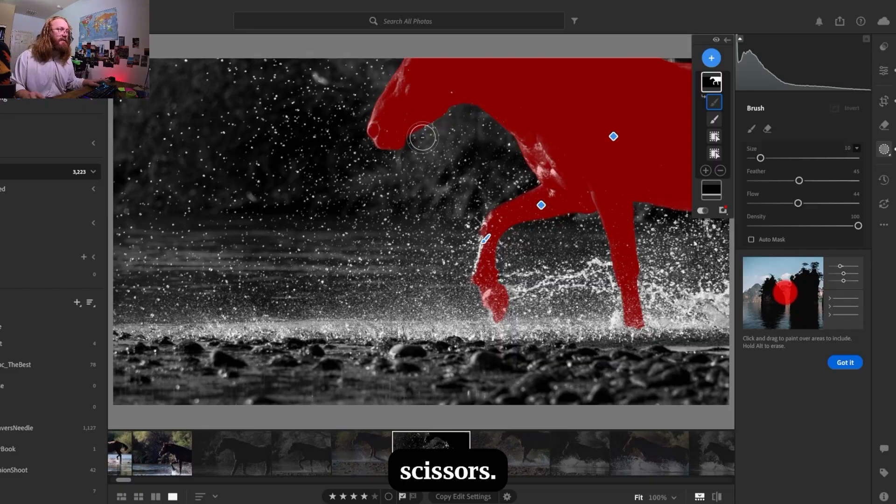
pyautogui.click(684, 65)
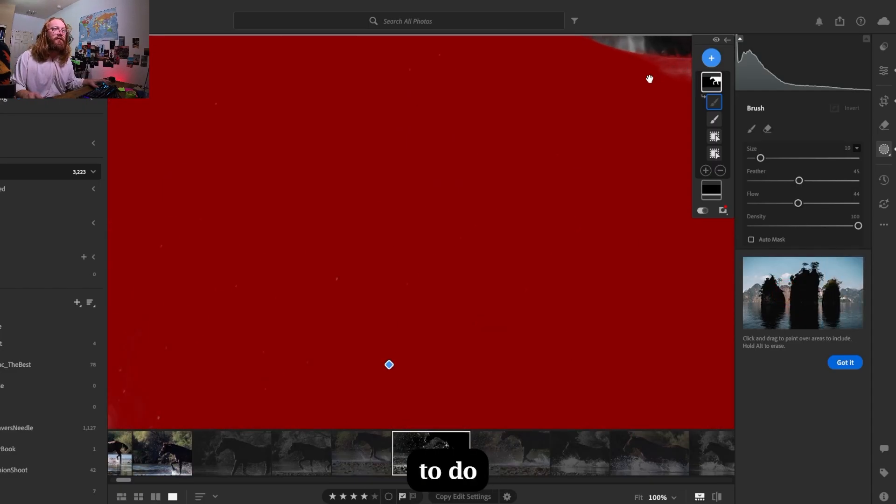
pyautogui.moveTo(648, 76); pyautogui.dragTo(360, 210)
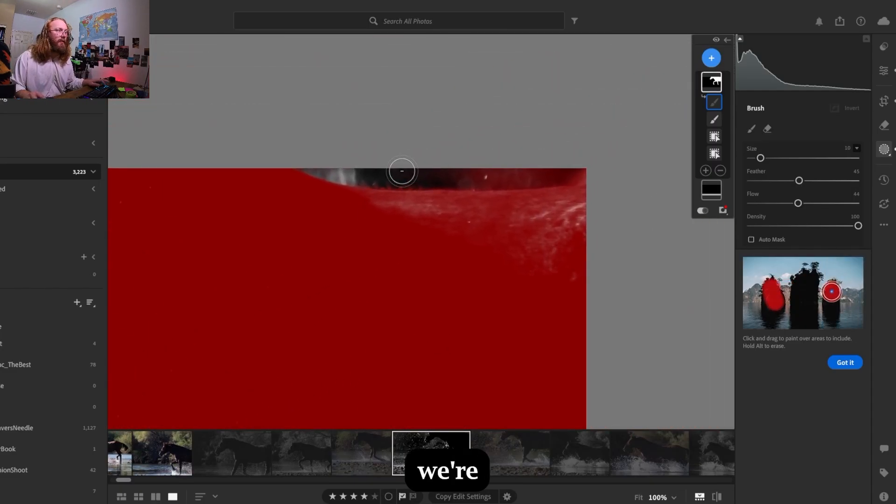
pyautogui.moveTo(402, 171); pyautogui.dragTo(520, 173)
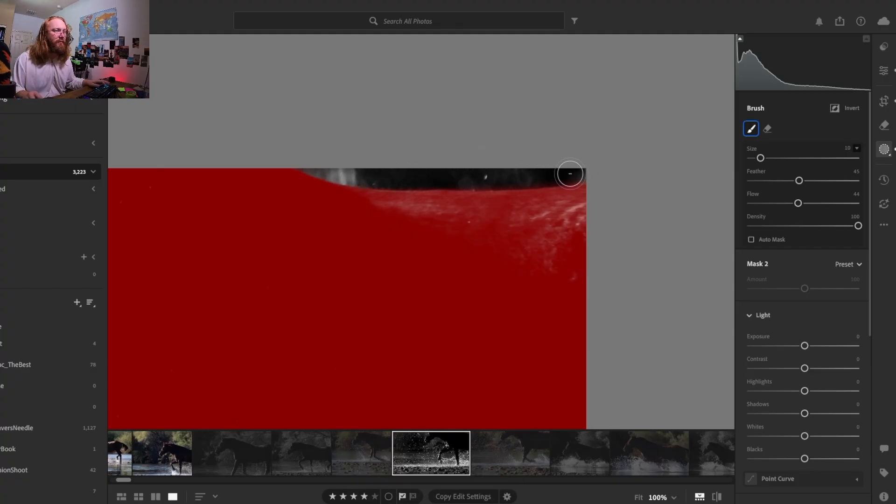
pyautogui.moveTo(353, 255); pyautogui.dragTo(578, 290)
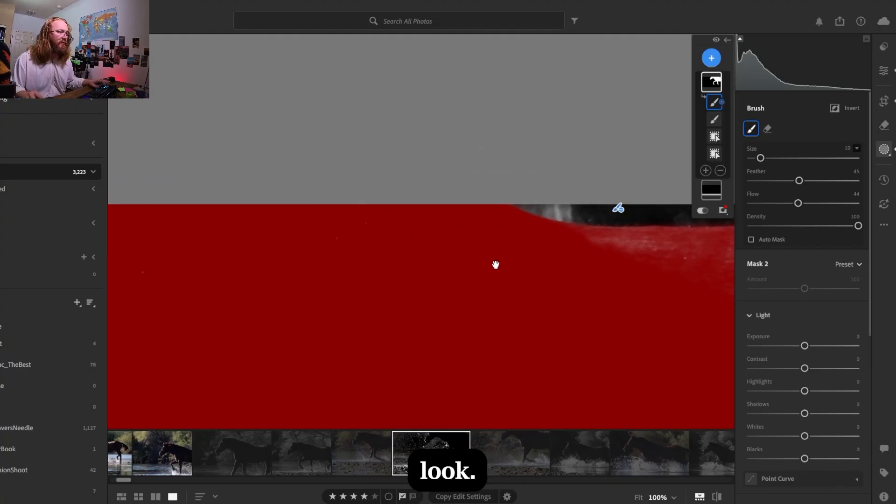
pyautogui.click(240, 257)
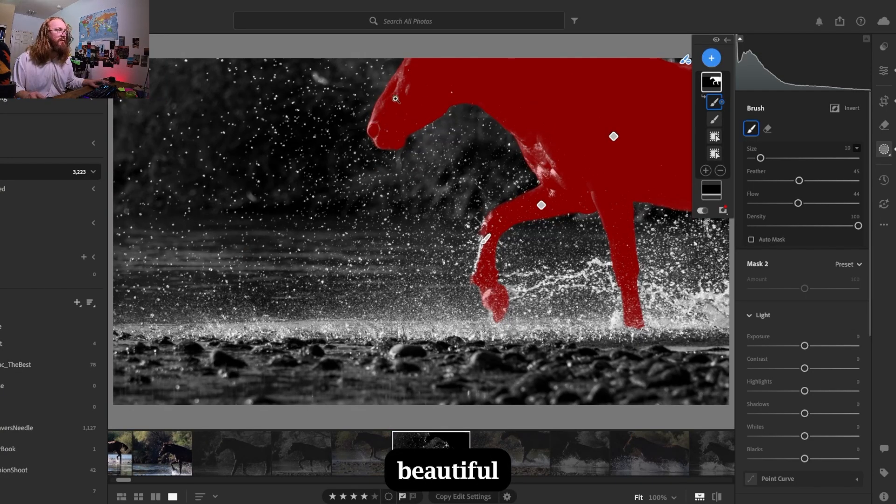
# Step: Reduce the subtracting brush to size 3 and remove the mask spill behind the horse's chin
pyautogui.click(374, 117)
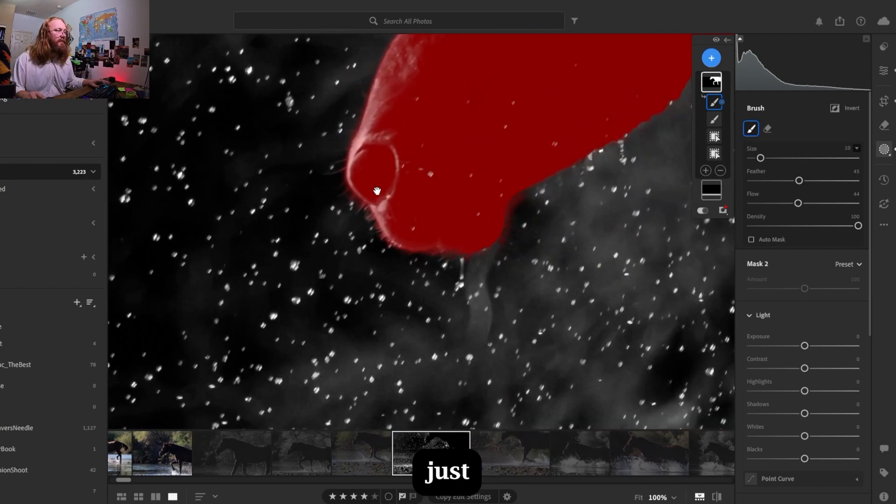
pyautogui.moveTo(524, 206)
pyautogui.mouseDown()
pyautogui.moveTo(521, 215)
pyautogui.moveTo(531, 211)
pyautogui.moveTo(524, 206)
pyautogui.moveTo(510, 242)
pyautogui.moveTo(491, 260)
pyautogui.moveTo(434, 272)
pyautogui.moveTo(356, 245)
pyautogui.moveTo(356, 224)
pyautogui.moveTo(343, 229)
pyautogui.moveTo(469, 278)
pyautogui.moveTo(513, 229)
pyautogui.moveTo(532, 227)
pyautogui.moveTo(515, 203)
pyautogui.mouseUp()
pyautogui.press('[')
pyautogui.press('[')
pyautogui.press('[')
pyautogui.press('[')
pyautogui.press('[')
pyautogui.press(']')
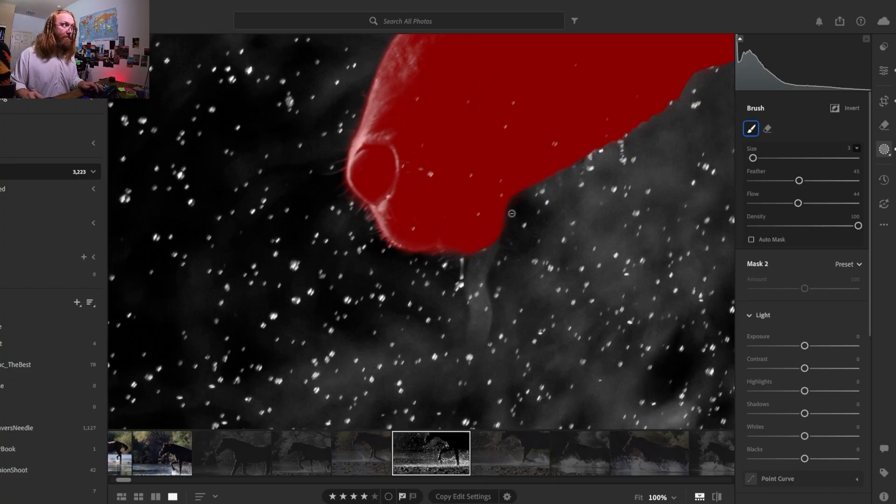
# Step: Subtract the mask spill along the underside of the raised leg, towards the planted front leg
pyautogui.moveTo(686, 152); pyautogui.dragTo(276, 198)
pyautogui.moveTo(511, 261); pyautogui.dragTo(332, 42)
pyautogui.moveTo(411, 321); pyautogui.dragTo(389, 250)
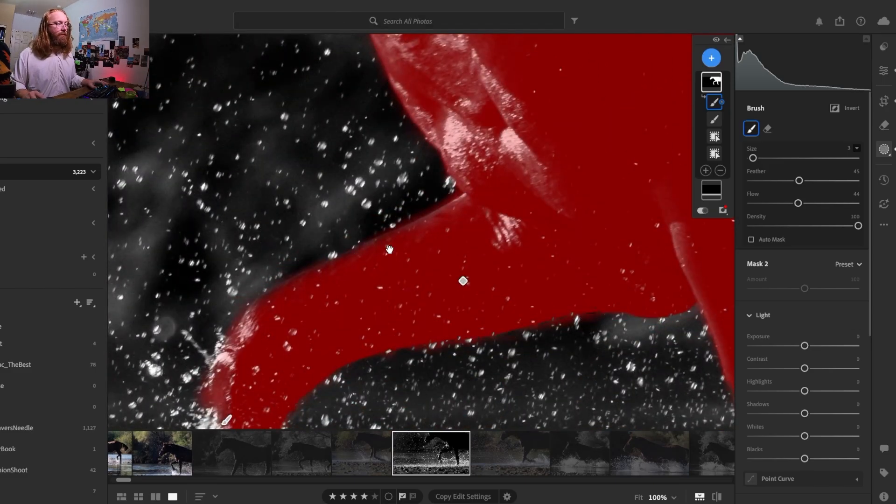
pyautogui.moveTo(340, 280)
pyautogui.mouseDown()
pyautogui.moveTo(399, 195)
pyautogui.moveTo(460, 33)
pyautogui.mouseUp()
pyautogui.moveTo(495, 362); pyautogui.dragTo(494, 287)
pyautogui.moveTo(288, 284)
pyautogui.mouseDown()
pyautogui.moveTo(285, 254)
pyautogui.moveTo(274, 274)
pyautogui.moveTo(285, 280)
pyautogui.mouseUp()
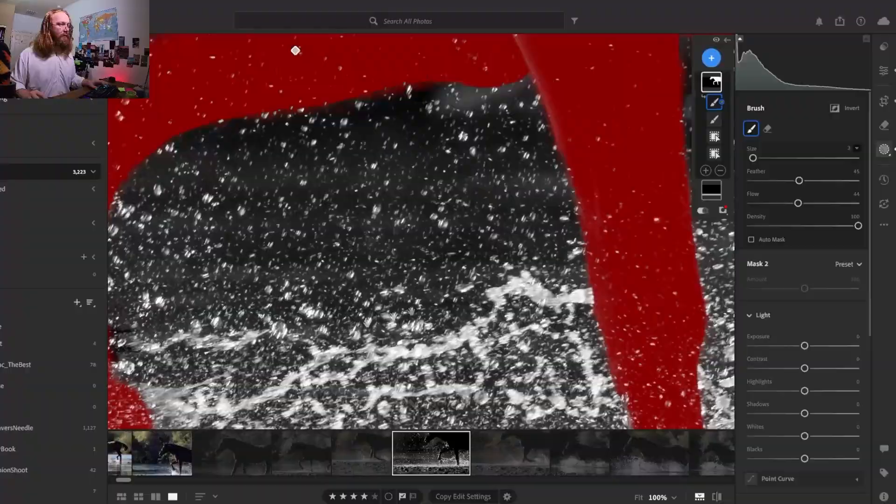
pyautogui.moveTo(393, 317); pyautogui.dragTo(199, 316)
pyautogui.moveTo(254, 111)
pyautogui.mouseDown()
pyautogui.moveTo(322, 190)
pyautogui.moveTo(326, 237)
pyautogui.mouseUp()
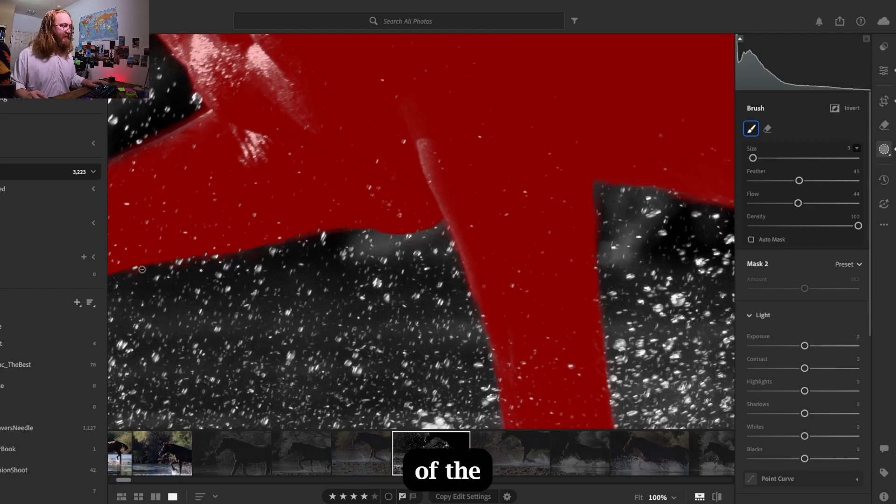
pyautogui.moveTo(226, 260)
pyautogui.mouseDown()
pyautogui.moveTo(198, 262)
pyautogui.moveTo(233, 258)
pyautogui.mouseUp()
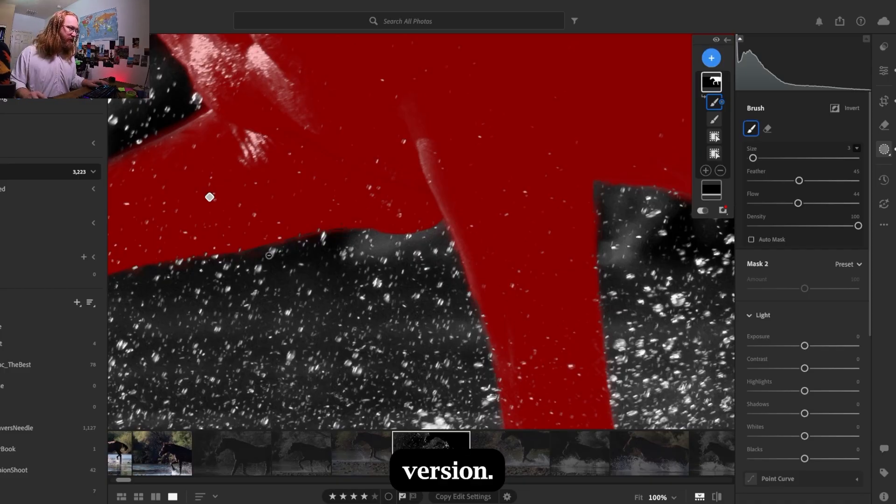
pyautogui.moveTo(266, 249); pyautogui.dragTo(328, 236)
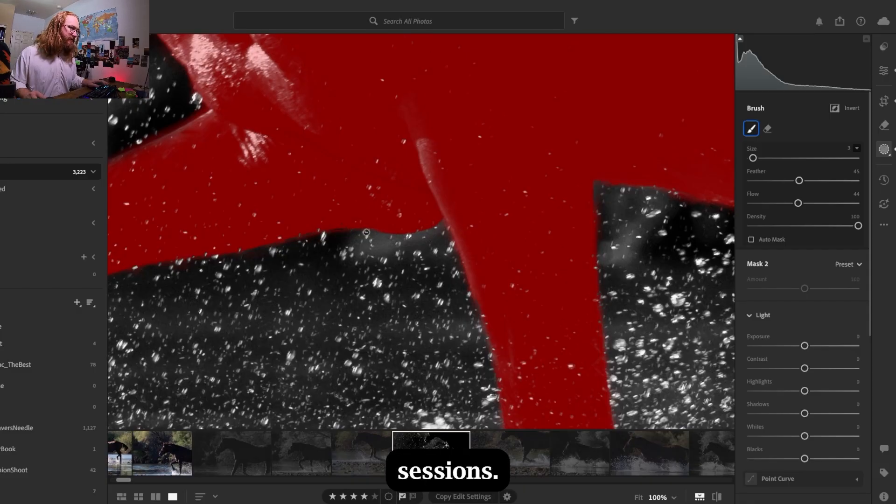
# Step: Subtract the mask spill along the belly edge, from behind the planted front leg to the photo's right edge
pyautogui.moveTo(700, 223); pyautogui.dragTo(396, 213)
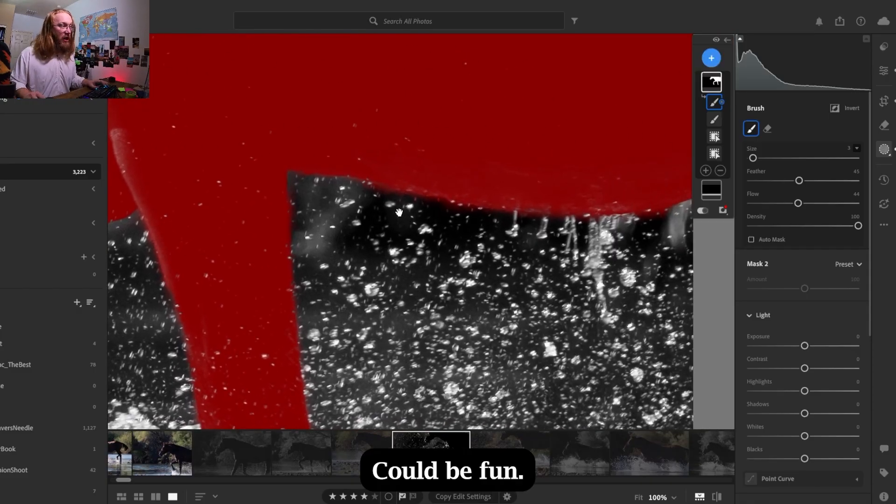
pyautogui.moveTo(358, 192)
pyautogui.mouseDown()
pyautogui.moveTo(402, 196)
pyautogui.moveTo(304, 176)
pyautogui.moveTo(468, 206)
pyautogui.mouseUp()
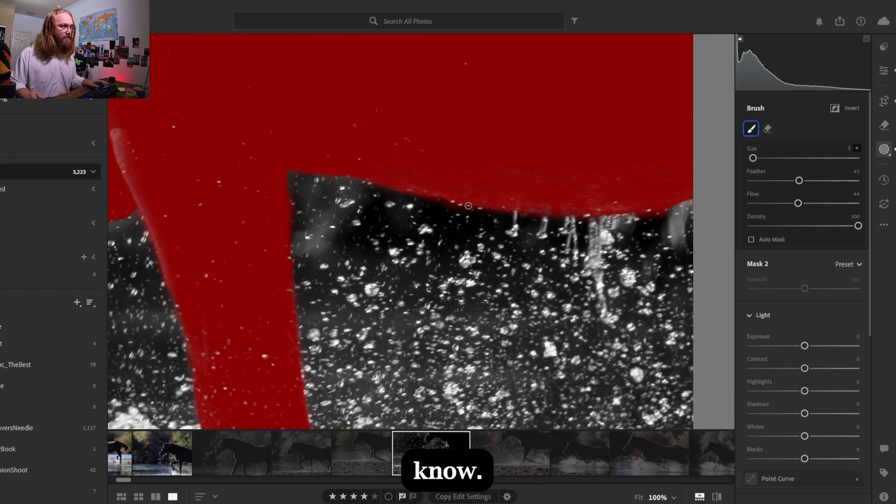
pyautogui.moveTo(538, 215); pyautogui.dragTo(658, 214)
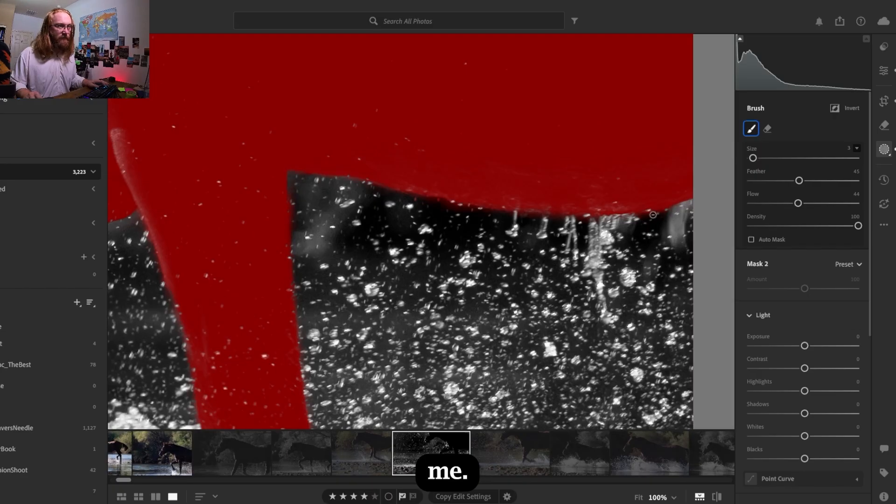
# Step: Subtract the mask spill along the underside of the horse's neck and down the front of its chest
pyautogui.moveTo(299, 198); pyautogui.dragTo(538, 355)
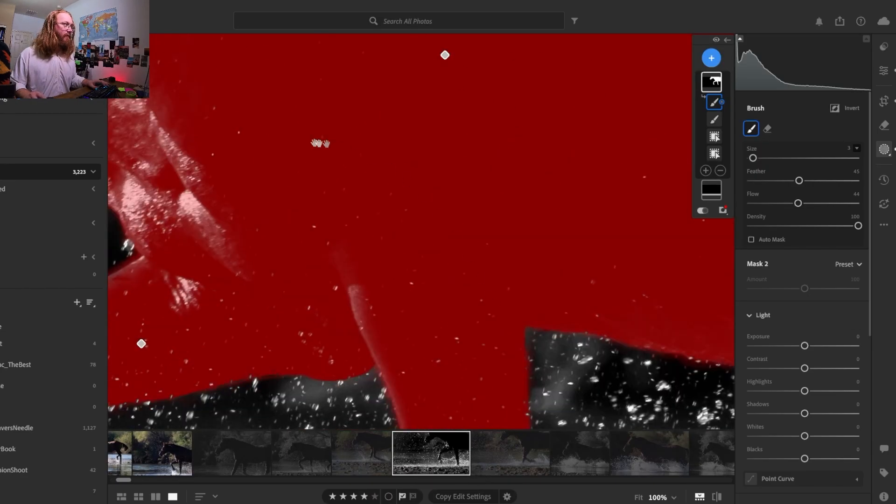
pyautogui.click(329, 132)
pyautogui.click(384, 81)
pyautogui.moveTo(476, 111)
pyautogui.mouseDown()
pyautogui.moveTo(411, 200)
pyautogui.moveTo(330, 104)
pyautogui.mouseUp()
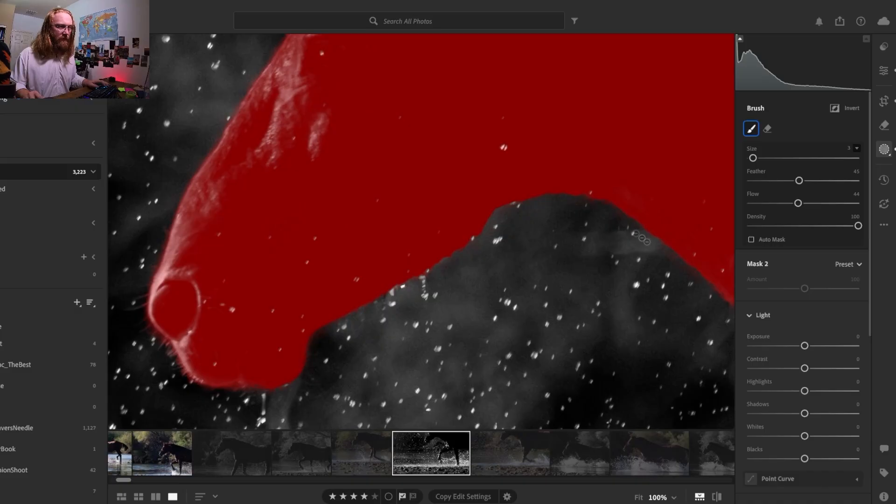
pyautogui.moveTo(603, 208); pyautogui.dragTo(380, 130)
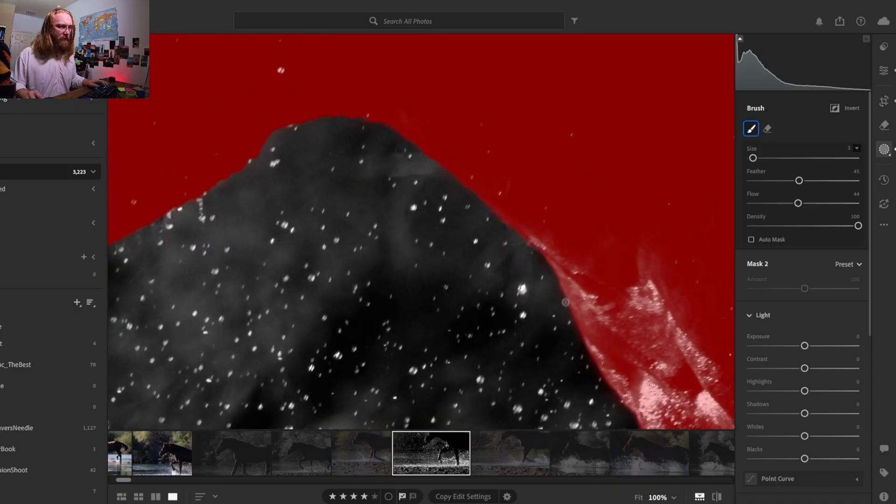
pyautogui.moveTo(537, 292); pyautogui.dragTo(454, 164)
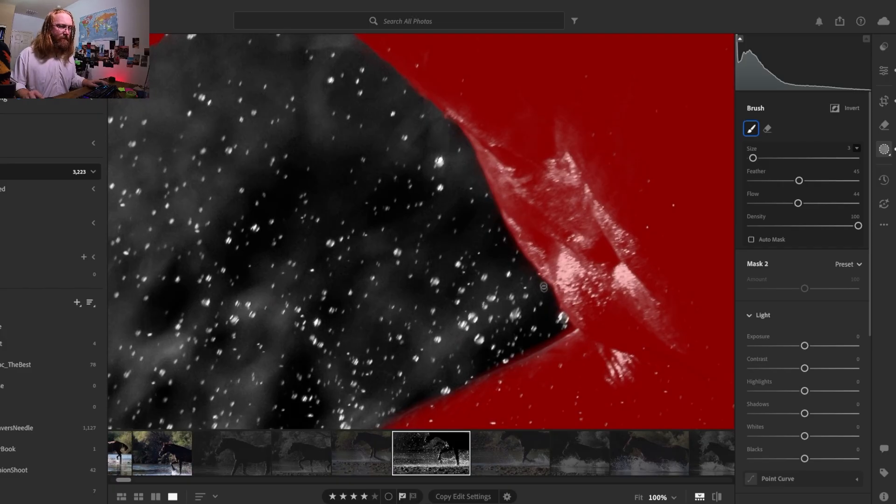
pyautogui.click(519, 287)
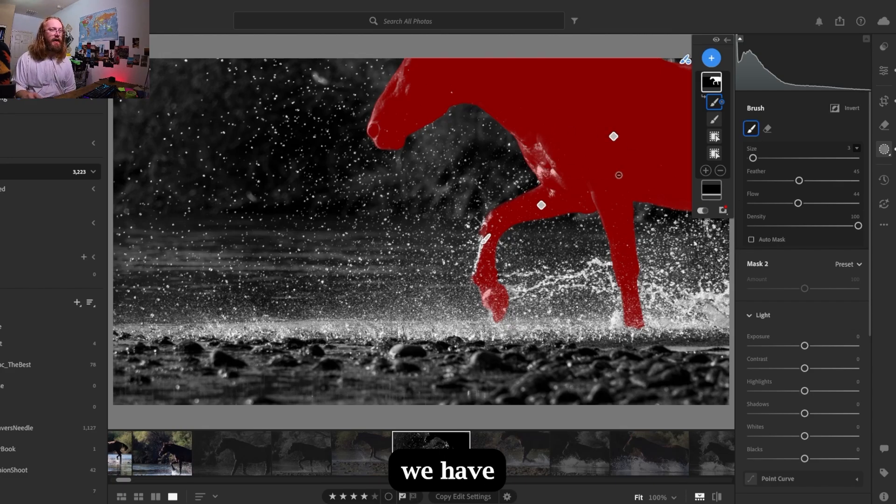
# Step: Compare the whole photo with the horse mask's overlay hidden and shown
pyautogui.click(703, 211)
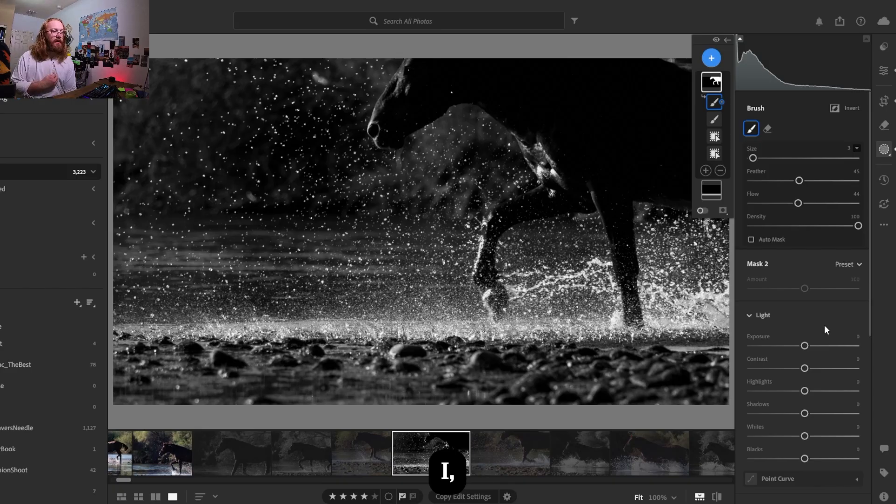
pyautogui.press('o')
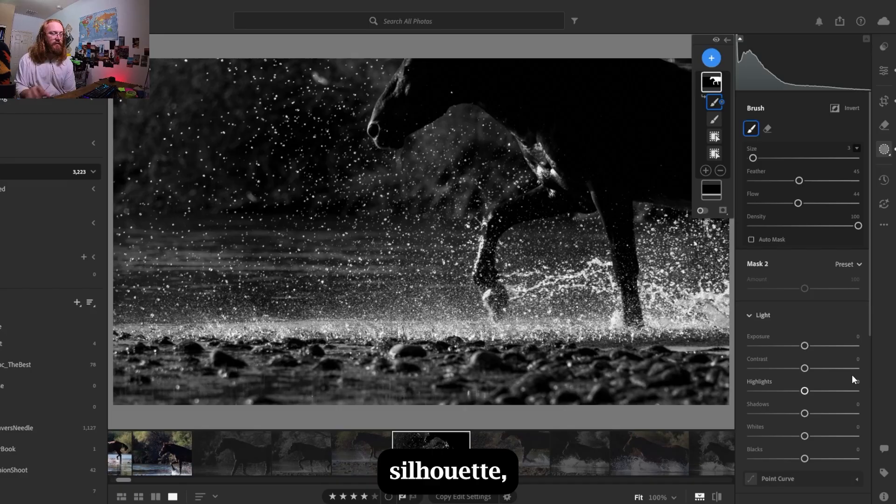
pyautogui.press('o')
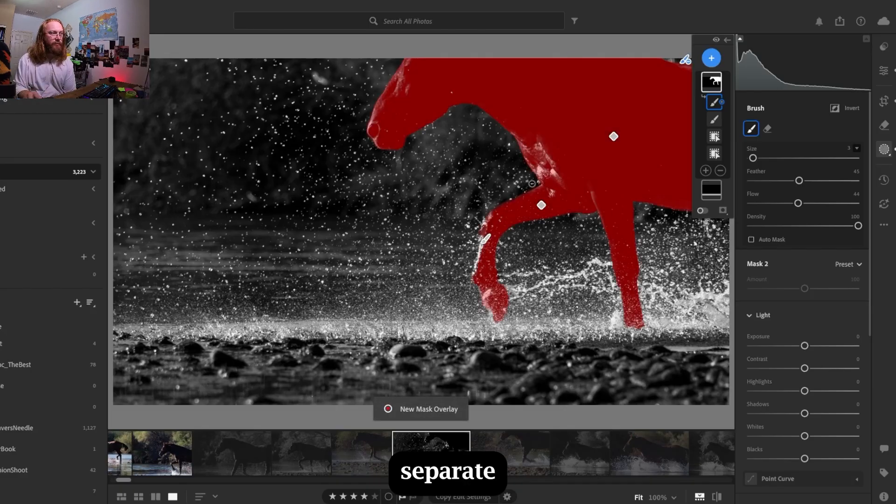
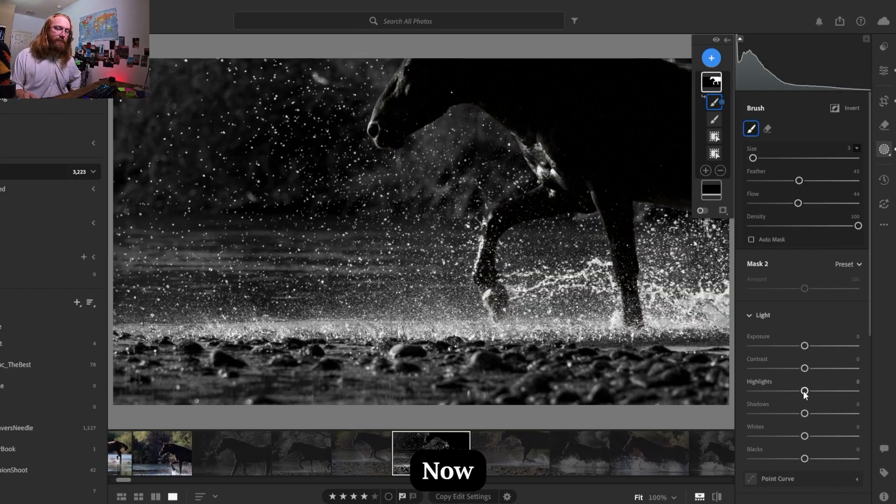
# Step: Set the horse mask's Whites to -21, Highlights to -16 and Shadows to +18
pyautogui.moveTo(805, 436)
pyautogui.mouseDown()
pyautogui.moveTo(730, 439)
pyautogui.moveTo(795, 439)
pyautogui.mouseUp()
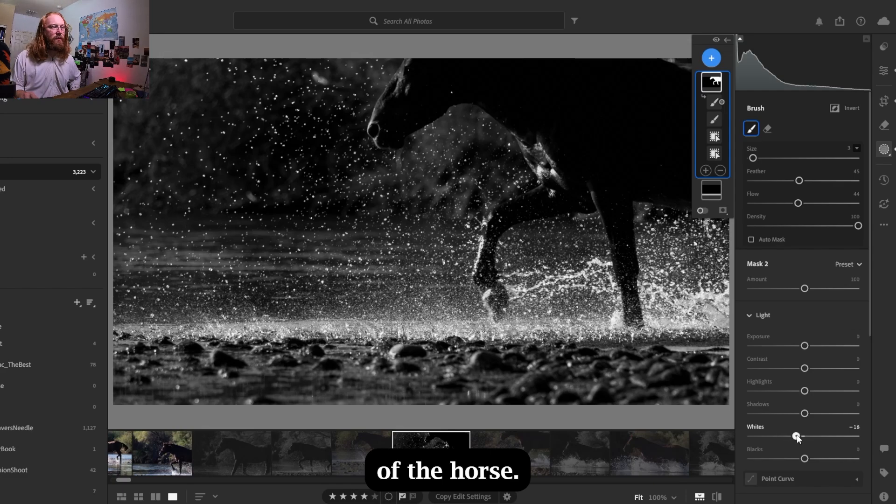
pyautogui.moveTo(797, 436); pyautogui.dragTo(795, 436)
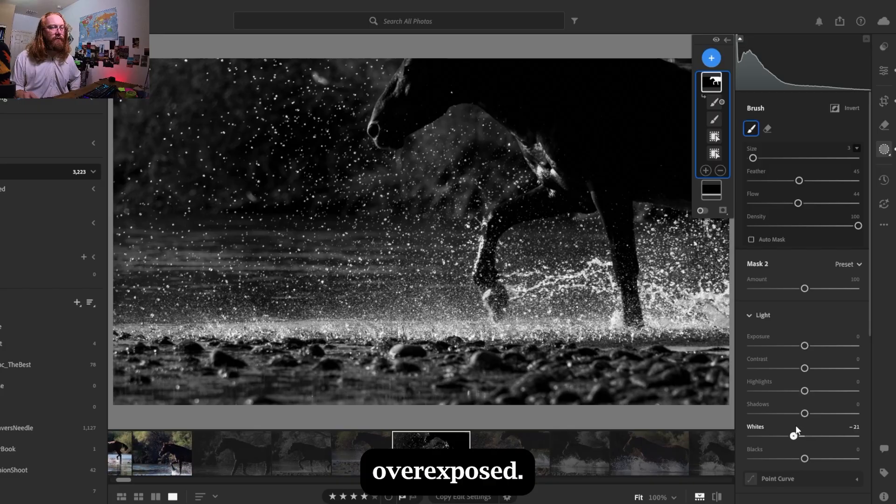
pyautogui.moveTo(796, 395); pyautogui.dragTo(815, 414)
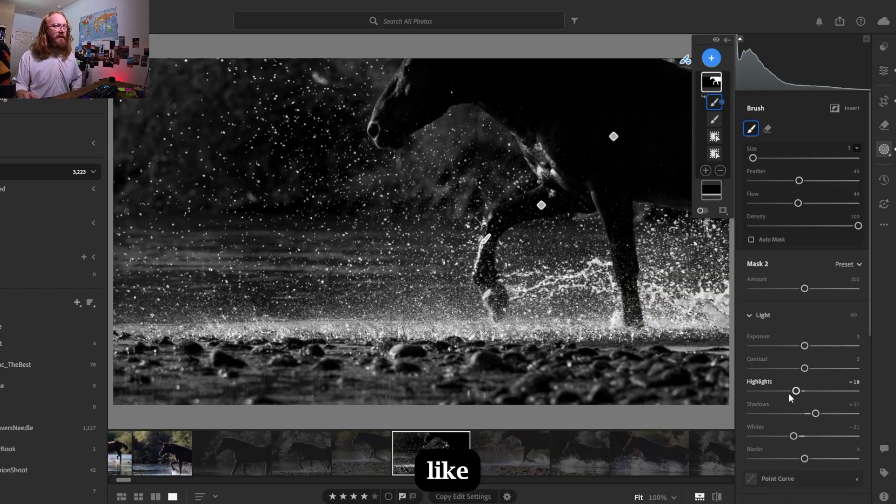
pyautogui.moveTo(818, 416)
pyautogui.mouseDown()
pyautogui.moveTo(829, 414)
pyautogui.moveTo(815, 414)
pyautogui.mouseUp()
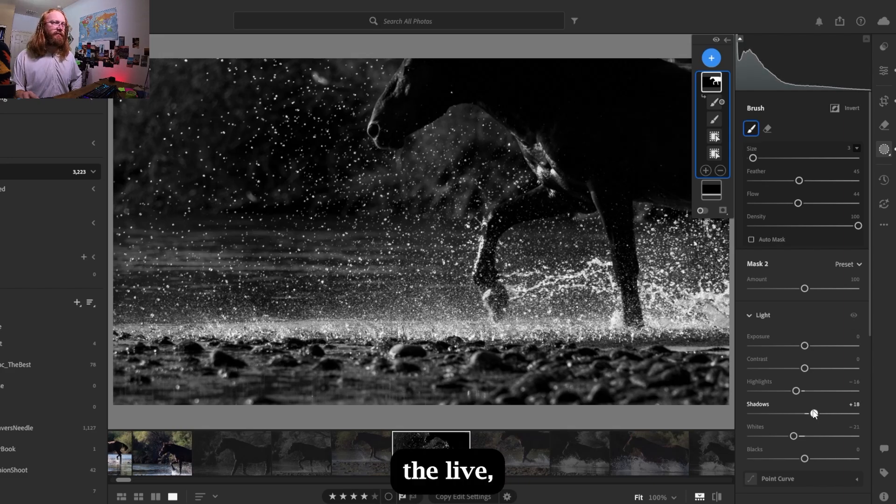
pyautogui.moveTo(814, 414); pyautogui.dragTo(815, 414)
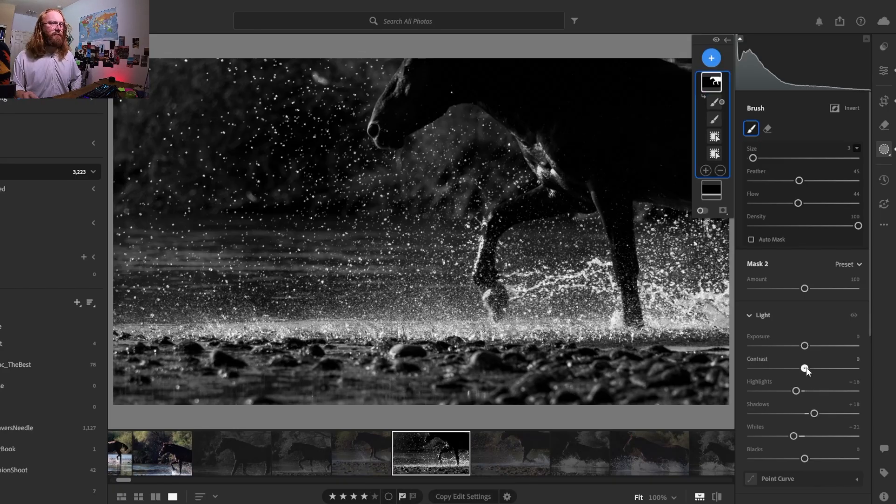
# Step: Set the horse mask's Contrast to +23 and Blacks to +3
pyautogui.moveTo(805, 368)
pyautogui.mouseDown()
pyautogui.moveTo(845, 369)
pyautogui.moveTo(819, 377)
pyautogui.mouseUp()
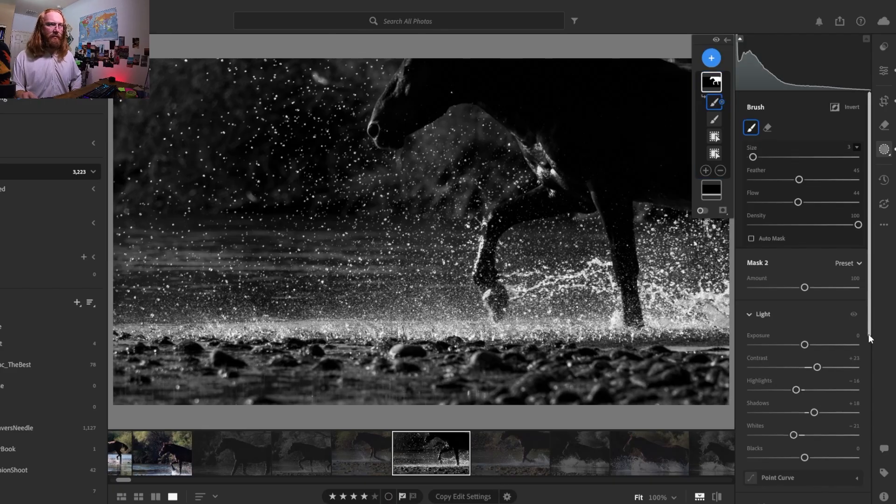
pyautogui.moveTo(870, 334); pyautogui.dragTo(869, 362)
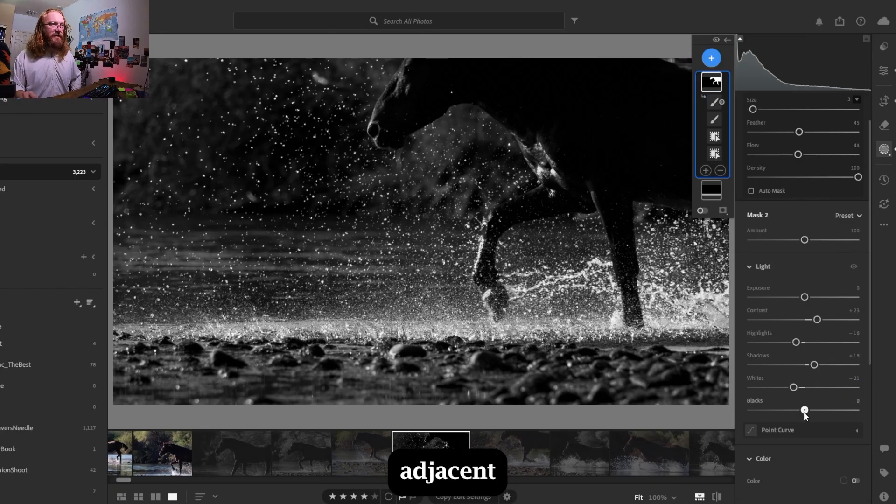
pyautogui.moveTo(805, 411); pyautogui.dragTo(820, 412)
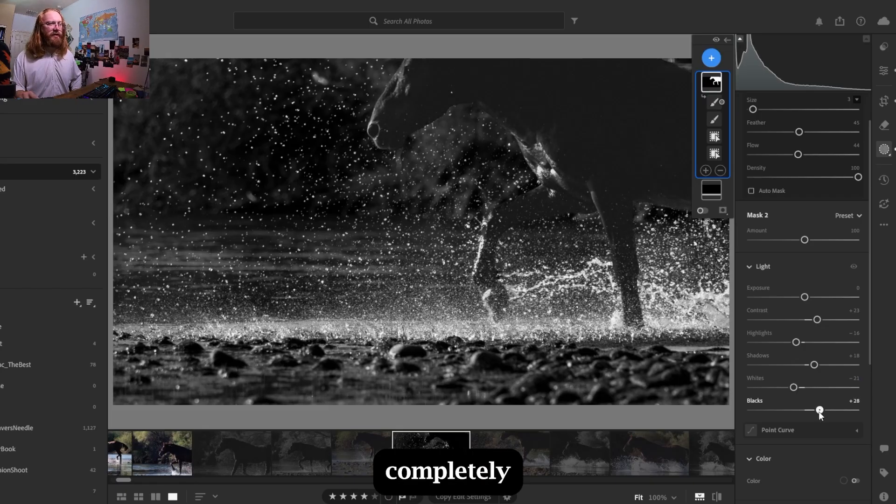
pyautogui.moveTo(820, 412)
pyautogui.mouseDown()
pyautogui.moveTo(753, 421)
pyautogui.moveTo(807, 411)
pyautogui.mouseUp()
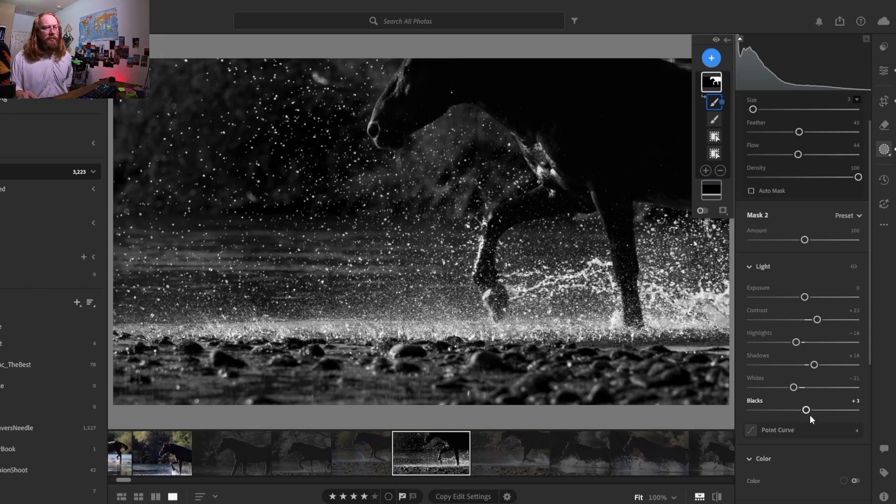
pyautogui.moveTo(870, 306); pyautogui.dragTo(870, 316)
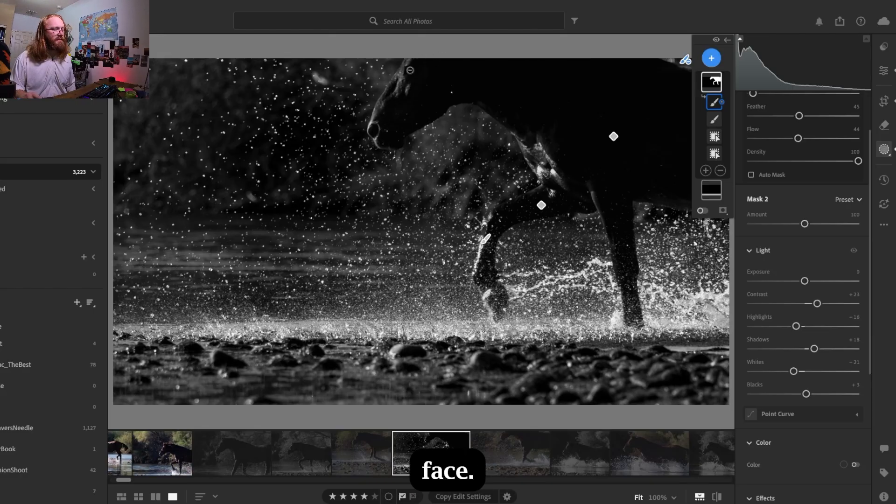
# Step: Try negative and positive Clarity values on the horse mask, and undo the Clarity change
pyautogui.scroll(-5, 870, 364)
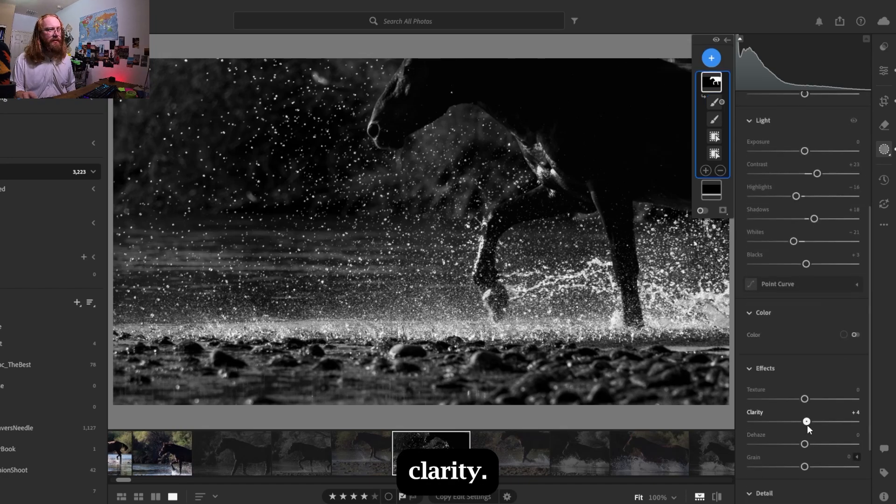
pyautogui.moveTo(806, 422); pyautogui.dragTo(837, 423)
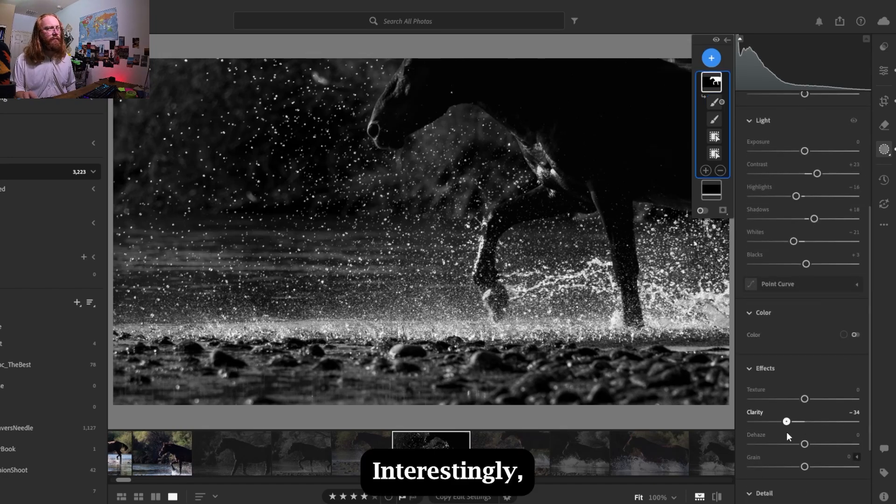
pyautogui.click(814, 422)
pyautogui.moveTo(815, 423)
pyautogui.mouseDown()
pyautogui.moveTo(806, 425)
pyautogui.moveTo(818, 425)
pyautogui.mouseUp()
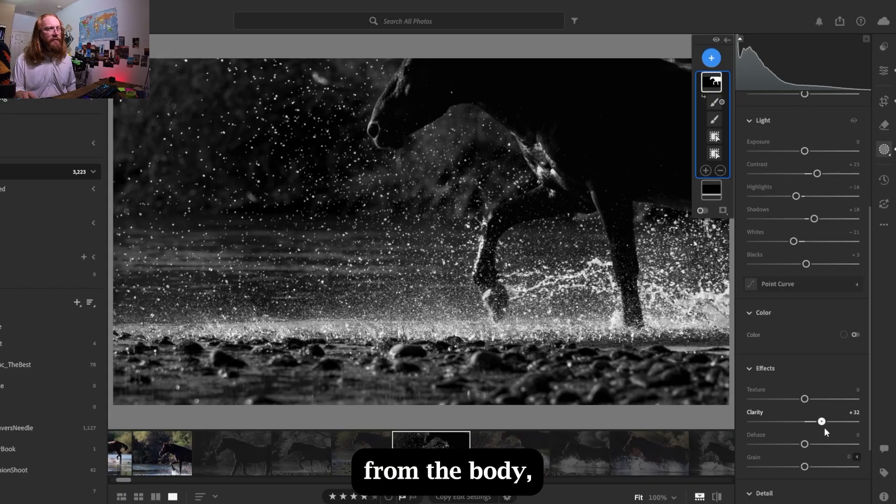
pyautogui.hotkey('ctrl', 'z')
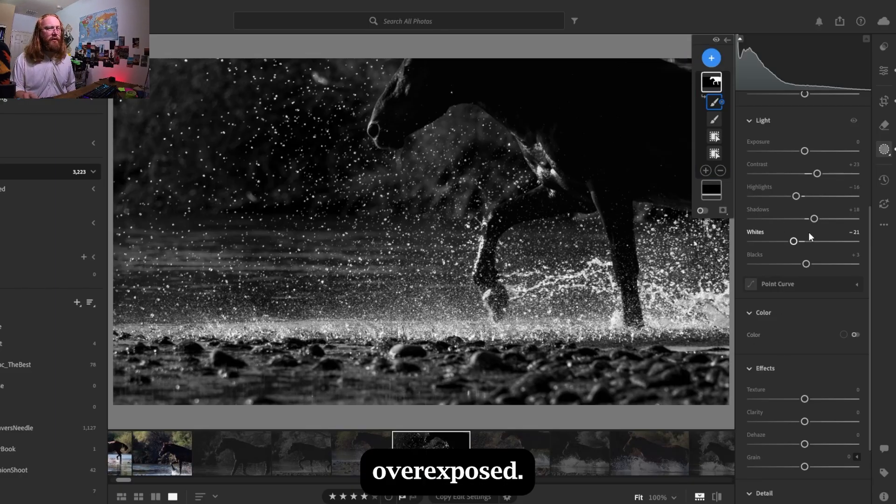
# Step: Set the horse mask's Whites to -12 and reset its Blacks to 0
pyautogui.moveTo(793, 242); pyautogui.dragTo(798, 242)
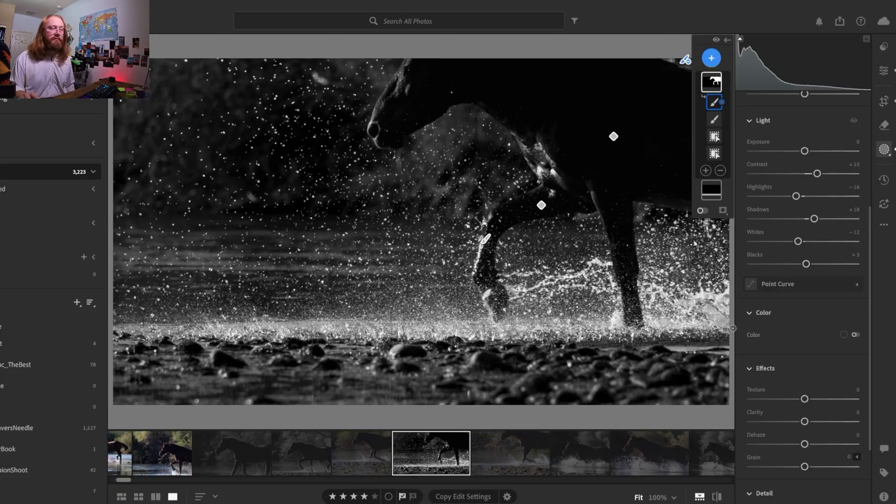
pyautogui.moveTo(807, 265)
pyautogui.mouseDown()
pyautogui.moveTo(792, 265)
pyautogui.moveTo(803, 265)
pyautogui.mouseUp()
pyautogui.doubleClick(793, 264)
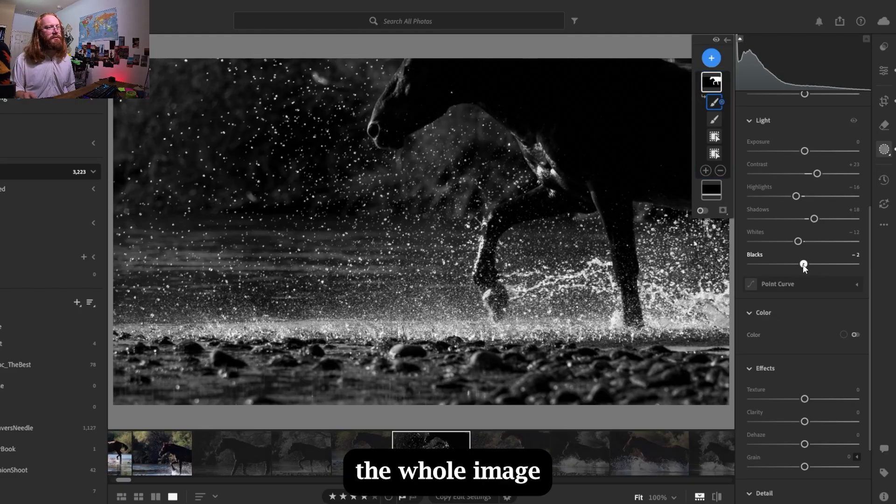
pyautogui.doubleClick(803, 264)
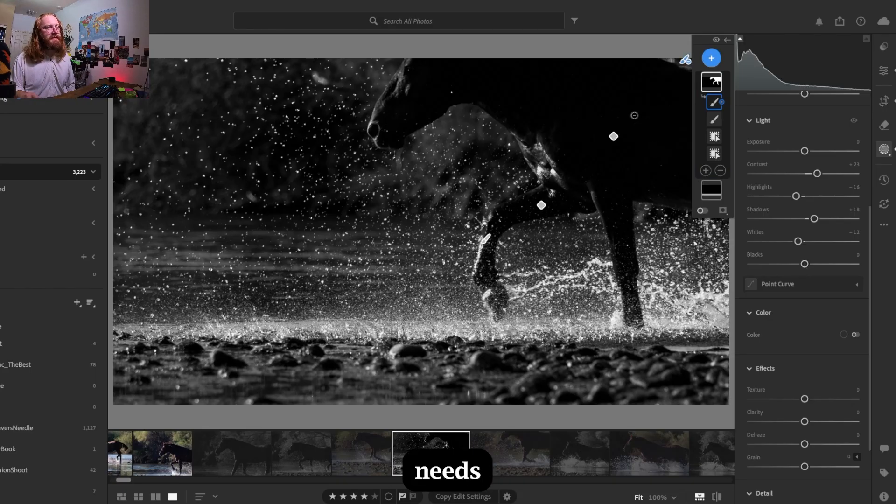
pyautogui.moveTo(804, 266); pyautogui.dragTo(806, 265)
pyautogui.doubleClick(805, 265)
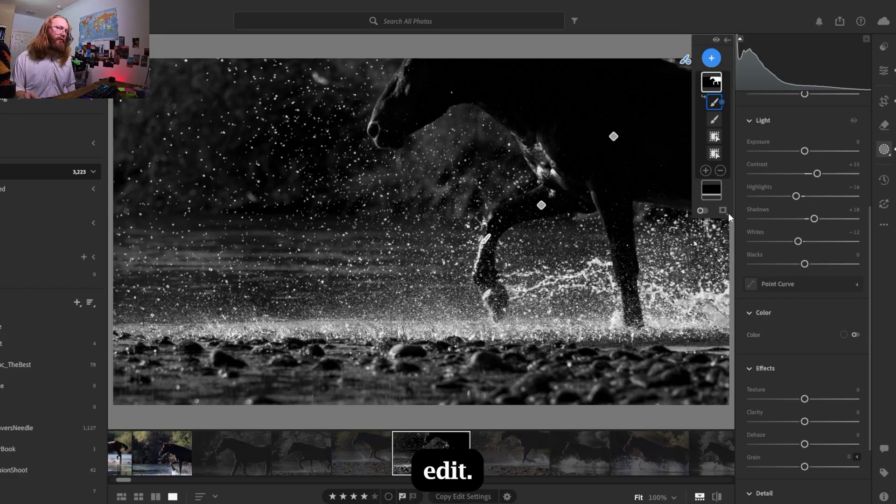
# Step: Raise the horse mask's Sharpness slightly
pyautogui.moveTo(807, 443); pyautogui.dragTo(794, 424)
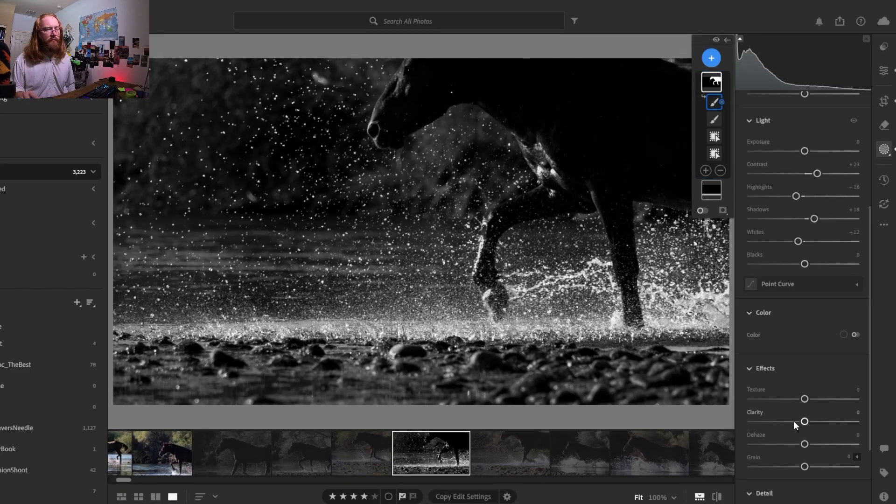
pyautogui.moveTo(870, 340); pyautogui.dragTo(869, 401)
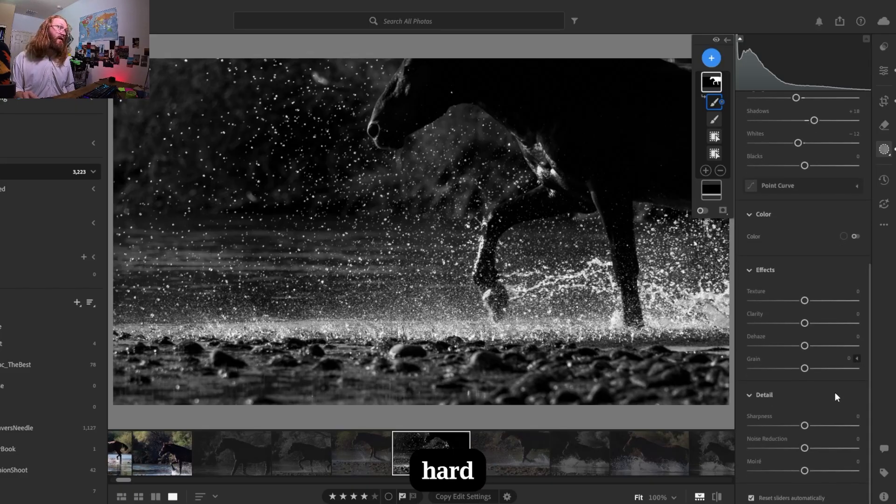
pyautogui.moveTo(806, 426); pyautogui.dragTo(809, 427)
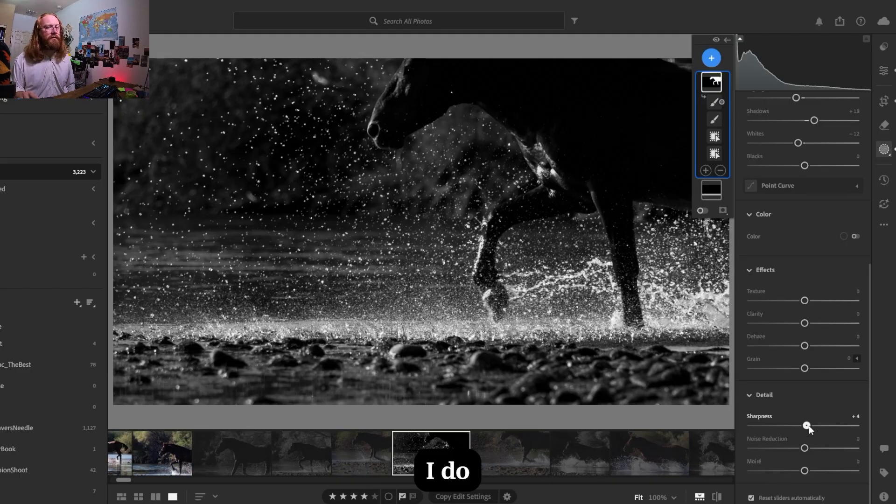
pyautogui.moveTo(810, 424); pyautogui.dragTo(813, 425)
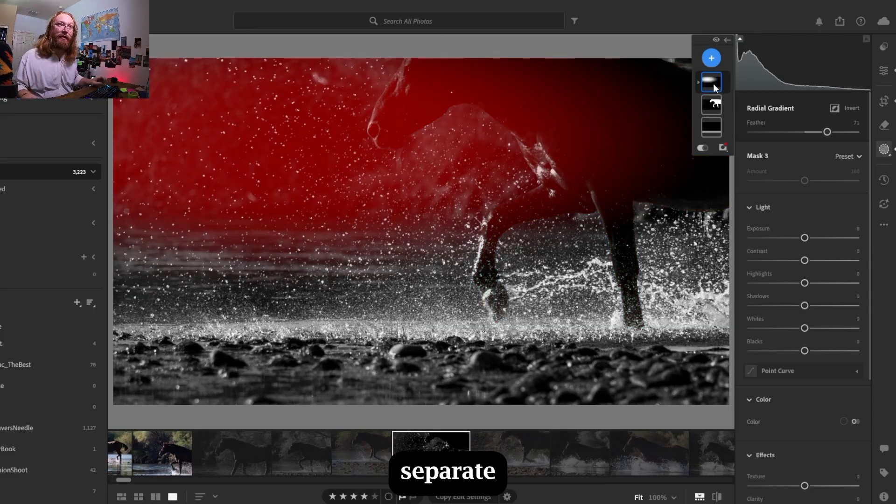
pyautogui.click(700, 102)
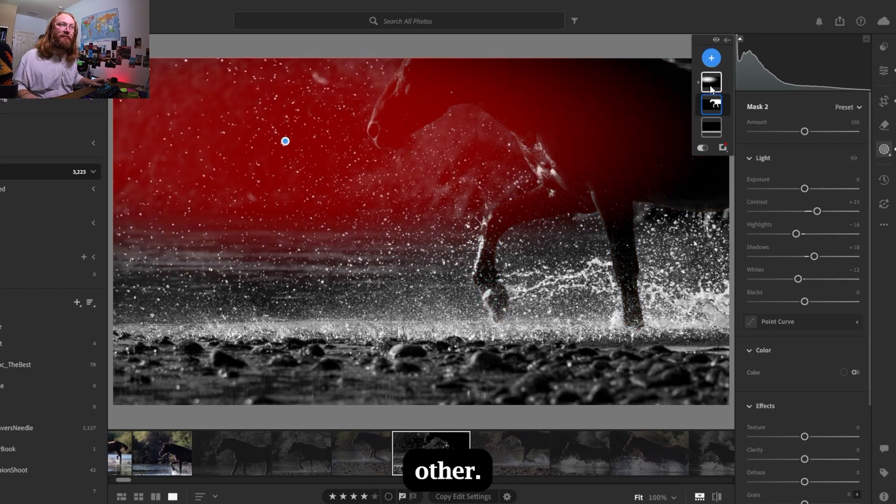
pyautogui.click(713, 86)
pyautogui.click(712, 105)
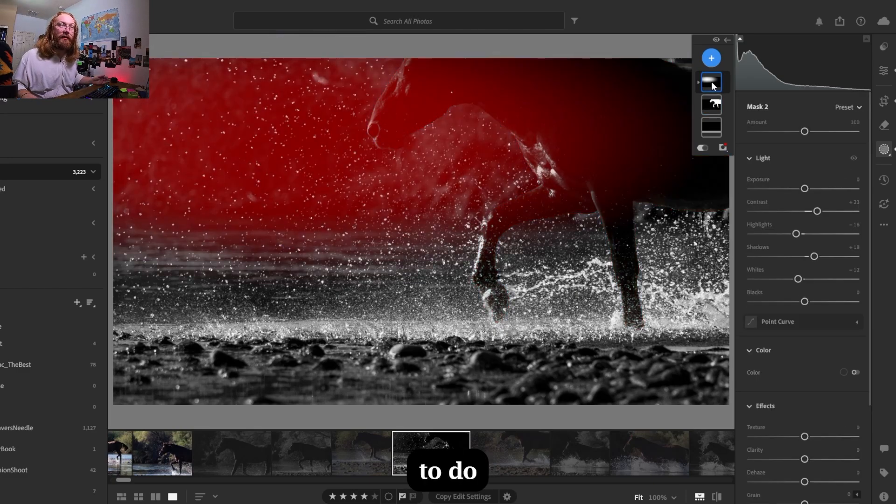
pyautogui.click(713, 86)
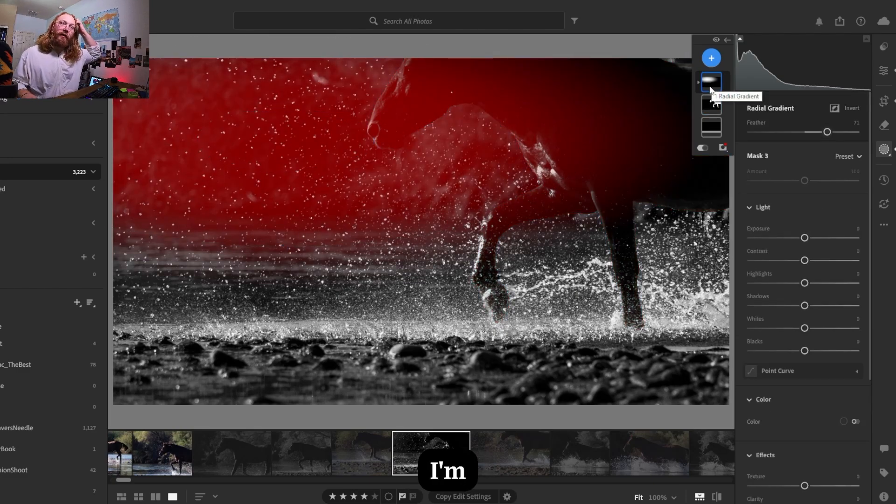
pyautogui.click(698, 80)
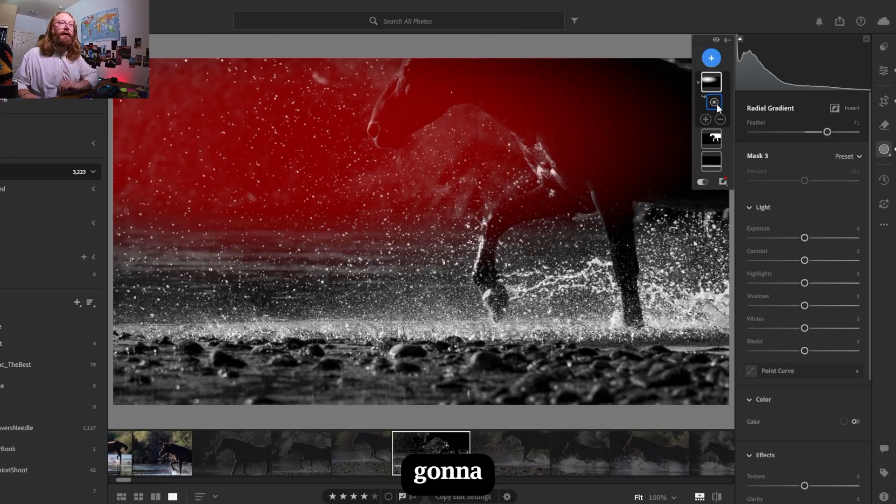
pyautogui.click(721, 120)
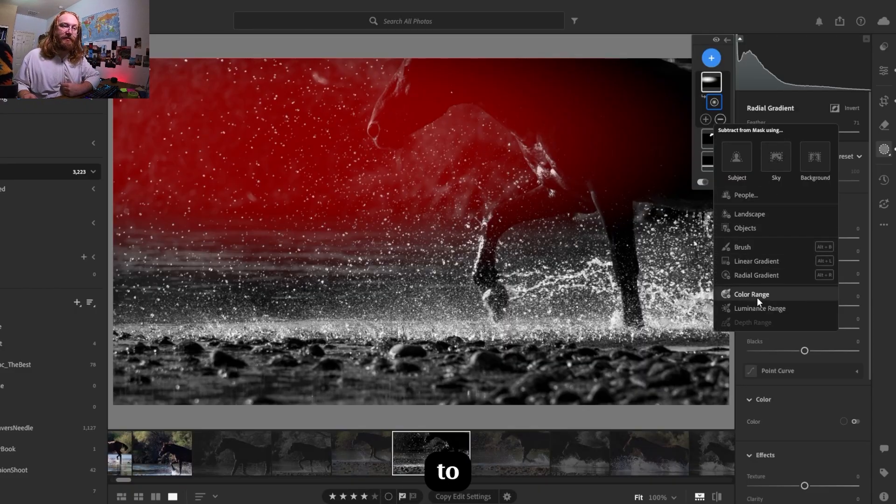
pyautogui.click(747, 228)
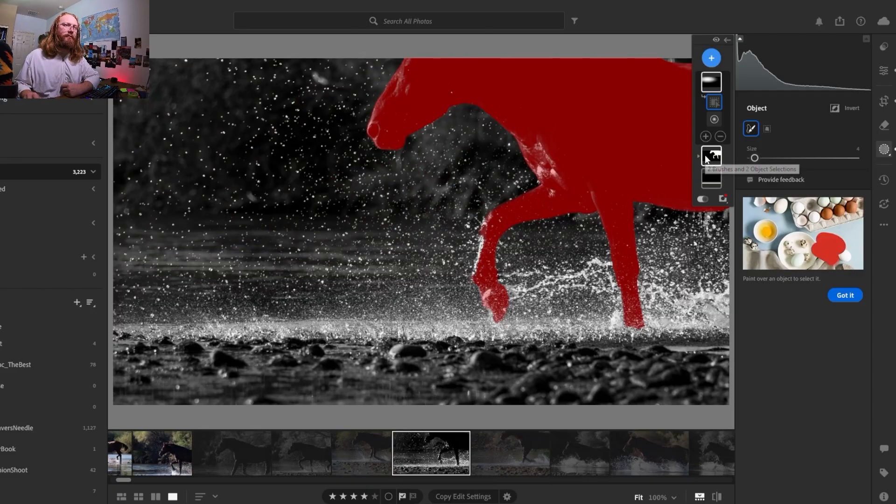
pyautogui.click(706, 156)
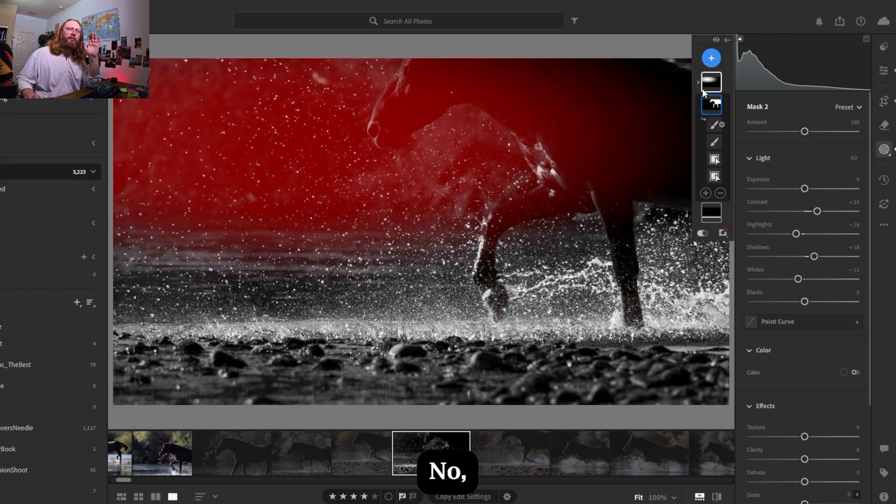
# Step: Subtract the horse's raised foreleg from the background's radial gradient mask with an object selection
pyautogui.click(703, 87)
pyautogui.click(721, 119)
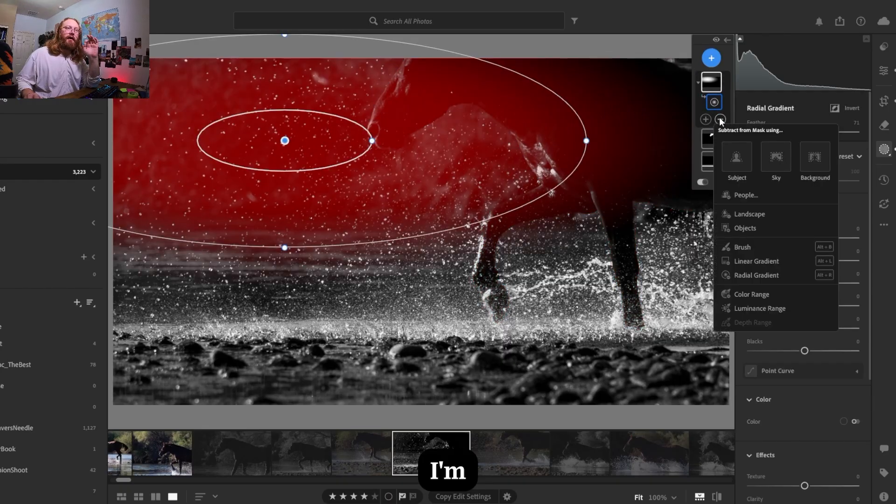
pyautogui.click(732, 229)
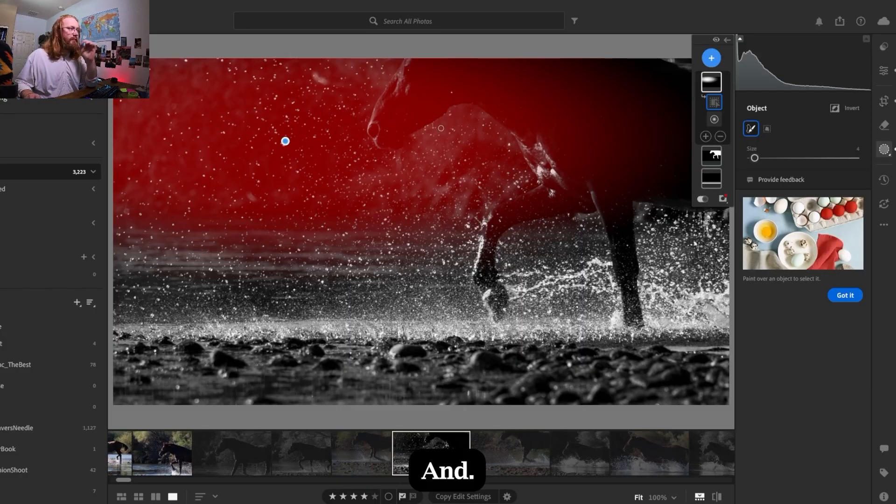
pyautogui.press('space')
pyautogui.press('space')
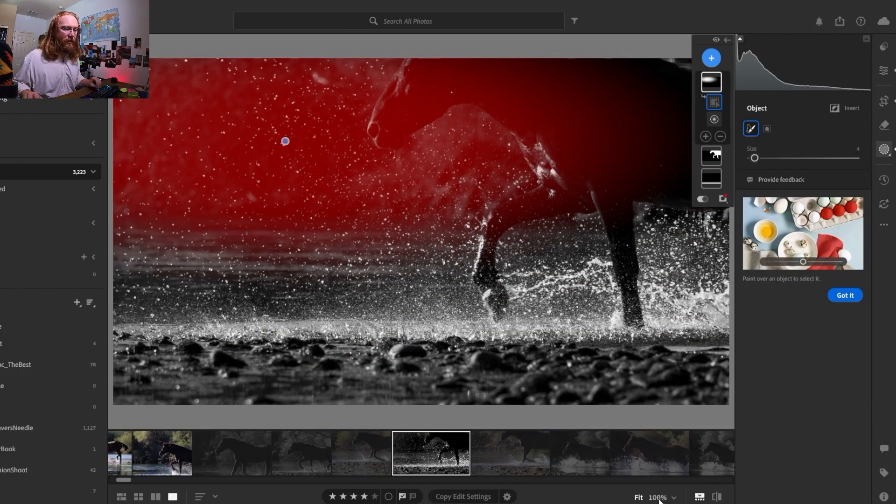
pyautogui.press('space')
pyautogui.click(674, 497)
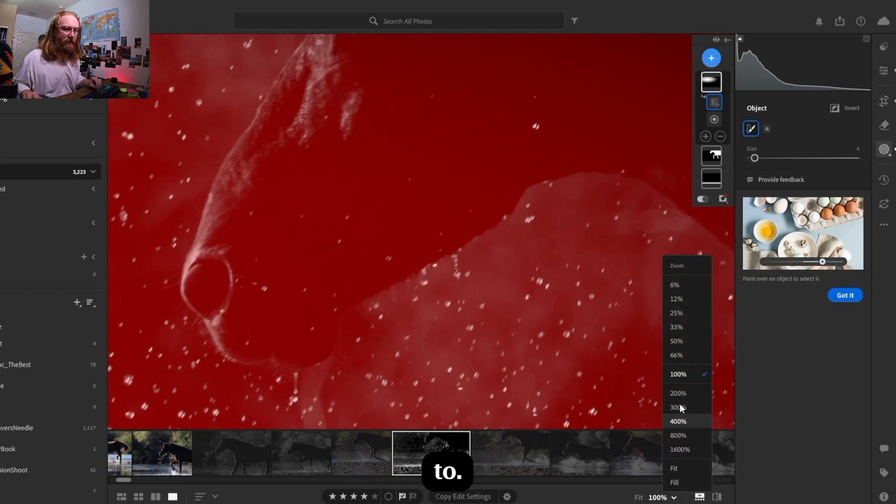
pyautogui.click(683, 354)
pyautogui.click(675, 497)
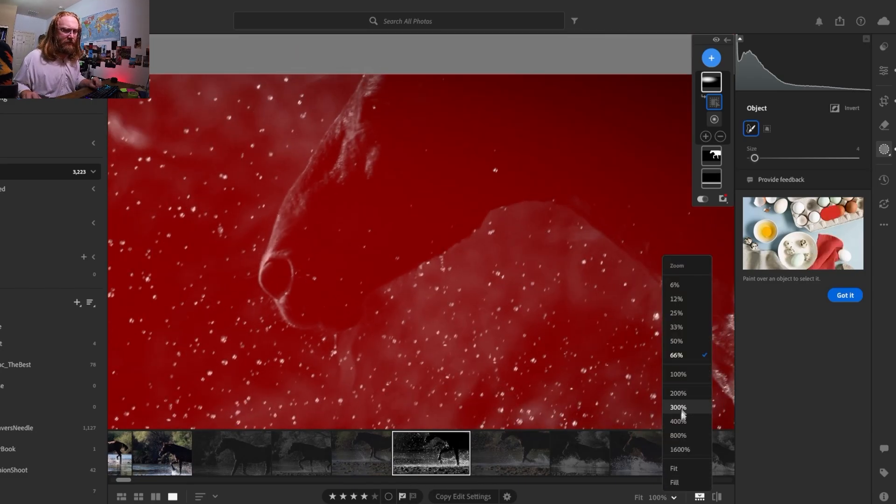
pyautogui.click(679, 299)
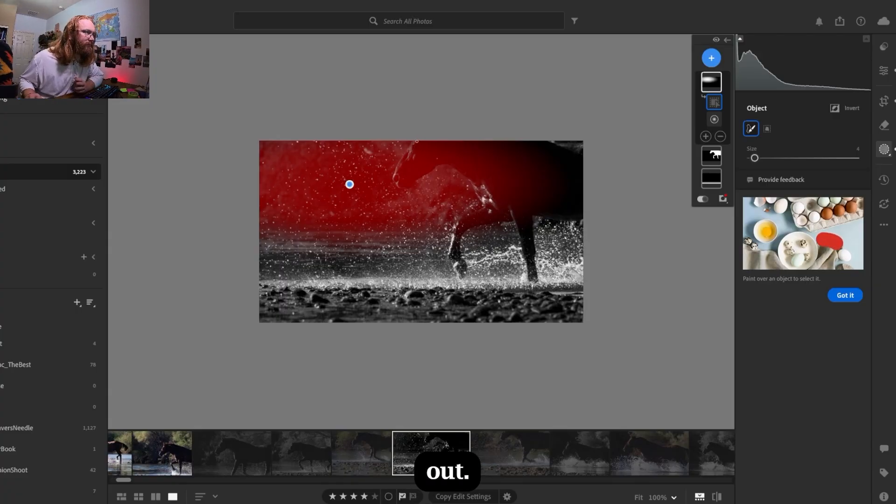
pyautogui.moveTo(417, 142)
pyautogui.mouseDown()
pyautogui.moveTo(395, 184)
pyautogui.moveTo(407, 188)
pyautogui.moveTo(449, 161)
pyautogui.moveTo(480, 188)
pyautogui.moveTo(451, 252)
pyautogui.moveTo(482, 220)
pyautogui.moveTo(512, 216)
pyautogui.moveTo(527, 238)
pyautogui.moveTo(528, 190)
pyautogui.mouseUp()
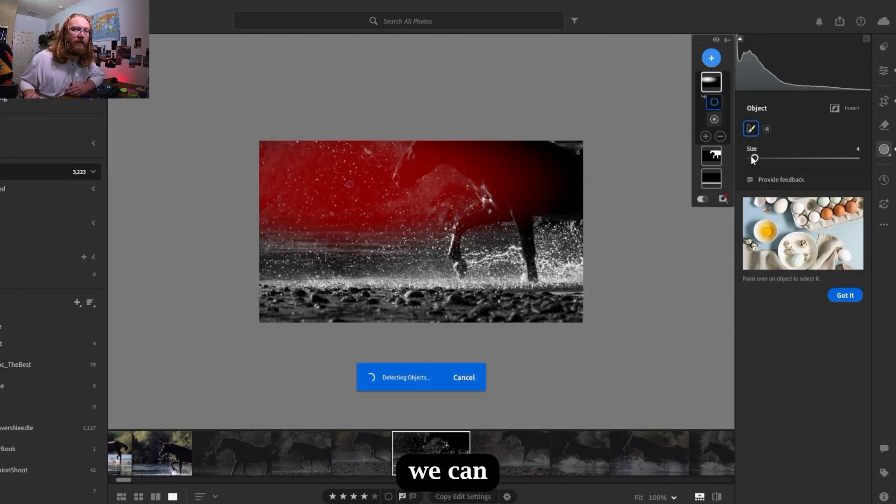
# Step: Subtract the horse's body, standing leg, head and upper neck from the radial gradient mask with brushed object selections of suitable size
pyautogui.moveTo(755, 158)
pyautogui.mouseDown()
pyautogui.moveTo(839, 158)
pyautogui.moveTo(825, 159)
pyautogui.mouseUp()
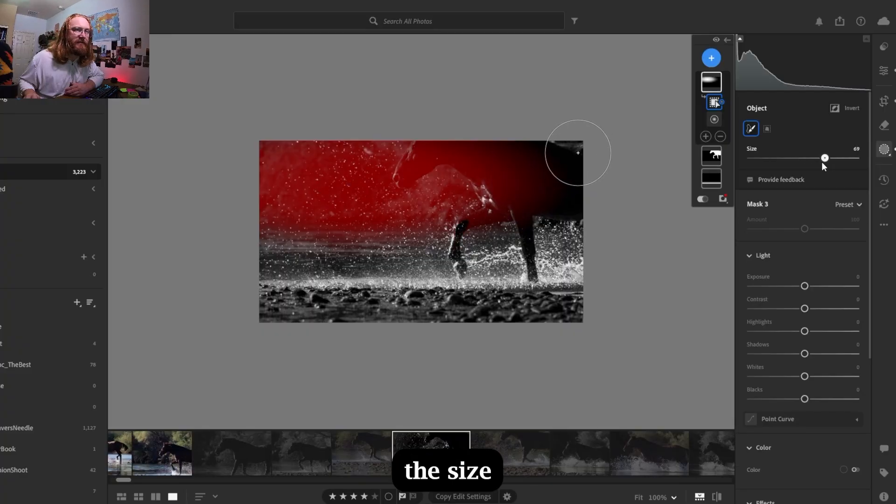
pyautogui.moveTo(550, 174)
pyautogui.mouseDown()
pyautogui.moveTo(563, 185)
pyautogui.moveTo(516, 247)
pyautogui.moveTo(455, 299)
pyautogui.mouseUp()
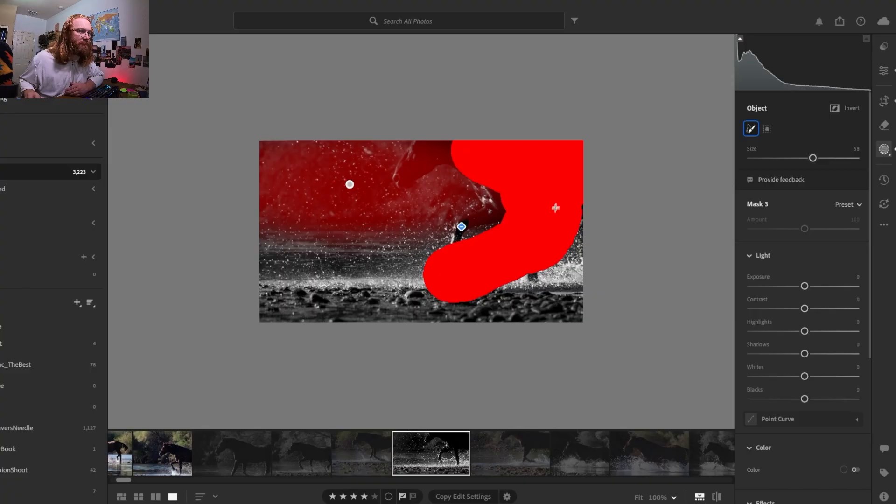
pyautogui.scroll(-5, 524, 182)
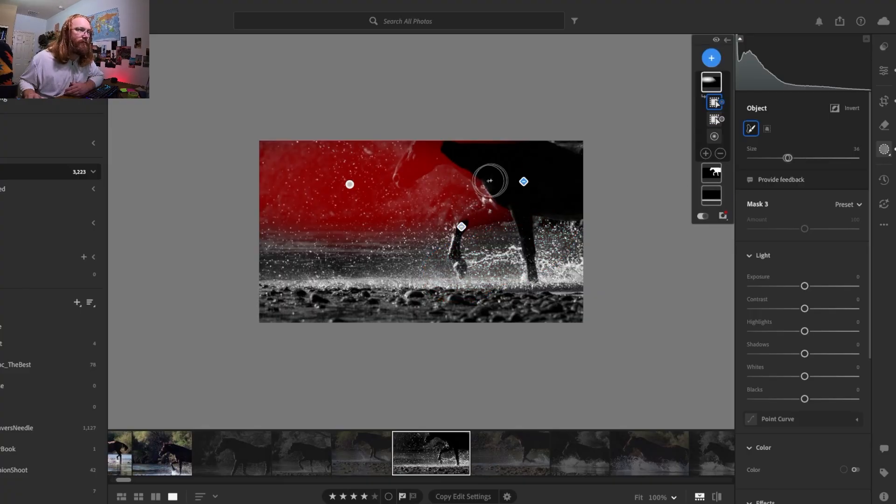
pyautogui.moveTo(439, 148)
pyautogui.mouseDown()
pyautogui.moveTo(419, 146)
pyautogui.moveTo(403, 177)
pyautogui.moveTo(460, 144)
pyautogui.moveTo(525, 142)
pyautogui.moveTo(470, 165)
pyautogui.moveTo(505, 208)
pyautogui.moveTo(469, 218)
pyautogui.moveTo(503, 204)
pyautogui.mouseUp()
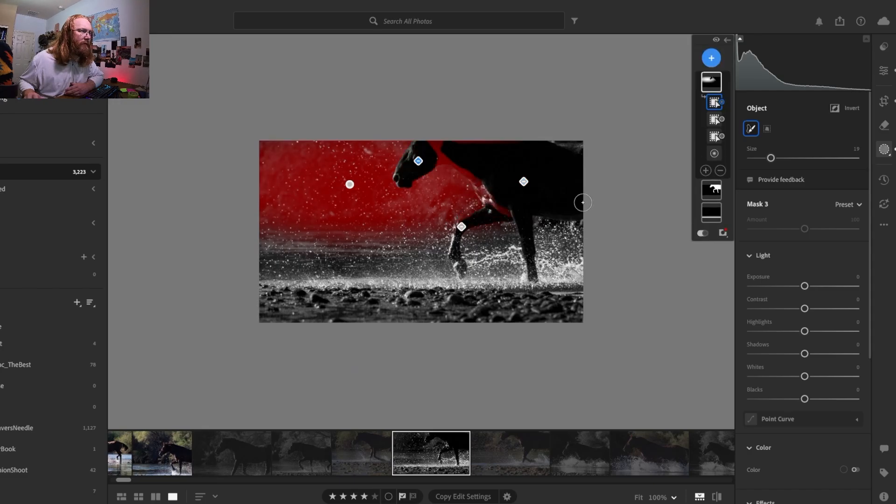
pyautogui.moveTo(430, 148); pyautogui.dragTo(444, 148)
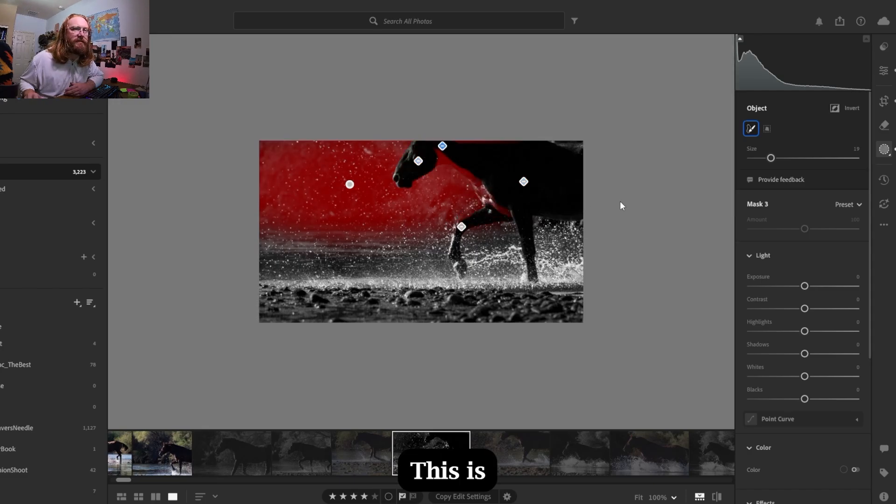
# Step: Check what the existing object selections cover and subtract the horse's chest from the radial gradient mask with another one
pyautogui.click(718, 153)
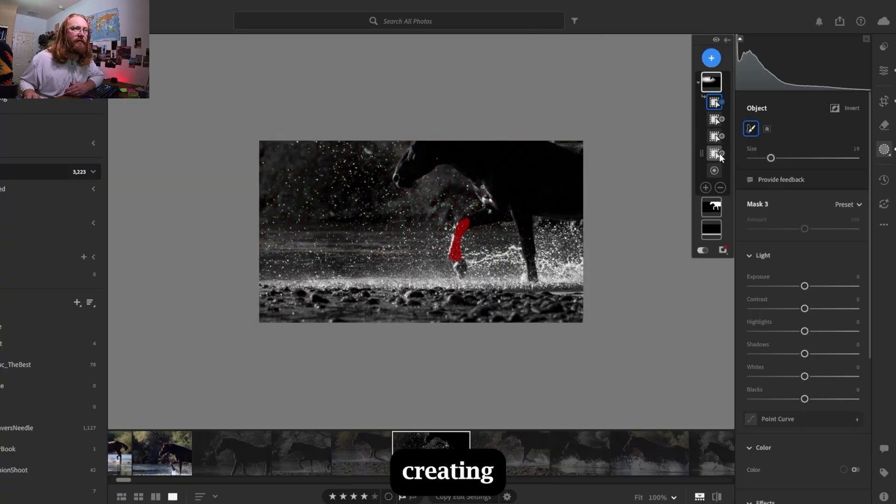
pyautogui.click(717, 105)
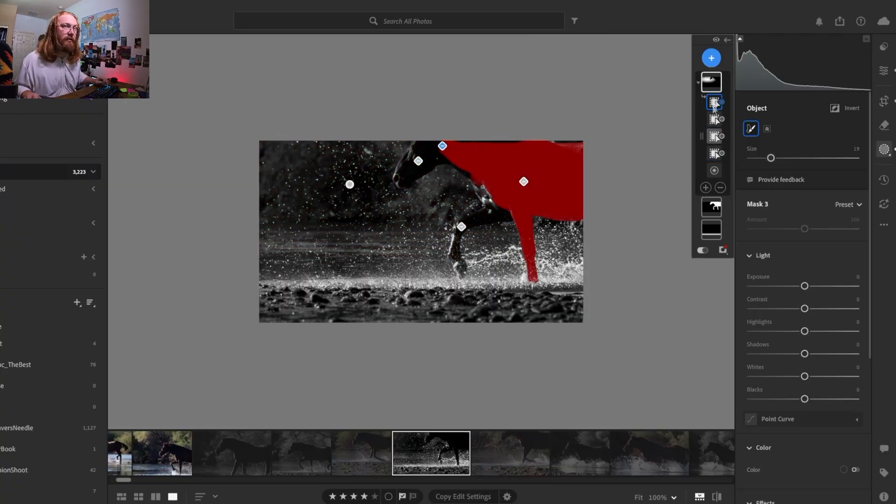
pyautogui.moveTo(428, 155); pyautogui.dragTo(447, 159)
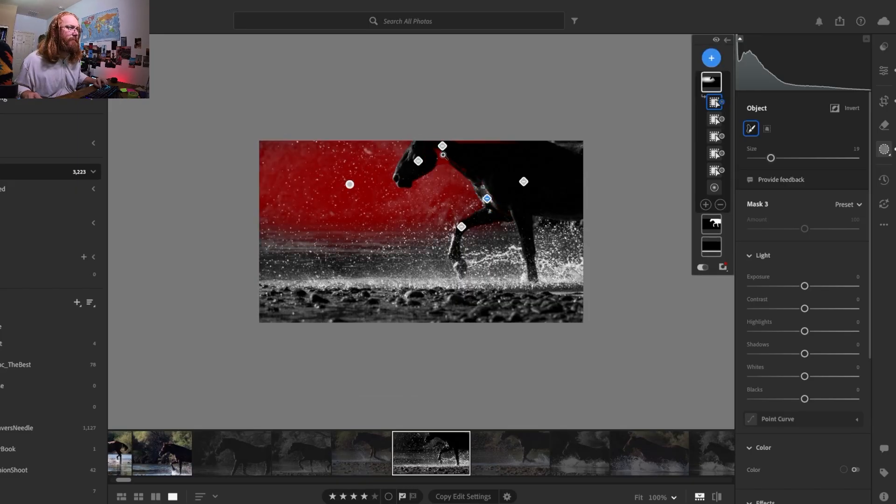
pyautogui.hotkey('ctrl', '=')
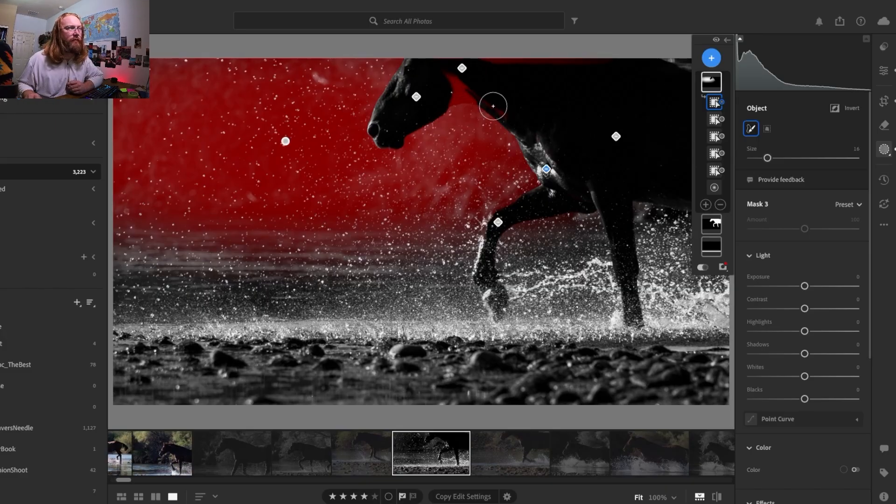
# Step: Subtract the horse's lower neck from the radial gradient mask with an object selection, then brush the leftover patch at the throat out
pyautogui.moveTo(460, 88)
pyautogui.mouseDown()
pyautogui.moveTo(491, 98)
pyautogui.moveTo(535, 135)
pyautogui.mouseUp()
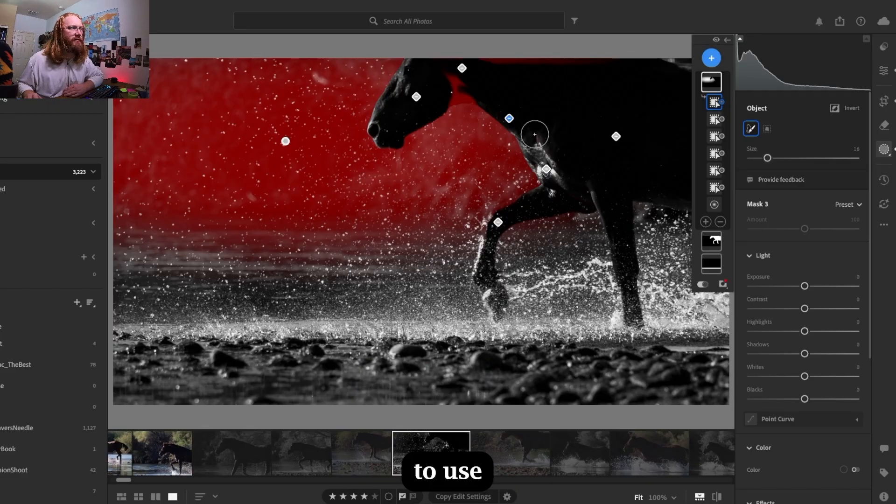
pyautogui.click(721, 222)
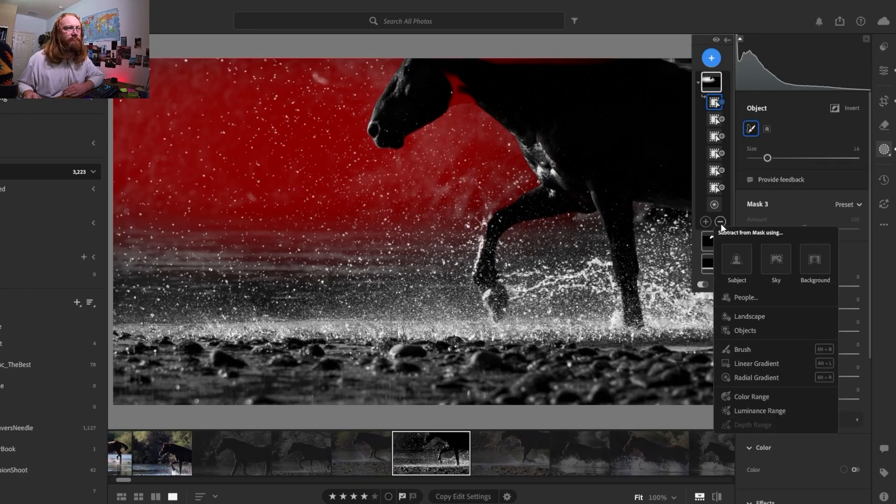
pyautogui.click(730, 348)
pyautogui.scroll(-5, 447, 91)
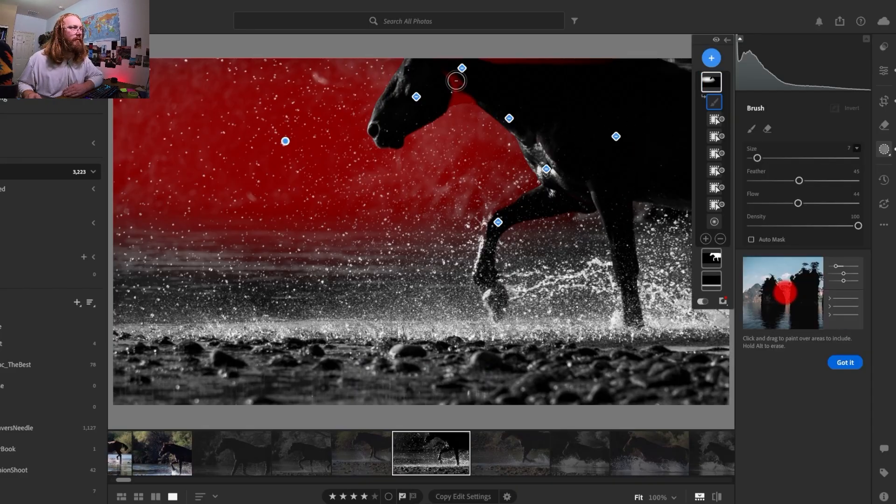
pyautogui.moveTo(456, 82)
pyautogui.mouseDown()
pyautogui.moveTo(445, 90)
pyautogui.moveTo(524, 77)
pyautogui.moveTo(441, 72)
pyautogui.moveTo(480, 61)
pyautogui.moveTo(478, 90)
pyautogui.moveTo(462, 92)
pyautogui.mouseUp()
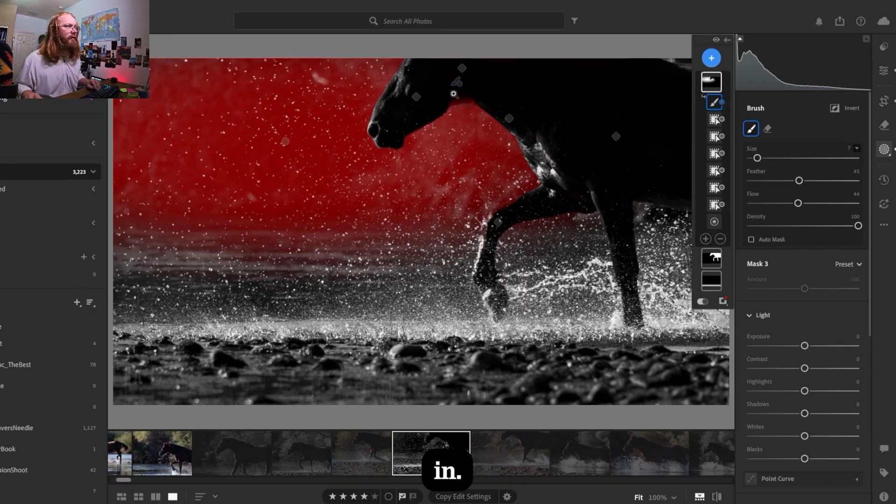
pyautogui.press('z')
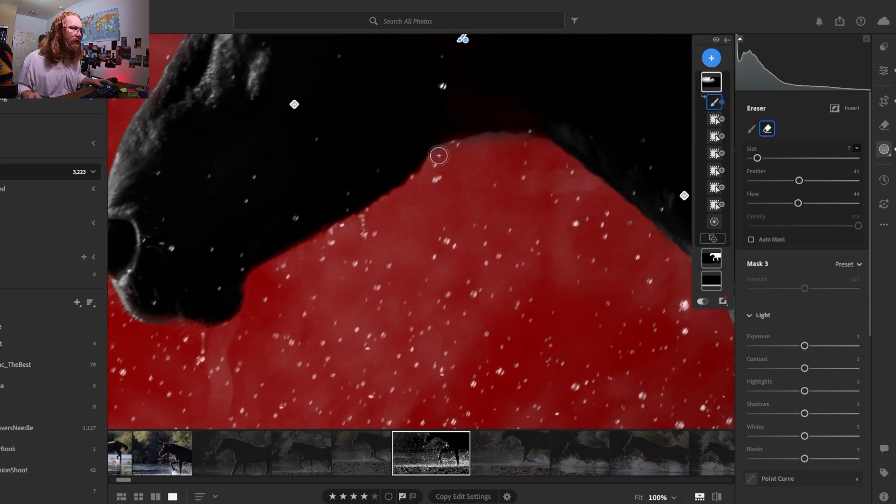
pyautogui.press('alt')
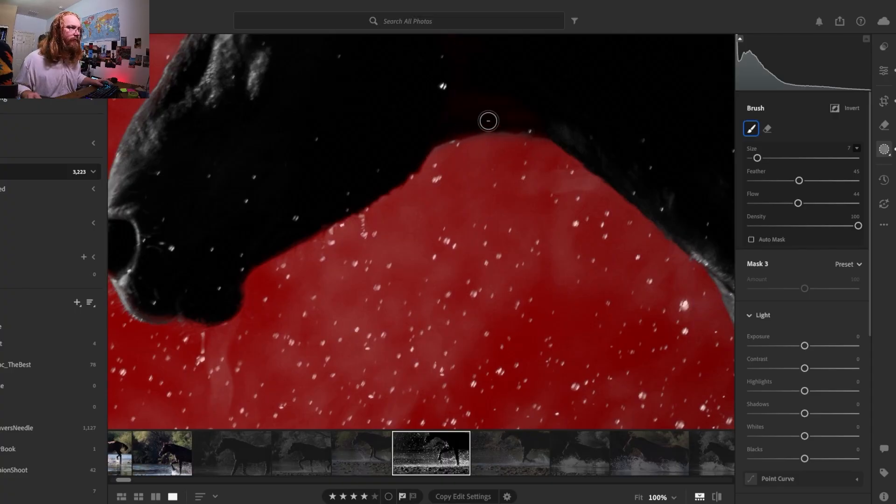
# Step: Brush leftover overlay on the horse's upper chest and between the chest and raised foreleg out of the mask
pyautogui.moveTo(540, 148); pyautogui.dragTo(368, 208)
pyautogui.moveTo(654, 217)
pyautogui.mouseDown()
pyautogui.moveTo(395, 79)
pyautogui.moveTo(391, 44)
pyautogui.mouseUp()
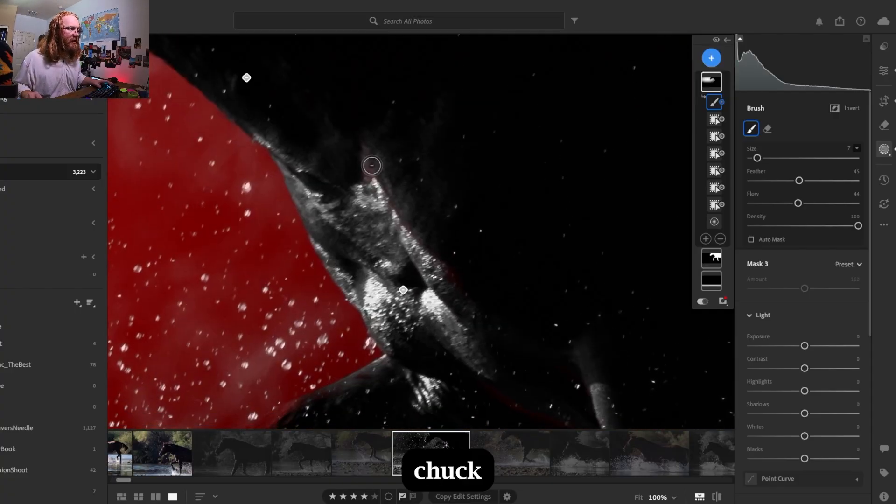
pyautogui.moveTo(364, 185); pyautogui.dragTo(372, 203)
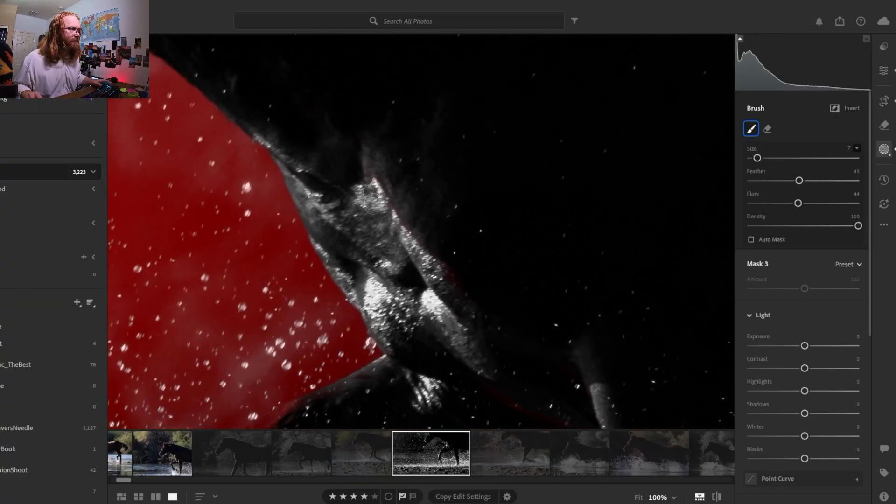
pyautogui.moveTo(463, 332); pyautogui.dragTo(413, 98)
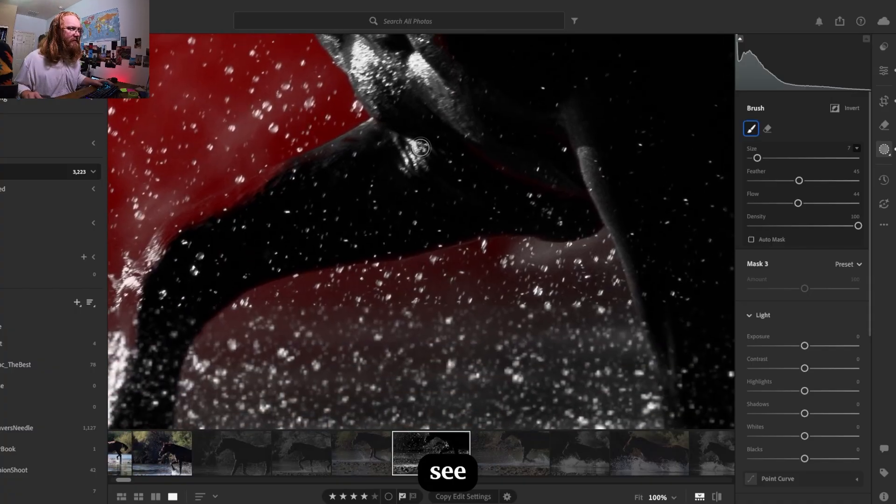
pyautogui.moveTo(553, 190)
pyautogui.mouseDown()
pyautogui.moveTo(535, 197)
pyautogui.moveTo(518, 184)
pyautogui.moveTo(504, 188)
pyautogui.moveTo(417, 110)
pyautogui.moveTo(431, 118)
pyautogui.moveTo(369, 159)
pyautogui.moveTo(368, 135)
pyautogui.moveTo(202, 216)
pyautogui.moveTo(167, 240)
pyautogui.moveTo(131, 295)
pyautogui.moveTo(137, 267)
pyautogui.mouseUp()
# Step: Brush the upper edge and knee of the horse's raised foreleg out of the background mask
pyautogui.moveTo(182, 226)
pyautogui.mouseDown()
pyautogui.moveTo(267, 193)
pyautogui.moveTo(218, 213)
pyautogui.mouseUp()
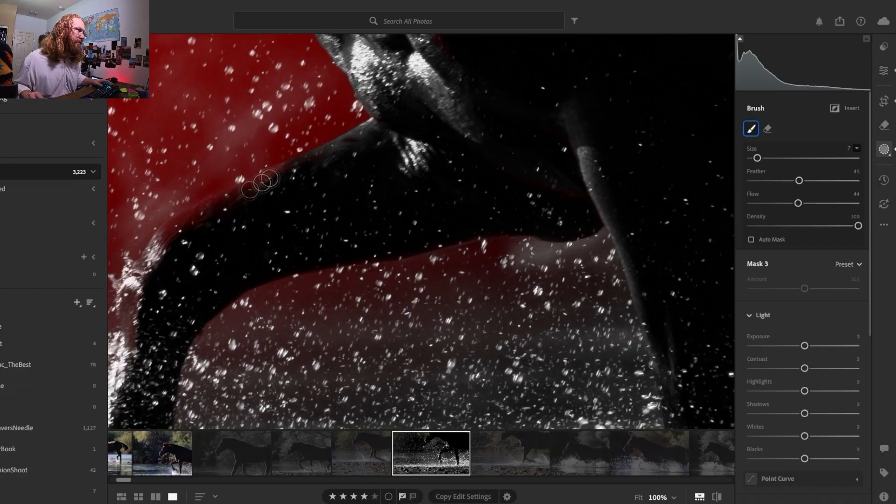
pyautogui.moveTo(262, 183)
pyautogui.mouseDown()
pyautogui.moveTo(250, 189)
pyautogui.moveTo(278, 173)
pyautogui.mouseUp()
pyautogui.moveTo(169, 232)
pyautogui.mouseDown()
pyautogui.moveTo(316, 155)
pyautogui.moveTo(378, 143)
pyautogui.mouseUp()
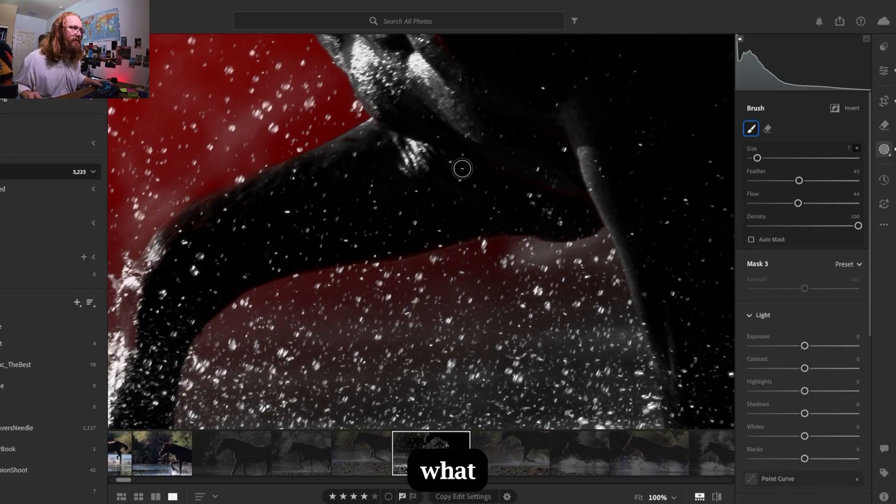
pyautogui.moveTo(291, 152); pyautogui.dragTo(438, 148)
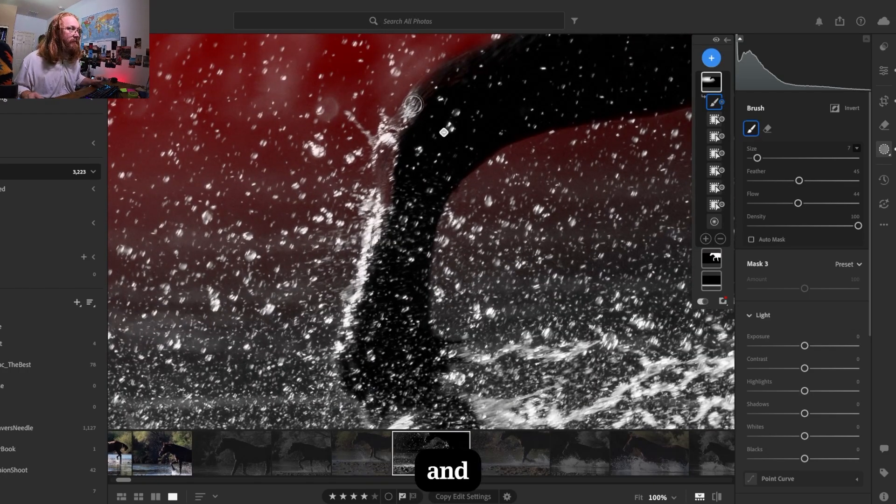
pyautogui.moveTo(421, 91)
pyautogui.mouseDown()
pyautogui.moveTo(387, 166)
pyautogui.moveTo(388, 206)
pyautogui.moveTo(387, 161)
pyautogui.mouseUp()
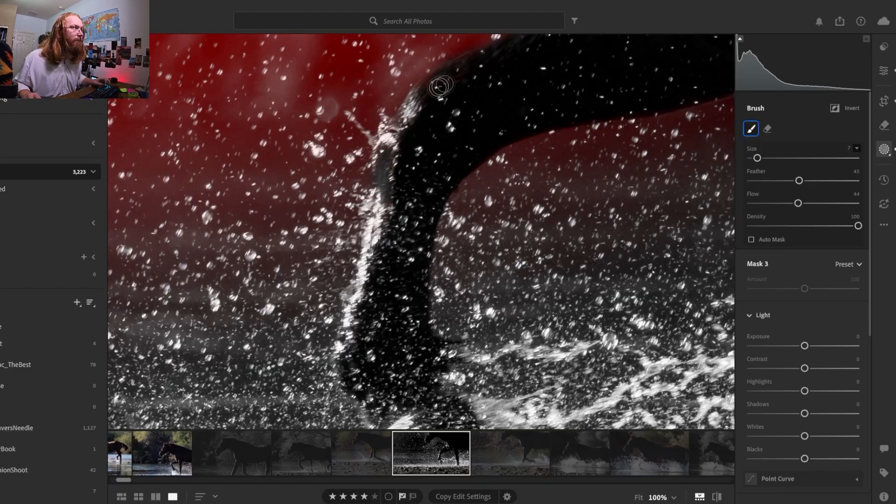
# Step: Brush the remaining overlay along the chest fold out of the mask and check the muzzle, body and legs for missed spots
pyautogui.moveTo(564, 62)
pyautogui.mouseDown()
pyautogui.moveTo(416, 184)
pyautogui.moveTo(423, 221)
pyautogui.mouseUp()
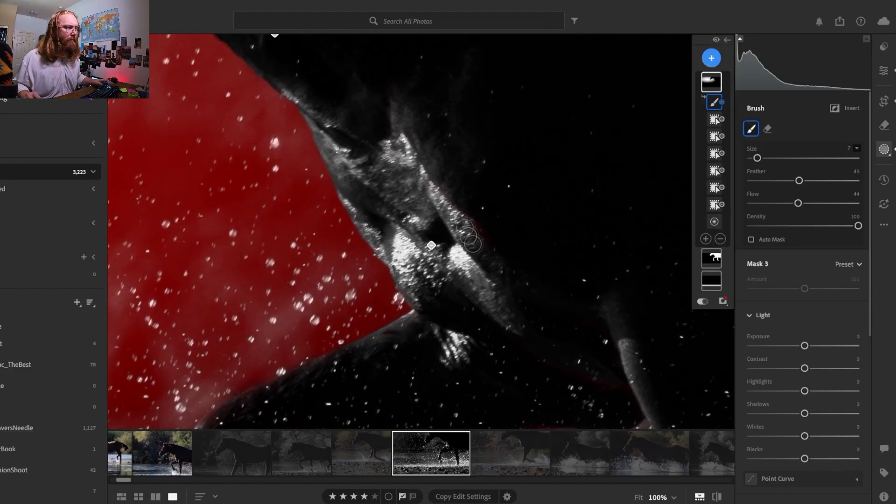
pyautogui.moveTo(341, 96); pyautogui.dragTo(592, 351)
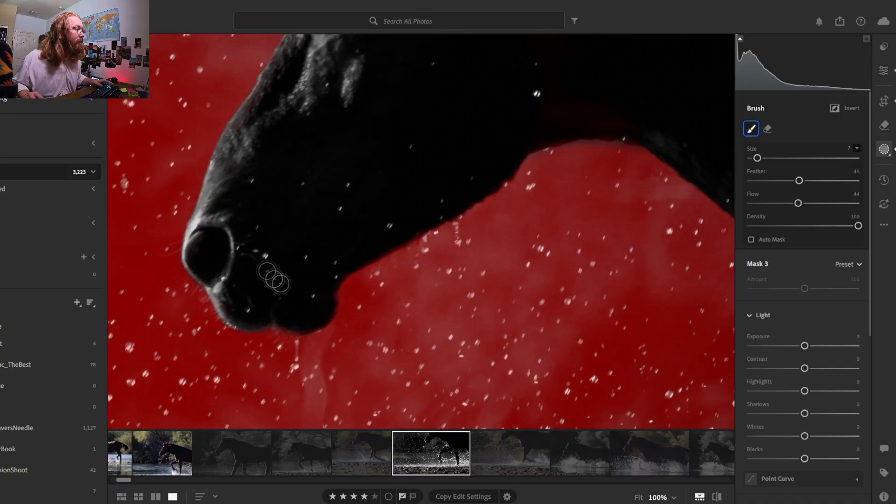
pyautogui.press('space')
pyautogui.moveTo(302, 83); pyautogui.dragTo(249, 336)
pyautogui.click(279, 287)
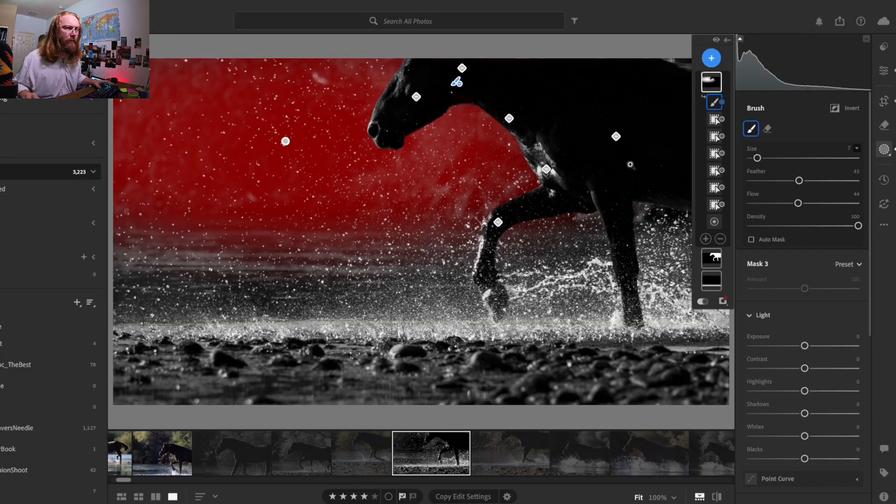
pyautogui.click(630, 165)
pyautogui.click(630, 165)
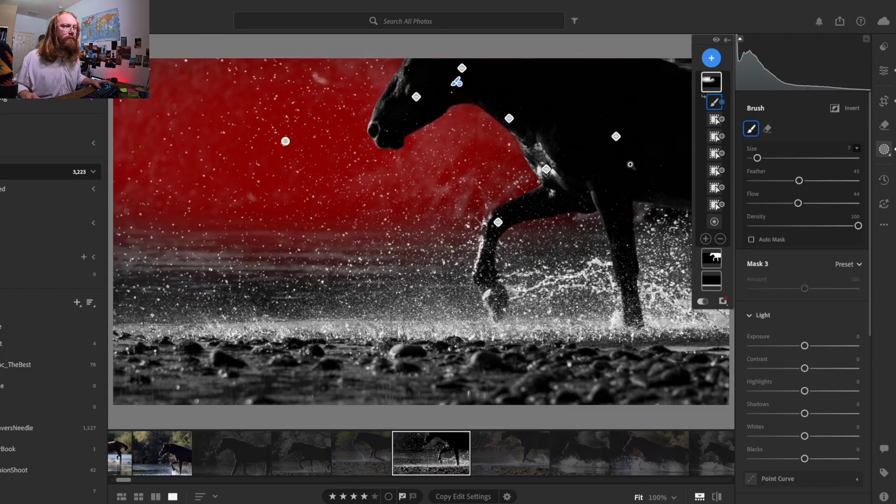
pyautogui.press('space')
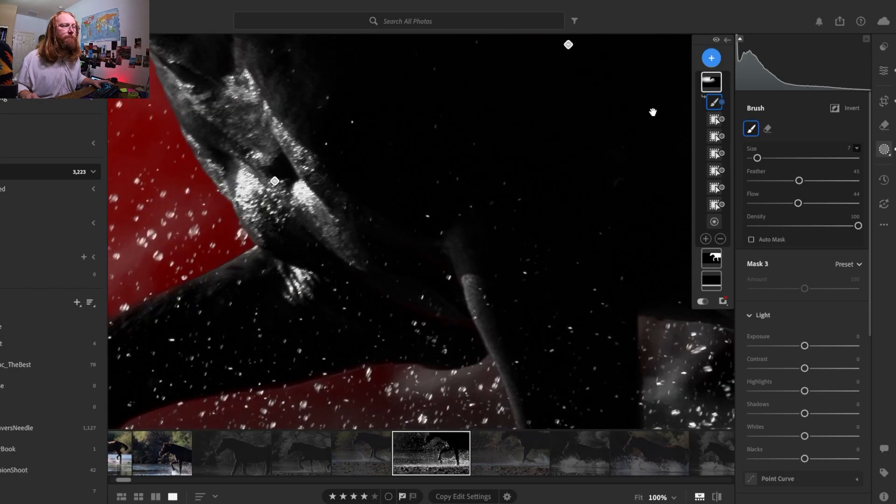
pyautogui.press('space')
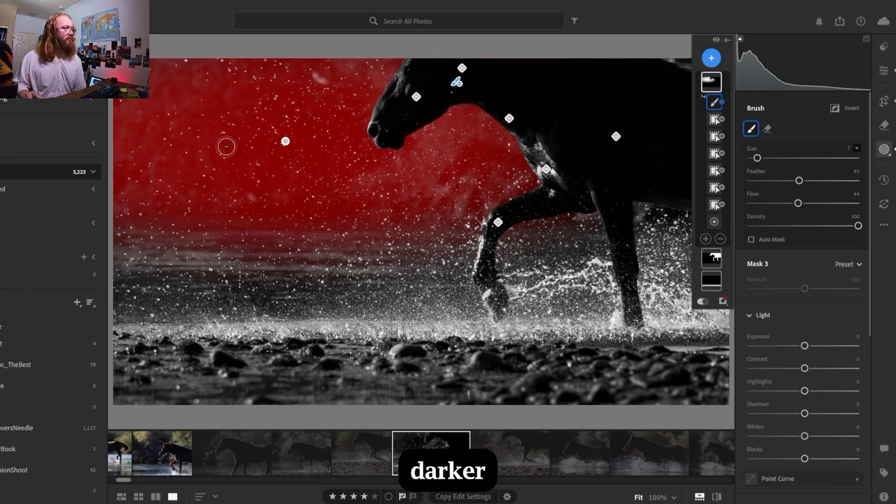
# Step: Set the background mask's Exposure to −0.52 and Contrast to +13
pyautogui.click(804, 345)
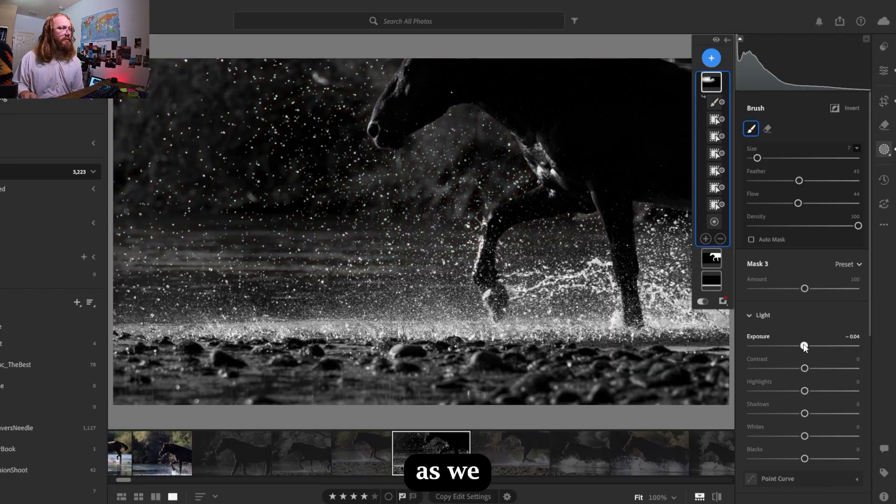
pyautogui.moveTo(804, 346); pyautogui.dragTo(800, 347)
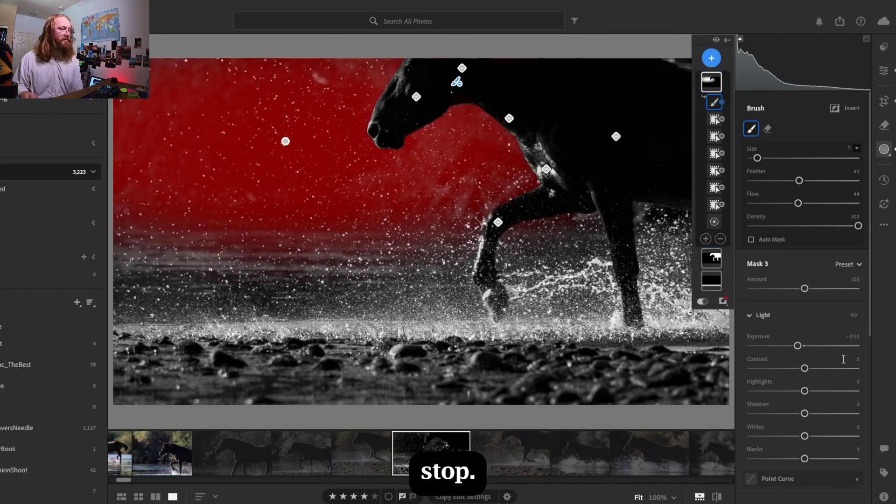
pyautogui.moveTo(806, 370); pyautogui.dragTo(810, 369)
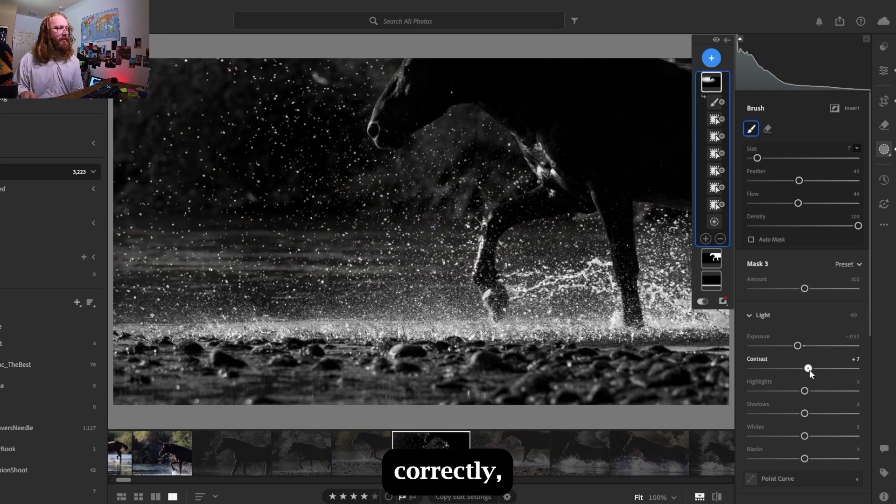
pyautogui.moveTo(810, 369); pyautogui.dragTo(810, 371)
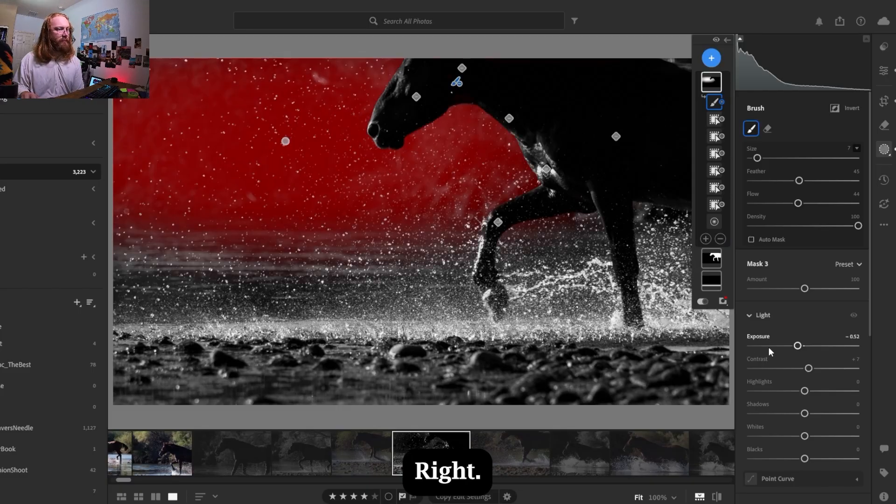
pyautogui.moveTo(809, 370); pyautogui.dragTo(811, 368)
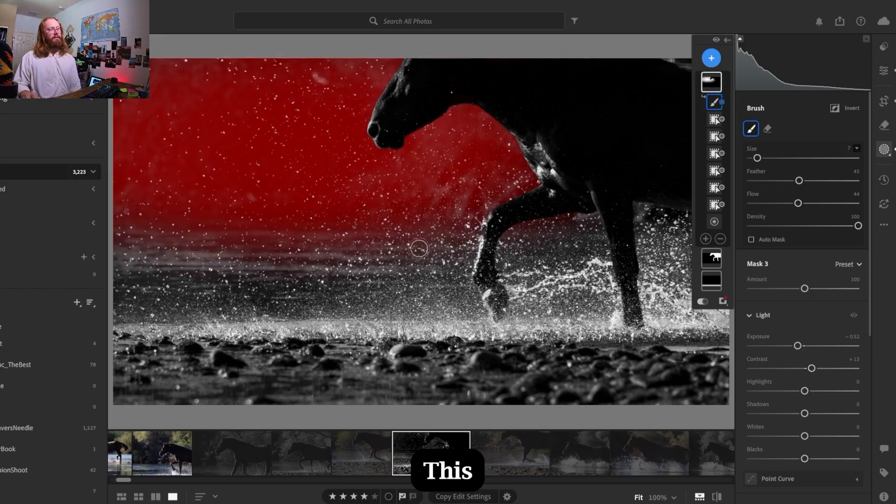
# Step: Turn off the red mask overlay and set the background mask's Highlights to +19
pyautogui.click(703, 302)
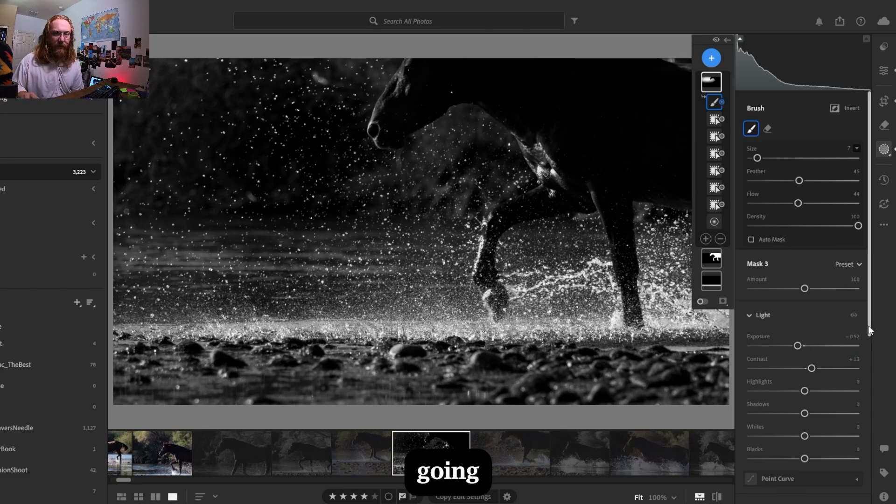
pyautogui.moveTo(870, 326); pyautogui.dragTo(873, 377)
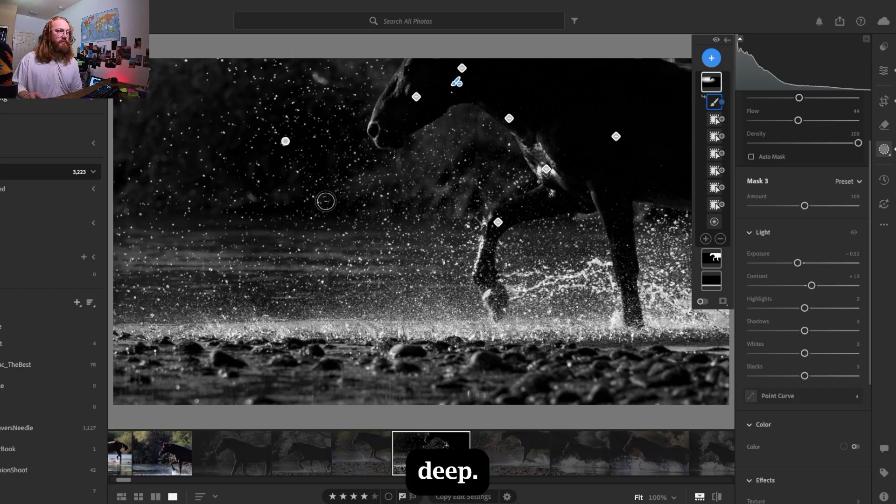
pyautogui.moveTo(805, 307)
pyautogui.mouseDown()
pyautogui.moveTo(771, 312)
pyautogui.moveTo(853, 310)
pyautogui.moveTo(815, 312)
pyautogui.mouseUp()
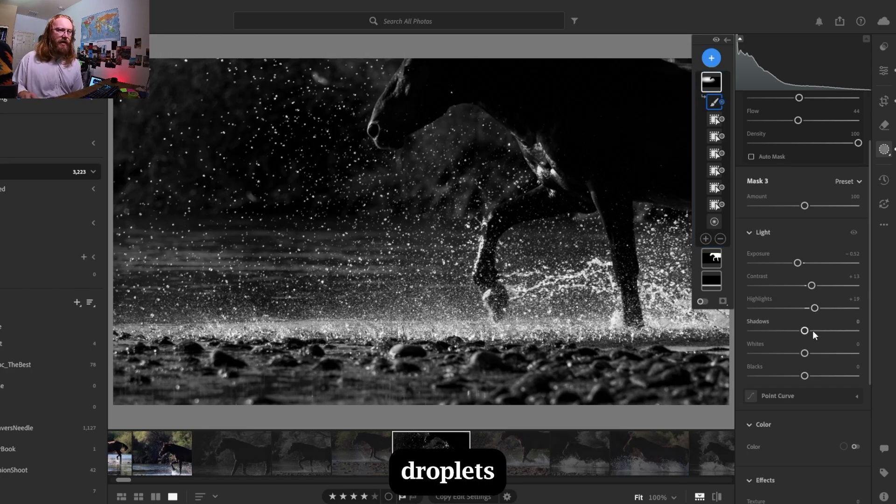
# Step: Compare strongly lowered and raised Shadows on the background mask, then settle on +18
pyautogui.click(806, 331)
pyautogui.moveTo(806, 332); pyautogui.dragTo(764, 331)
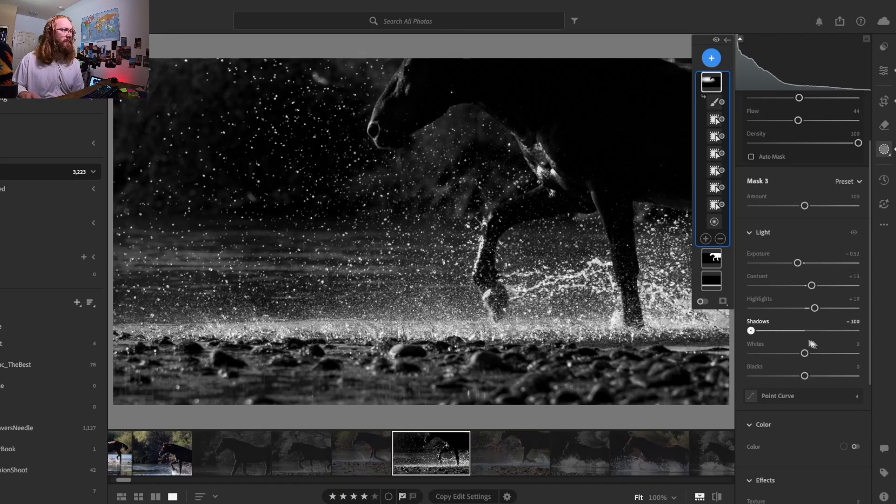
pyautogui.moveTo(812, 344); pyautogui.dragTo(839, 347)
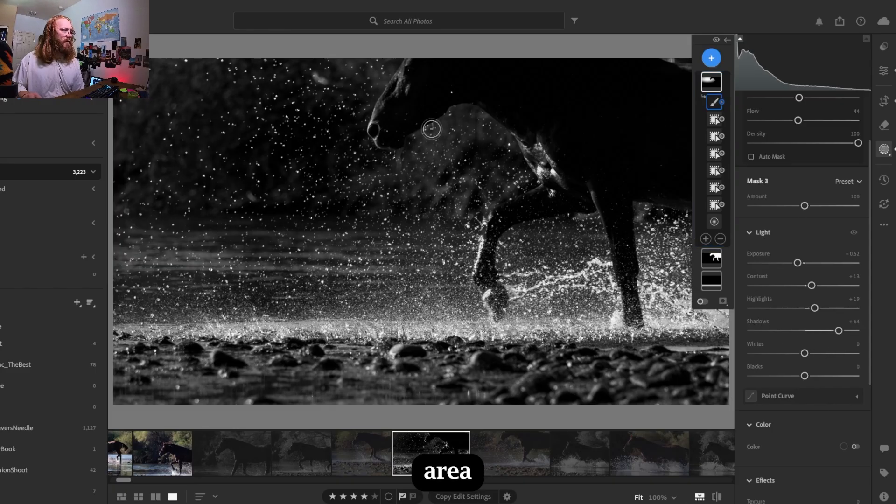
pyautogui.moveTo(838, 331); pyautogui.dragTo(819, 332)
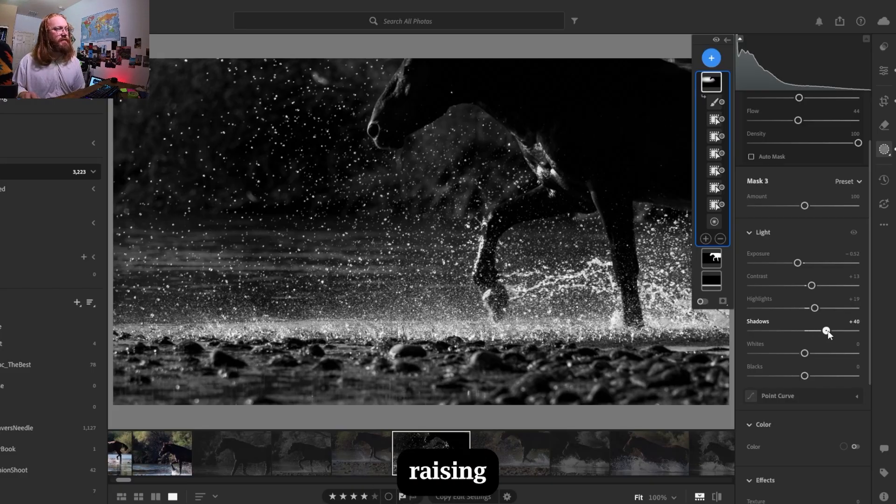
pyautogui.moveTo(825, 330); pyautogui.dragTo(768, 330)
pyautogui.click(714, 102)
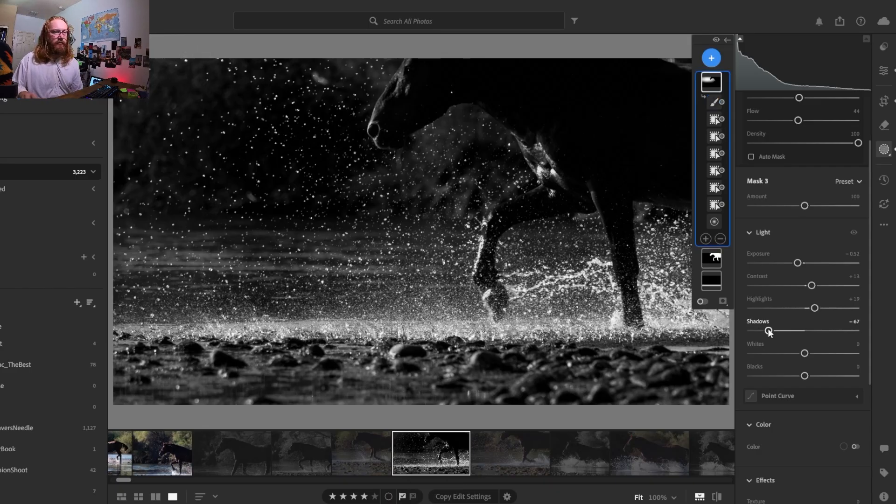
pyautogui.moveTo(774, 331)
pyautogui.mouseDown()
pyautogui.moveTo(826, 332)
pyautogui.moveTo(818, 335)
pyautogui.mouseUp()
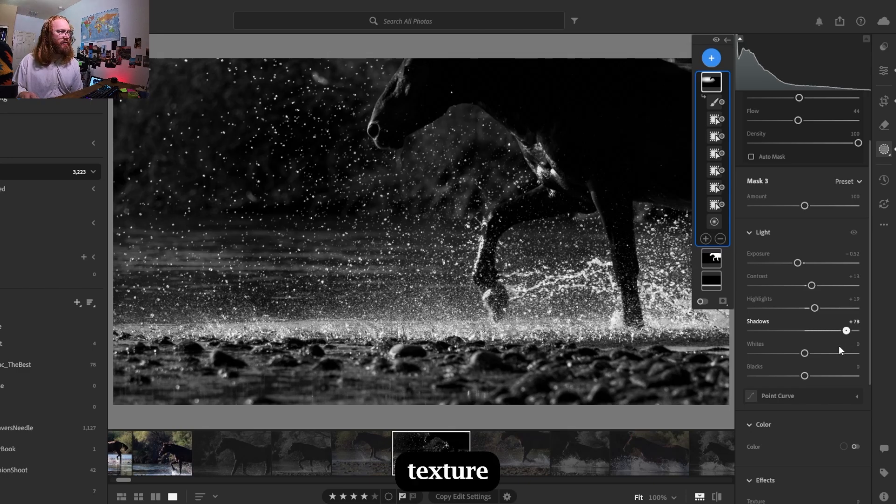
pyautogui.moveTo(839, 347)
pyautogui.mouseDown()
pyautogui.moveTo(792, 337)
pyautogui.moveTo(870, 346)
pyautogui.moveTo(873, 392)
pyautogui.mouseUp()
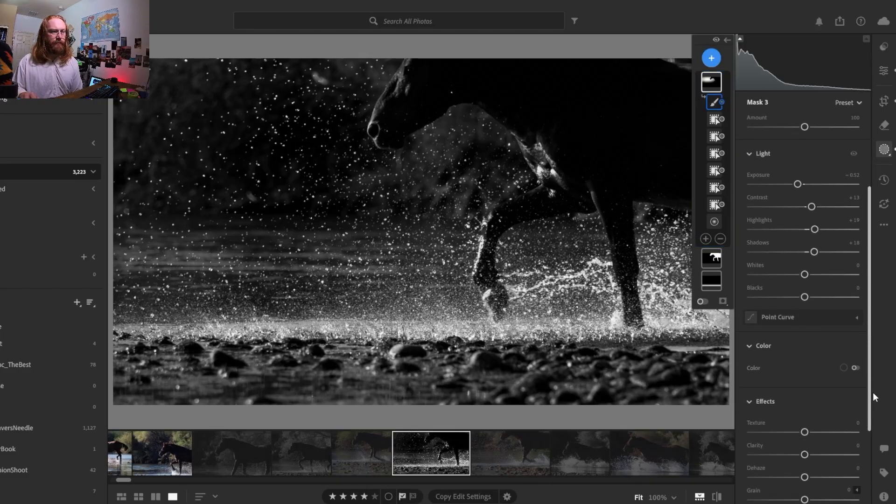
# Step: Set the background mask's Blacks to +15 and reset its Exposure to 0
pyautogui.moveTo(802, 298); pyautogui.dragTo(811, 299)
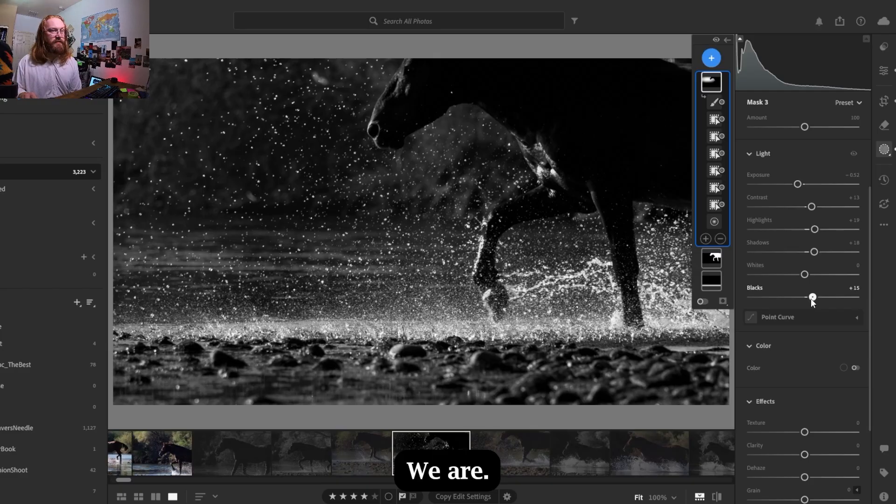
pyautogui.moveTo(798, 184); pyautogui.dragTo(811, 183)
pyautogui.doubleClick(811, 183)
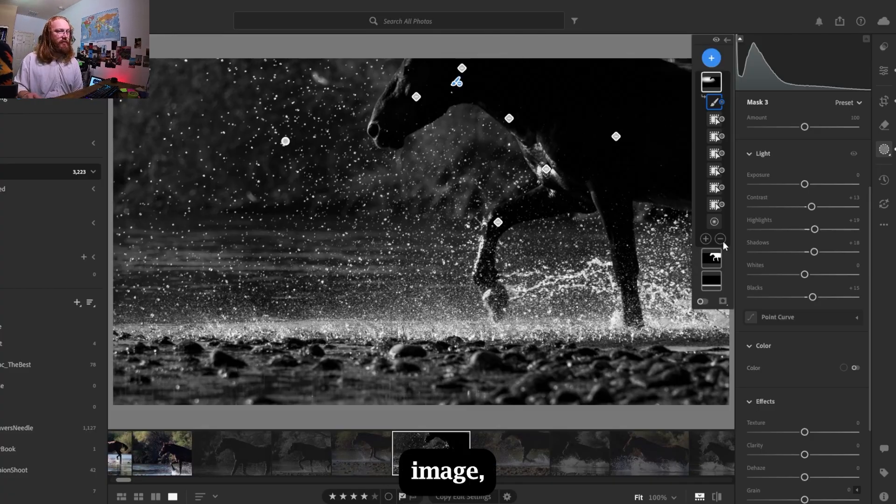
# Step: Set the background mask's Exposure to −0.80 and raise its Blacks to +24
pyautogui.moveTo(805, 184); pyautogui.dragTo(797, 186)
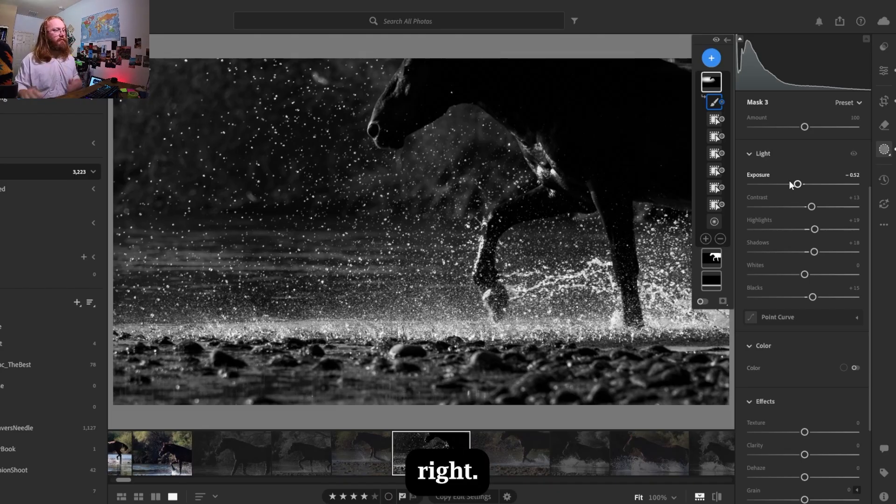
pyautogui.moveTo(790, 184); pyautogui.dragTo(790, 183)
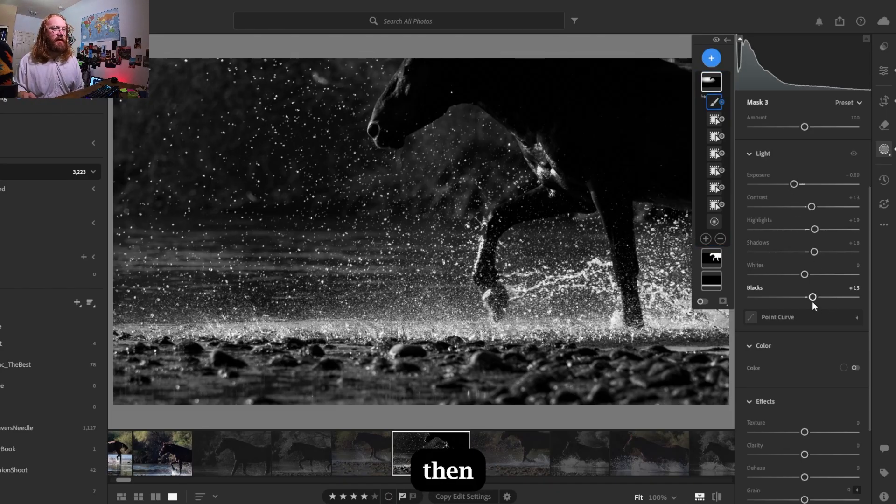
pyautogui.moveTo(814, 299); pyautogui.dragTo(814, 301)
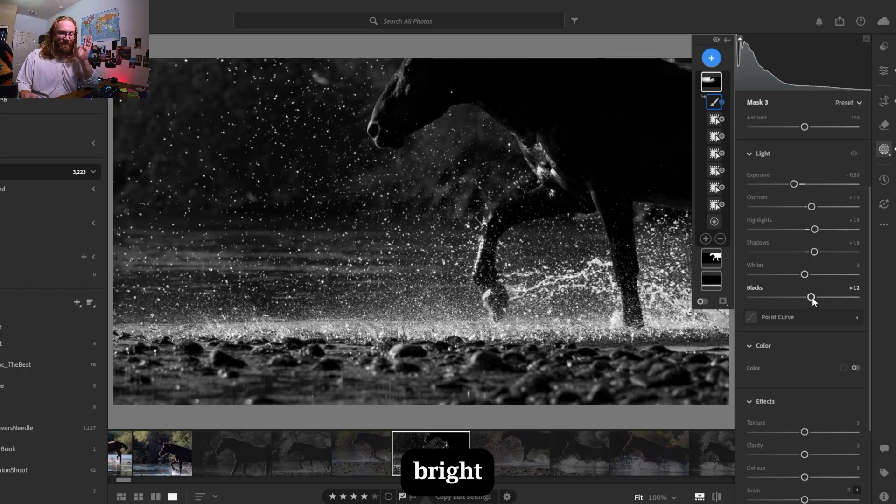
pyautogui.moveTo(813, 298); pyautogui.dragTo(820, 298)
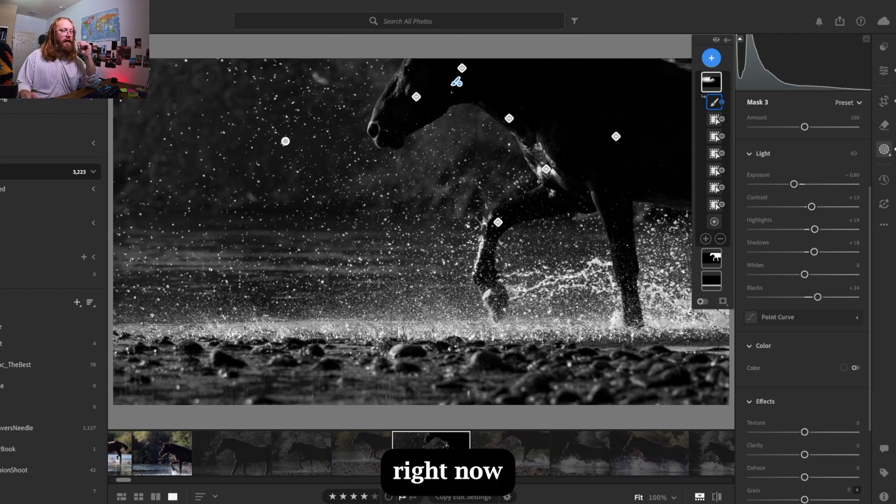
pyautogui.click(727, 40)
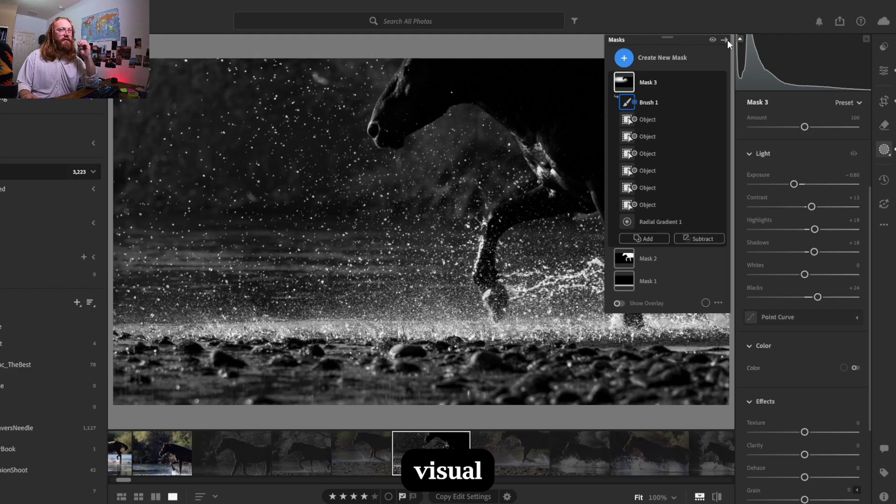
pyautogui.click(727, 40)
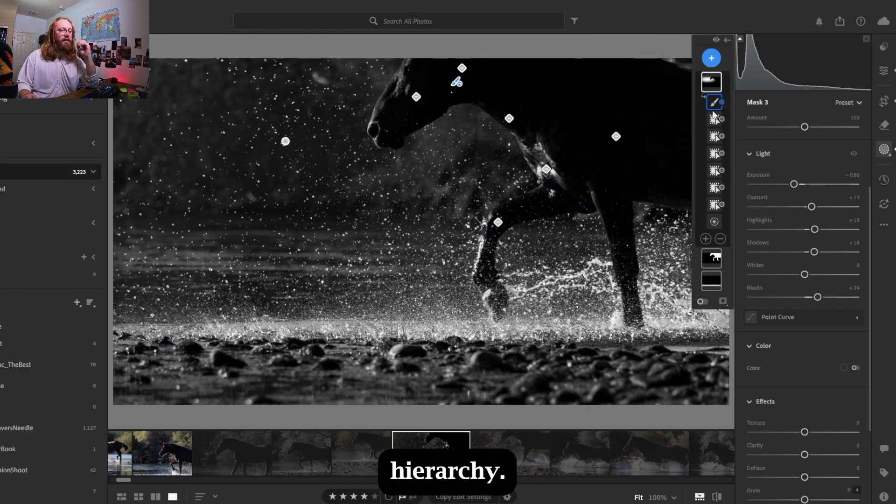
pyautogui.click(884, 148)
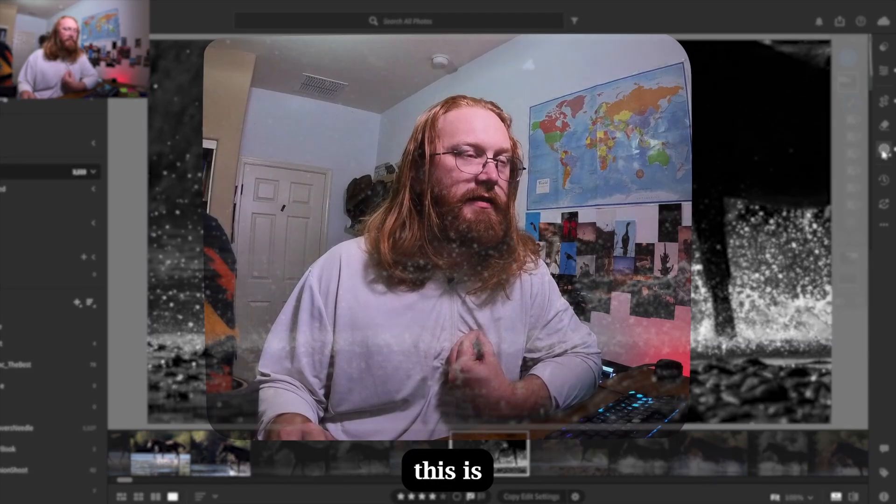
pyautogui.click(883, 152)
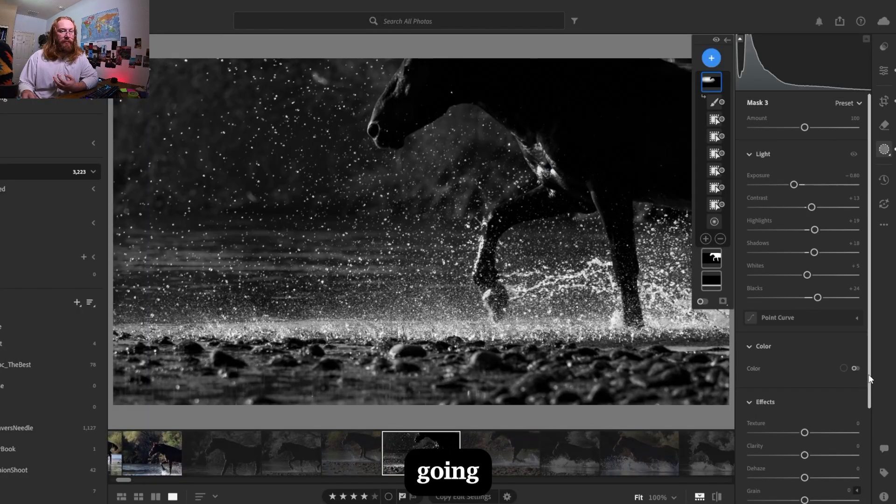
# Step: Set the background mask's Texture to +11 and Clarity to +14
pyautogui.moveTo(869, 375); pyautogui.dragTo(870, 408)
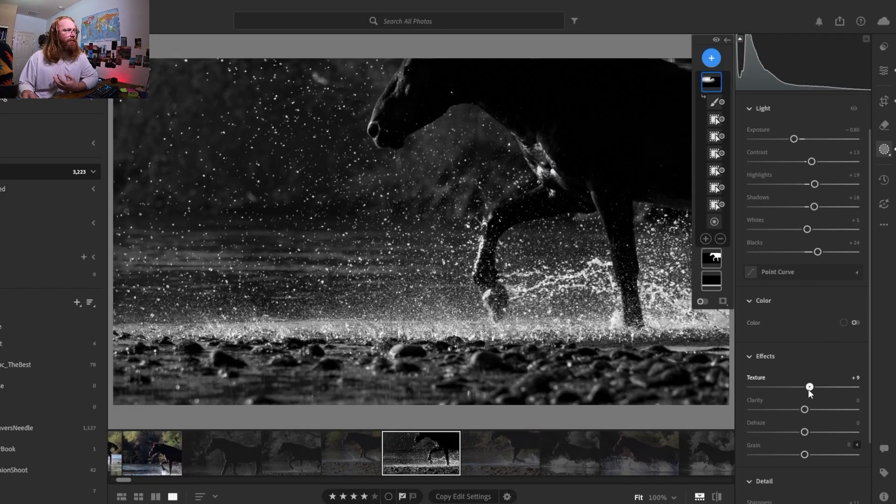
pyautogui.moveTo(812, 391)
pyautogui.mouseDown()
pyautogui.moveTo(823, 391)
pyautogui.moveTo(814, 394)
pyautogui.mouseUp()
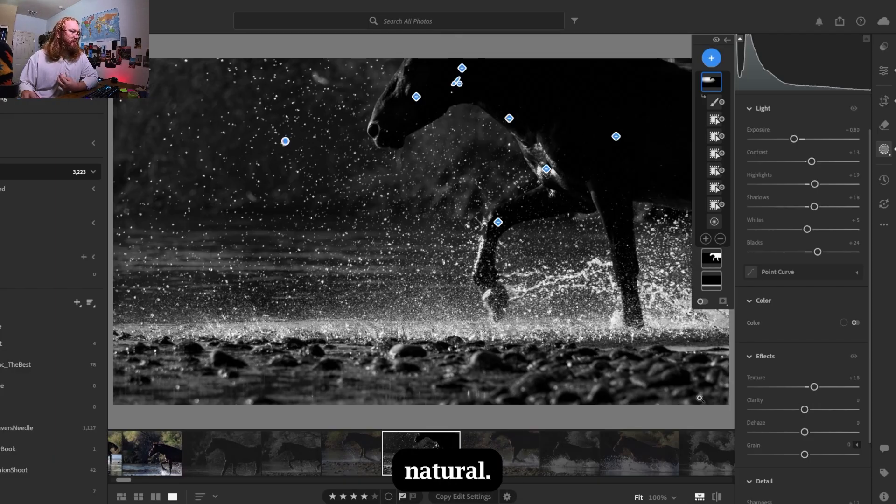
pyautogui.moveTo(813, 389); pyautogui.dragTo(811, 391)
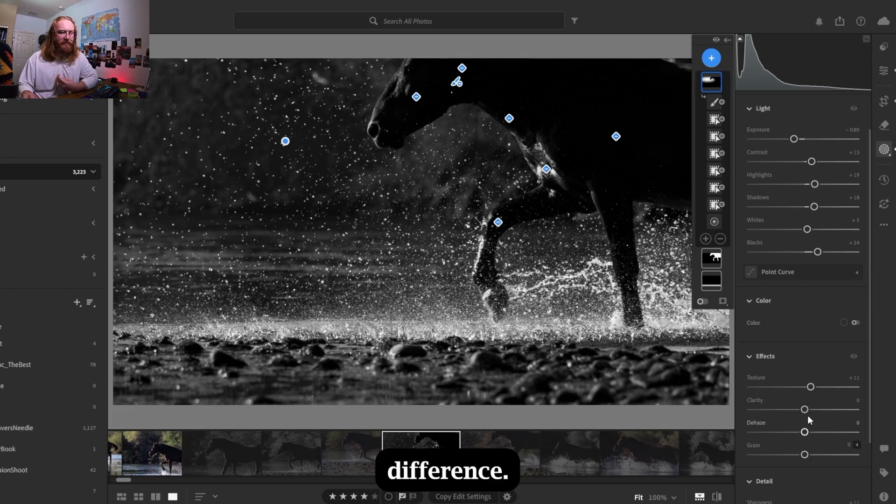
pyautogui.moveTo(807, 414); pyautogui.dragTo(813, 415)
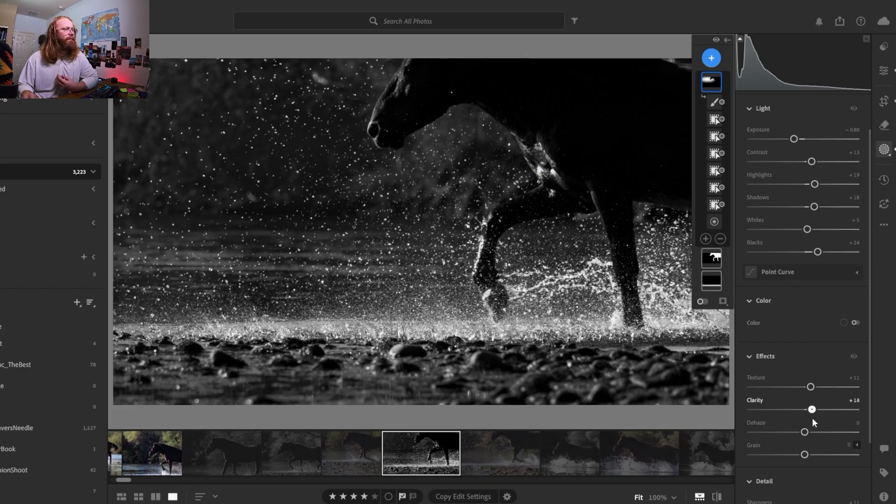
# Step: Set the background mask's Dehaze to −2 and Grain to +6
pyautogui.moveTo(814, 420); pyautogui.dragTo(806, 441)
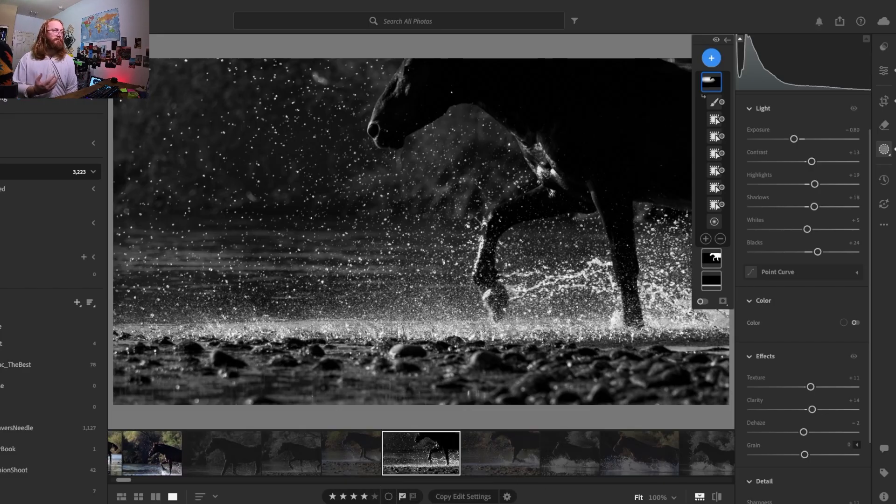
pyautogui.click(809, 456)
pyautogui.moveTo(808, 457); pyautogui.dragTo(810, 458)
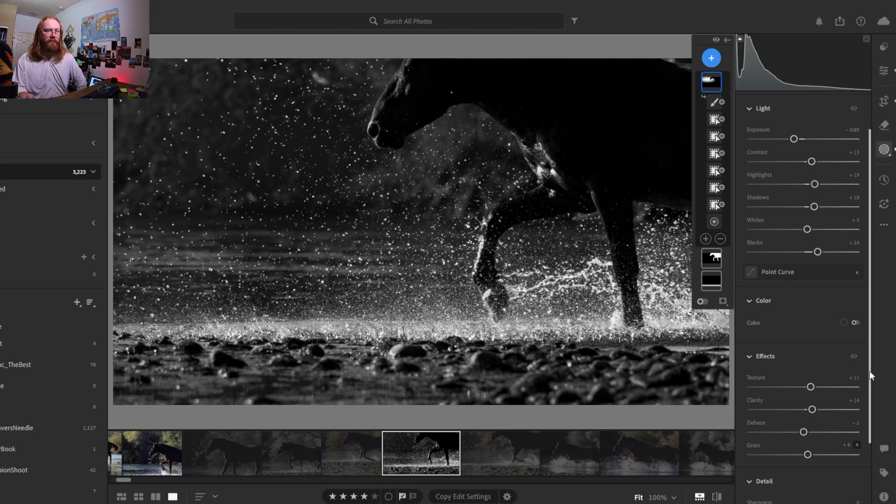
pyautogui.moveTo(869, 359); pyautogui.dragTo(869, 422)
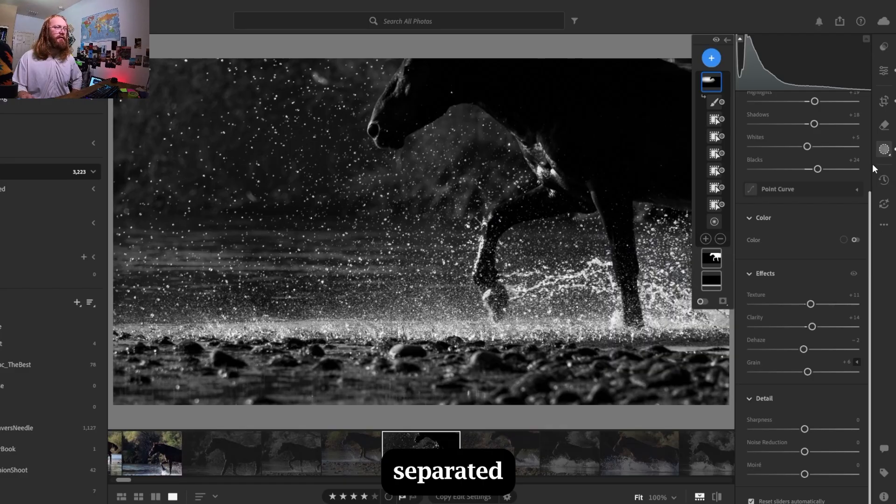
# Step: Create a new brush mask and paint it over the bright wet area on the horse's chest, with the red overlay shown
pyautogui.click(711, 58)
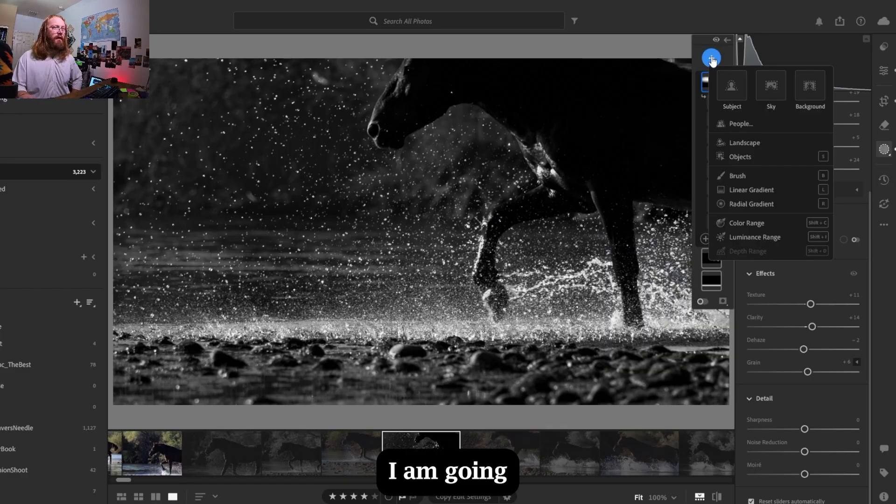
pyautogui.click(734, 177)
pyautogui.moveTo(532, 157)
pyautogui.mouseDown()
pyautogui.moveTo(520, 132)
pyautogui.moveTo(552, 194)
pyautogui.mouseUp()
pyautogui.press('o')
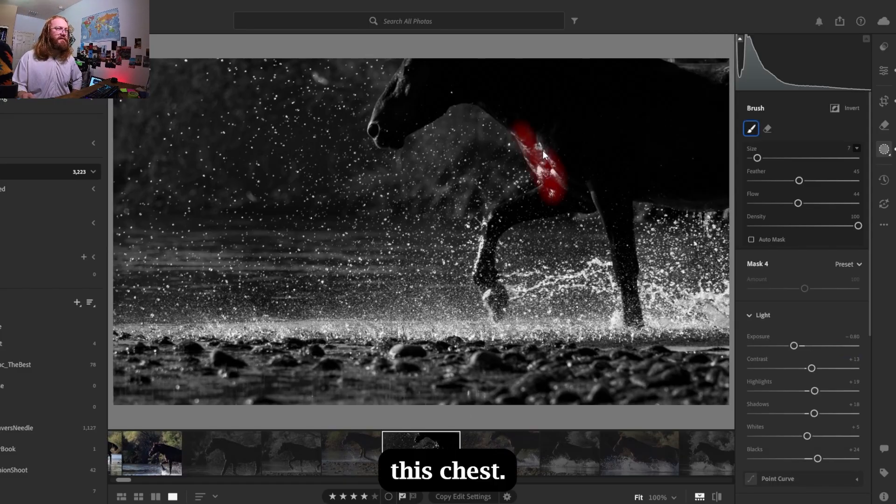
pyautogui.moveTo(539, 138)
pyautogui.mouseDown()
pyautogui.moveTo(553, 174)
pyautogui.moveTo(540, 162)
pyautogui.mouseUp()
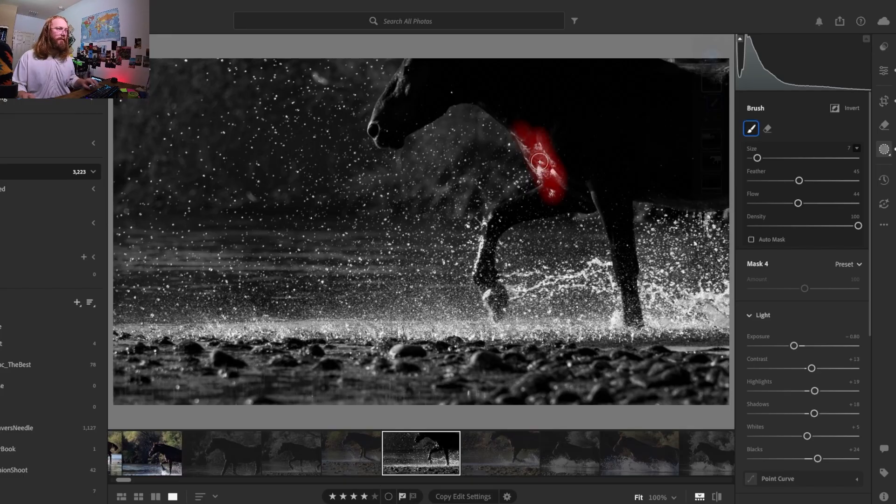
# Step: Extend the chest brush mask along the edge line where the horse's raised front leg meets the chest
pyautogui.press('space')
pyautogui.click(539, 161)
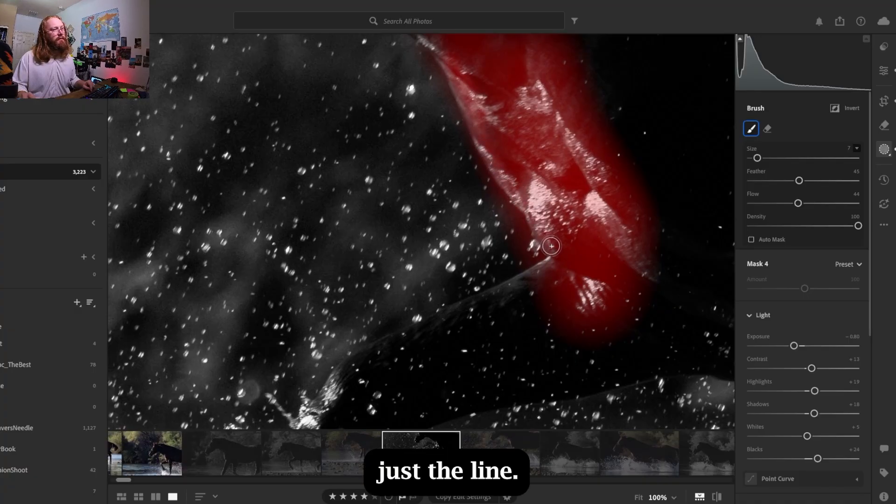
pyautogui.moveTo(555, 254); pyautogui.dragTo(524, 281)
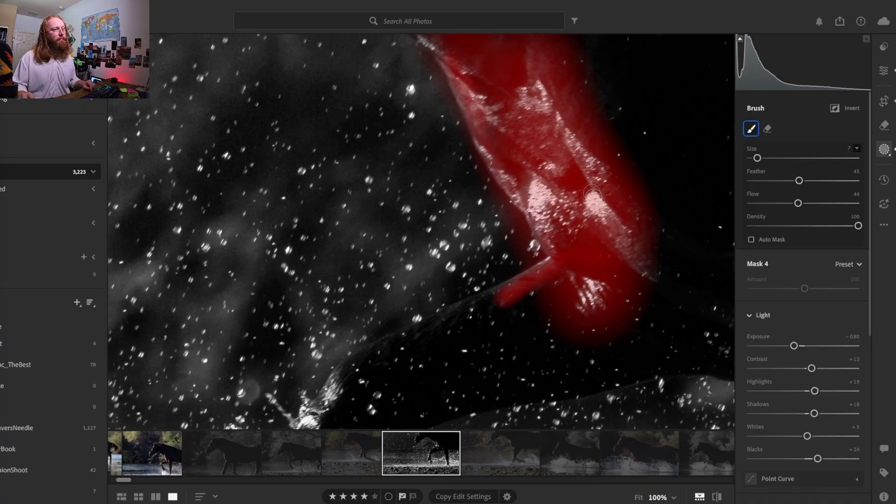
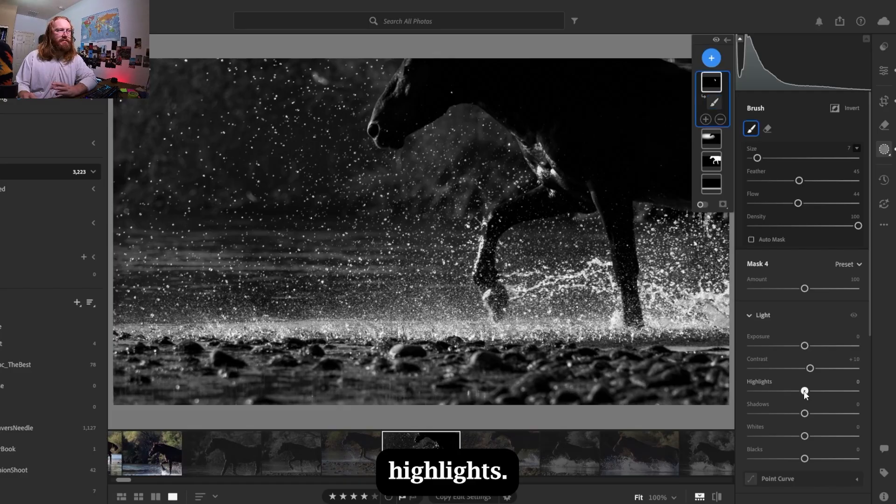
# Step: Lower the chest mask's Highlights to −18
pyautogui.moveTo(798, 391)
pyautogui.mouseDown()
pyautogui.moveTo(710, 390)
pyautogui.moveTo(795, 392)
pyautogui.mouseUp()
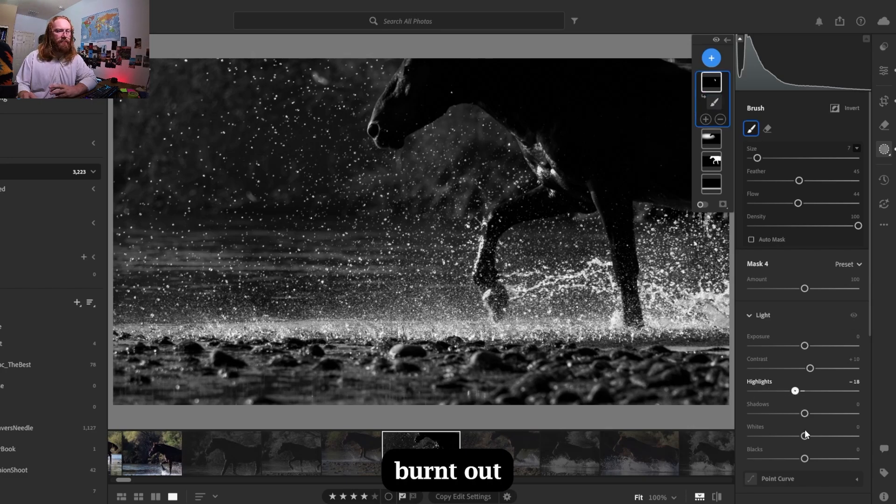
# Step: Reset Highlights on the chest brush mask, and set its Shadows to −19, Whites to −15 and Blacks to +4
pyautogui.doubleClick(796, 391)
pyautogui.moveTo(804, 436)
pyautogui.mouseDown()
pyautogui.moveTo(743, 436)
pyautogui.moveTo(796, 441)
pyautogui.mouseUp()
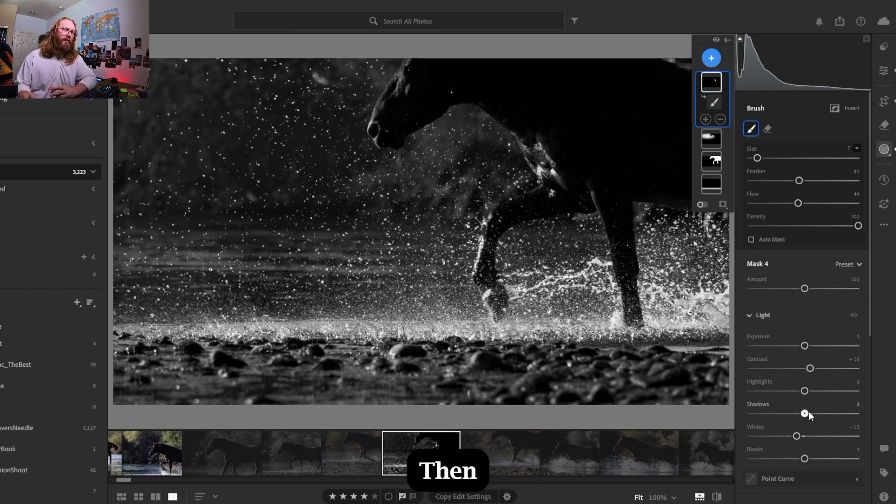
pyautogui.moveTo(807, 413); pyautogui.dragTo(804, 439)
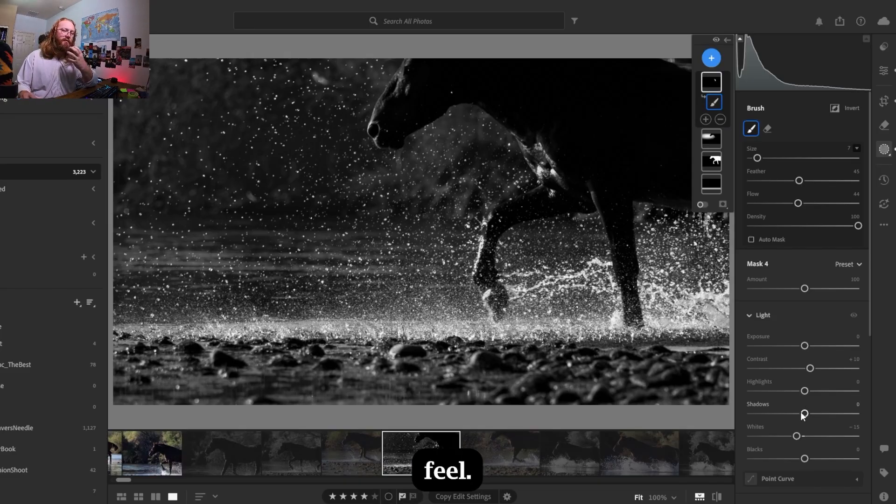
pyautogui.moveTo(802, 414)
pyautogui.mouseDown()
pyautogui.moveTo(774, 417)
pyautogui.moveTo(791, 417)
pyautogui.mouseUp()
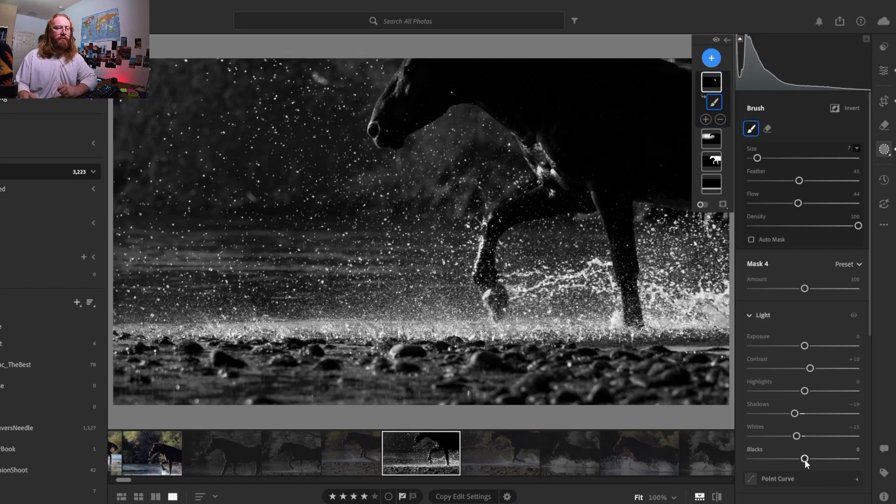
pyautogui.moveTo(805, 459)
pyautogui.mouseDown()
pyautogui.moveTo(813, 458)
pyautogui.moveTo(786, 464)
pyautogui.moveTo(807, 462)
pyautogui.mouseUp()
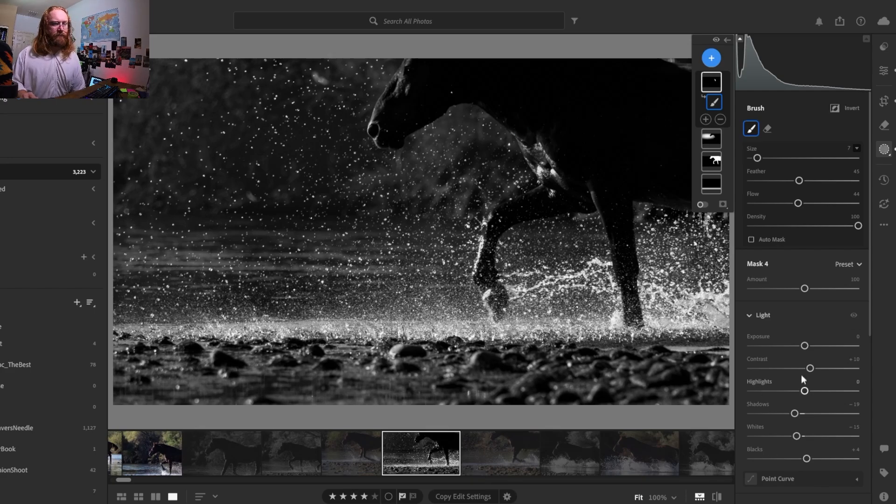
# Step: Set the chest mask's Whites to −13 and Exposure to −1.28, checking the horse's chest at 100%
pyautogui.moveTo(806, 346); pyautogui.dragTo(785, 349)
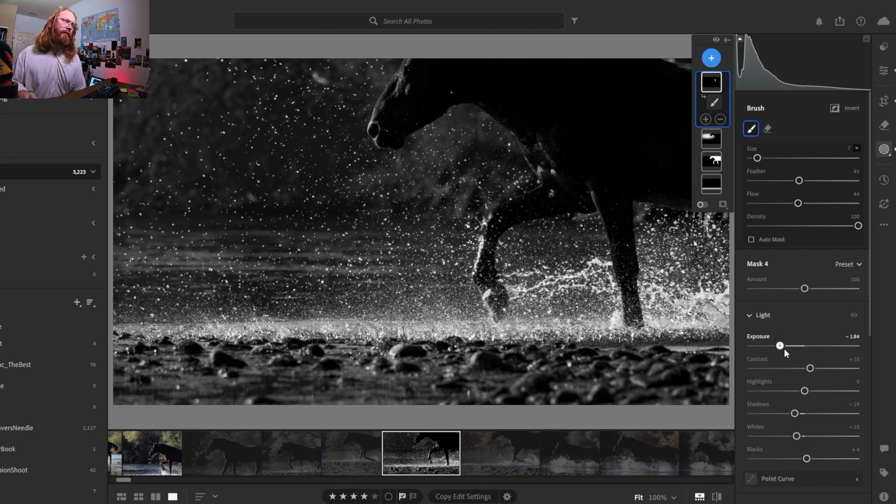
pyautogui.doubleClick(787, 347)
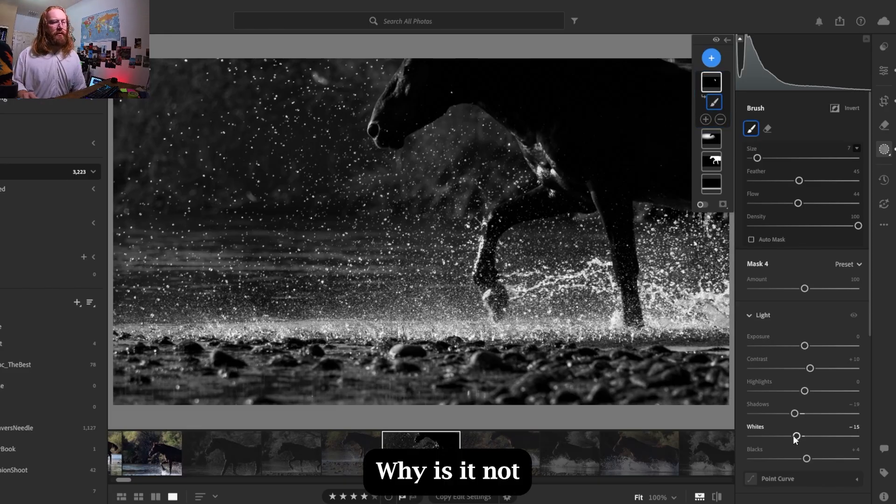
pyautogui.moveTo(796, 436)
pyautogui.mouseDown()
pyautogui.moveTo(761, 439)
pyautogui.moveTo(798, 437)
pyautogui.mouseUp()
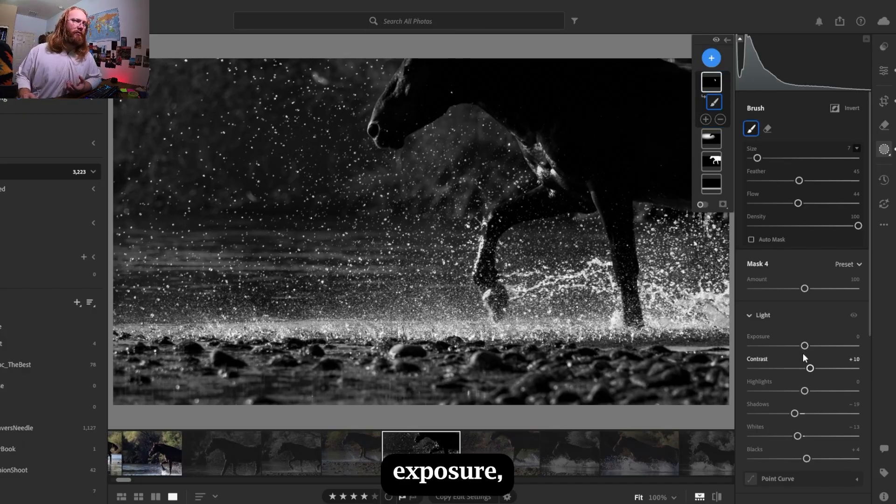
pyautogui.moveTo(803, 347); pyautogui.dragTo(777, 388)
pyautogui.press('z')
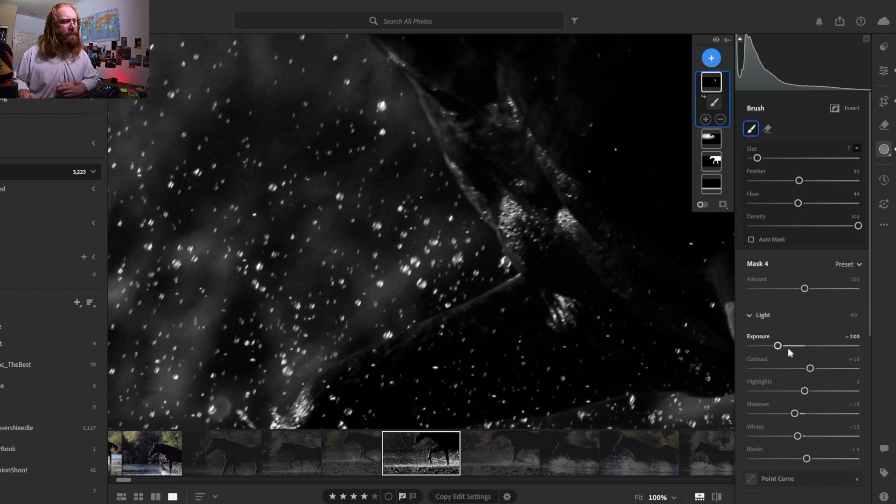
pyautogui.moveTo(789, 352)
pyautogui.mouseDown()
pyautogui.moveTo(799, 349)
pyautogui.moveTo(788, 355)
pyautogui.mouseUp()
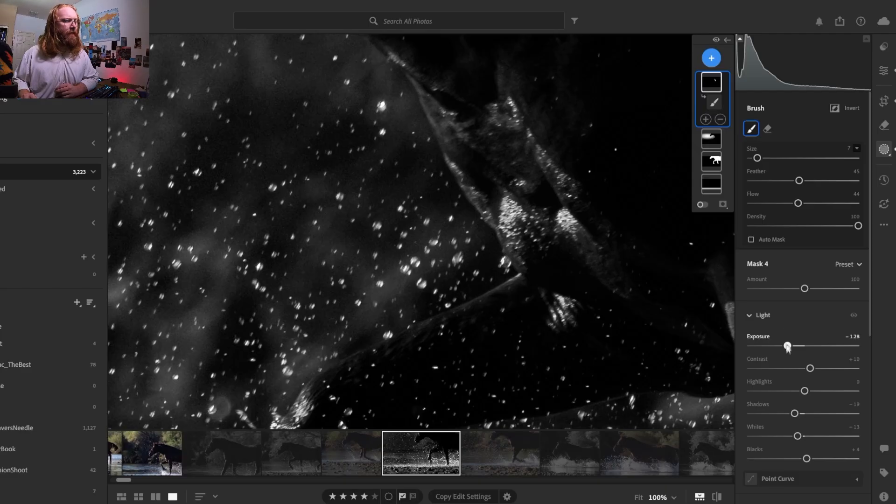
pyautogui.click(518, 175)
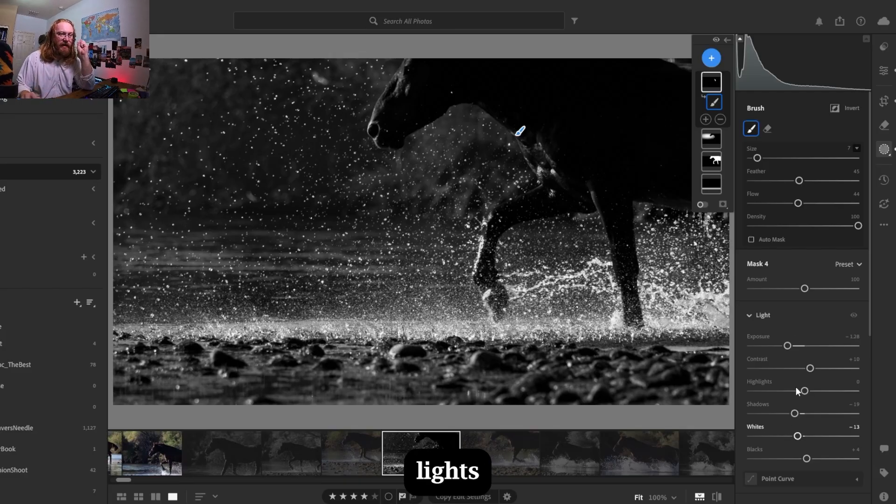
# Step: Reset all of Mask 4's Light sliders to 0, after briefly trying Highlights at −25
pyautogui.moveTo(805, 391)
pyautogui.mouseDown()
pyautogui.moveTo(764, 398)
pyautogui.moveTo(794, 393)
pyautogui.mouseUp()
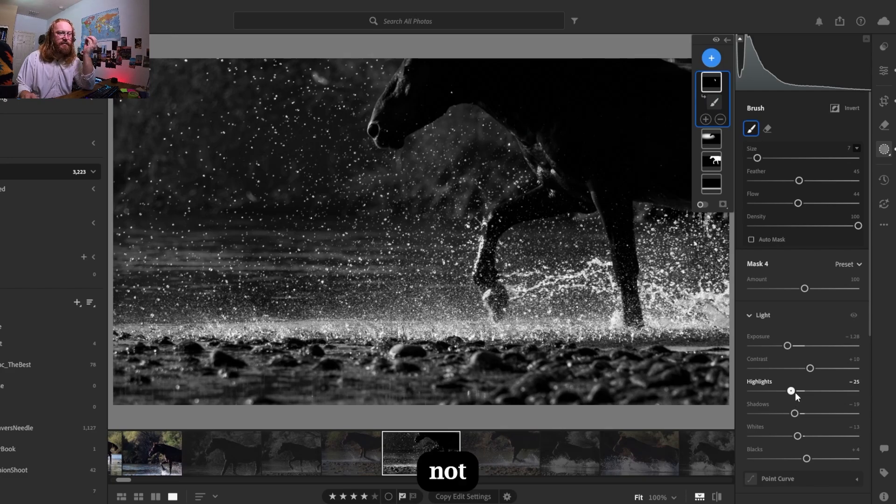
pyautogui.doubleClick(796, 391)
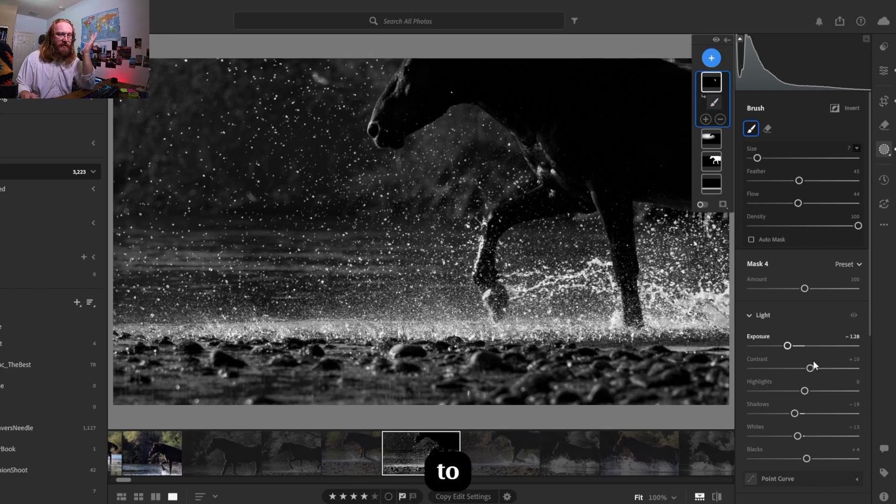
pyautogui.doubleClick(805, 394)
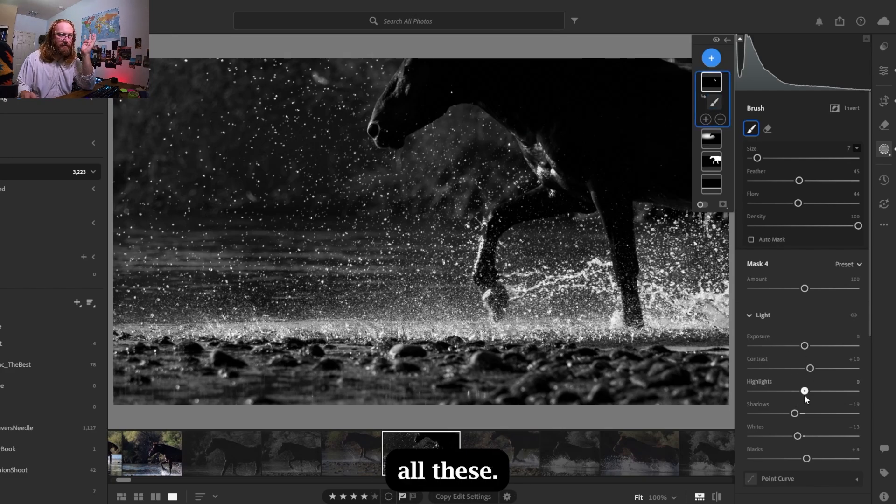
pyautogui.doubleClick(809, 369)
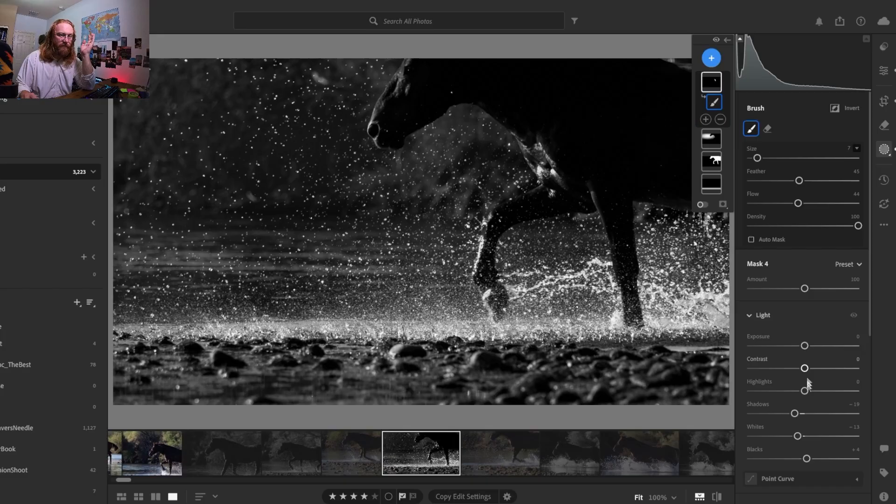
pyautogui.doubleClick(796, 413)
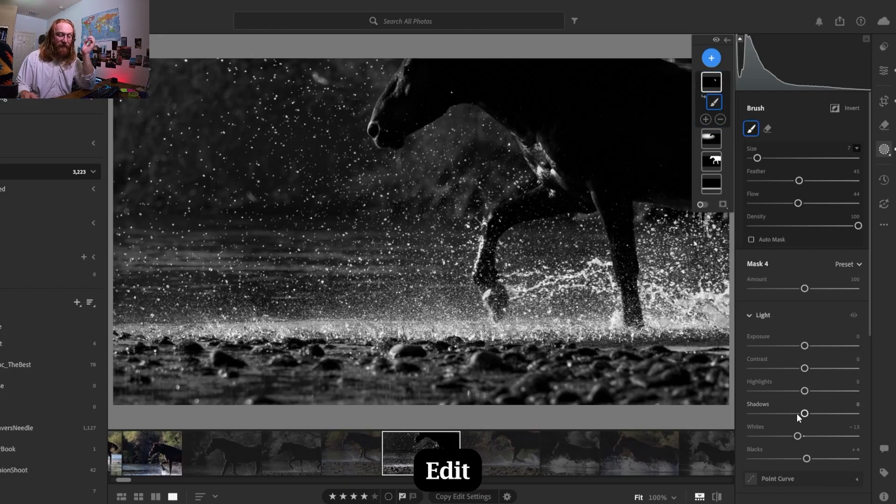
pyautogui.doubleClick(799, 436)
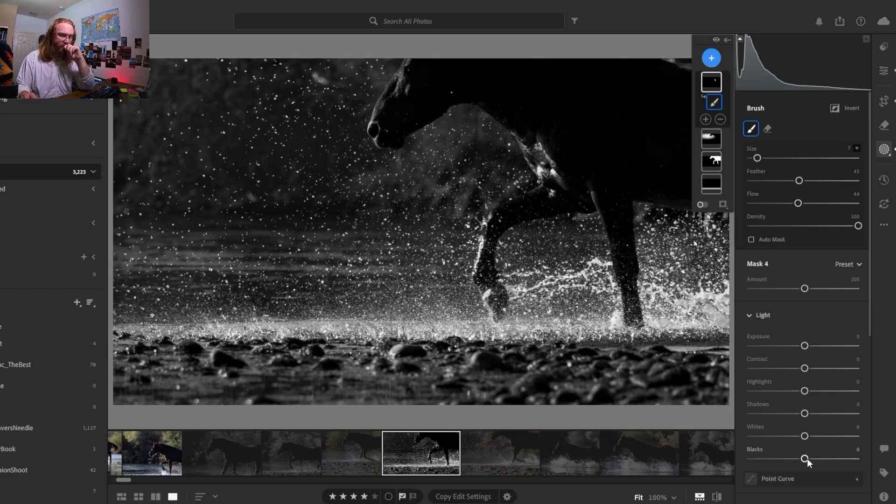
pyautogui.doubleClick(808, 459)
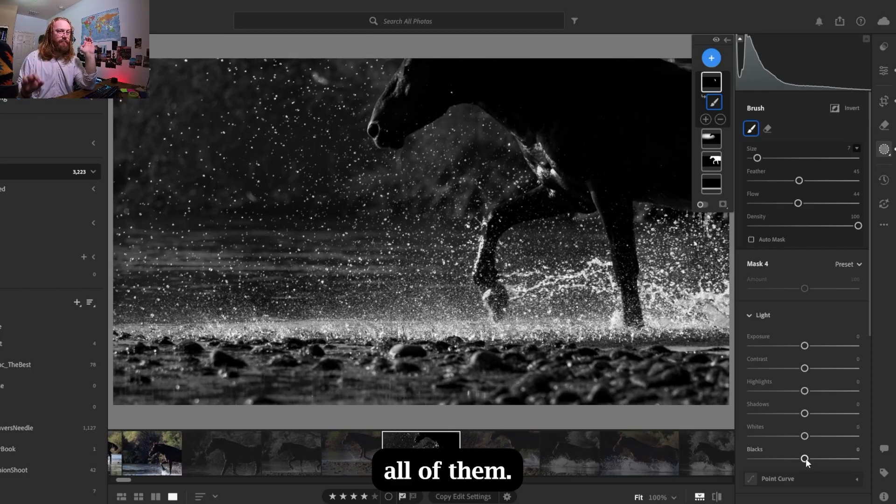
# Step: Collapse the Color settings and open the Point Curve under Light for Mask 4
pyautogui.click(749, 316)
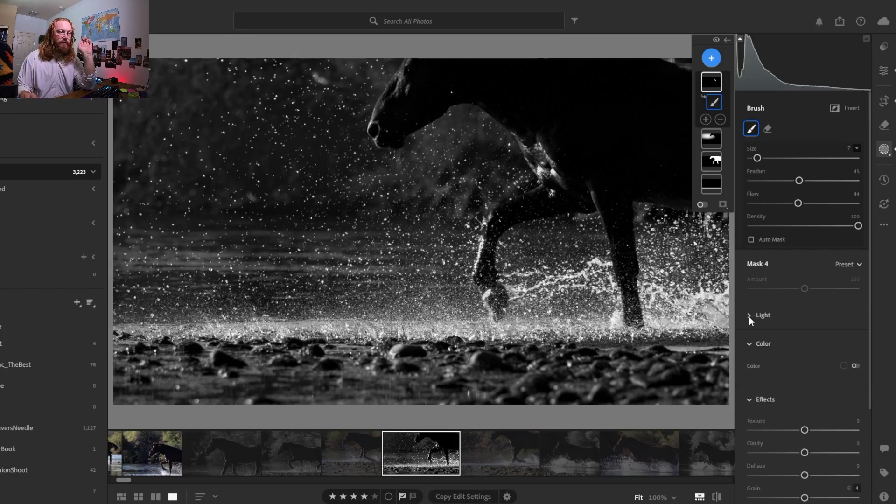
pyautogui.moveTo(869, 339)
pyautogui.mouseDown()
pyautogui.moveTo(876, 456)
pyautogui.moveTo(870, 336)
pyautogui.mouseUp()
pyautogui.click(749, 343)
pyautogui.click(792, 315)
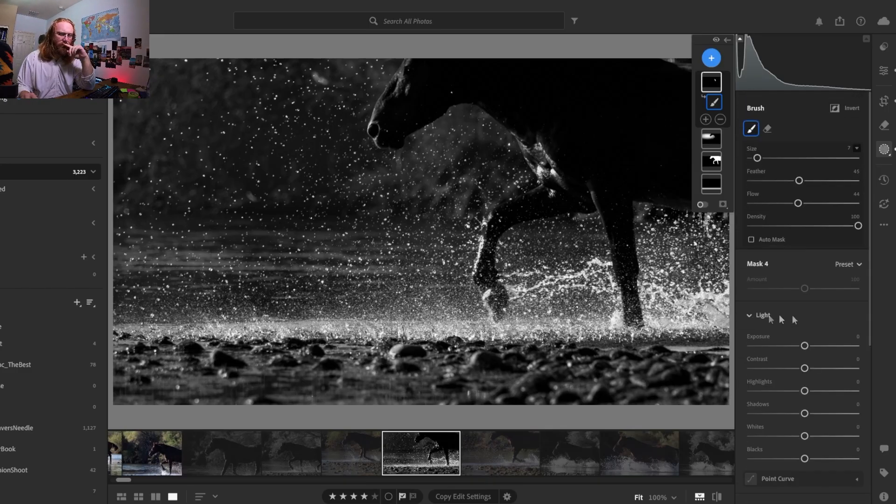
pyautogui.scroll(-2, 869, 331)
pyautogui.click(856, 389)
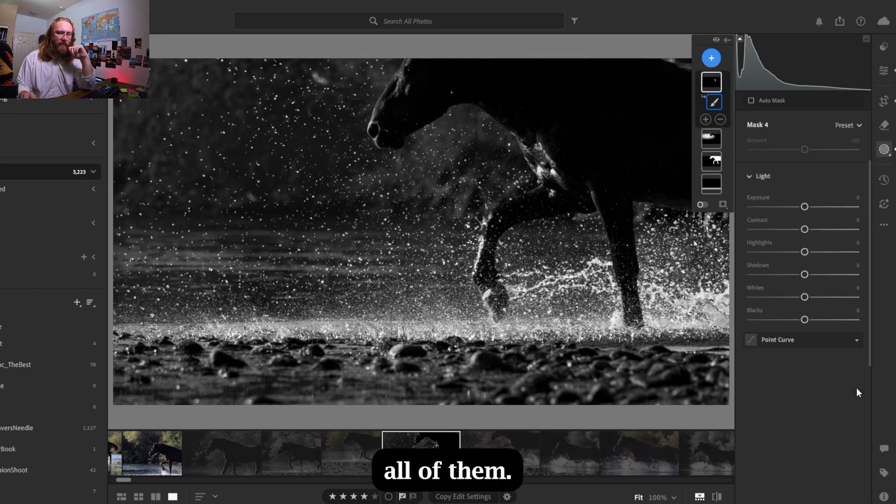
pyautogui.scroll(-2, 871, 327)
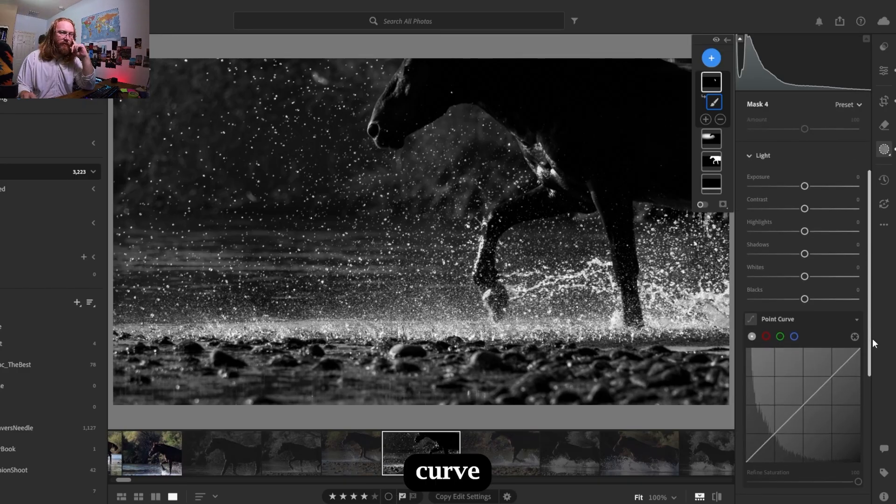
# Step: Add three control points to Mask 4's point curve, at the shadow quarter, the midtones and the highlight quarter
pyautogui.moveTo(521, 134); pyautogui.dragTo(553, 192)
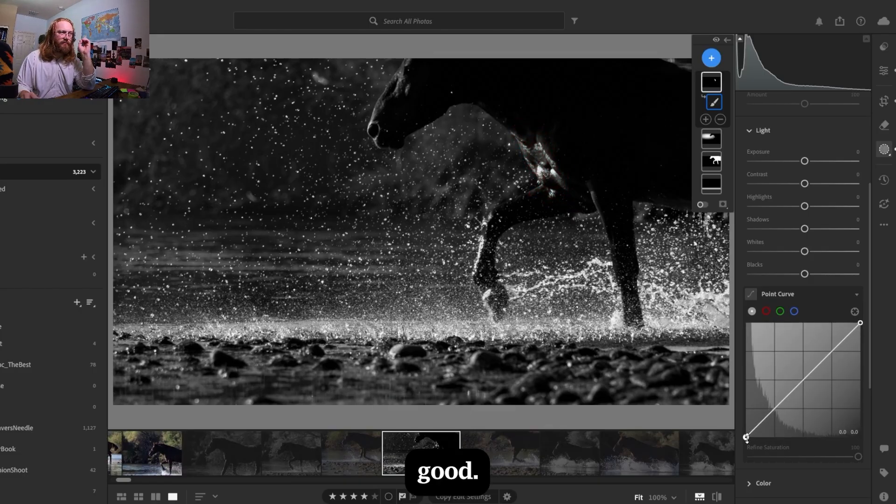
pyautogui.click(776, 410)
pyautogui.click(803, 380)
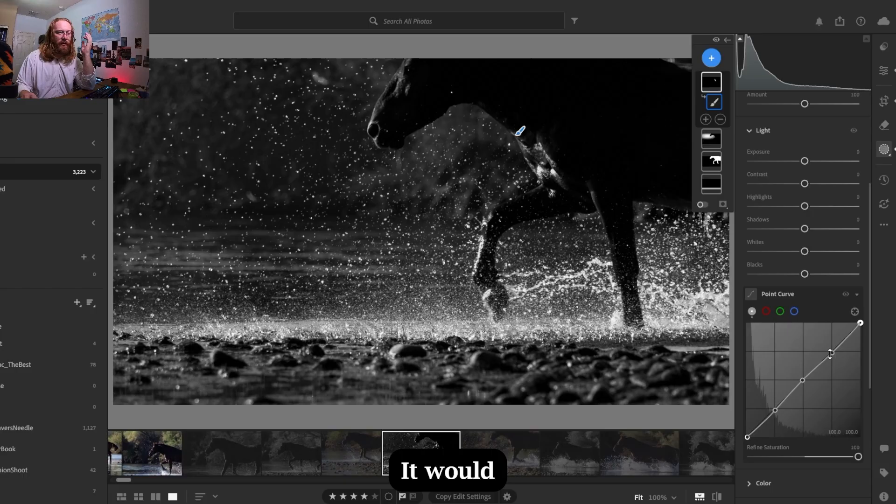
pyautogui.click(833, 354)
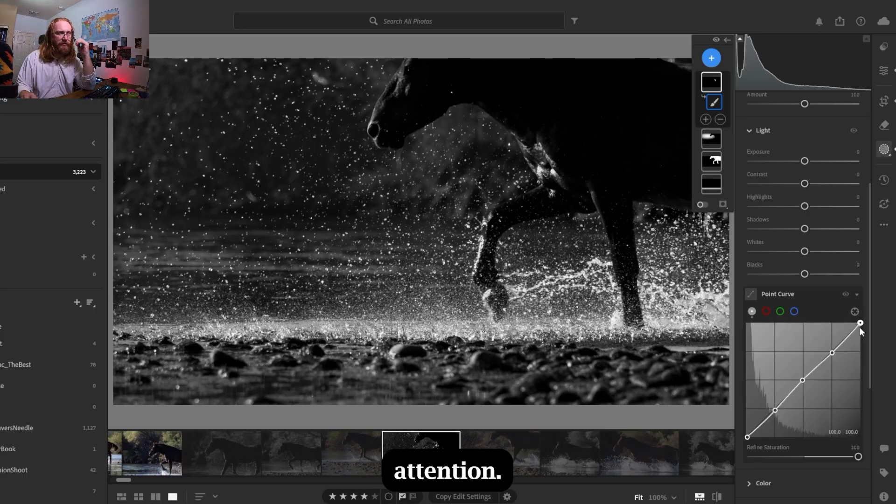
# Step: Pull the curve's points below the diagonal with a deep dip in the highlights, and set the white point's output to 92.2
pyautogui.moveTo(860, 328); pyautogui.dragTo(778, 416)
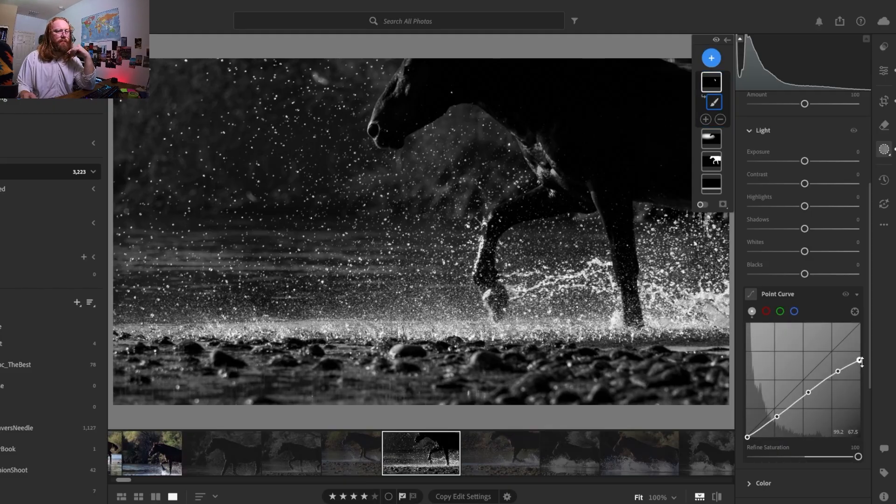
pyautogui.moveTo(859, 360); pyautogui.dragTo(861, 354)
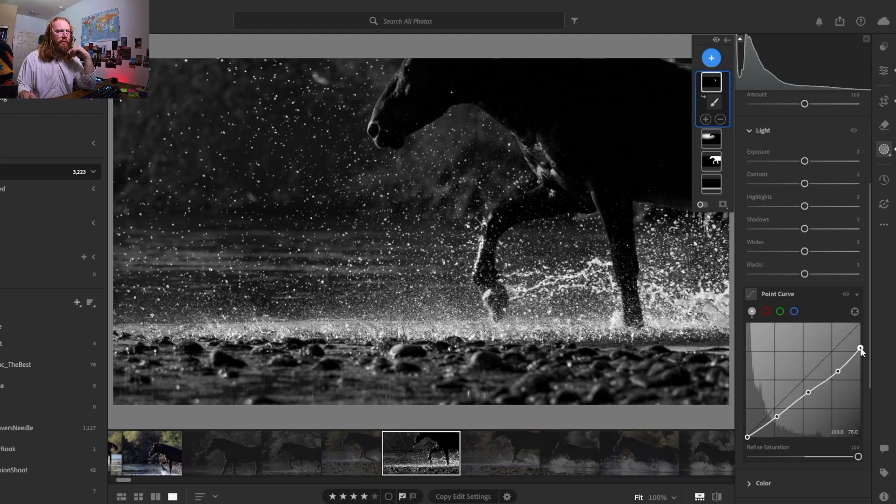
pyautogui.moveTo(862, 352); pyautogui.dragTo(845, 375)
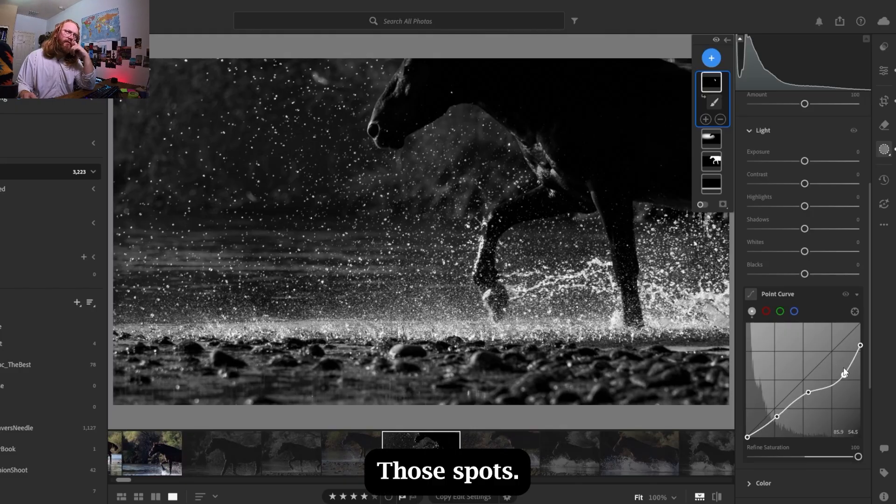
pyautogui.moveTo(861, 346)
pyautogui.mouseDown()
pyautogui.moveTo(855, 339)
pyautogui.moveTo(866, 332)
pyautogui.mouseUp()
pyautogui.moveTo(843, 373)
pyautogui.mouseDown()
pyautogui.moveTo(808, 385)
pyautogui.moveTo(819, 409)
pyautogui.moveTo(812, 402)
pyautogui.moveTo(843, 372)
pyautogui.moveTo(851, 384)
pyautogui.moveTo(851, 377)
pyautogui.mouseUp()
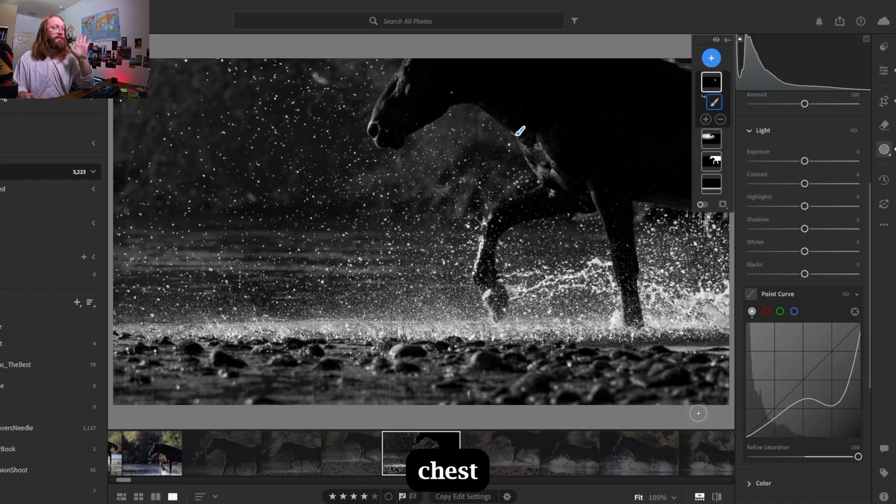
# Step: Lower the white end of the chest mask's point curve to roughly three-quarters height and soften the highlight dip
pyautogui.moveTo(793, 358)
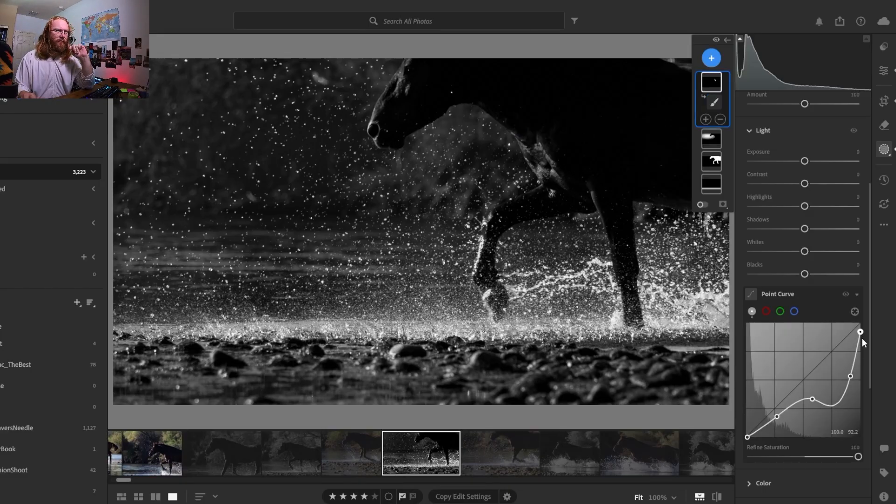
pyautogui.moveTo(862, 338); pyautogui.dragTo(860, 358)
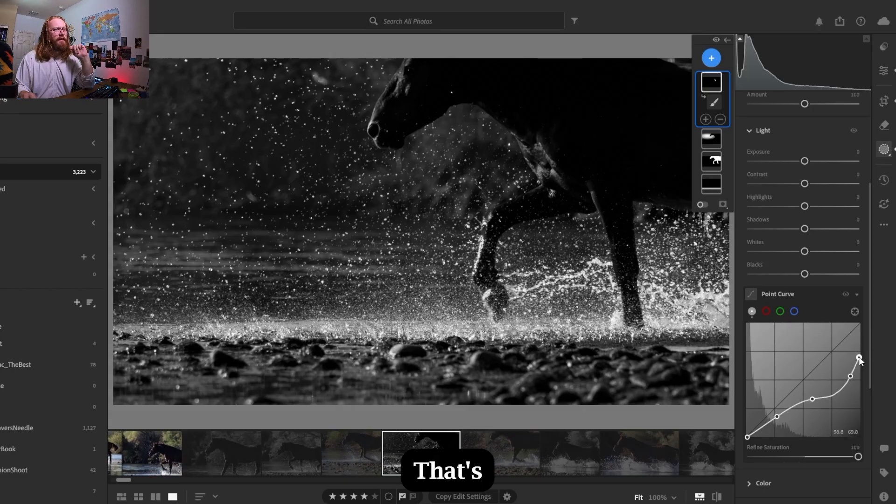
pyautogui.press('b')
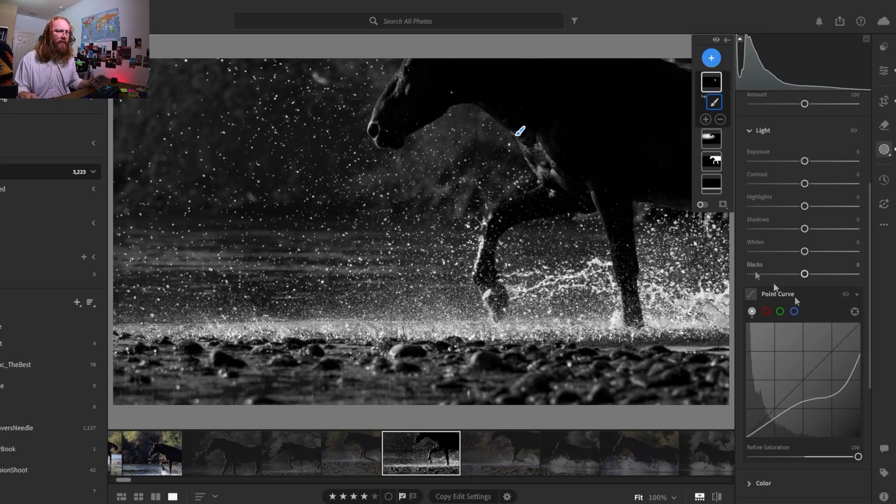
pyautogui.moveTo(850, 379); pyautogui.dragTo(844, 381)
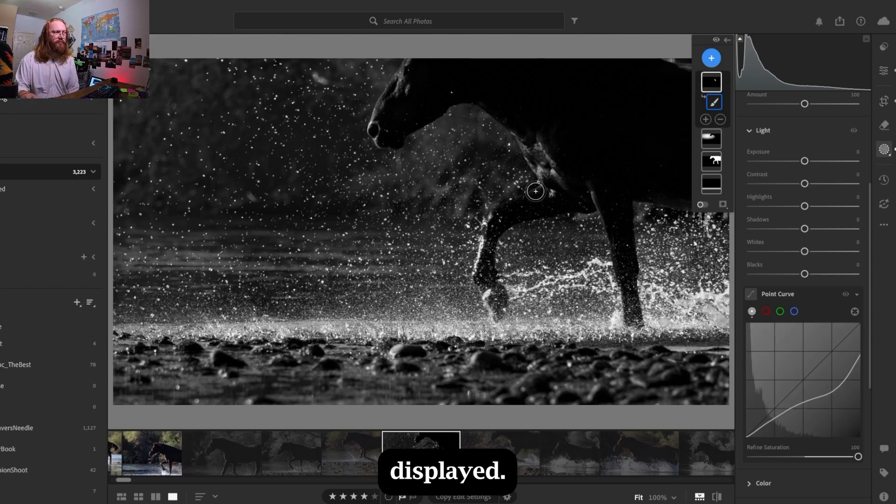
# Step: Lower the curve's white end further into a gentle bend, and set Mask 4's Shadows to −7 and Blacks to −14
pyautogui.moveTo(709, 82)
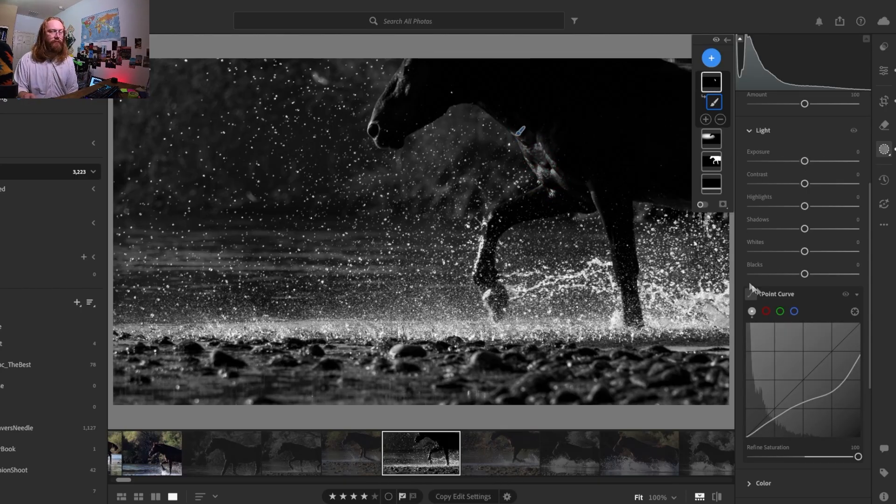
pyautogui.moveTo(859, 367)
pyautogui.moveTo(862, 373); pyautogui.dragTo(864, 365)
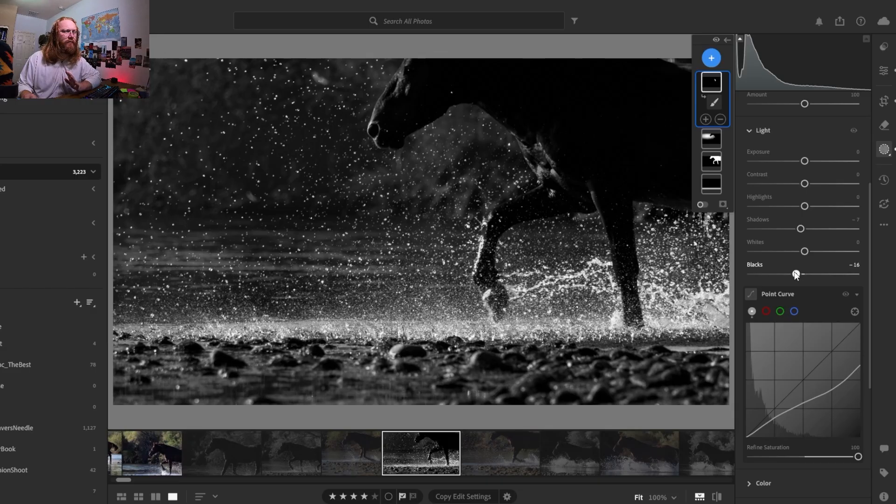
pyautogui.moveTo(795, 275); pyautogui.dragTo(797, 274)
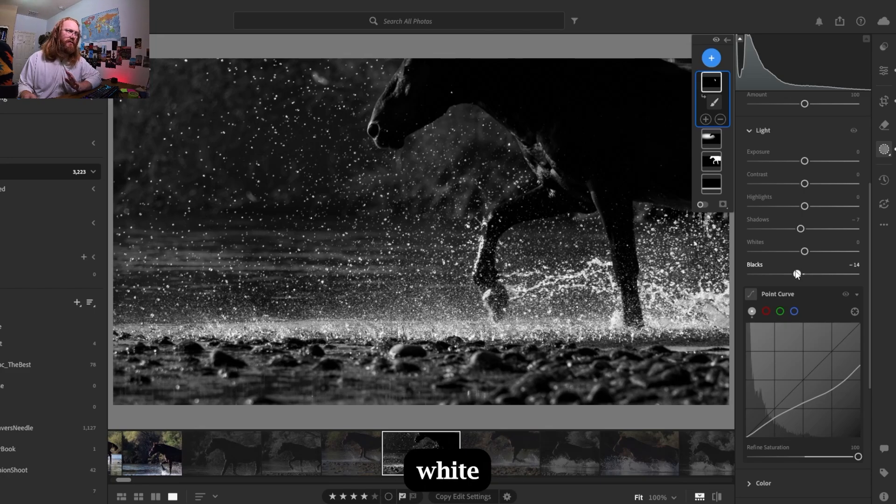
# Step: Set the chest mask's Highlights to −17, Shadows to −24, Whites to −10 and Blacks to −21, with Exposure reset to 0
pyautogui.moveTo(797, 275); pyautogui.dragTo(772, 274)
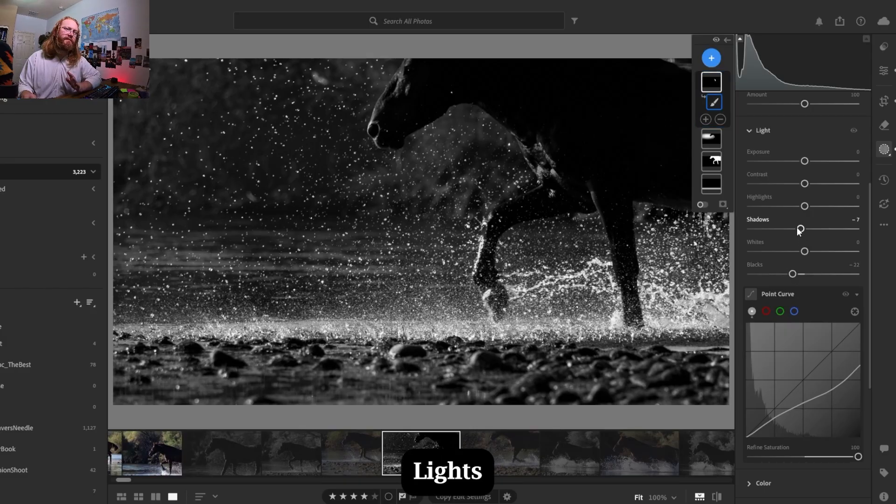
pyautogui.moveTo(799, 229)
pyautogui.mouseDown()
pyautogui.moveTo(790, 230)
pyautogui.moveTo(783, 252)
pyautogui.mouseUp()
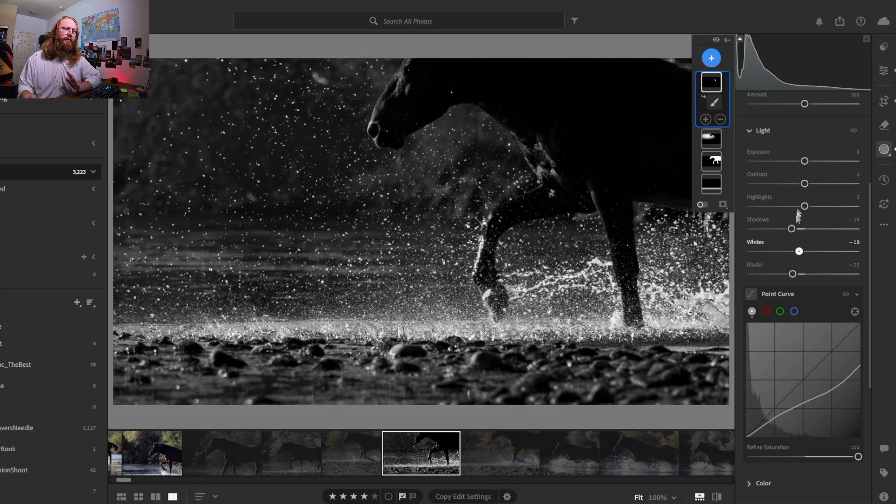
pyautogui.moveTo(800, 206)
pyautogui.mouseDown()
pyautogui.moveTo(807, 183)
pyautogui.moveTo(869, 185)
pyautogui.moveTo(771, 184)
pyautogui.moveTo(799, 184)
pyautogui.mouseUp()
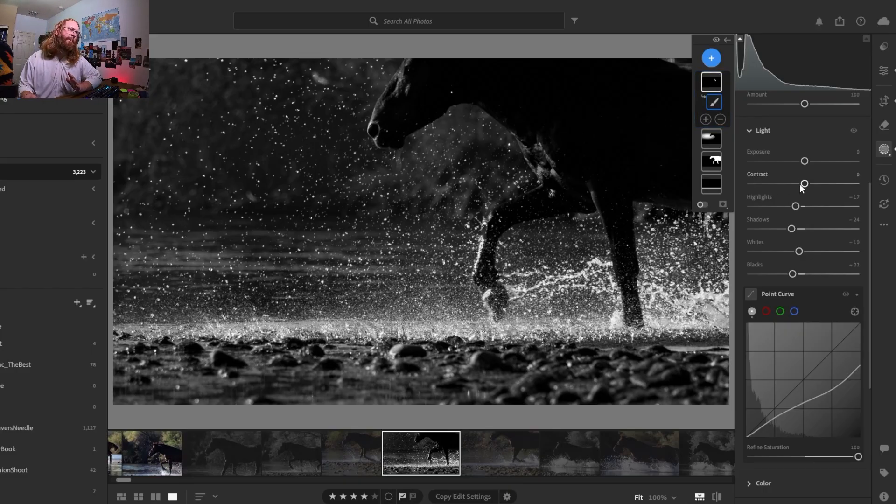
pyautogui.moveTo(793, 274); pyautogui.dragTo(794, 274)
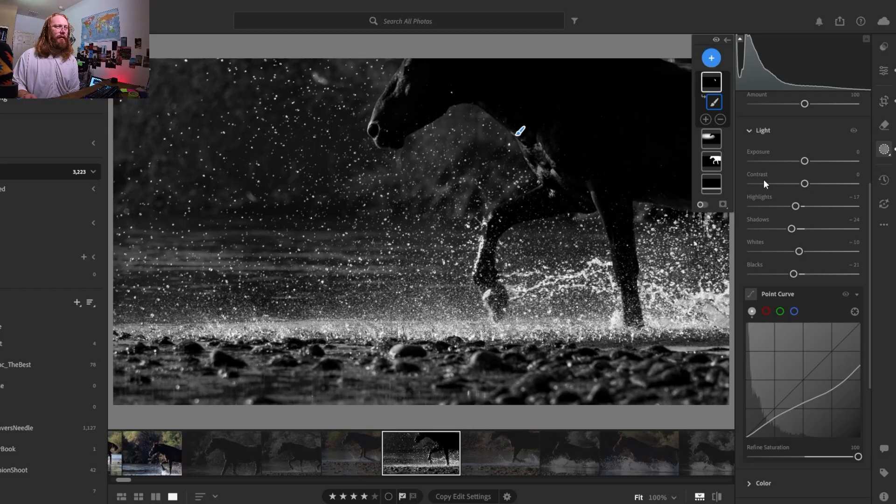
pyautogui.moveTo(800, 162); pyautogui.dragTo(804, 160)
pyautogui.doubleClick(802, 162)
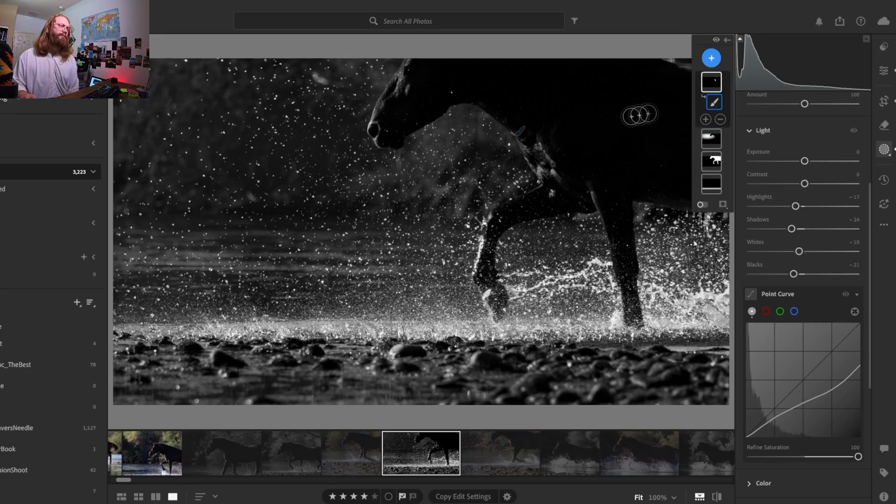
# Step: Inspect the chest up close and set its mask's Clarity to +20, Dehaze to +15 and Grain to +24
pyautogui.click(525, 149)
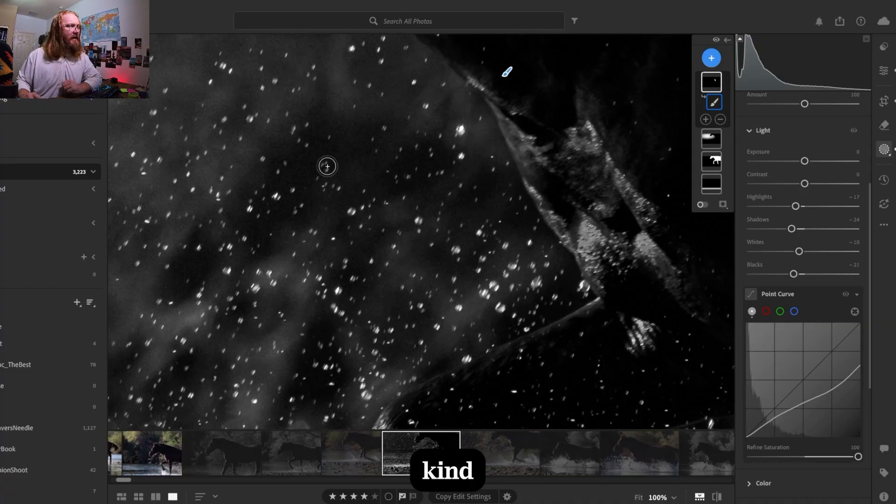
pyautogui.moveTo(337, 90)
pyautogui.mouseDown()
pyautogui.moveTo(372, 177)
pyautogui.moveTo(319, 55)
pyautogui.mouseUp()
pyautogui.moveTo(524, 211); pyautogui.dragTo(479, 219)
pyautogui.click(478, 220)
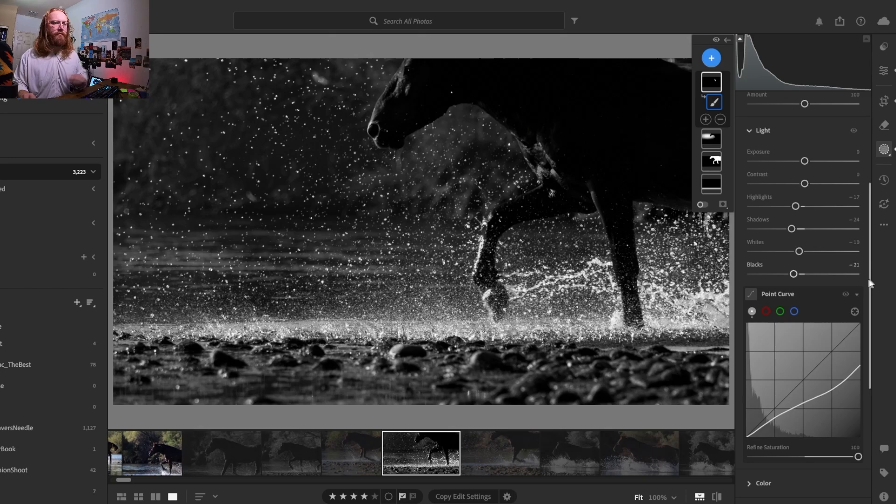
pyautogui.moveTo(870, 275); pyautogui.dragTo(869, 363)
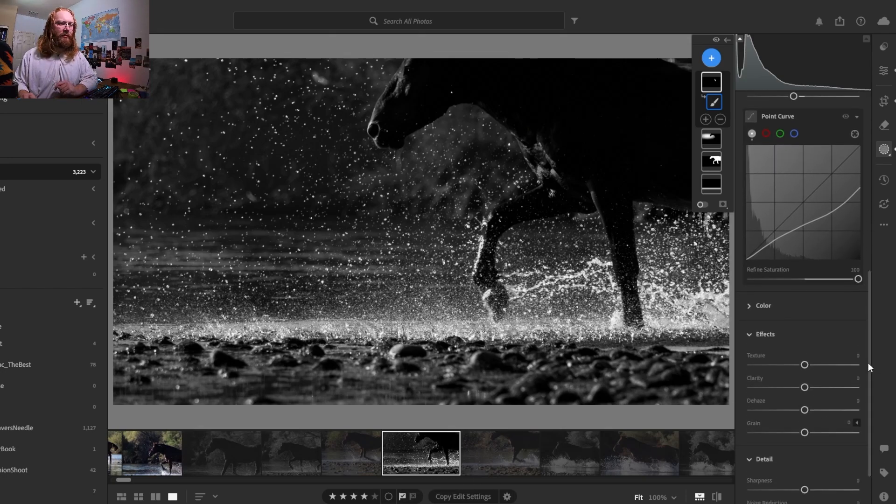
pyautogui.moveTo(805, 388); pyautogui.dragTo(808, 389)
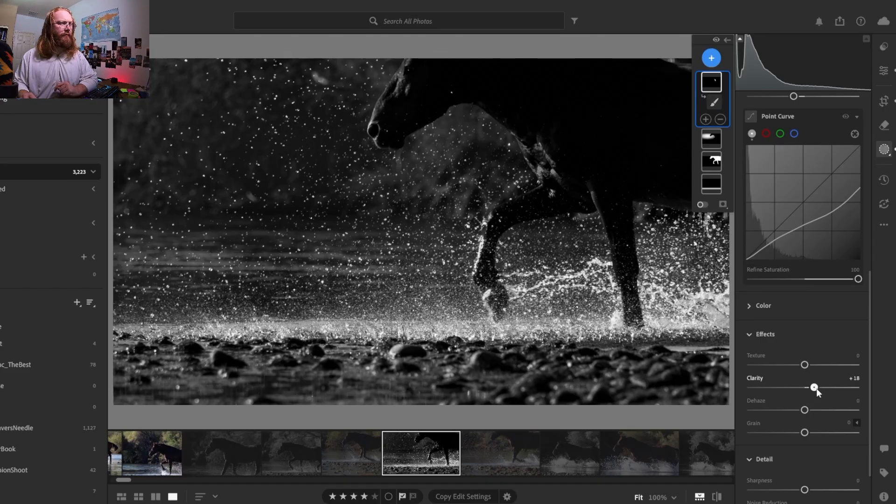
pyautogui.moveTo(816, 389); pyautogui.dragTo(816, 388)
pyautogui.moveTo(813, 415); pyautogui.dragTo(817, 413)
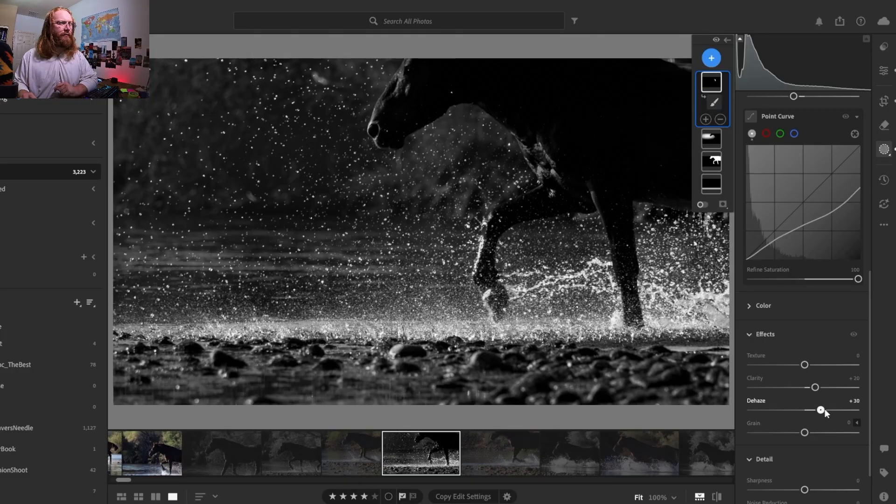
pyautogui.moveTo(837, 417); pyautogui.dragTo(822, 437)
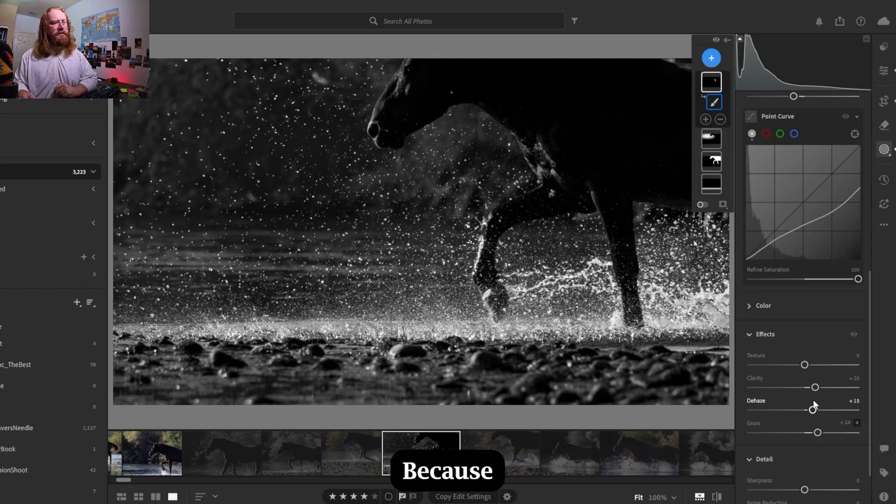
# Step: Try a lower Texture on the chest mask and reset it, then set Clarity to 0 and Dehaze to +23
pyautogui.moveTo(805, 365)
pyautogui.mouseDown()
pyautogui.moveTo(855, 374)
pyautogui.moveTo(776, 369)
pyautogui.moveTo(791, 365)
pyautogui.mouseUp()
pyautogui.doubleClick(790, 364)
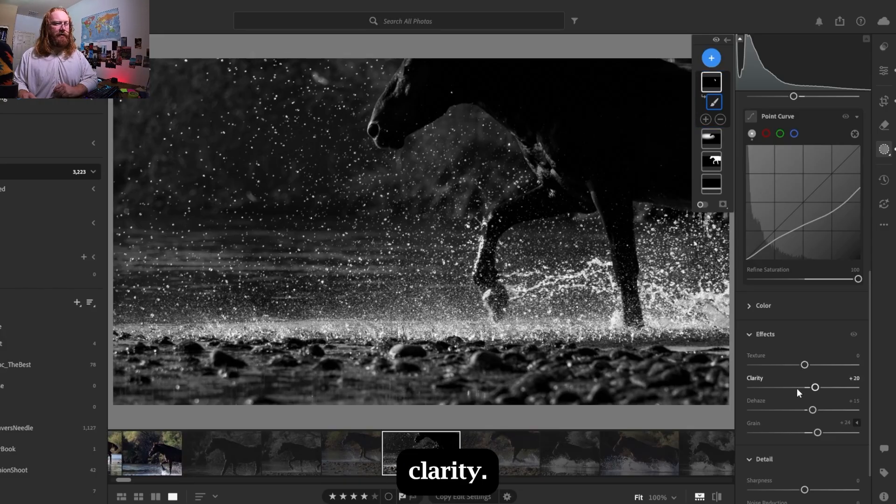
pyautogui.moveTo(797, 388)
pyautogui.mouseDown()
pyautogui.moveTo(713, 406)
pyautogui.moveTo(797, 394)
pyautogui.moveTo(745, 404)
pyautogui.moveTo(785, 389)
pyautogui.moveTo(857, 389)
pyautogui.moveTo(809, 388)
pyautogui.mouseUp()
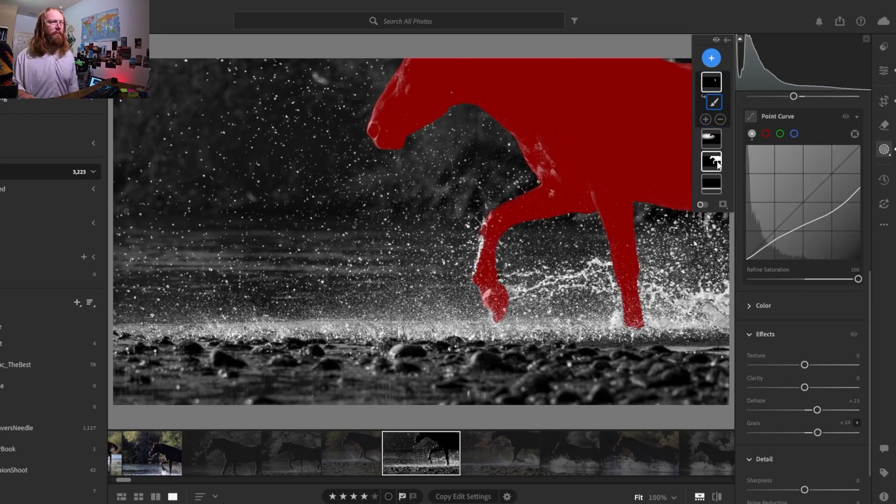
# Step: Try a Clarity change on the horse mask, and set the Exposure of the background mask above it to −0.68
pyautogui.click(717, 161)
pyautogui.moveTo(807, 327); pyautogui.dragTo(820, 327)
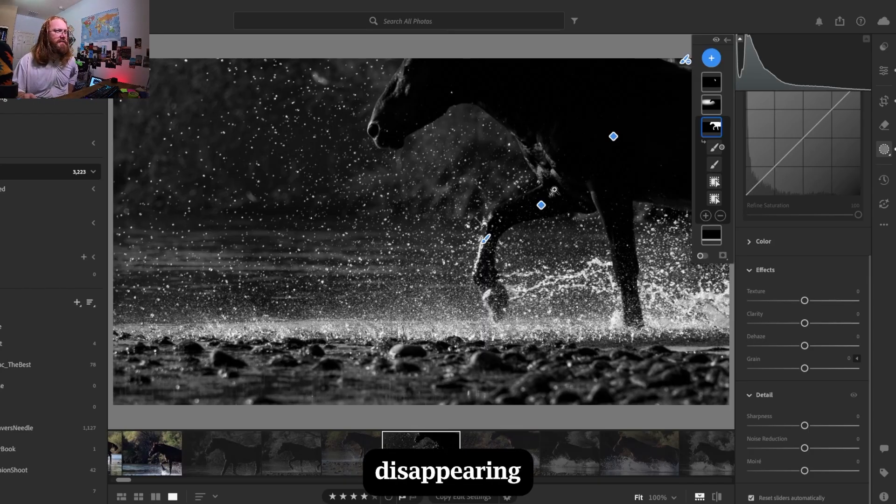
pyautogui.click(709, 108)
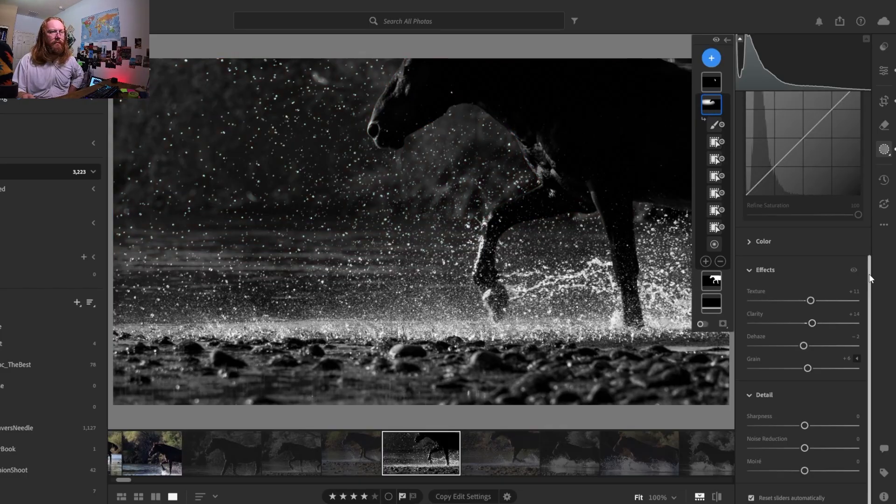
pyautogui.moveTo(869, 274); pyautogui.dragTo(860, 127)
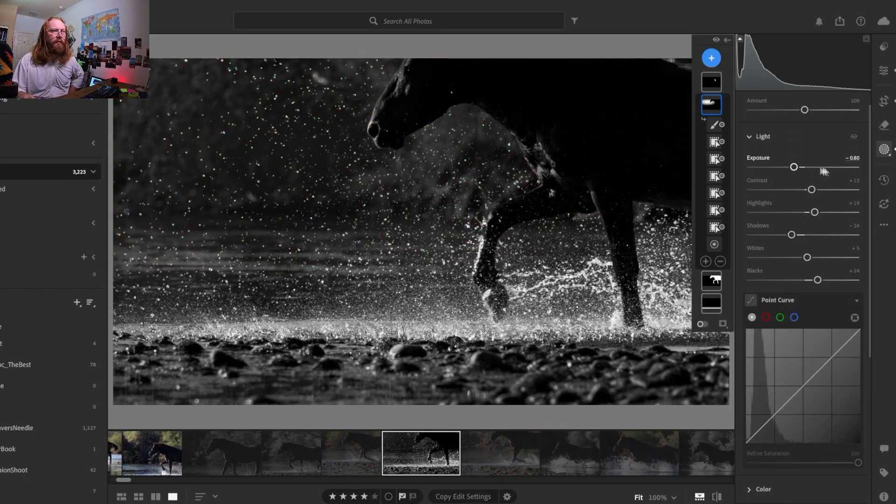
pyautogui.moveTo(802, 165); pyautogui.dragTo(799, 167)
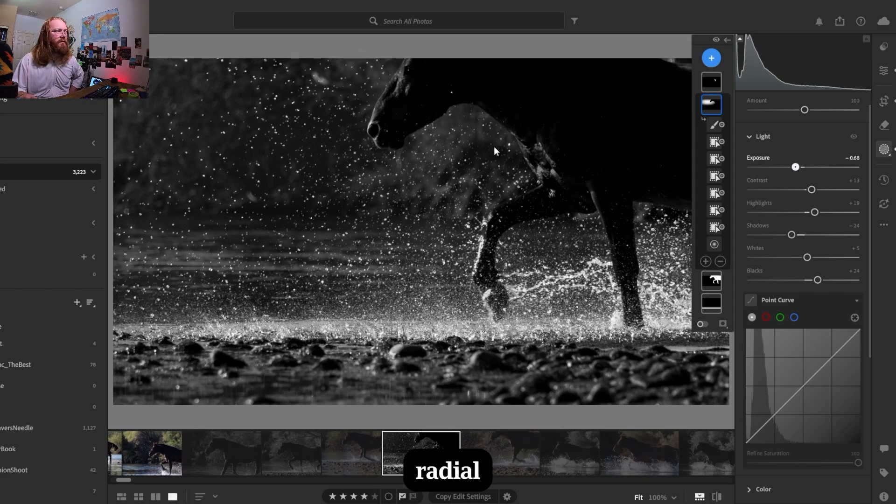
pyautogui.click(711, 108)
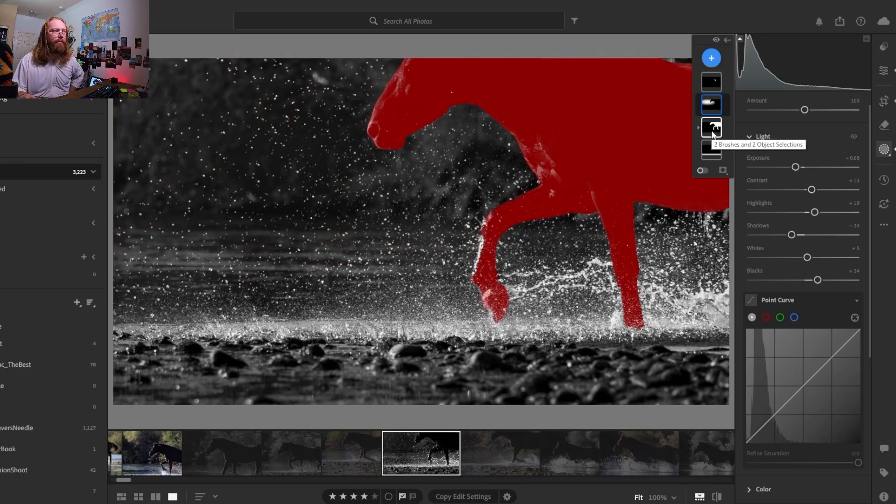
# Step: Duplicate and invert the horse mask (Mask 2), and show the components of the inverted copy
pyautogui.click(712, 132)
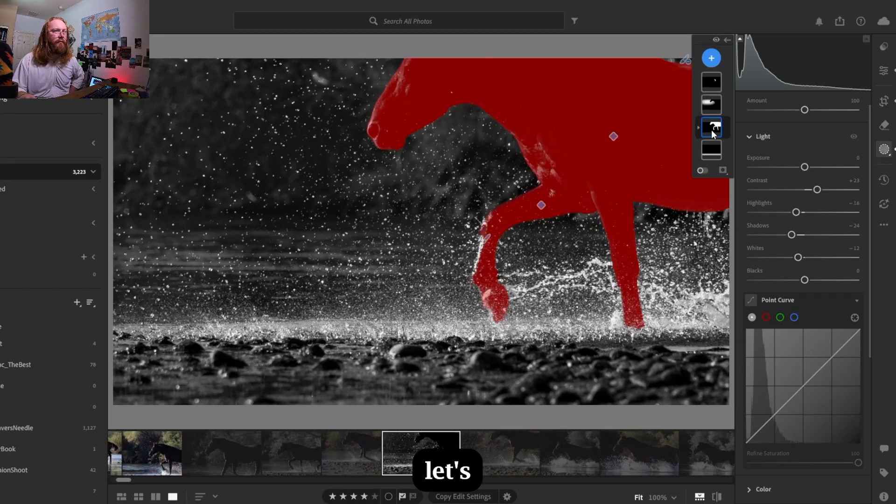
pyautogui.rightClick(712, 131)
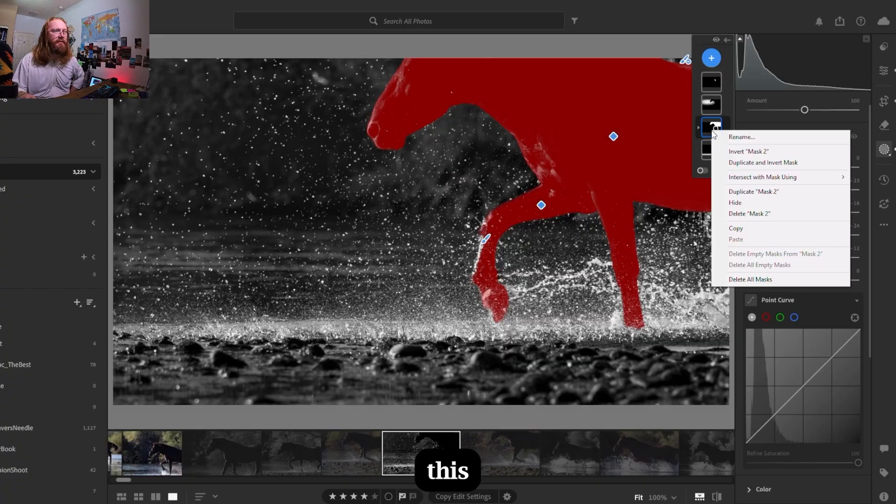
pyautogui.click(725, 165)
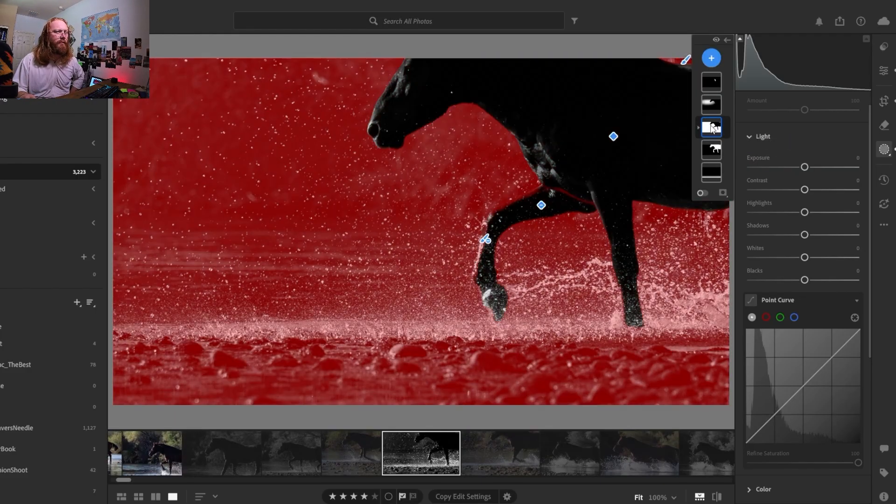
pyautogui.click(712, 132)
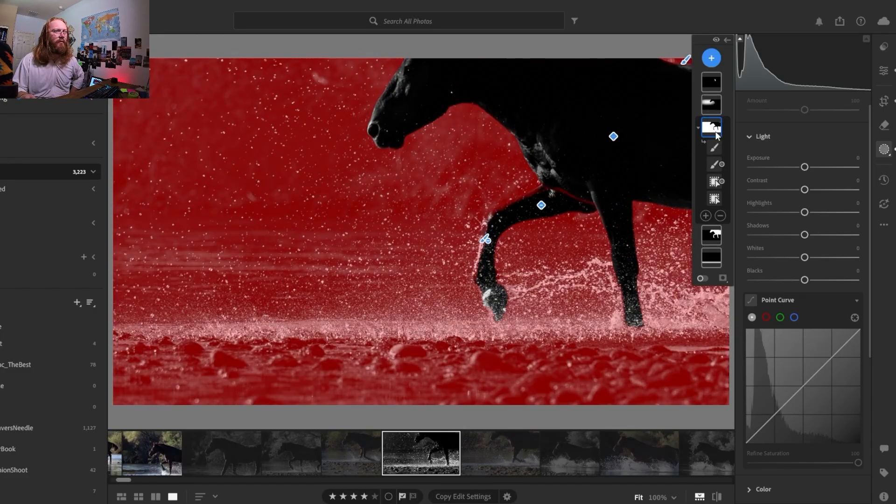
pyautogui.click(716, 131)
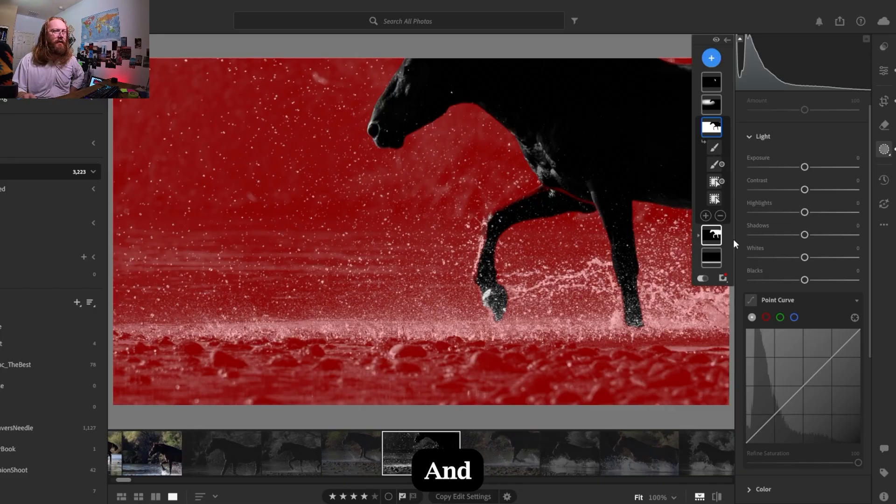
# Step: Subtract a brush from the inverted mask, painting out the spill below the chest and along the raised foreleg's upper edge
pyautogui.click(723, 213)
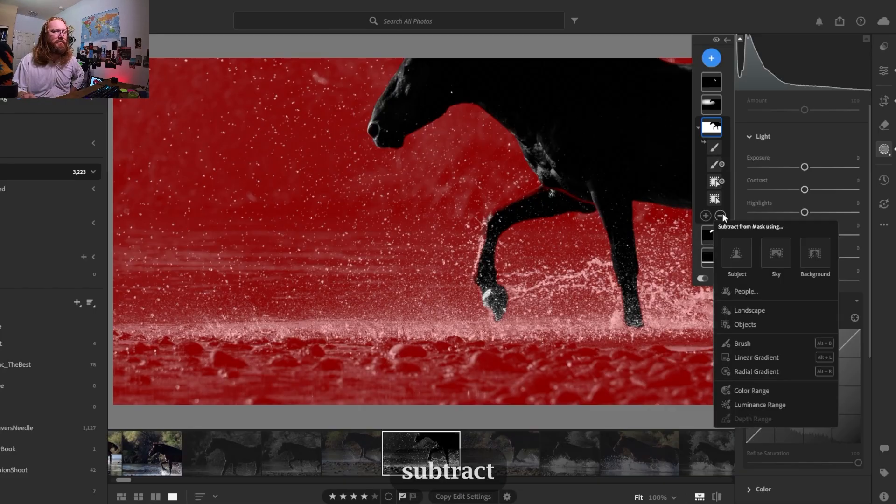
pyautogui.click(743, 342)
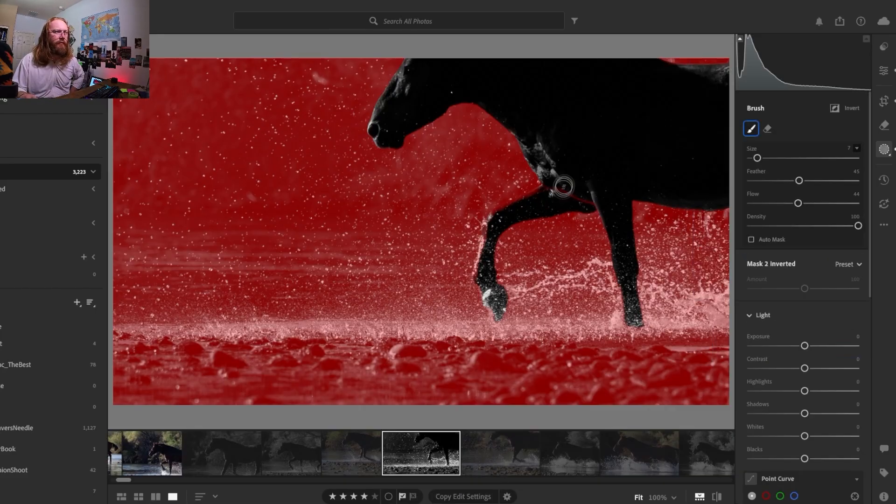
pyautogui.moveTo(561, 187); pyautogui.dragTo(582, 193)
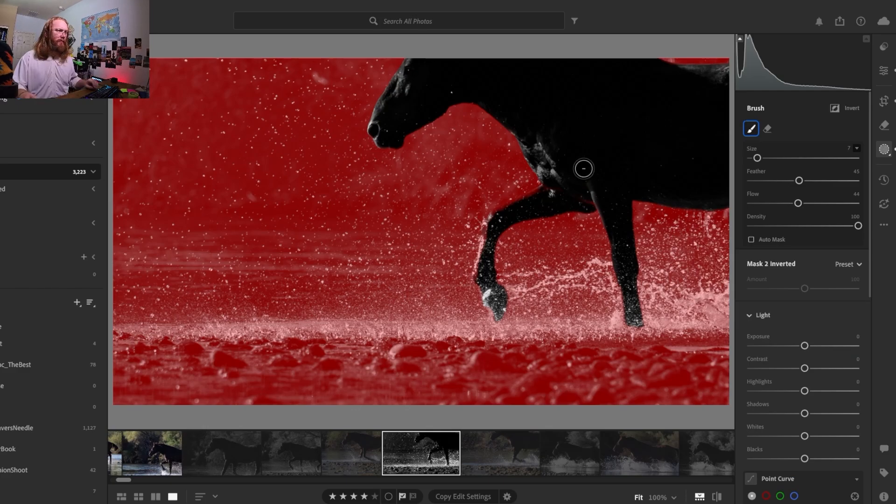
pyautogui.click(560, 196)
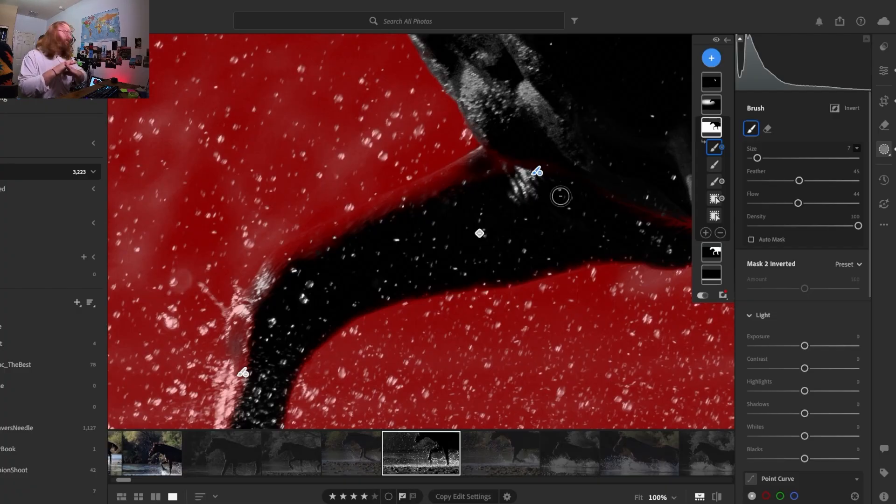
pyautogui.moveTo(490, 195)
pyautogui.mouseDown()
pyautogui.moveTo(515, 155)
pyautogui.moveTo(528, 192)
pyautogui.moveTo(508, 207)
pyautogui.moveTo(468, 193)
pyautogui.moveTo(508, 162)
pyautogui.moveTo(483, 168)
pyautogui.mouseUp()
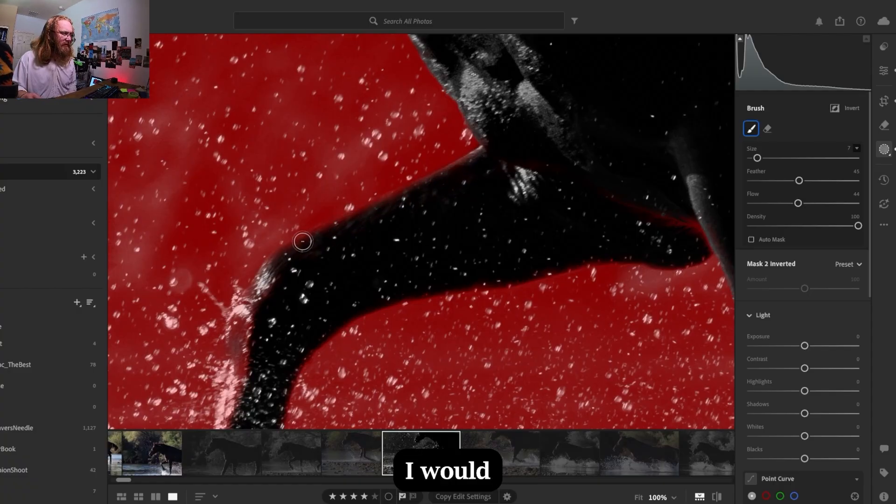
# Step: Brush the remaining spill off the front of the raised foreleg's knee and the fold beneath the chest
pyautogui.moveTo(245, 334)
pyautogui.mouseDown()
pyautogui.moveTo(237, 357)
pyautogui.moveTo(240, 332)
pyautogui.mouseUp()
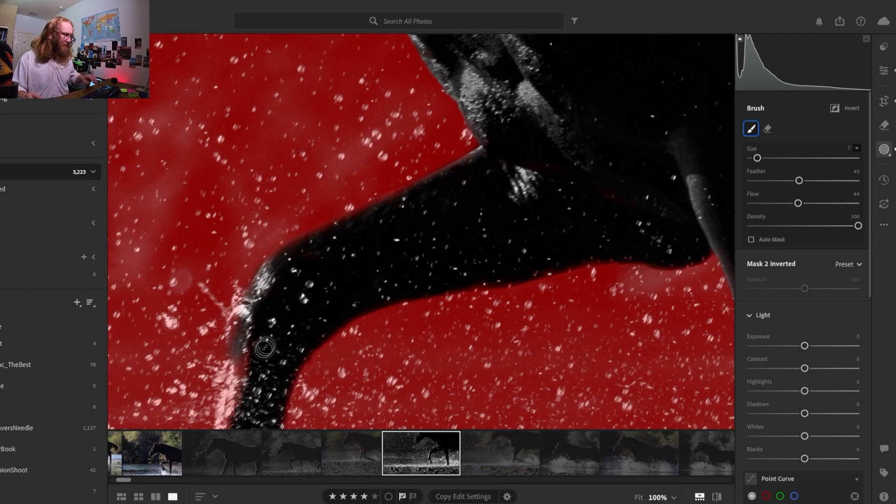
pyautogui.moveTo(294, 322)
pyautogui.mouseDown()
pyautogui.moveTo(421, 154)
pyautogui.moveTo(367, 175)
pyautogui.moveTo(334, 375)
pyautogui.moveTo(357, 390)
pyautogui.mouseUp()
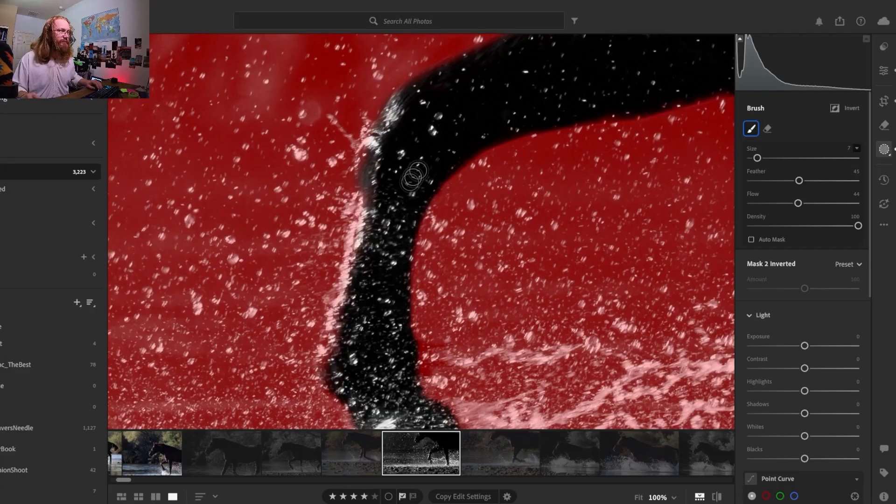
pyautogui.moveTo(556, 75)
pyautogui.mouseDown()
pyautogui.moveTo(440, 177)
pyautogui.moveTo(428, 262)
pyautogui.moveTo(440, 296)
pyautogui.moveTo(452, 310)
pyautogui.moveTo(519, 320)
pyautogui.moveTo(579, 190)
pyautogui.mouseUp()
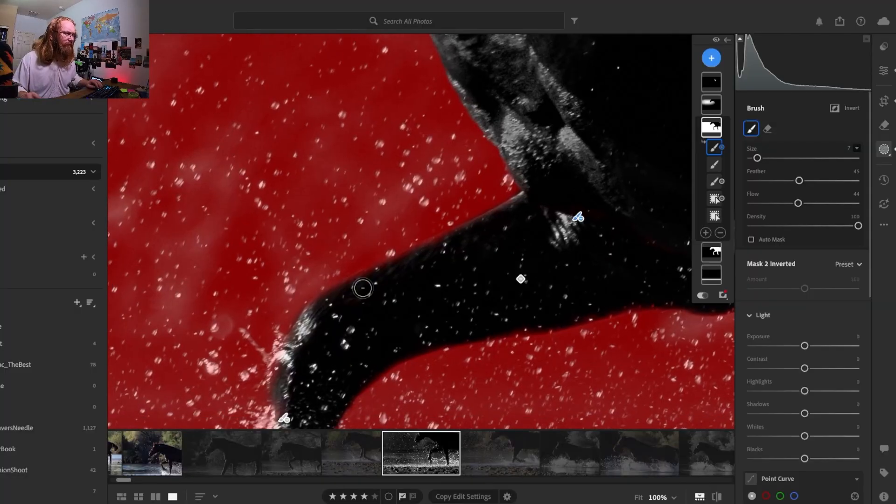
pyautogui.moveTo(414, 257); pyautogui.dragTo(583, 163)
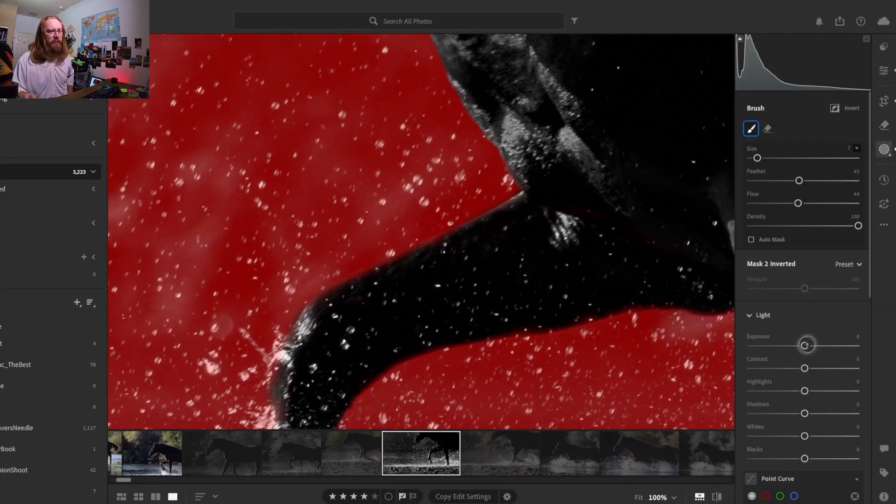
# Step: Try a slightly lower Exposure on the inverted mask, reset it to 0, and set Blacks to +9
pyautogui.moveTo(806, 348); pyautogui.dragTo(804, 348)
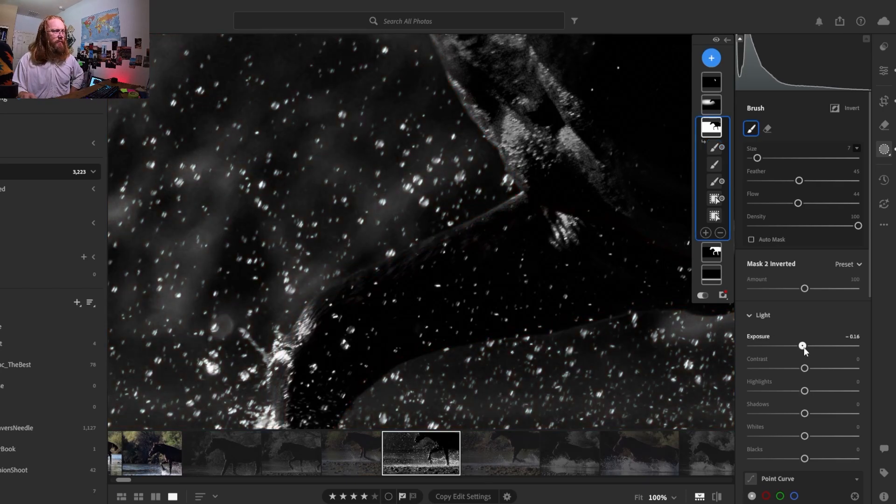
pyautogui.doubleClick(803, 346)
pyautogui.moveTo(808, 459); pyautogui.dragTo(812, 458)
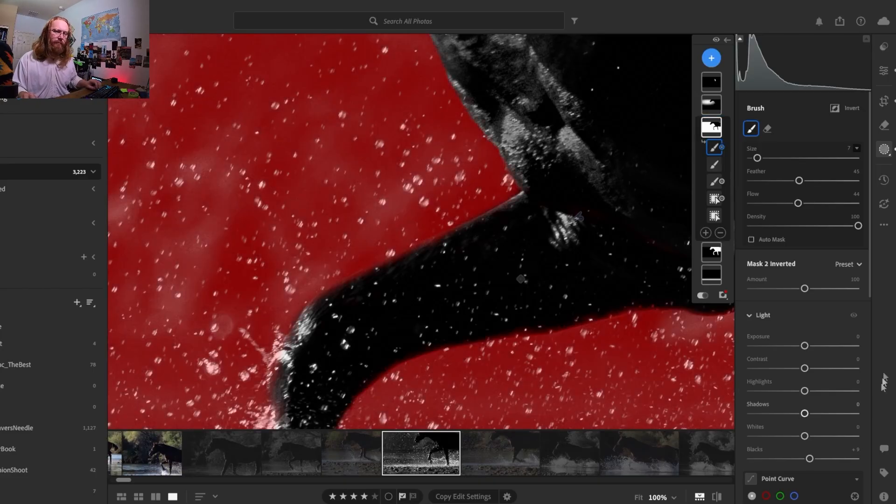
pyautogui.click(550, 292)
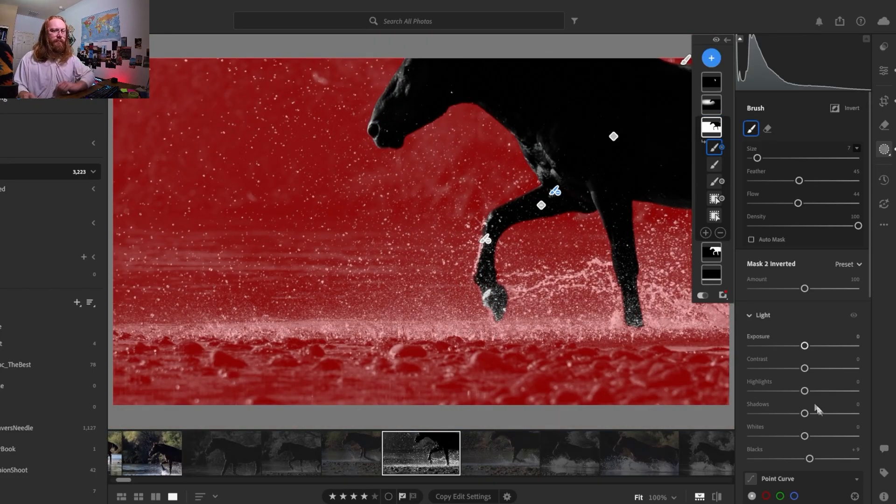
# Step: Hide the mask overlay and set the inverted mask's Blacks to +20
pyautogui.click(703, 296)
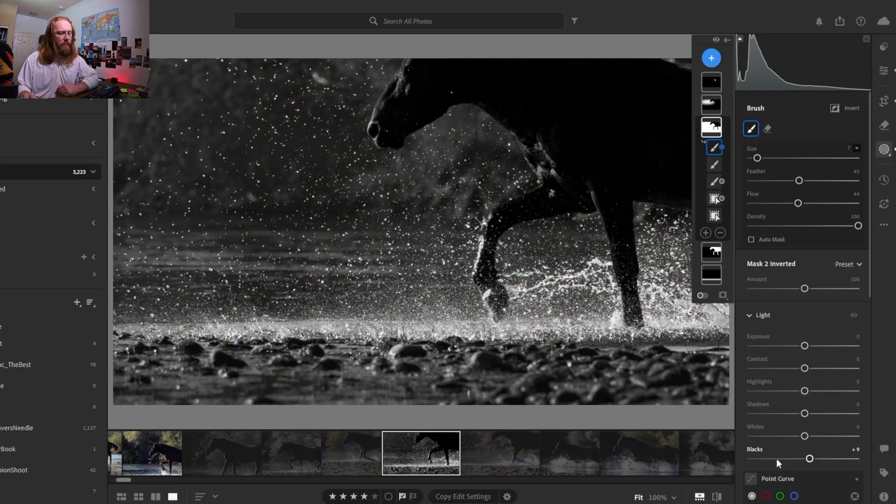
pyautogui.moveTo(808, 461); pyautogui.dragTo(827, 463)
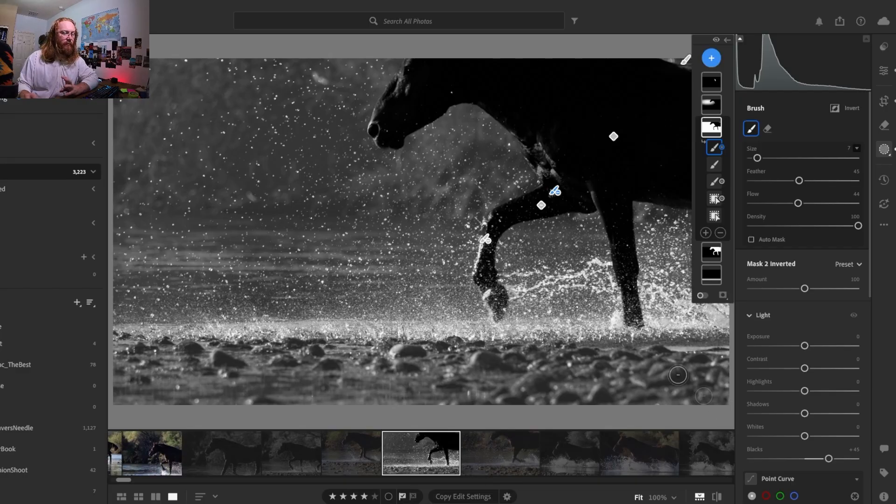
pyautogui.click(816, 459)
pyautogui.moveTo(816, 459); pyautogui.dragTo(813, 460)
pyautogui.moveTo(811, 460); pyautogui.dragTo(816, 460)
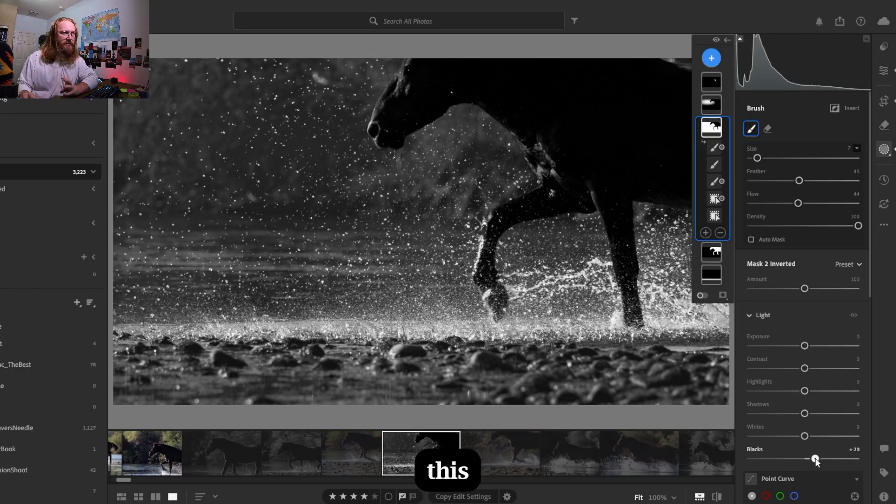
pyautogui.moveTo(718, 130)
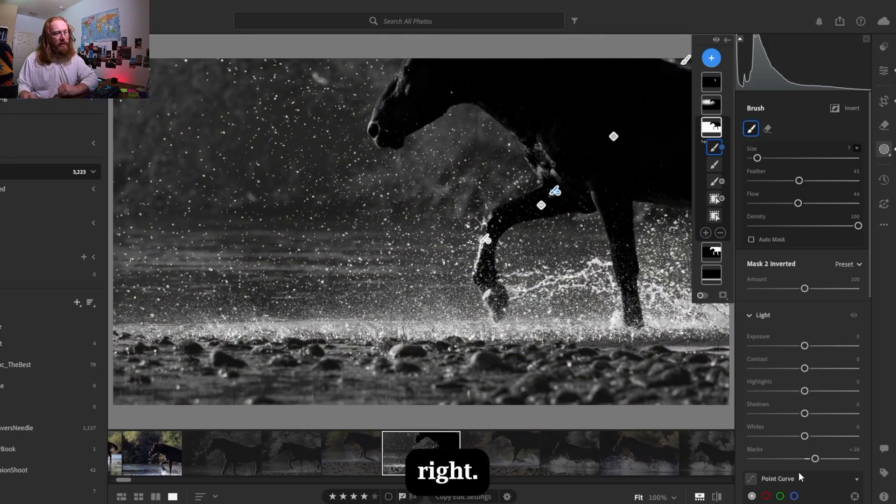
pyautogui.moveTo(816, 461); pyautogui.dragTo(810, 462)
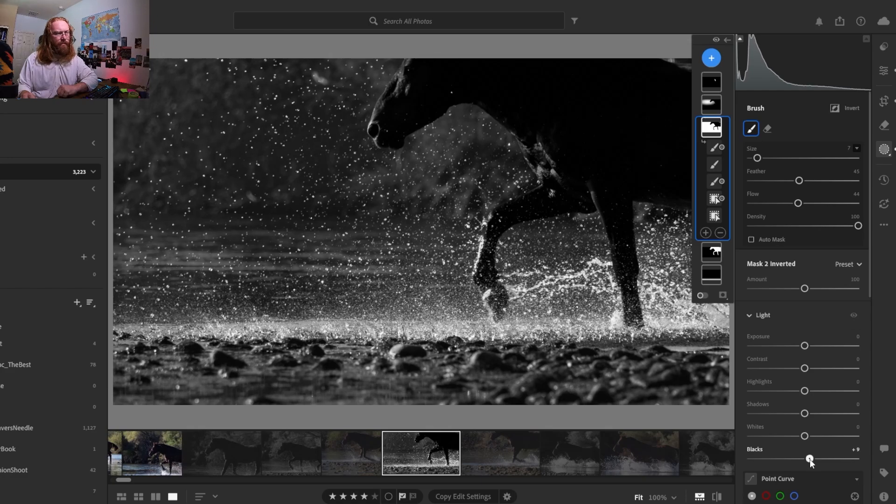
pyautogui.moveTo(811, 460); pyautogui.dragTo(811, 459)
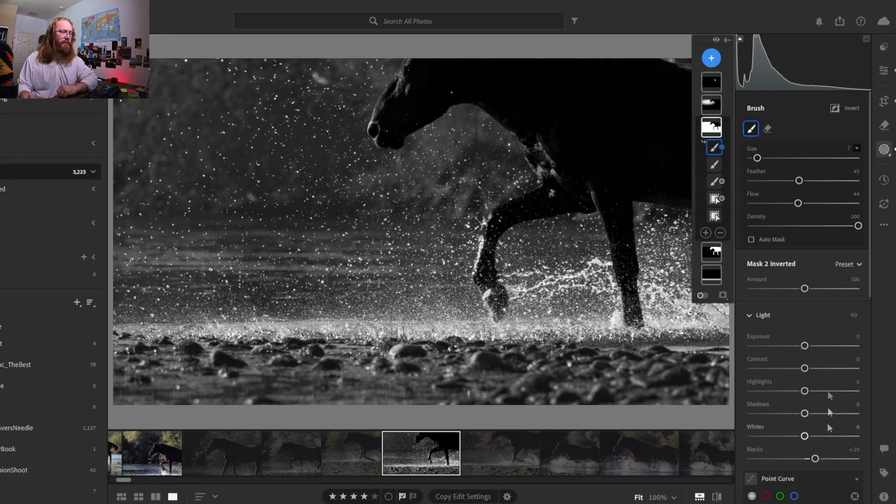
# Step: Select the Mask 2 Inverted mask and turn its overlay on
pyautogui.rightClick(716, 131)
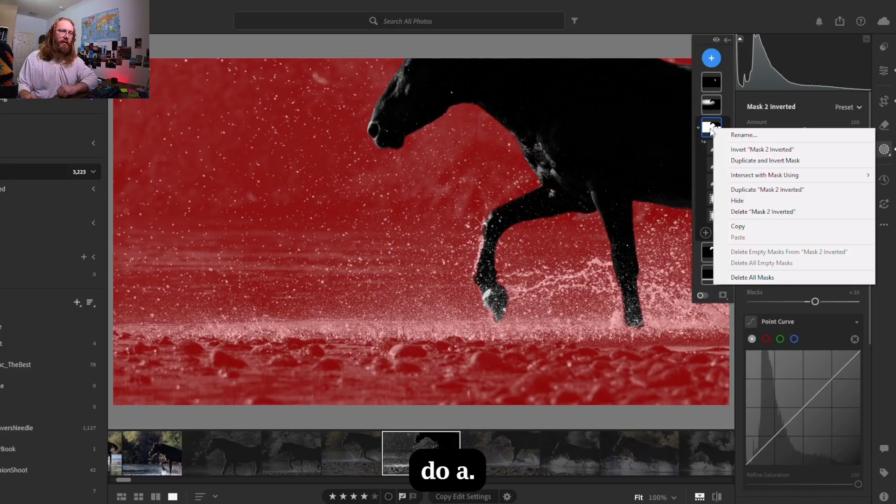
pyautogui.click(710, 129)
pyautogui.click(711, 129)
pyautogui.click(703, 296)
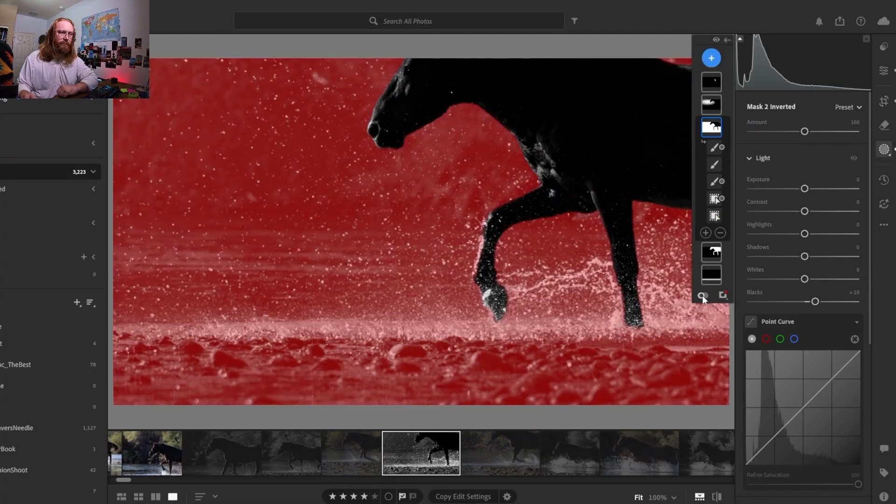
# Step: Subtract a slightly tilted linear gradient from Mask 2 Inverted, fading it out from chest level down to the splashing water, and hide the overlay
pyautogui.click(722, 232)
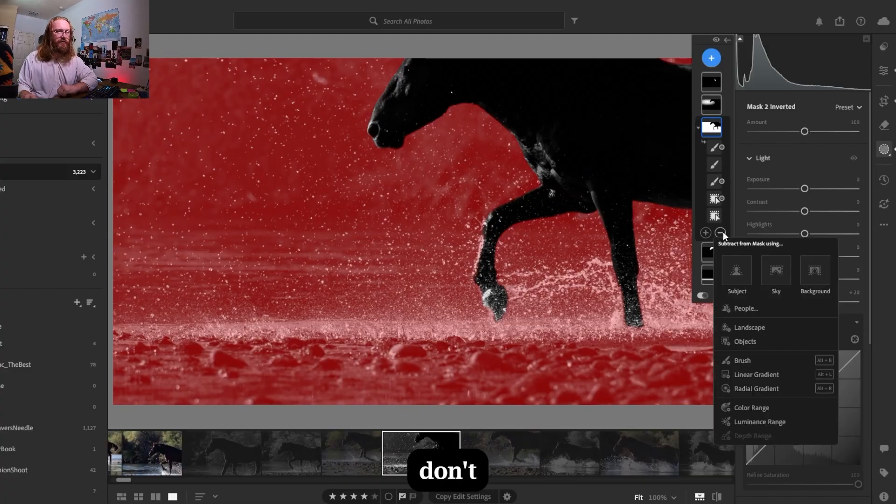
pyautogui.click(747, 375)
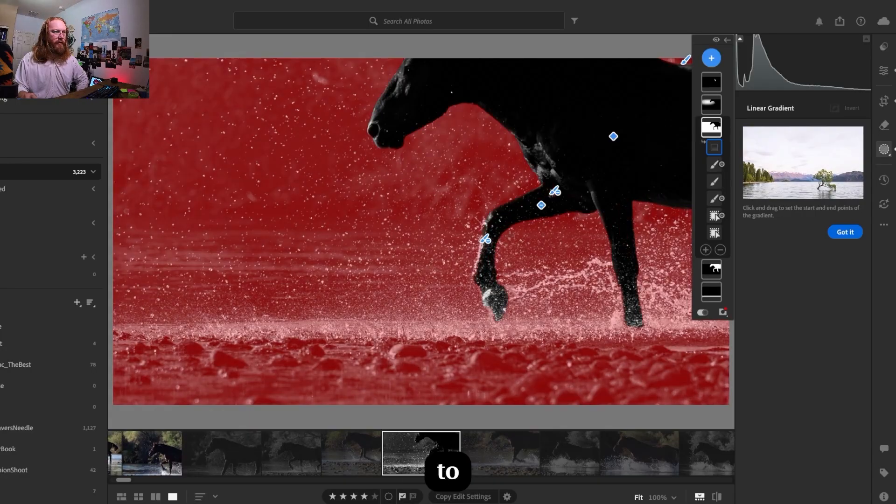
pyautogui.moveTo(510, 236); pyautogui.dragTo(506, 385)
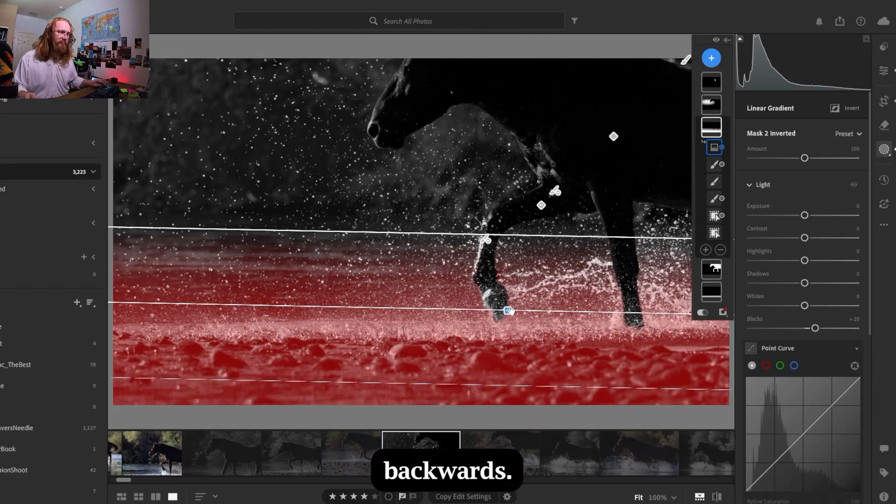
pyautogui.hotkey('ctrl', 'z')
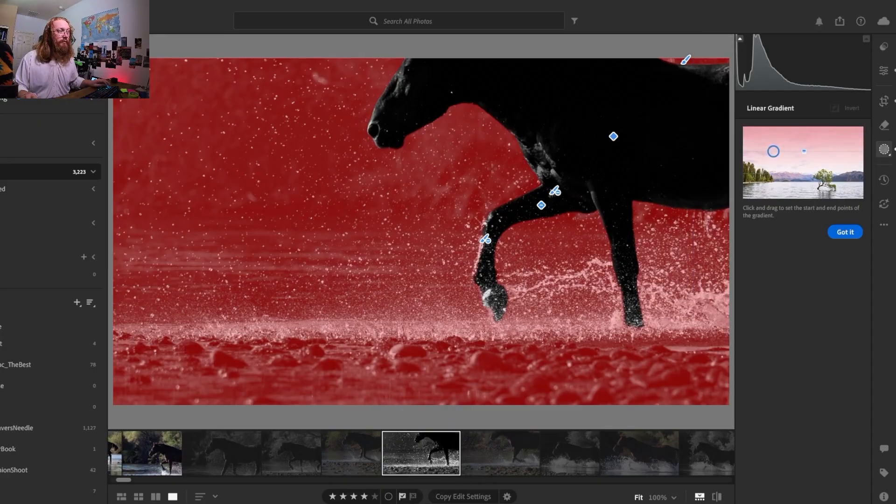
pyautogui.moveTo(492, 212); pyautogui.dragTo(487, 154)
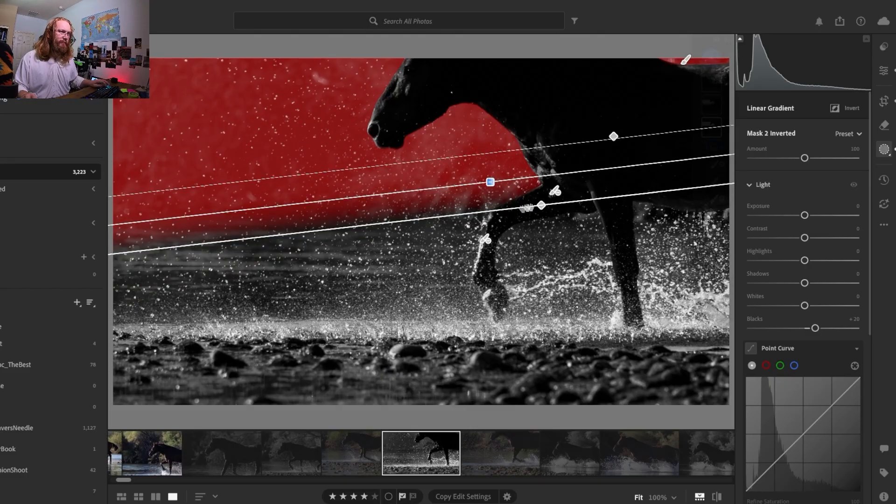
pyautogui.moveTo(528, 208); pyautogui.dragTo(527, 253)
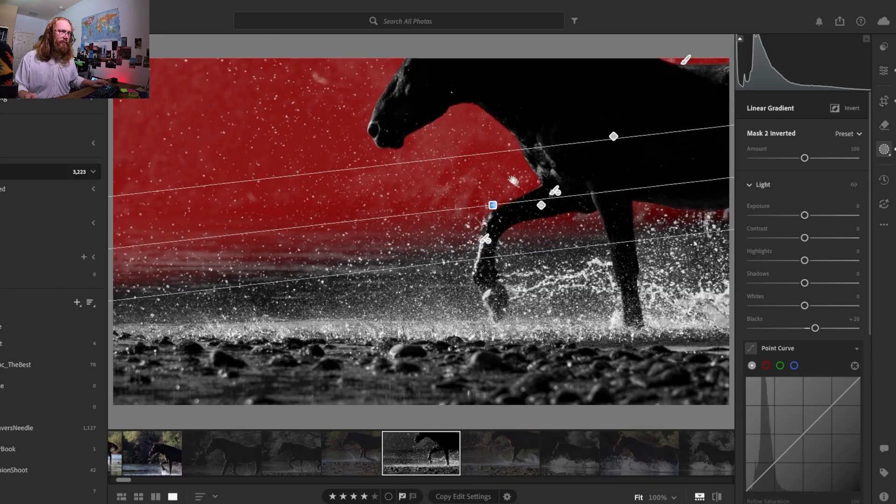
pyautogui.moveTo(491, 152); pyautogui.dragTo(492, 147)
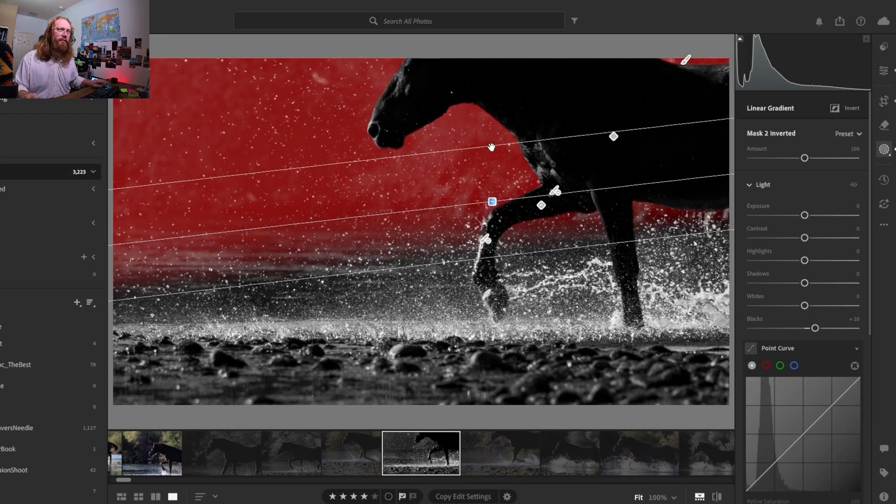
pyautogui.moveTo(502, 256); pyautogui.dragTo(501, 269)
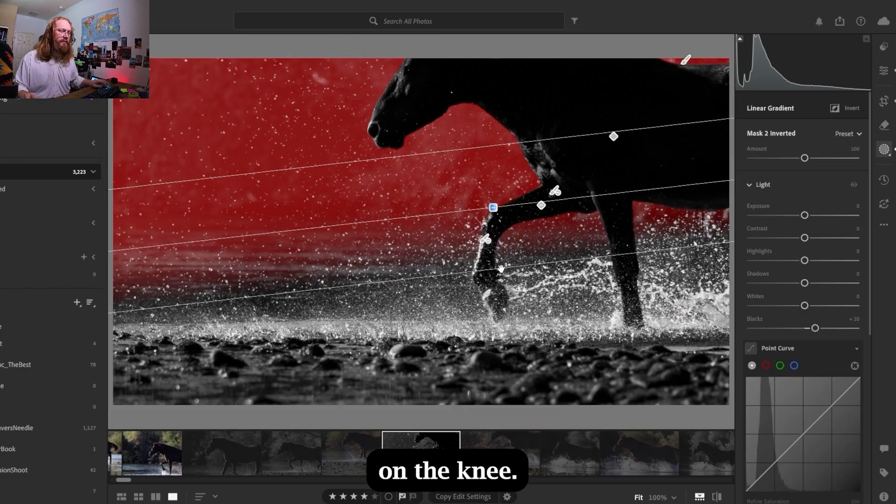
pyautogui.click(715, 132)
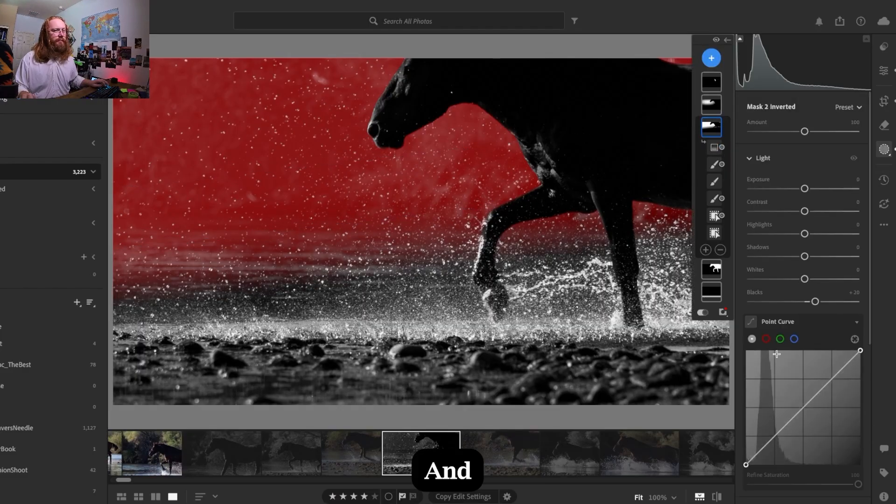
pyautogui.click(703, 312)
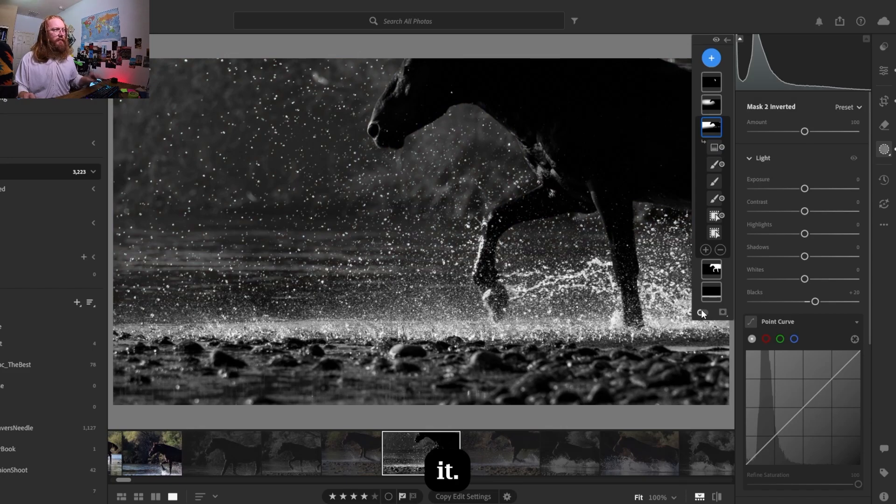
# Step: Subtract a large radial gradient from Mask 2 Inverted, centred on the background in front of the horse's head, with Feather 56
pyautogui.click(718, 129)
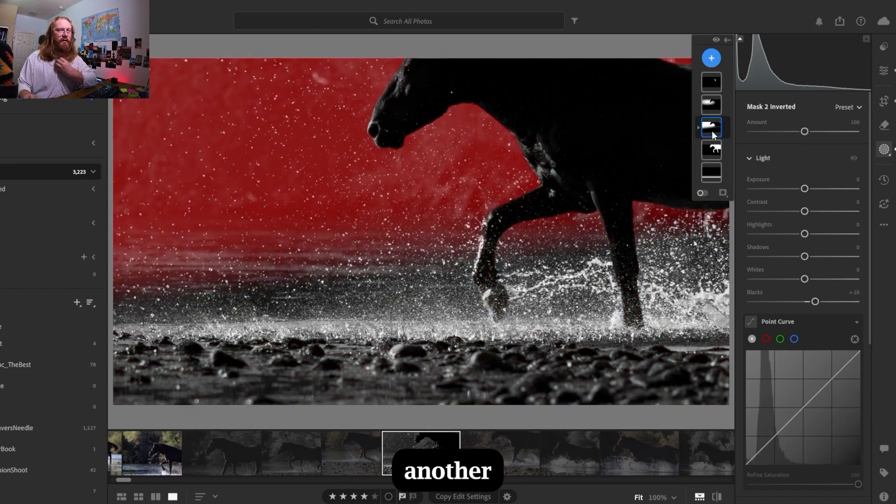
pyautogui.click(698, 127)
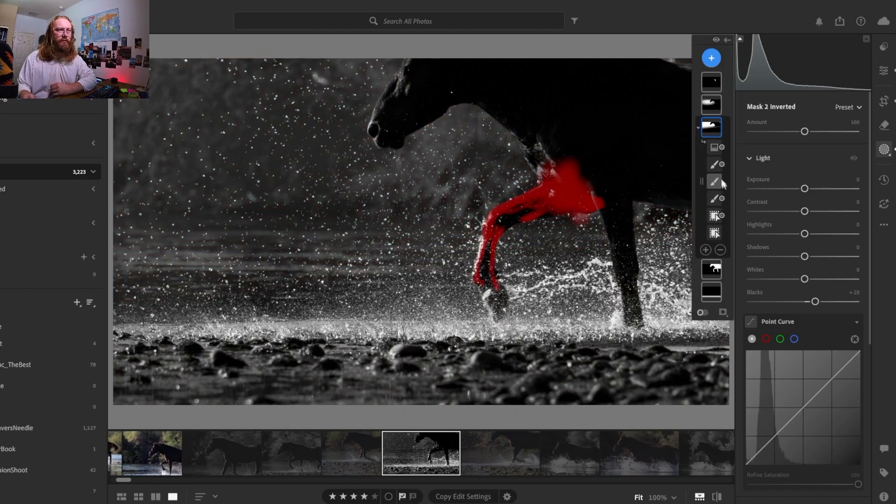
pyautogui.click(721, 251)
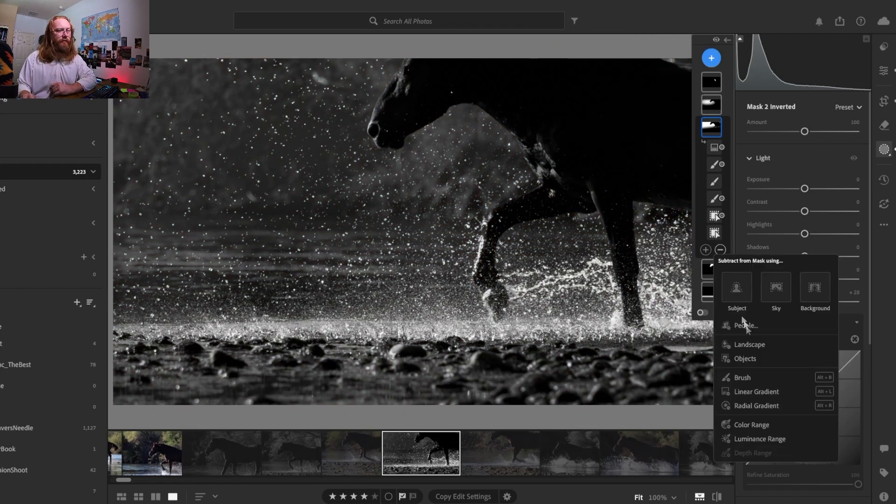
pyautogui.click(746, 406)
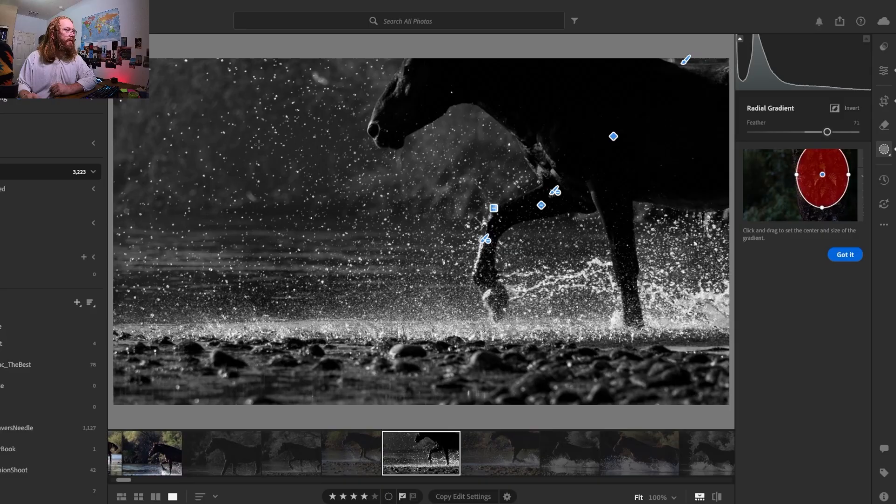
pyautogui.moveTo(211, 162)
pyautogui.mouseDown()
pyautogui.moveTo(279, 134)
pyautogui.moveTo(319, 134)
pyautogui.moveTo(330, 107)
pyautogui.moveTo(411, 58)
pyautogui.moveTo(464, 30)
pyautogui.moveTo(509, 27)
pyautogui.moveTo(510, 4)
pyautogui.moveTo(551, 2)
pyautogui.moveTo(506, 31)
pyautogui.mouseUp()
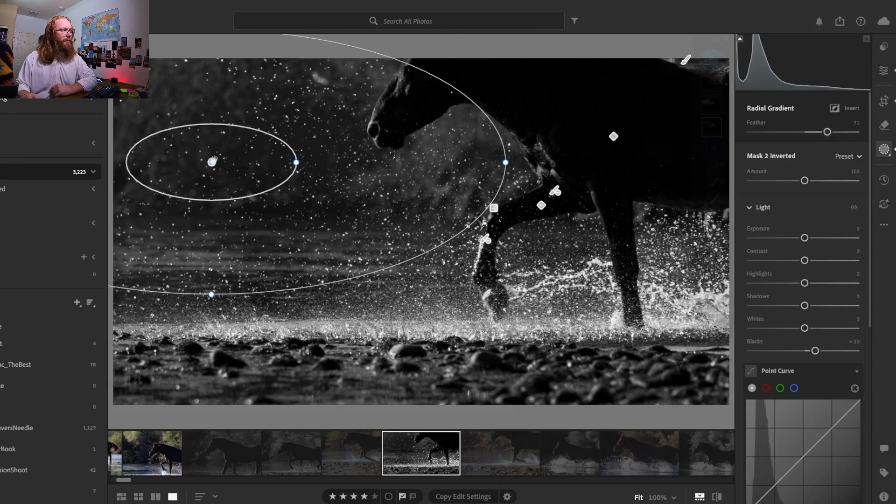
pyautogui.moveTo(212, 162); pyautogui.dragTo(226, 137)
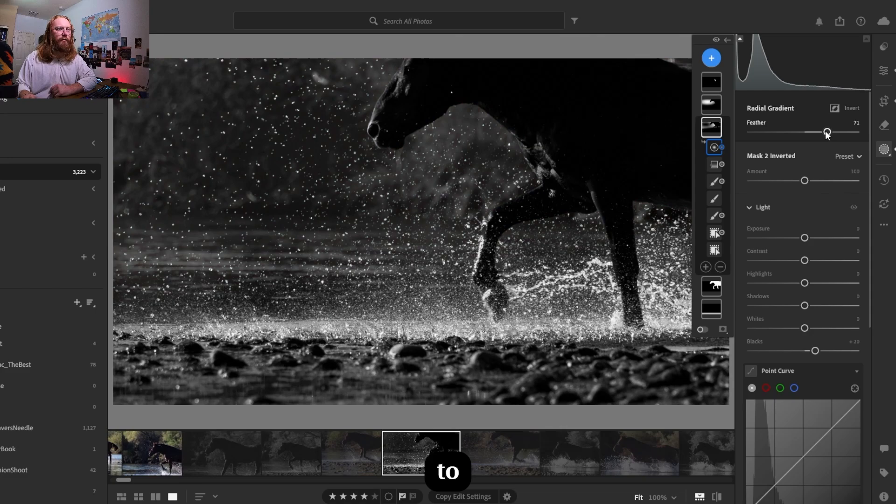
pyautogui.moveTo(827, 133); pyautogui.dragTo(817, 135)
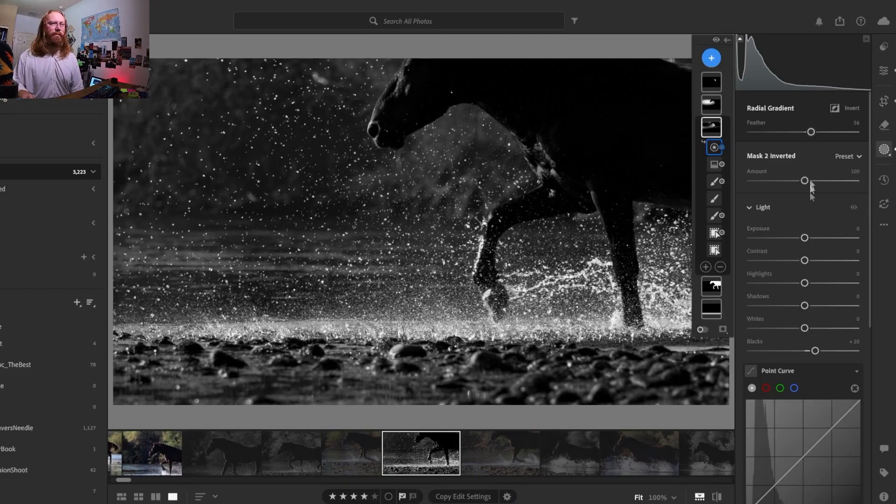
pyautogui.moveTo(811, 134); pyautogui.dragTo(812, 134)
pyautogui.moveTo(719, 134)
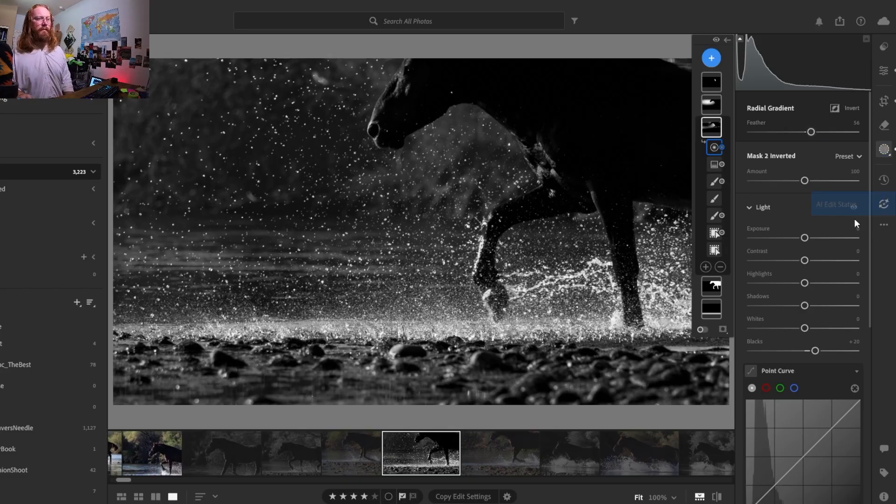
# Step: Set Blacks to +10 and Shadows to +19 on Mask 1, the linear gradient over the foreground rocks
pyautogui.click(722, 313)
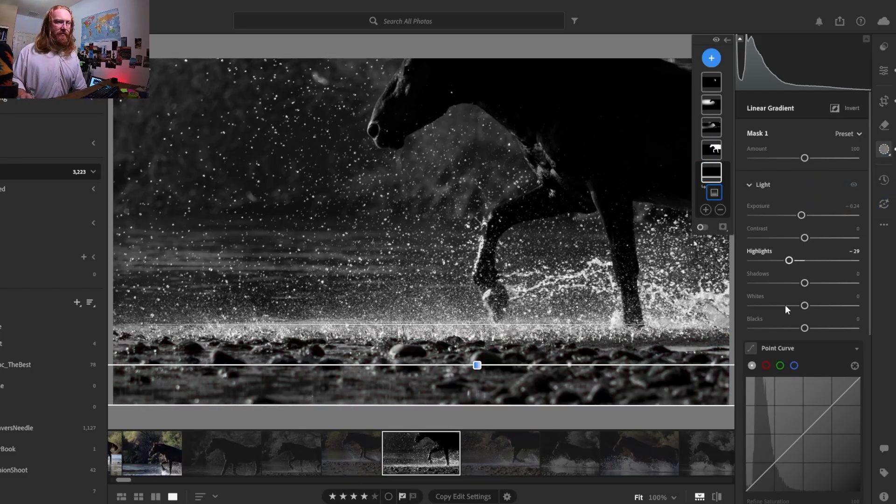
pyautogui.moveTo(805, 329); pyautogui.dragTo(811, 328)
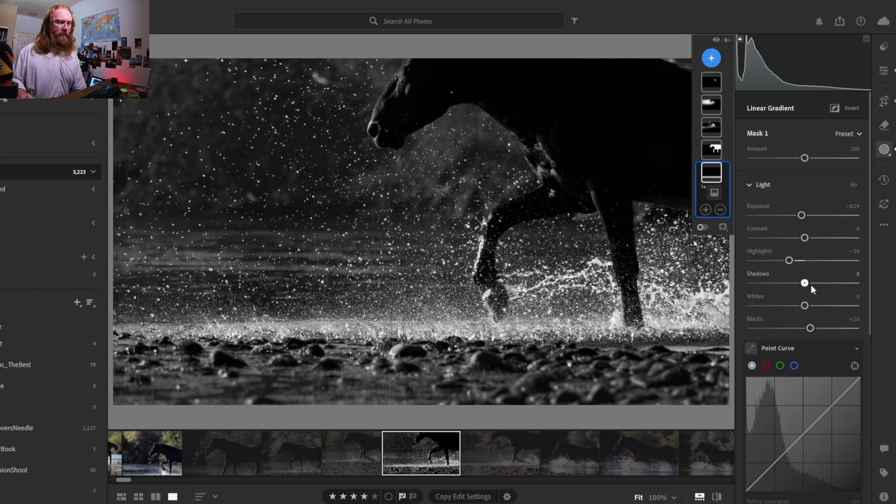
pyautogui.moveTo(818, 283); pyautogui.dragTo(815, 283)
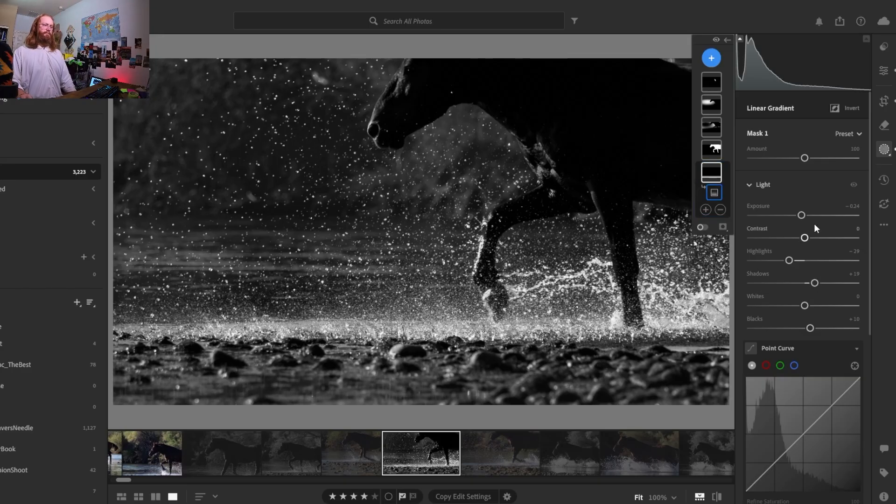
pyautogui.moveTo(723, 173)
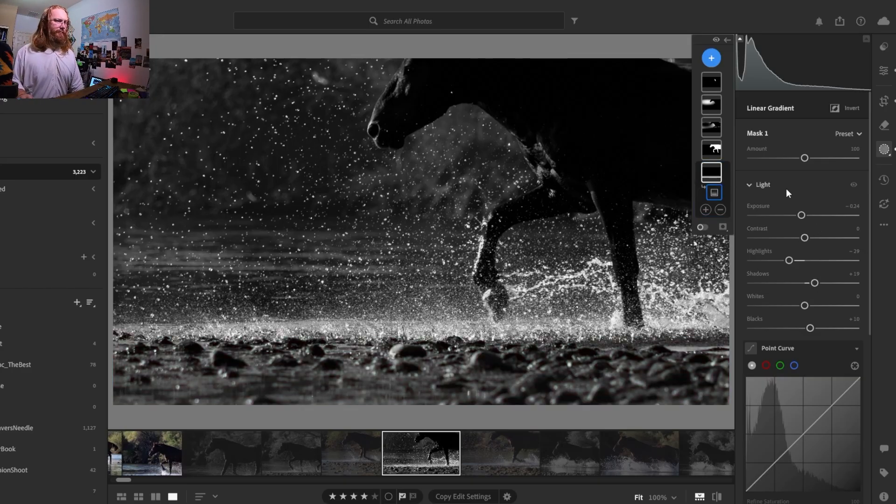
# Step: Add a Luminance Range mask sampled from the bright splash behind the planted foreleg, and show its overlay
pyautogui.click(712, 58)
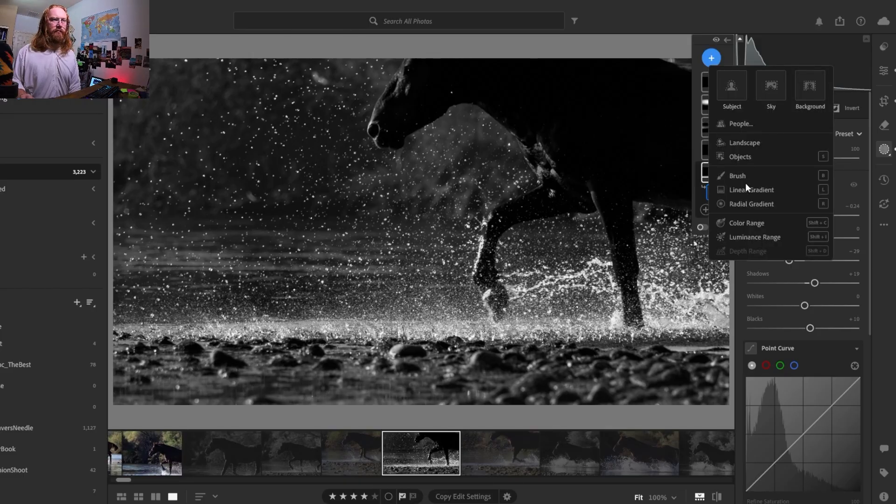
pyautogui.click(742, 237)
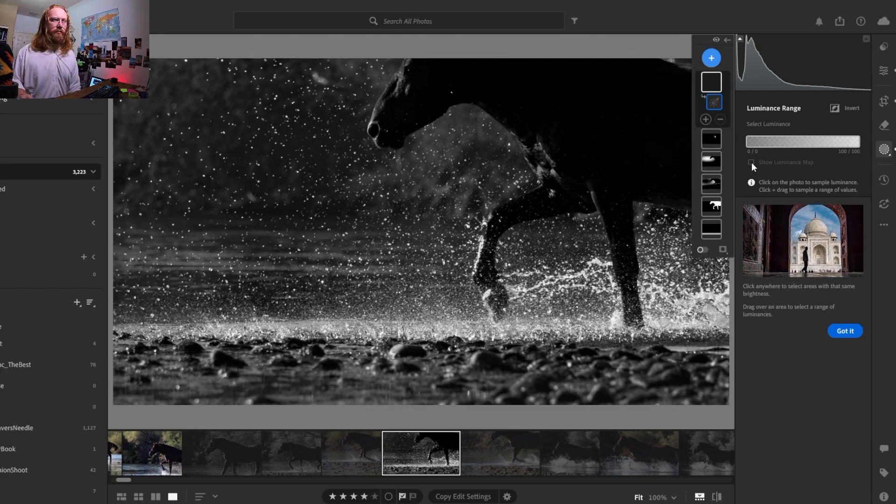
pyautogui.click(701, 306)
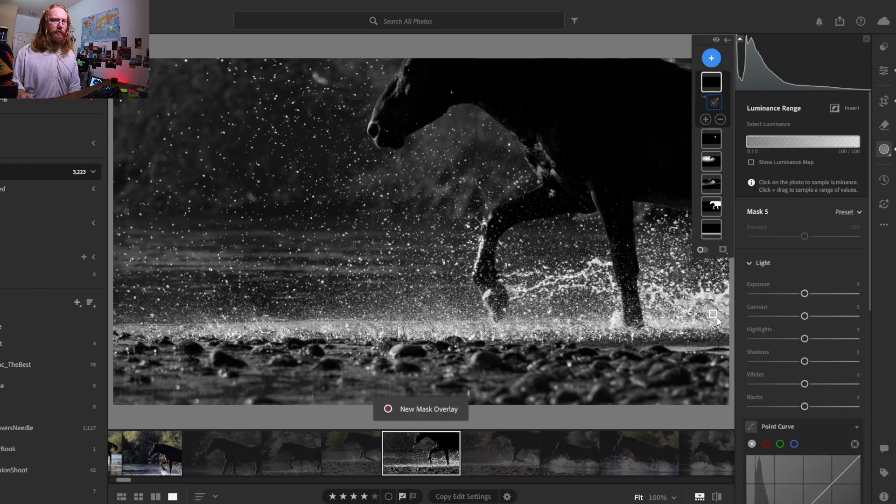
pyautogui.click(719, 324)
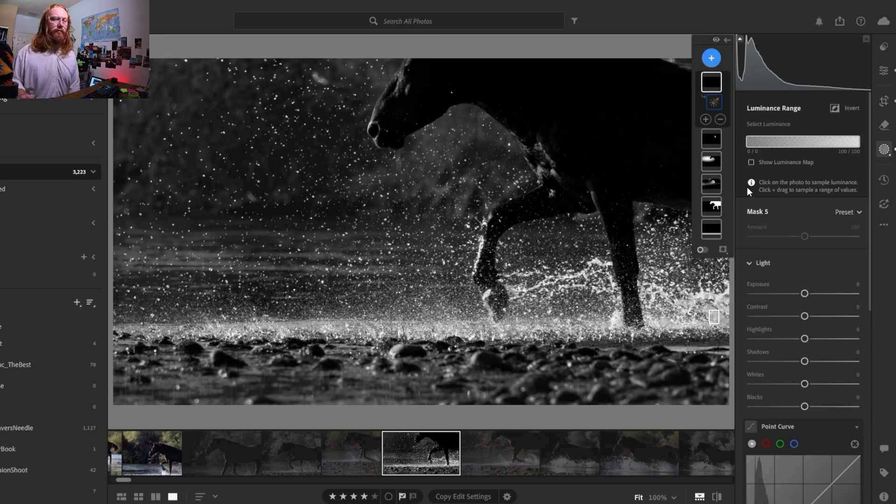
pyautogui.click(702, 249)
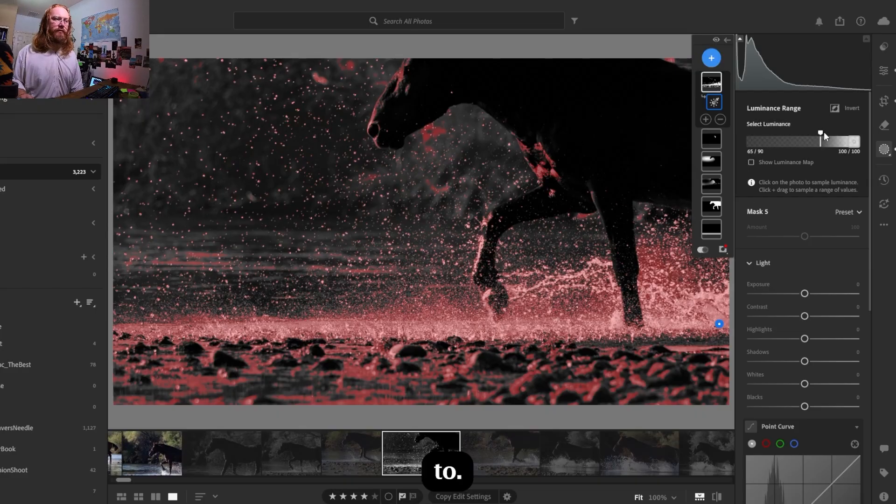
# Step: Narrow Mask 5's luminance range to 96–100 and brush the bright highlights on the horse's chest and muzzle out of the mask
pyautogui.moveTo(824, 133); pyautogui.dragTo(844, 135)
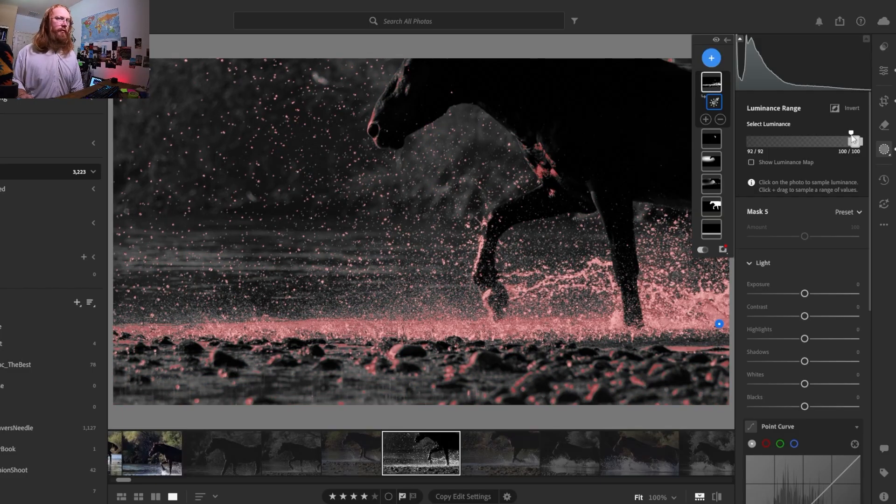
pyautogui.moveTo(845, 133); pyautogui.dragTo(857, 136)
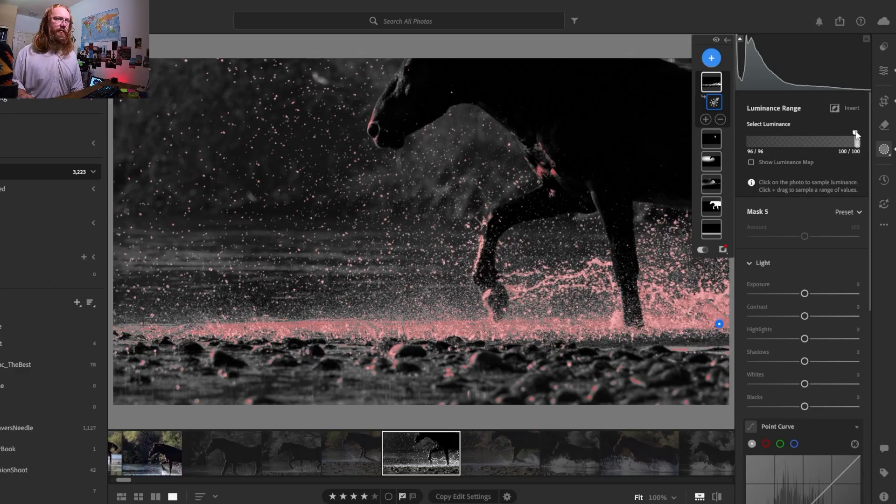
pyautogui.click(721, 120)
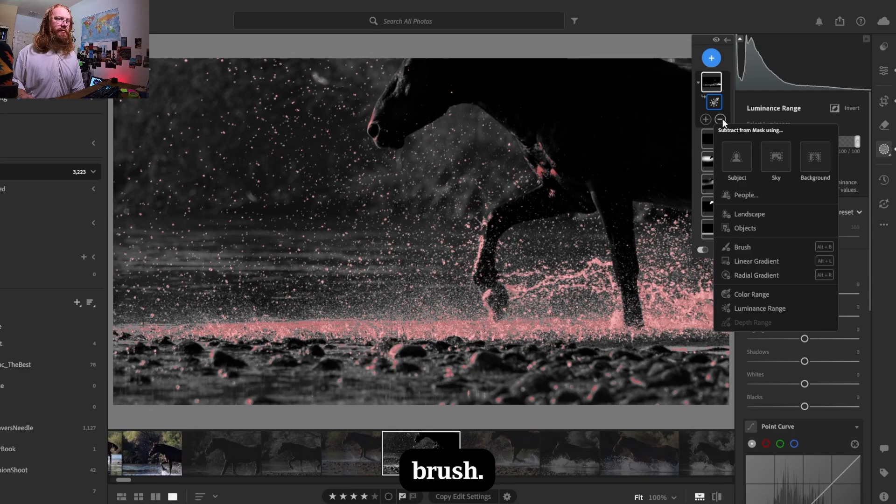
pyautogui.click(736, 246)
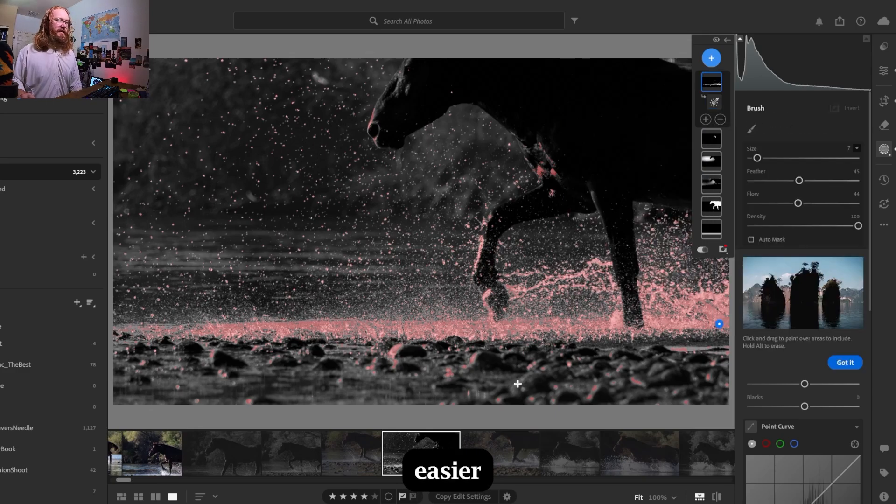
pyautogui.scroll(3, 531, 136)
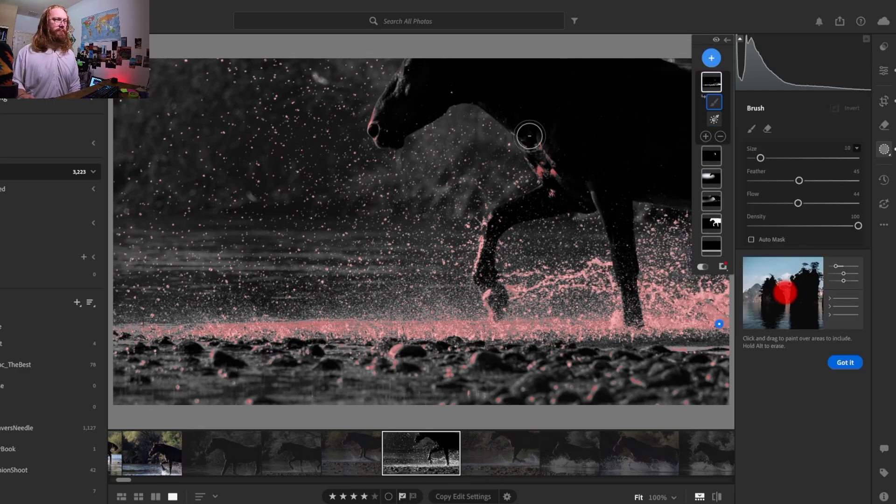
pyautogui.moveTo(534, 139)
pyautogui.mouseDown()
pyautogui.moveTo(556, 194)
pyautogui.moveTo(570, 184)
pyautogui.moveTo(440, 102)
pyautogui.mouseUp()
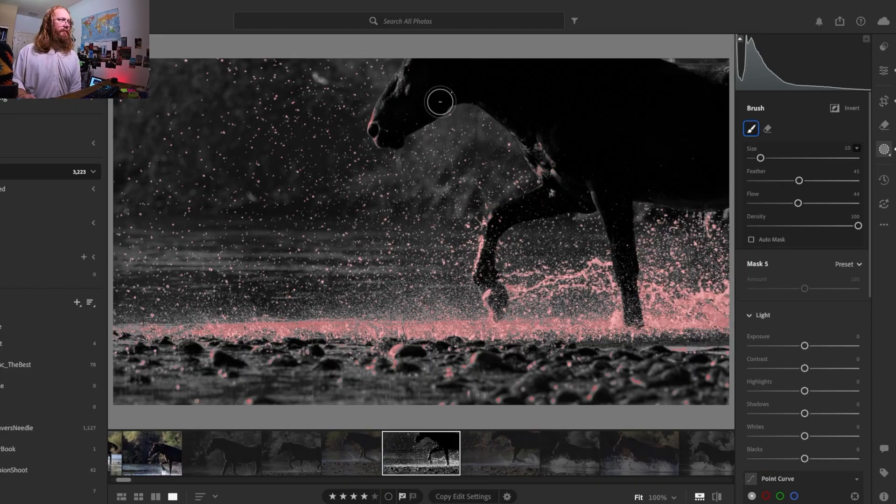
pyautogui.moveTo(383, 114); pyautogui.dragTo(385, 133)
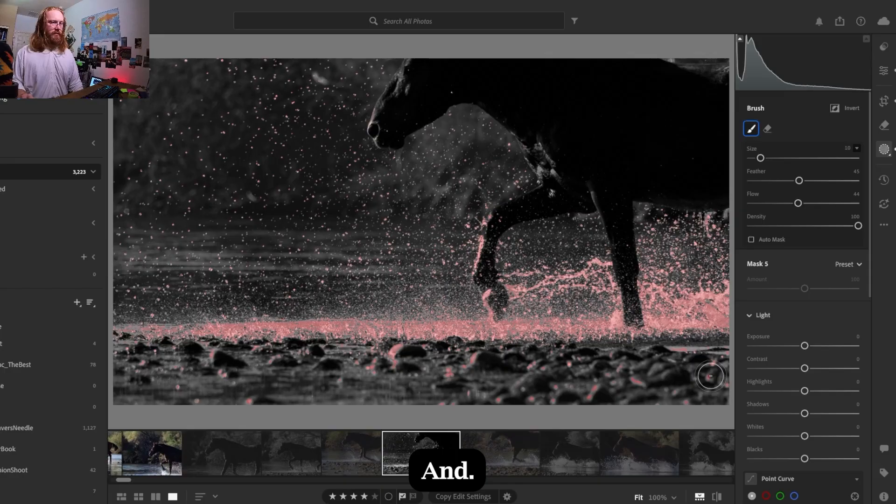
# Step: Brush the foreground rocks out of Mask 5 with a subtracting brush at size 13 and Feather 15
pyautogui.scroll(8, 689, 388)
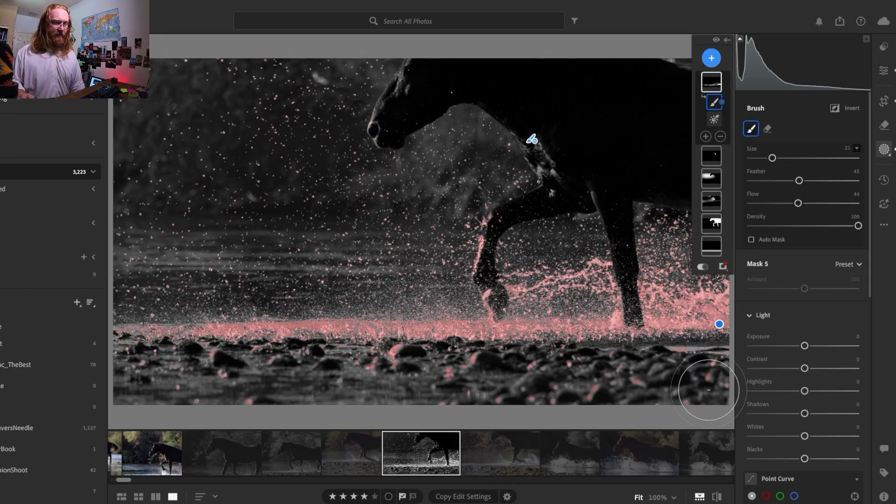
pyautogui.scroll(1, 696, 388)
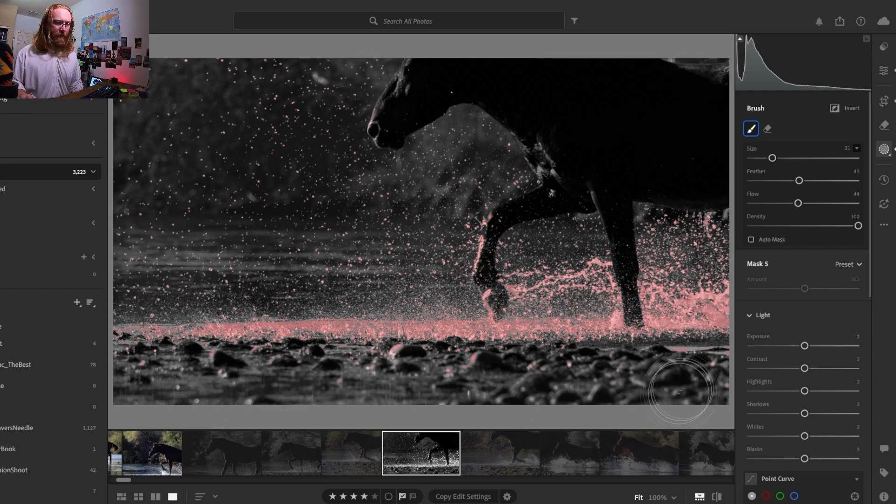
pyautogui.scroll(-3, 693, 359)
pyautogui.scroll(-2, 691, 360)
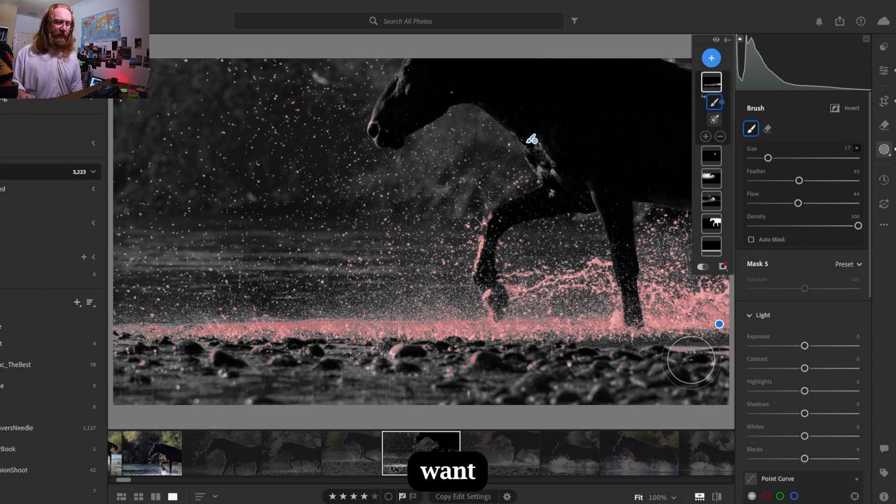
pyautogui.scroll(-3, 700, 364)
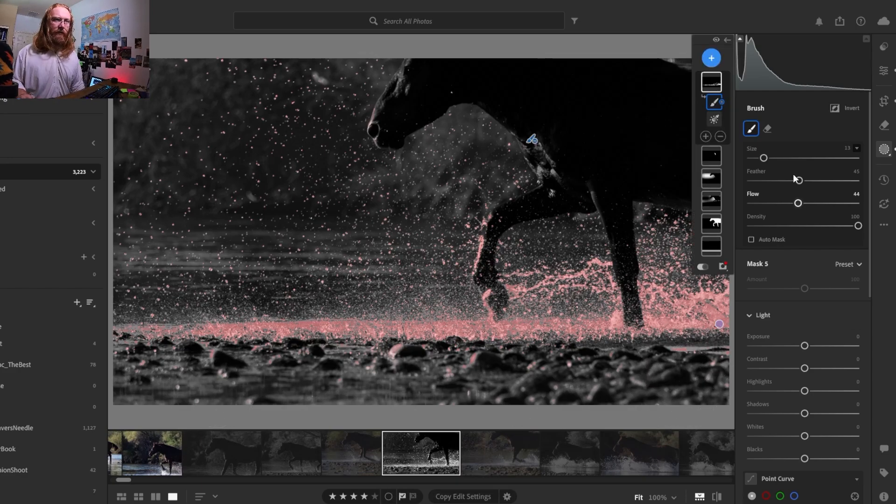
pyautogui.moveTo(799, 180); pyautogui.dragTo(768, 181)
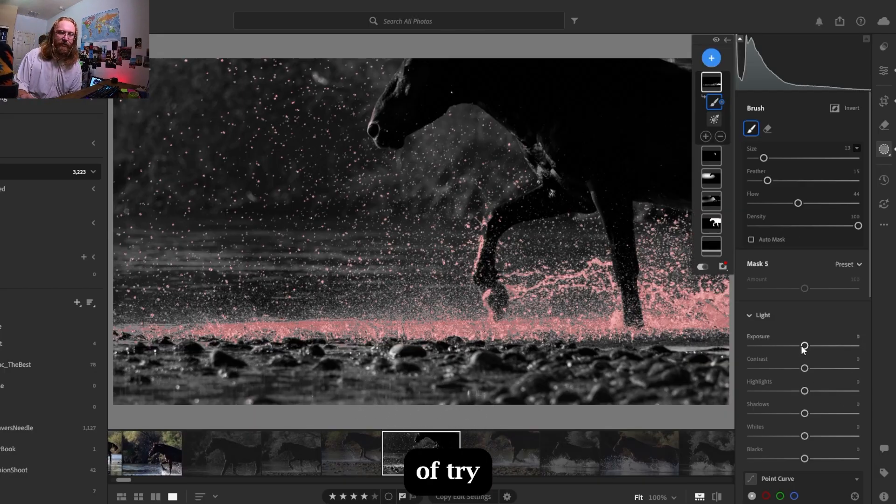
# Step: Try Exposure −0.20 on Mask 5 with the automatic mask overlay turned off, and undo the exposure change
pyautogui.moveTo(800, 346)
pyautogui.mouseDown()
pyautogui.moveTo(790, 347)
pyautogui.moveTo(799, 346)
pyautogui.mouseUp()
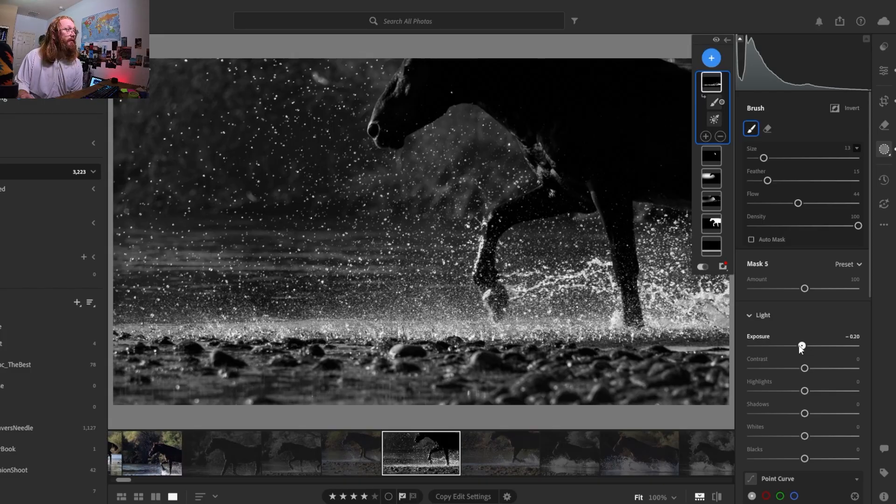
pyautogui.click(703, 266)
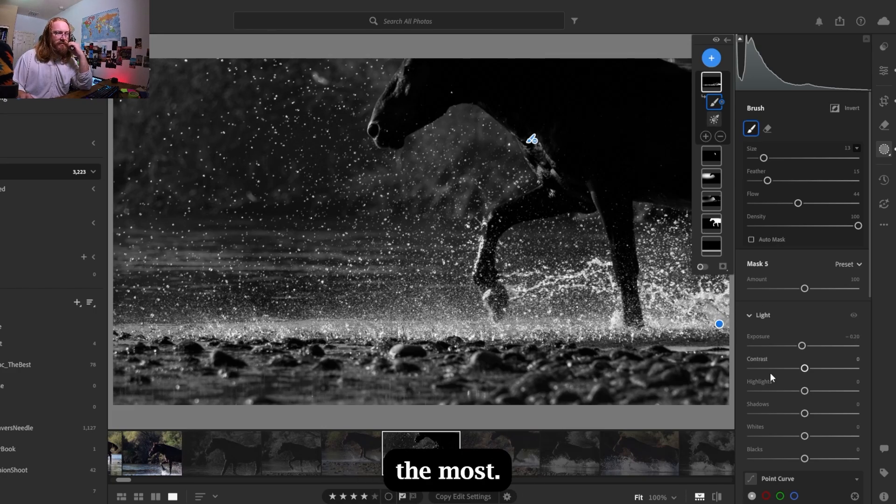
pyautogui.moveTo(871, 294); pyautogui.dragTo(876, 327)
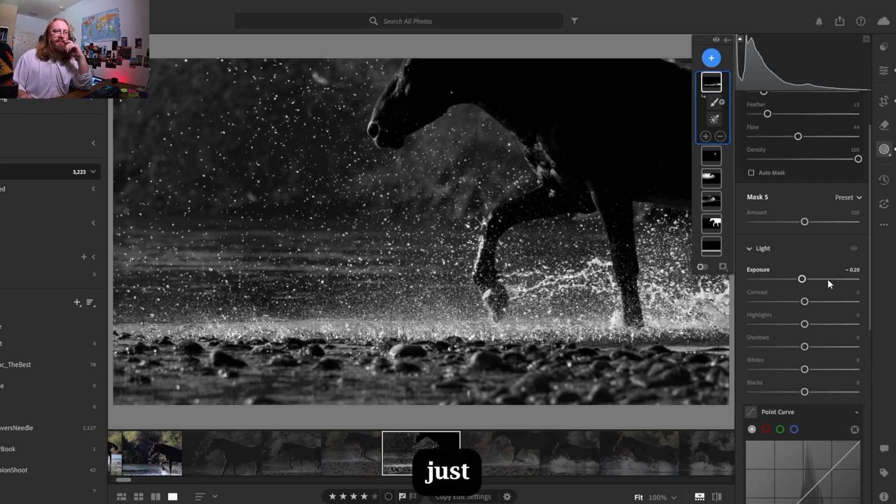
pyautogui.hotkey('ctrl', 'z')
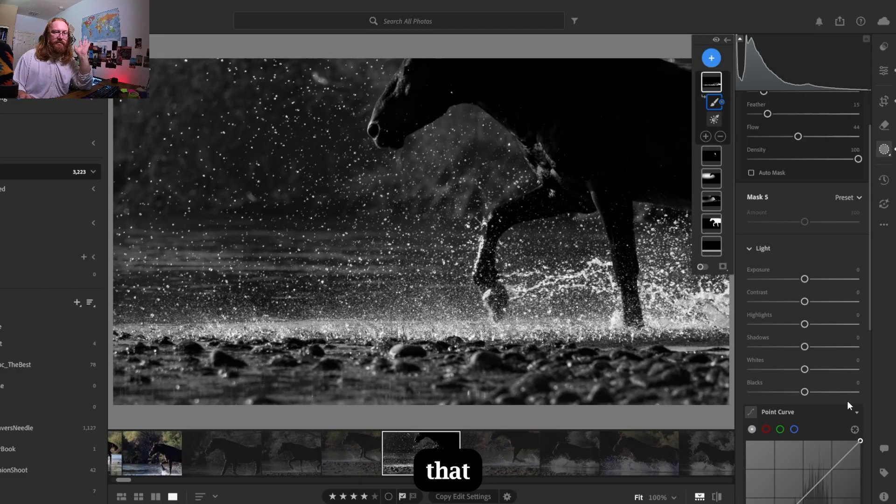
# Step: Try an S-shaped point curve on Mask 5, lowering its white end, an upper point to 76.9 / 70.6 and a middle point
pyautogui.moveTo(868, 328); pyautogui.dragTo(875, 388)
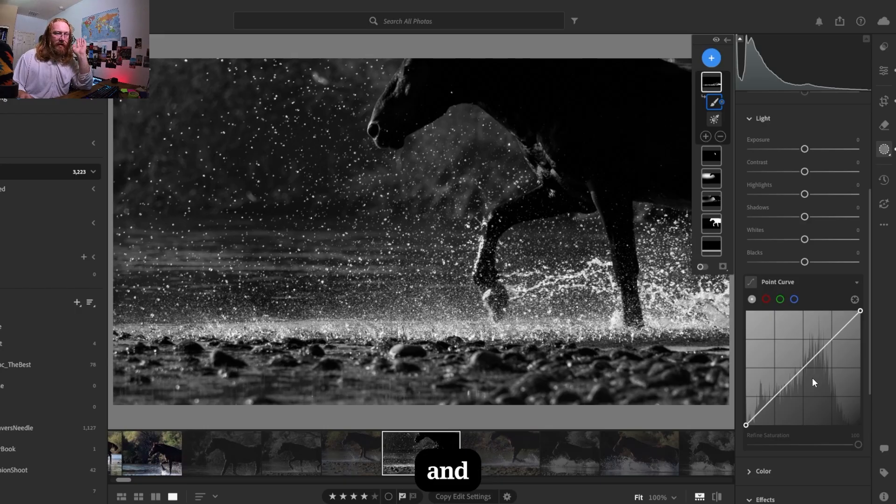
pyautogui.click(832, 340)
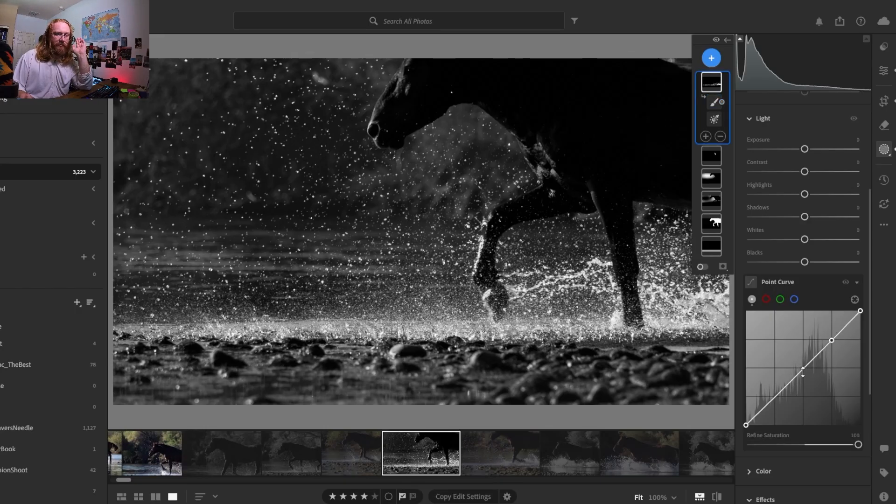
pyautogui.click(801, 369)
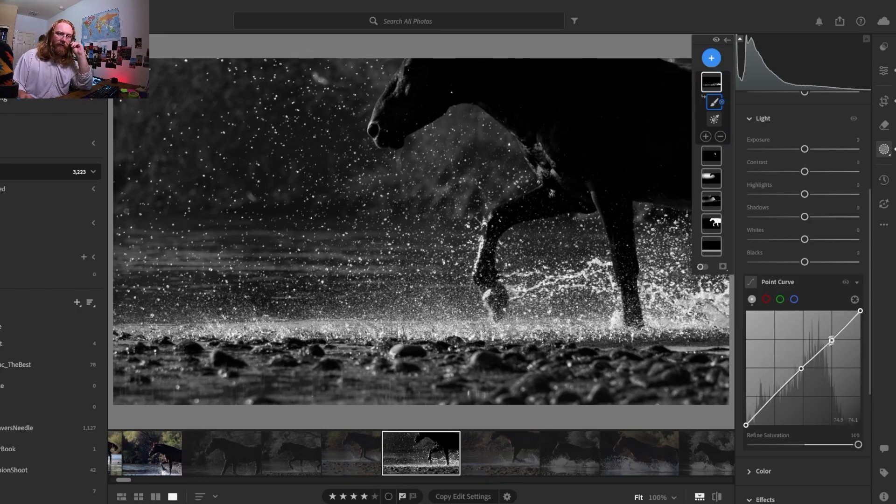
pyautogui.moveTo(861, 313); pyautogui.dragTo(862, 323)
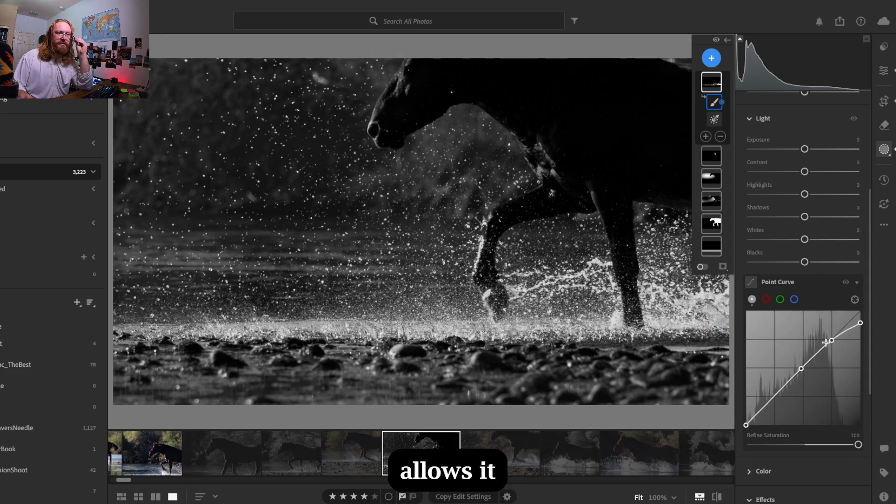
pyautogui.moveTo(832, 341); pyautogui.dragTo(834, 345)
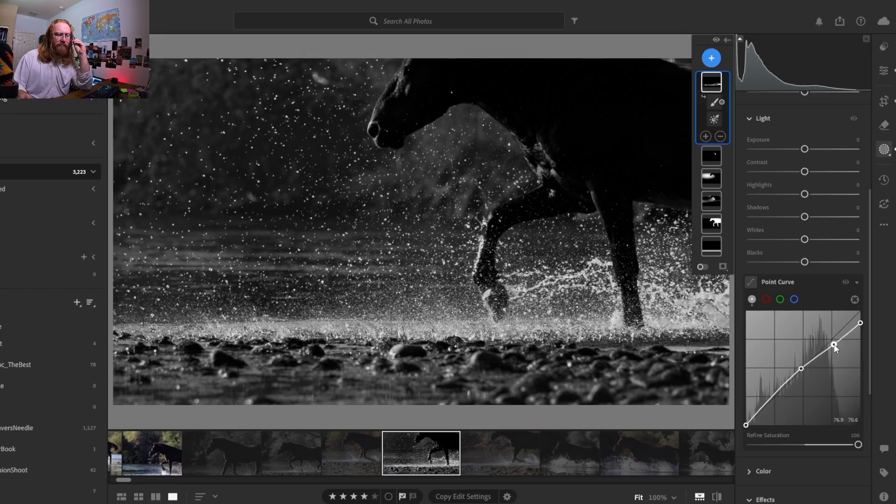
pyautogui.moveTo(801, 369); pyautogui.dragTo(818, 379)
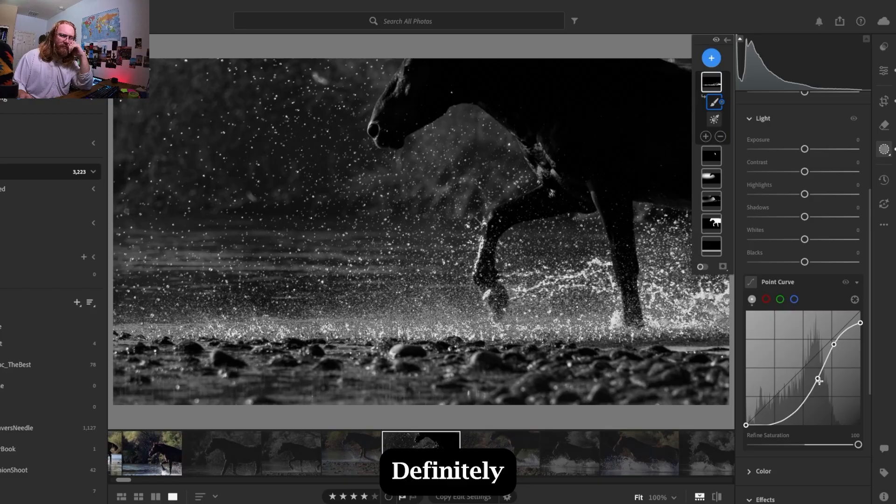
# Step: Straighten Mask 5's point curve by deleting its two highest points and moving the remaining added point to 99.2 / 100
pyautogui.doubleClick(859, 325)
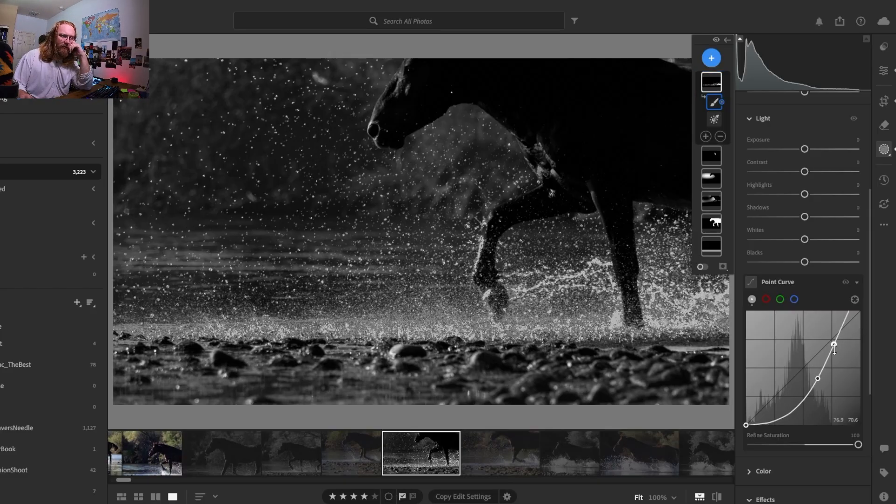
pyautogui.doubleClick(834, 346)
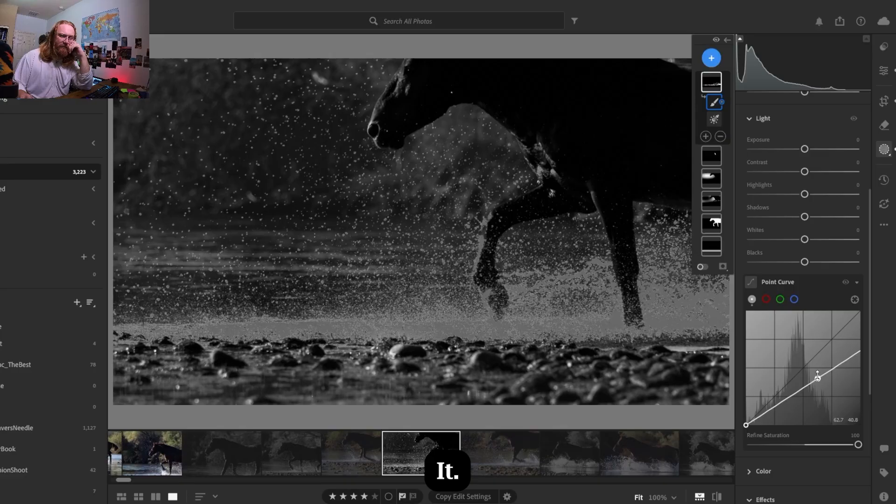
pyautogui.moveTo(818, 377); pyautogui.dragTo(857, 310)
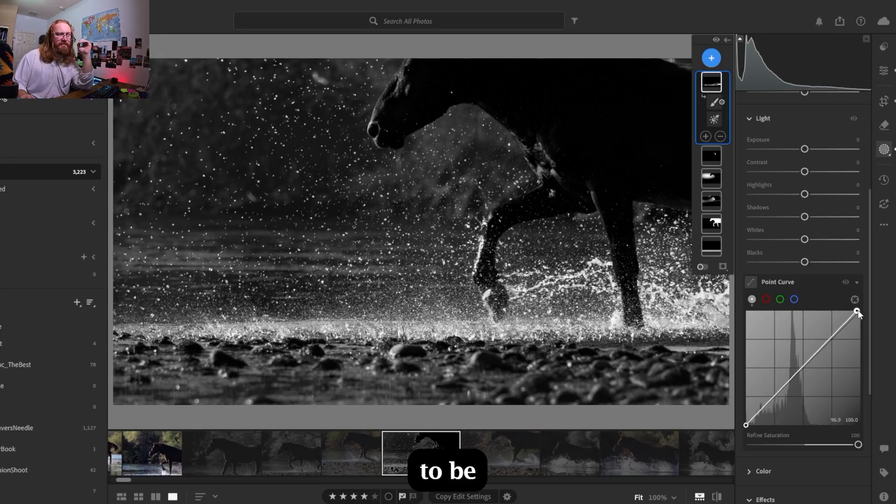
pyautogui.moveTo(859, 311); pyautogui.dragTo(859, 311)
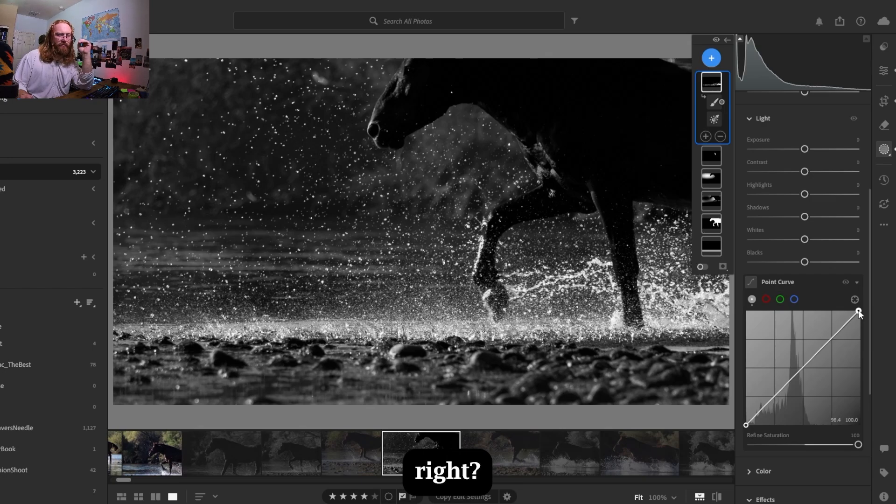
# Step: Add a midtone point at 52.9 / 50.6 to Mask 5's curve and raise its black end to 0 / 1.6
pyautogui.click(807, 365)
pyautogui.moveTo(807, 366); pyautogui.dragTo(807, 368)
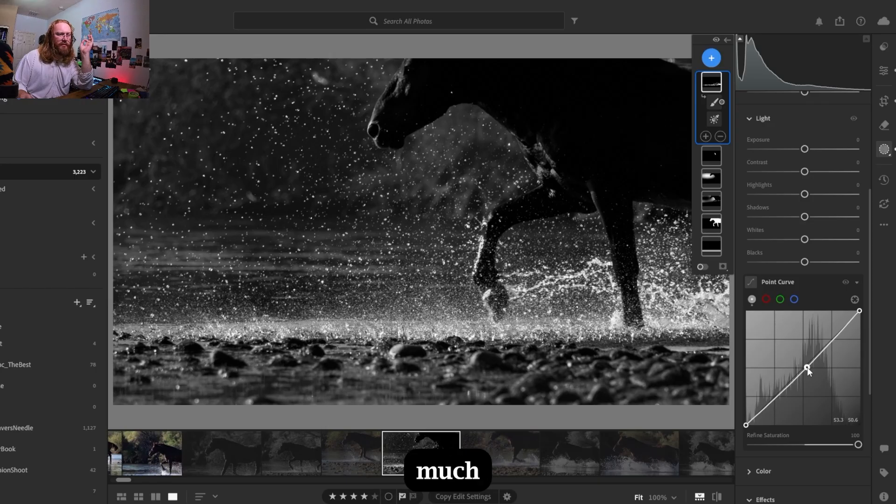
pyautogui.moveTo(808, 368); pyautogui.dragTo(807, 368)
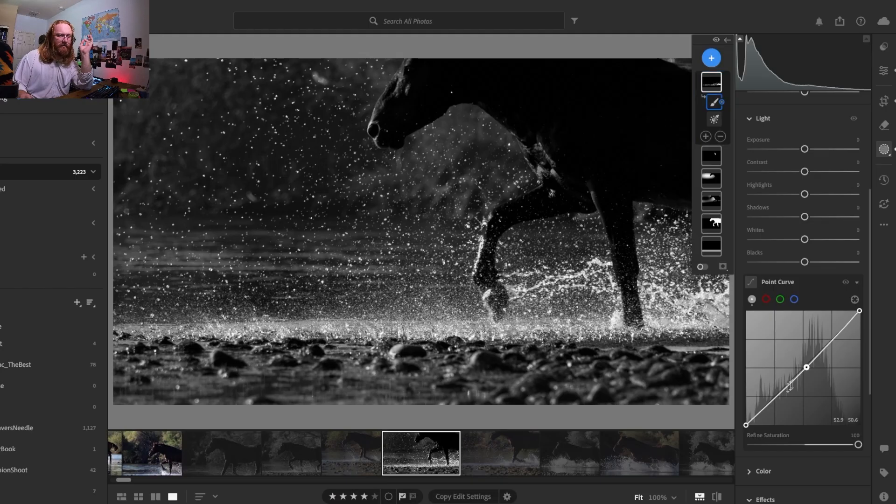
pyautogui.click(746, 425)
pyautogui.moveTo(778, 425); pyautogui.dragTo(735, 423)
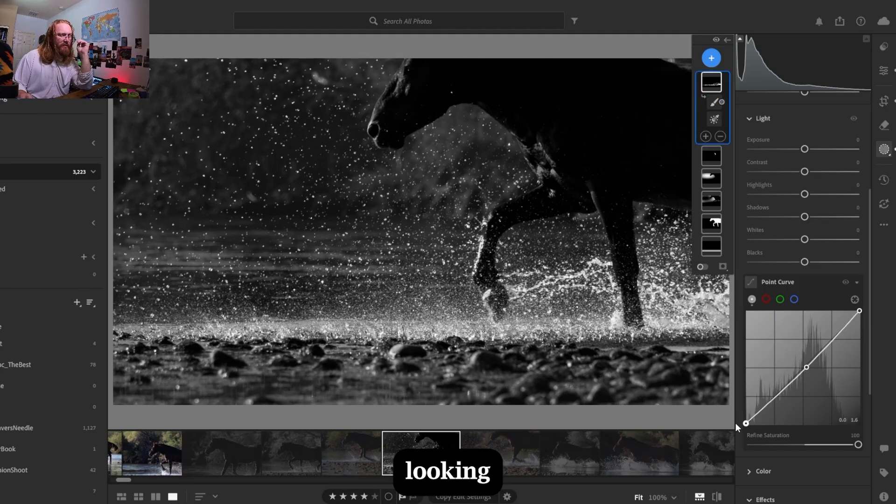
# Step: Check the splash between the horse's forelegs and set the white end of Mask 5's curve to 99.6 / 99.6
pyautogui.click(715, 102)
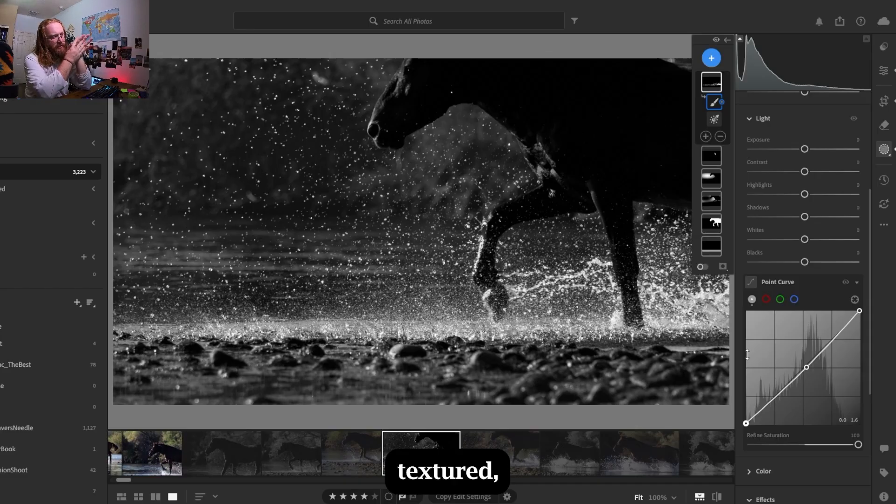
pyautogui.click(606, 317)
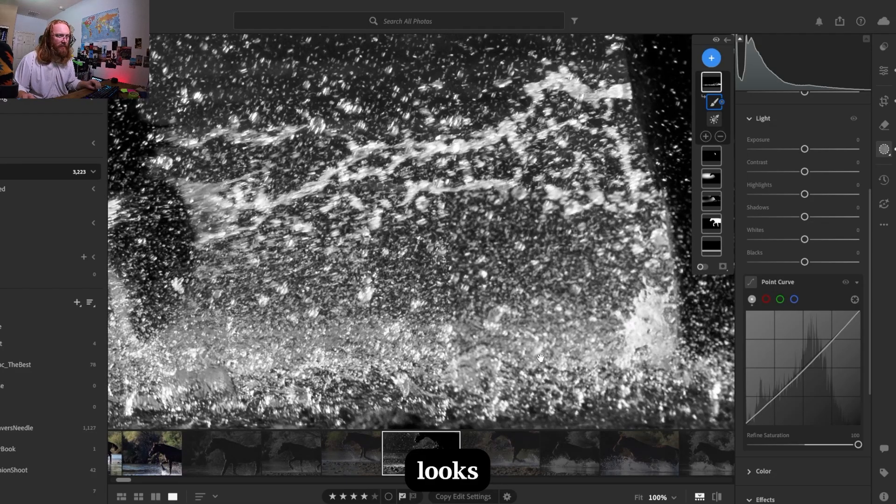
pyautogui.click(400, 270)
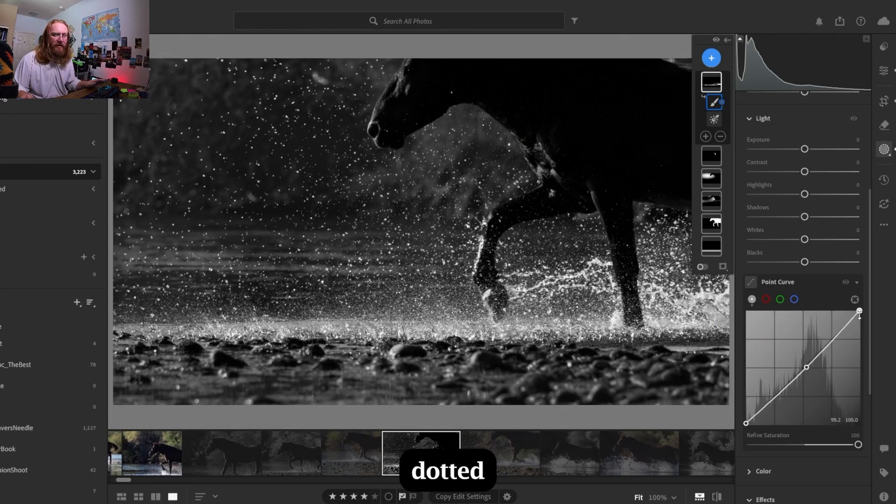
pyautogui.moveTo(860, 312)
pyautogui.mouseDown()
pyautogui.moveTo(847, 312)
pyautogui.moveTo(864, 315)
pyautogui.mouseUp()
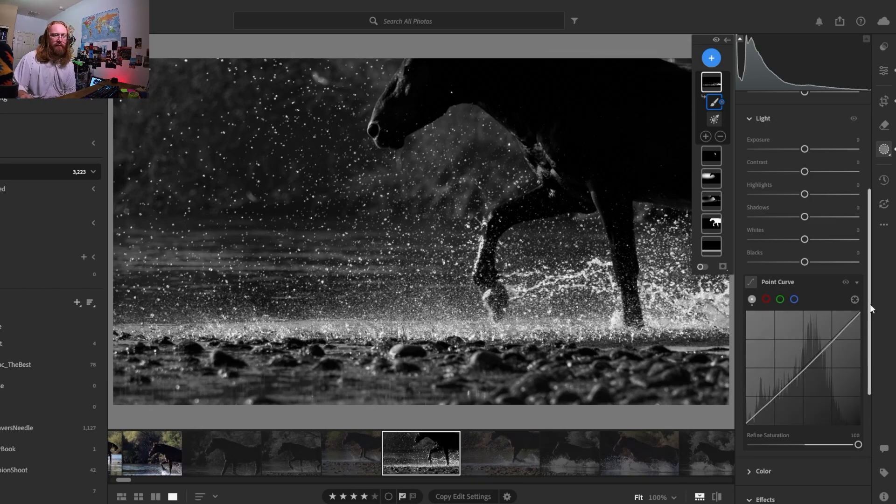
pyautogui.scroll(-2, 870, 307)
pyautogui.scroll(-2, 871, 339)
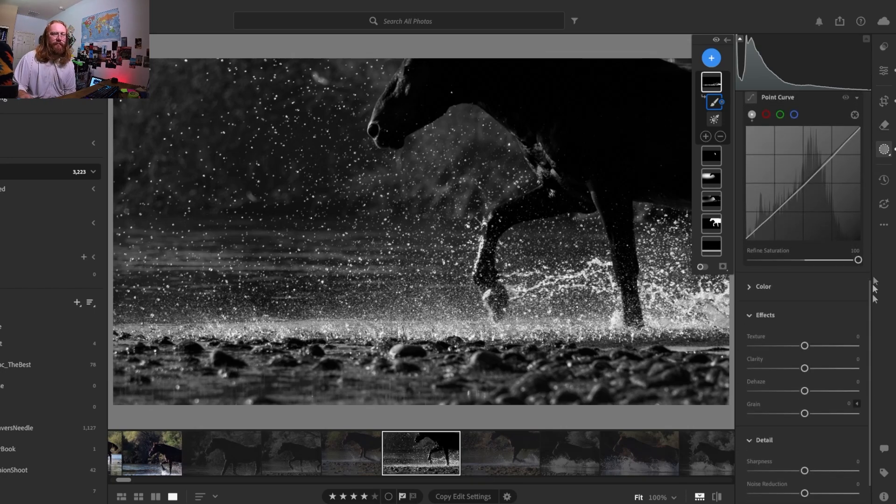
pyautogui.scroll(1, 875, 294)
pyautogui.scroll(2, 875, 294)
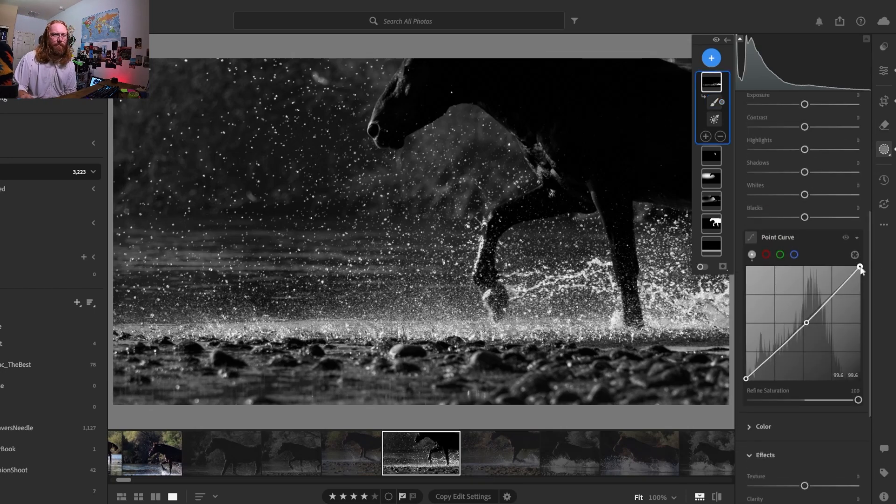
# Step: Move Mask 5's midtone curve point to 56.5 / 54.1 and set its effects to Dehaze +11 and Grain +15
pyautogui.moveTo(807, 323); pyautogui.dragTo(811, 319)
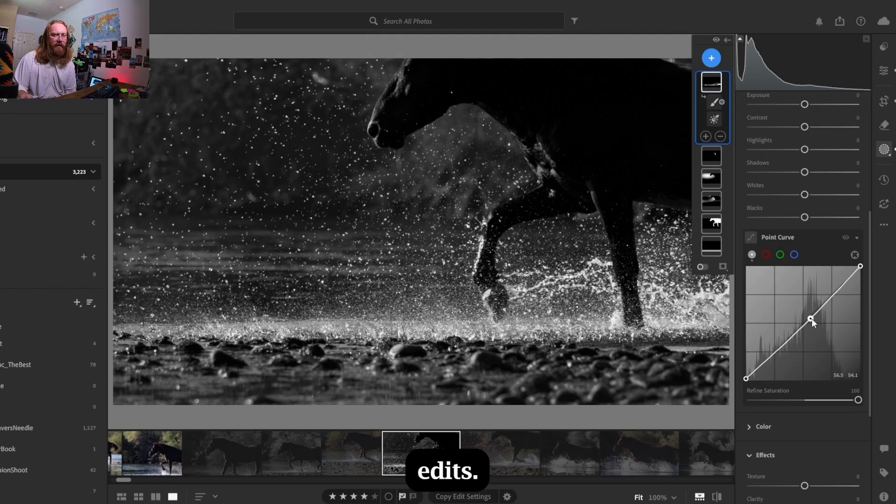
pyautogui.scroll(-5, 867, 354)
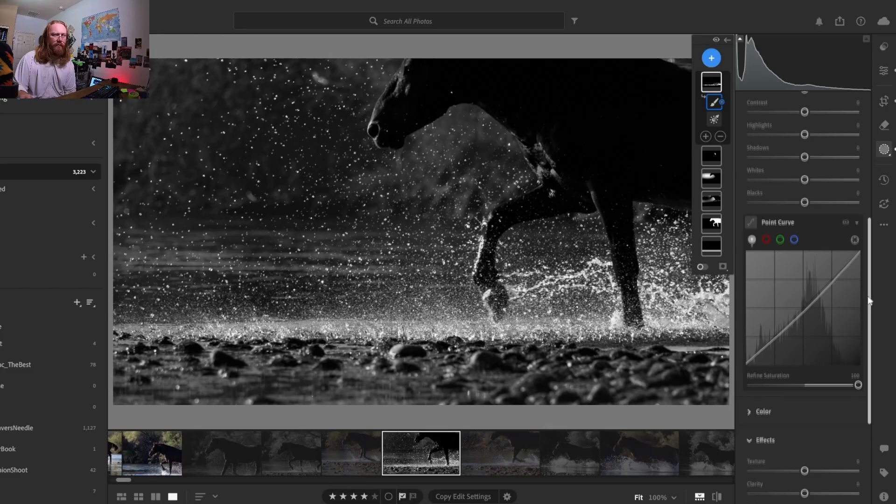
pyautogui.scroll(-2, 864, 369)
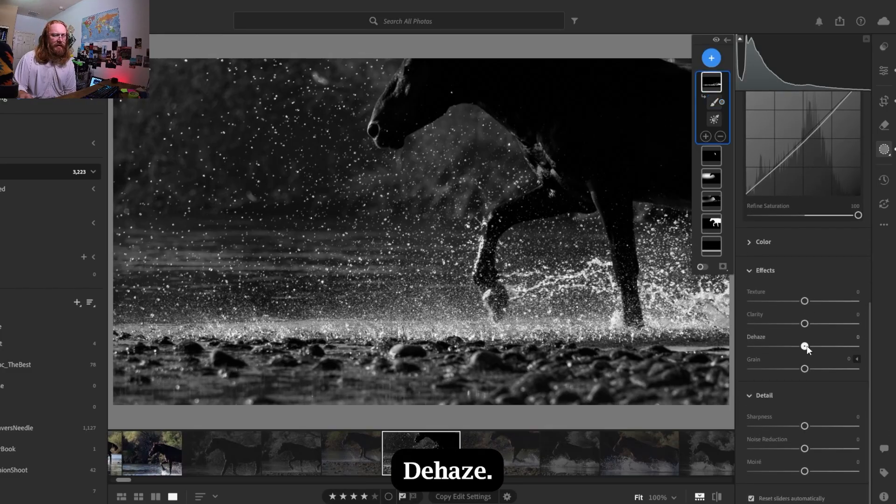
pyautogui.moveTo(805, 346)
pyautogui.mouseDown()
pyautogui.moveTo(859, 349)
pyautogui.moveTo(870, 359)
pyautogui.moveTo(753, 346)
pyautogui.moveTo(815, 347)
pyautogui.moveTo(816, 368)
pyautogui.mouseUp()
pyautogui.press('b')
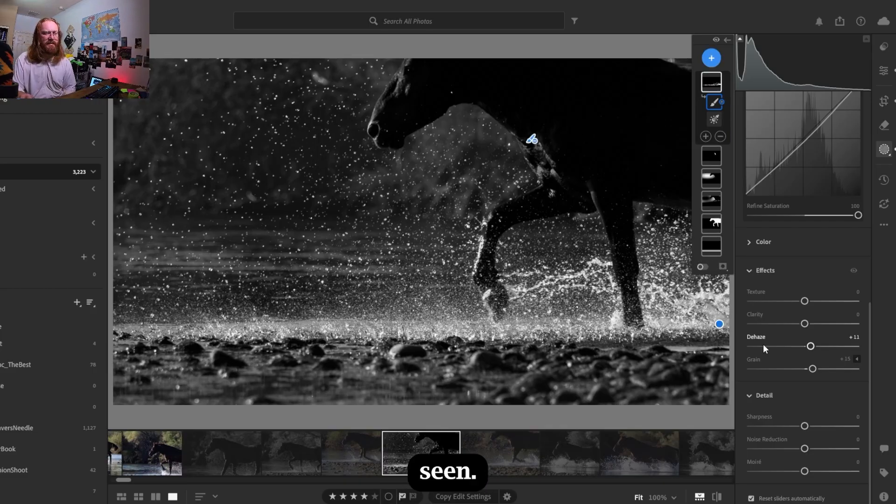
# Step: Try different Texture and Clarity strengths on Mask 5, settling on Texture -5 and Clarity +4
pyautogui.moveTo(805, 324)
pyautogui.mouseDown()
pyautogui.moveTo(737, 324)
pyautogui.moveTo(852, 329)
pyautogui.moveTo(827, 334)
pyautogui.moveTo(805, 323)
pyautogui.moveTo(795, 302)
pyautogui.moveTo(774, 304)
pyautogui.mouseUp()
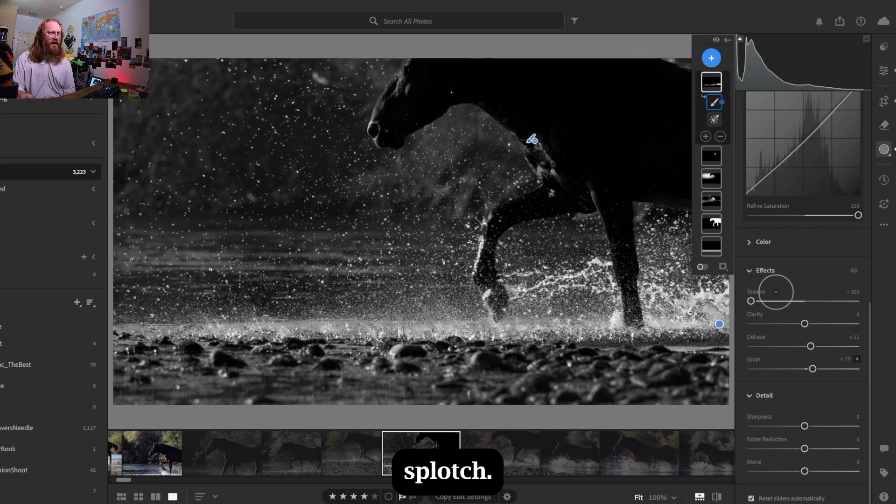
pyautogui.moveTo(751, 302); pyautogui.dragTo(802, 302)
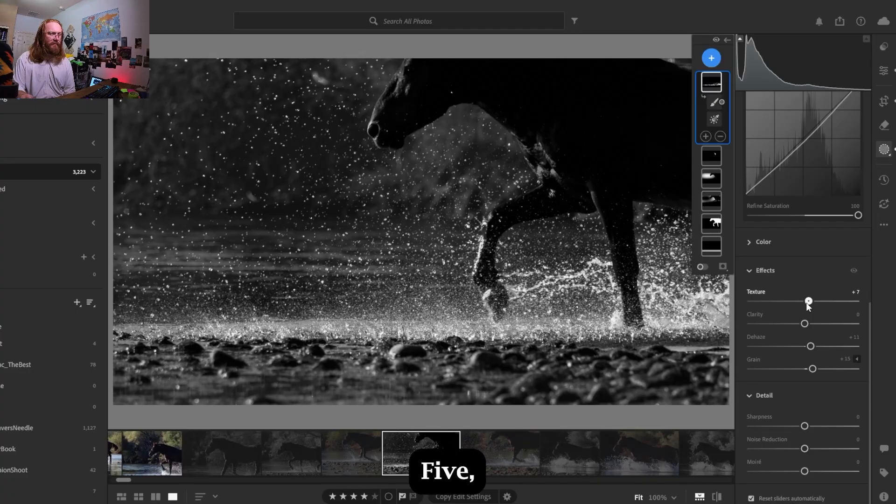
pyautogui.moveTo(807, 303); pyautogui.dragTo(806, 304)
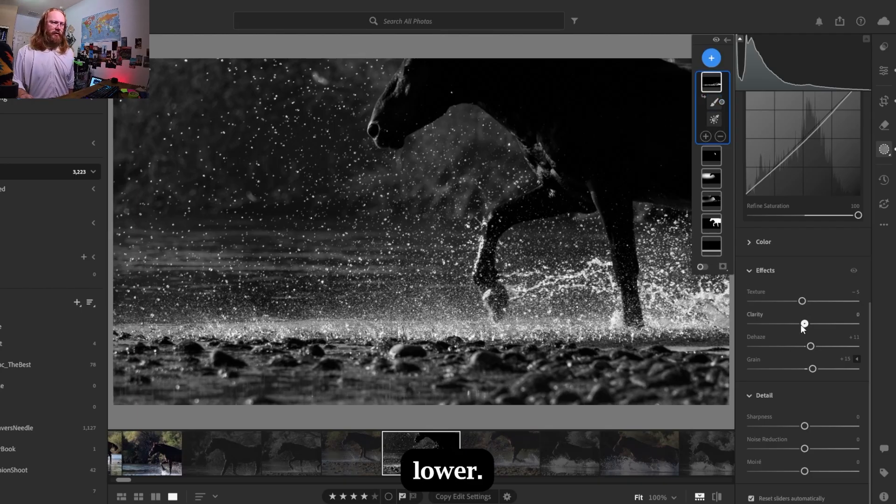
pyautogui.moveTo(803, 325); pyautogui.dragTo(801, 326)
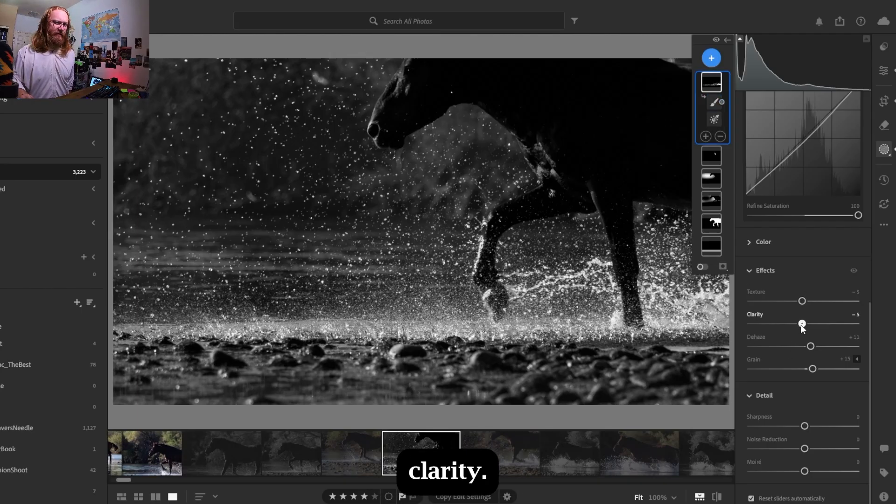
pyautogui.moveTo(803, 325); pyautogui.dragTo(805, 325)
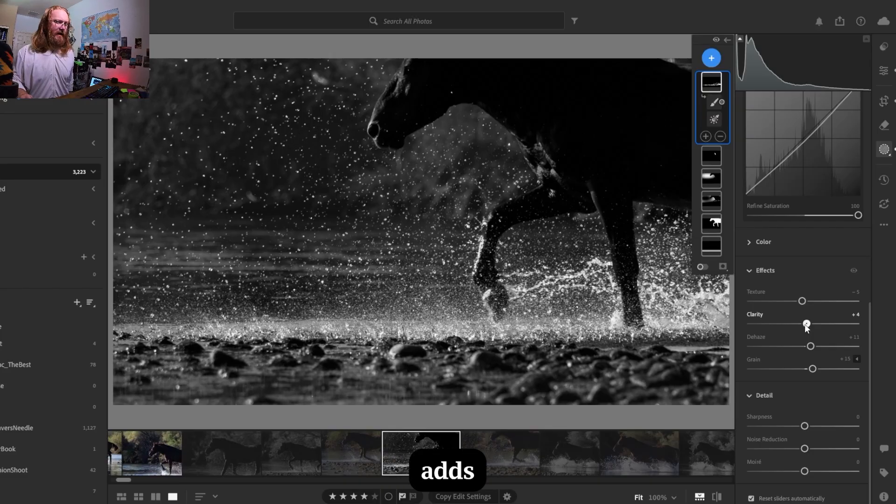
pyautogui.click(714, 102)
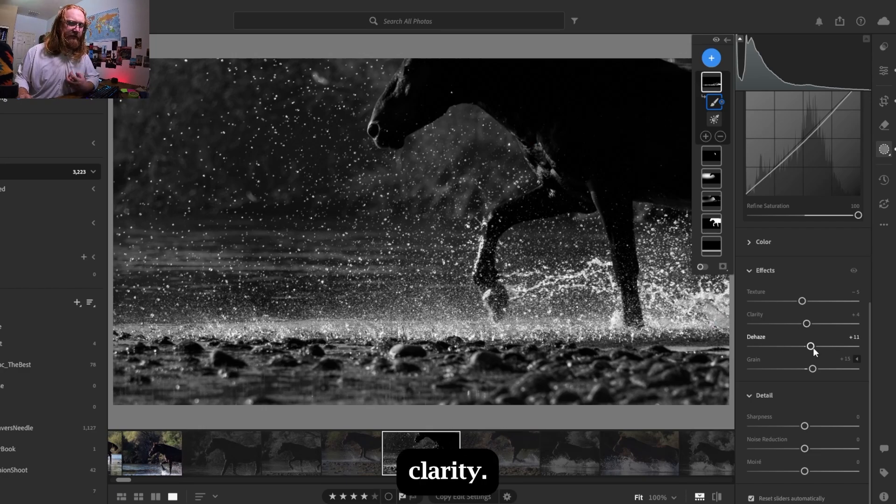
# Step: Increase Mask 5's Dehaze to +23 and its Grain to +28
pyautogui.moveTo(813, 348); pyautogui.dragTo(816, 349)
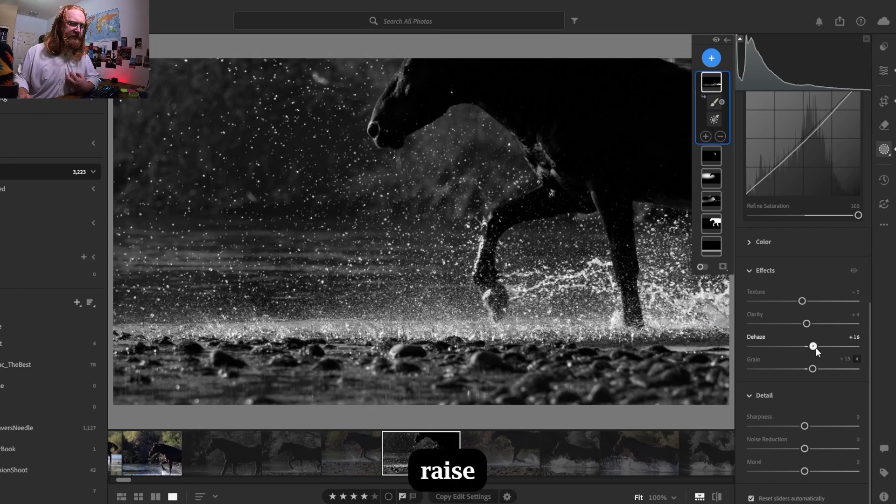
pyautogui.moveTo(817, 348); pyautogui.dragTo(821, 350)
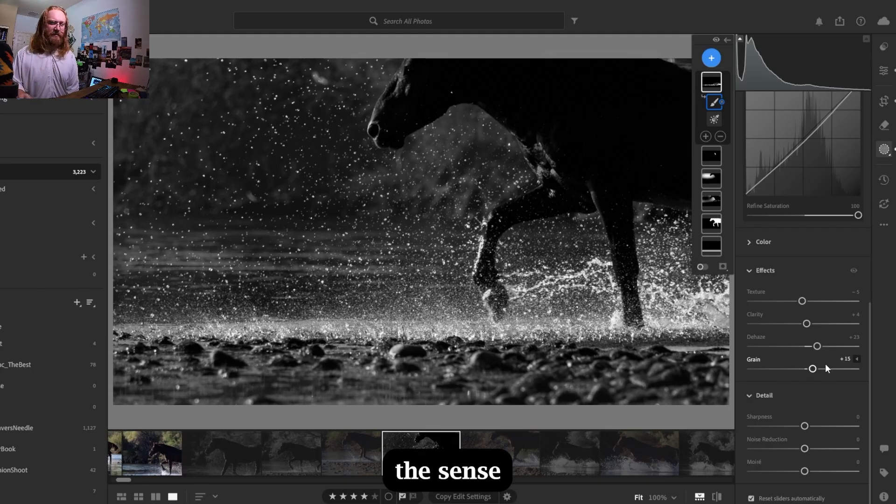
pyautogui.moveTo(814, 369)
pyautogui.mouseDown()
pyautogui.moveTo(850, 373)
pyautogui.moveTo(830, 386)
pyautogui.moveTo(820, 381)
pyautogui.mouseUp()
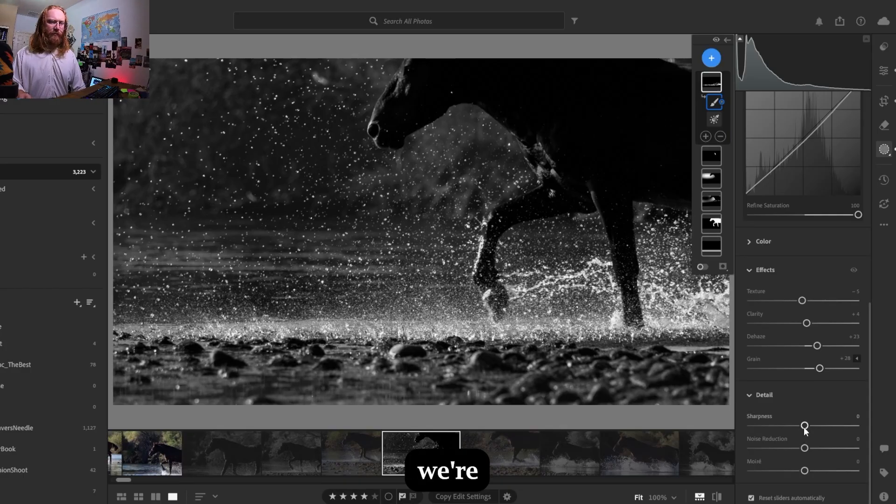
# Step: Test Mask 5's Sharpness at -100, settle on -2, and collapse the Effects and Detail settings
pyautogui.moveTo(802, 427); pyautogui.dragTo(694, 427)
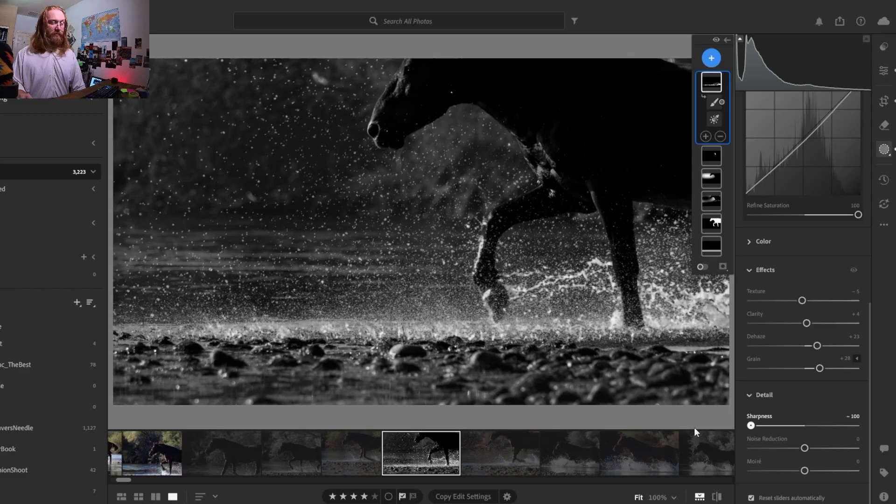
pyautogui.moveTo(791, 429)
pyautogui.mouseDown()
pyautogui.moveTo(859, 424)
pyautogui.moveTo(804, 429)
pyautogui.mouseUp()
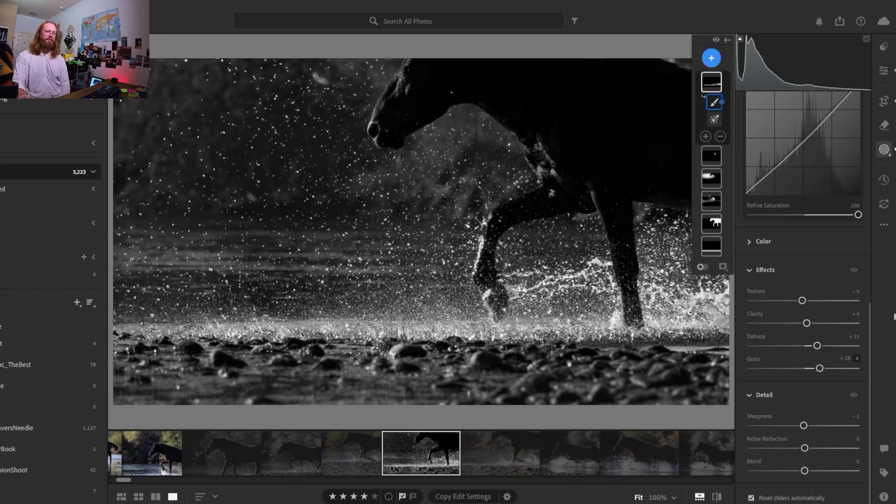
pyautogui.click(758, 271)
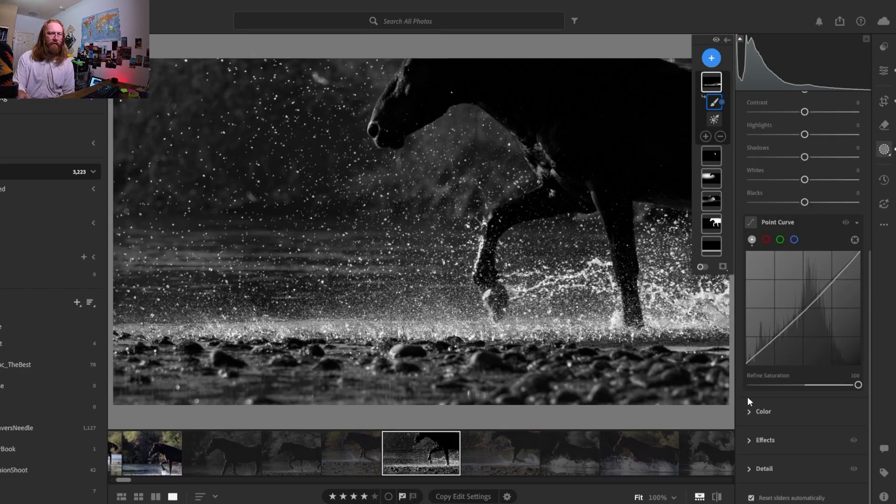
# Step: Test Mask 5's Highlights at a strong positive value, then settle on -4
pyautogui.moveTo(867, 332); pyautogui.dragTo(868, 186)
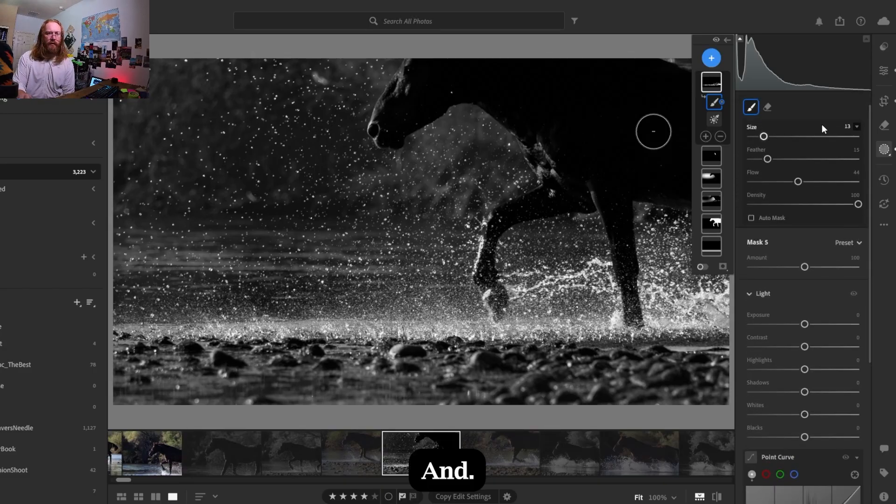
pyautogui.moveTo(869, 220); pyautogui.dragTo(872, 183)
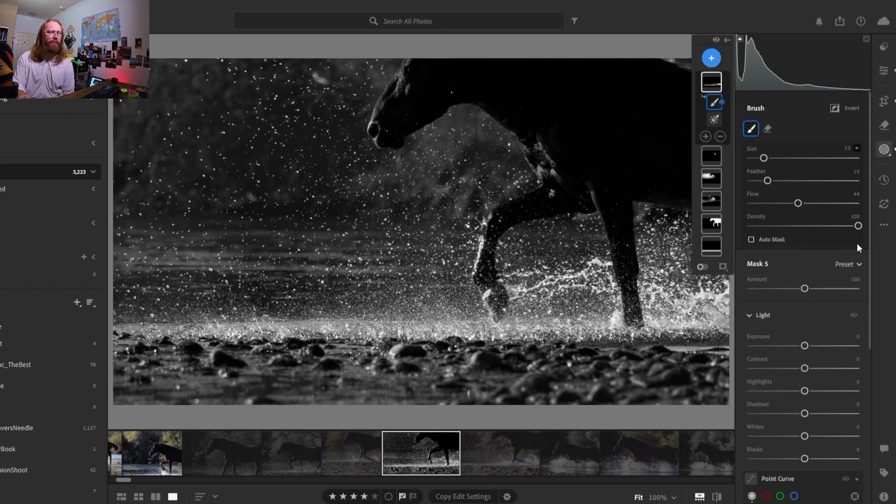
pyautogui.moveTo(870, 339); pyautogui.dragTo(867, 355)
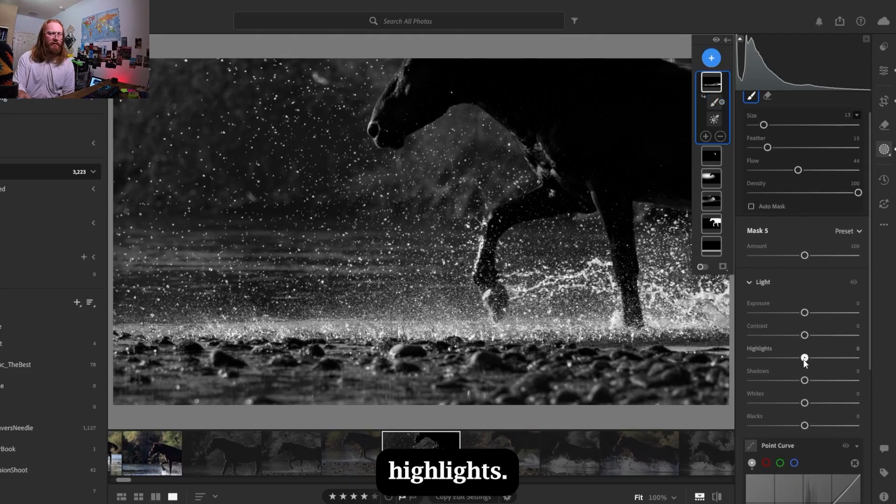
pyautogui.moveTo(804, 358); pyautogui.dragTo(851, 359)
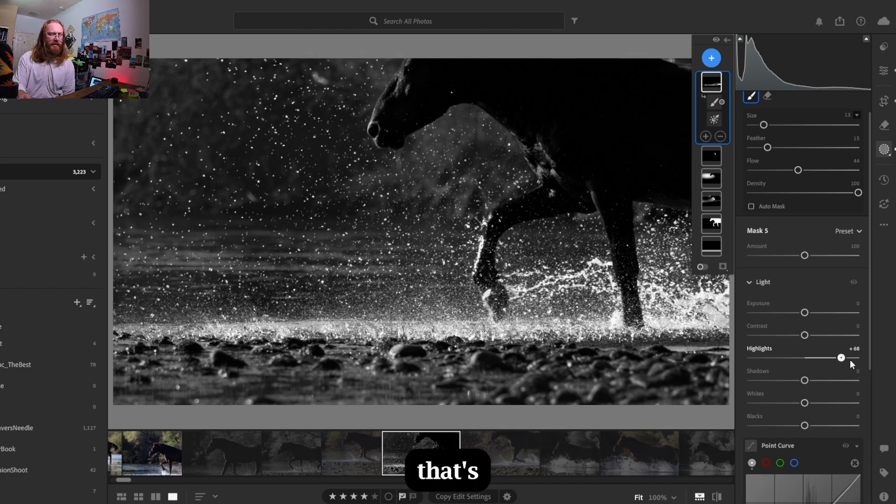
pyautogui.click(804, 358)
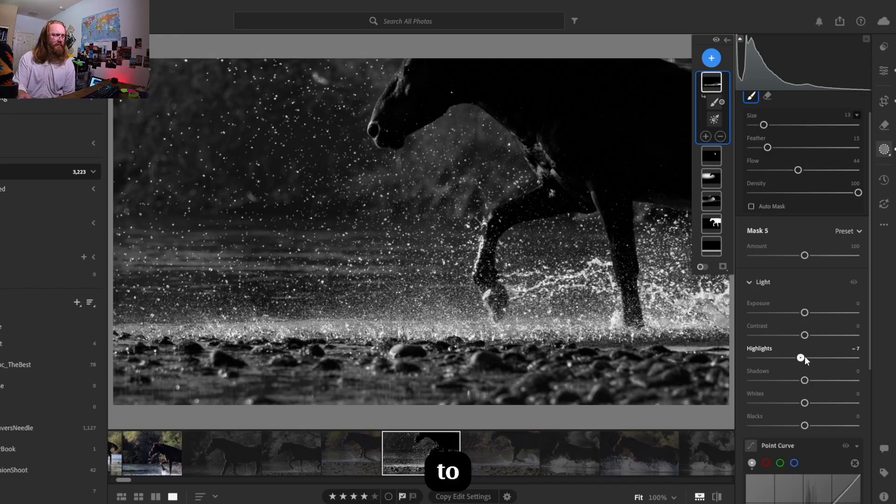
pyautogui.moveTo(805, 358)
pyautogui.mouseDown()
pyautogui.moveTo(814, 358)
pyautogui.moveTo(805, 361)
pyautogui.mouseUp()
# Step: Try a strong Whites boost on Mask 5, reset it, and set Whites to -7
pyautogui.moveTo(805, 404); pyautogui.dragTo(856, 409)
pyautogui.doubleClick(811, 408)
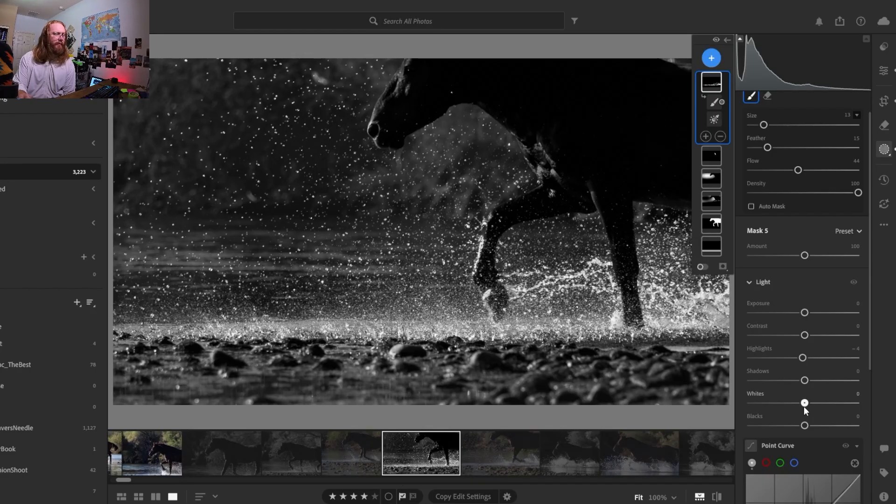
pyautogui.moveTo(803, 404)
pyautogui.mouseDown()
pyautogui.moveTo(752, 405)
pyautogui.moveTo(803, 403)
pyautogui.mouseUp()
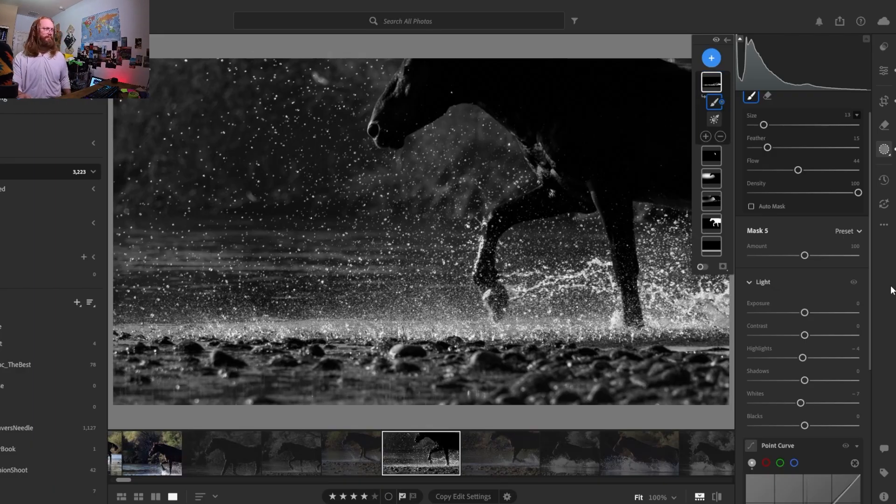
# Step: Expand the floating mask list to show mask names and move it off the photo over the album sidebar
pyautogui.moveTo(869, 290); pyautogui.dragTo(858, 417)
pyautogui.scroll(-1, 858, 416)
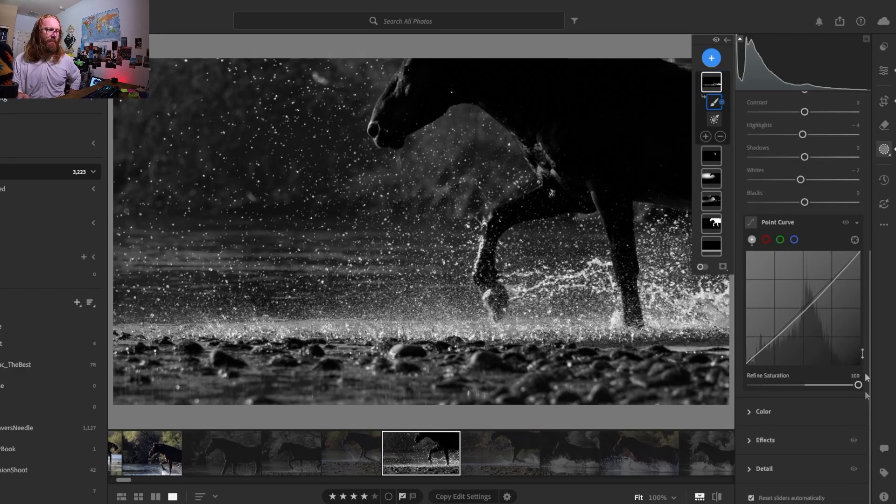
pyautogui.click(728, 40)
pyautogui.click(725, 41)
pyautogui.click(727, 40)
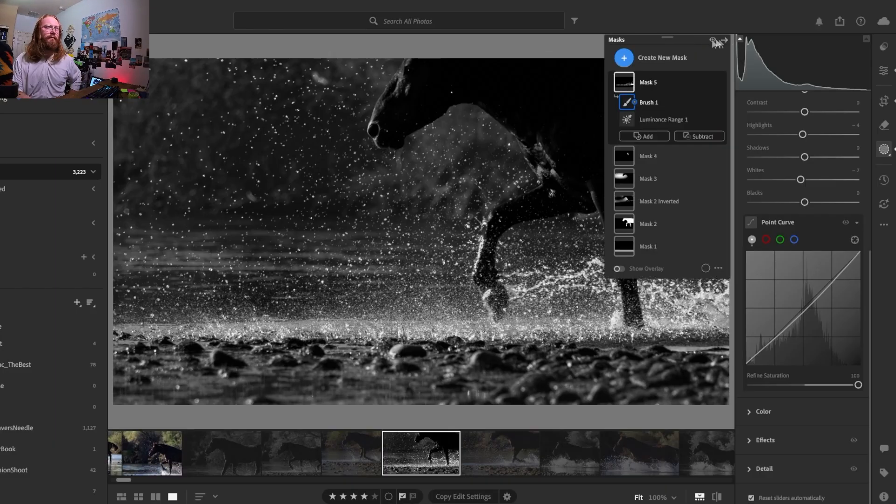
pyautogui.moveTo(668, 37); pyautogui.dragTo(131, 33)
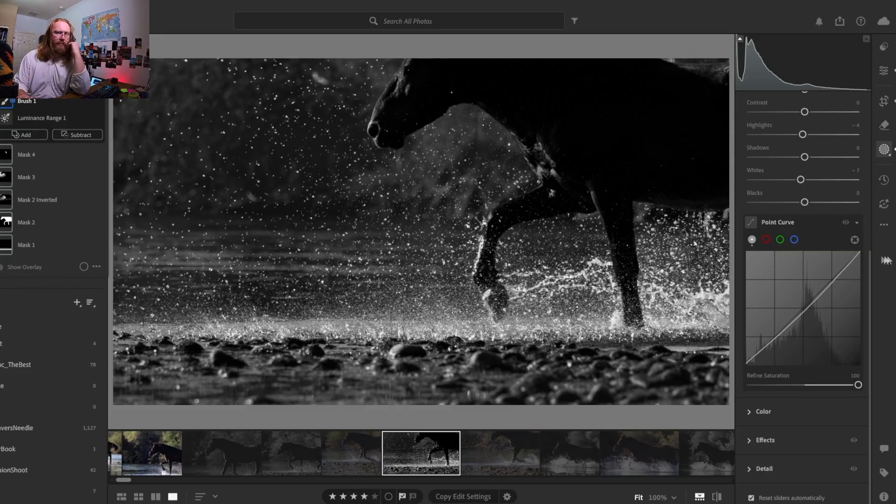
# Step: Raise Mask 5's midtone curve point to 56.5 / 58.0 and readjust the curve's white end
pyautogui.moveTo(812, 299); pyautogui.dragTo(808, 301)
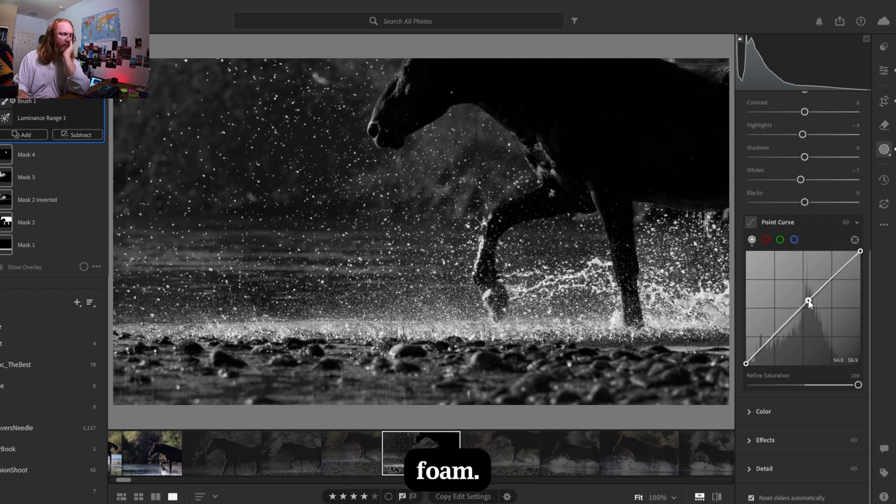
pyautogui.moveTo(808, 300); pyautogui.dragTo(873, 306)
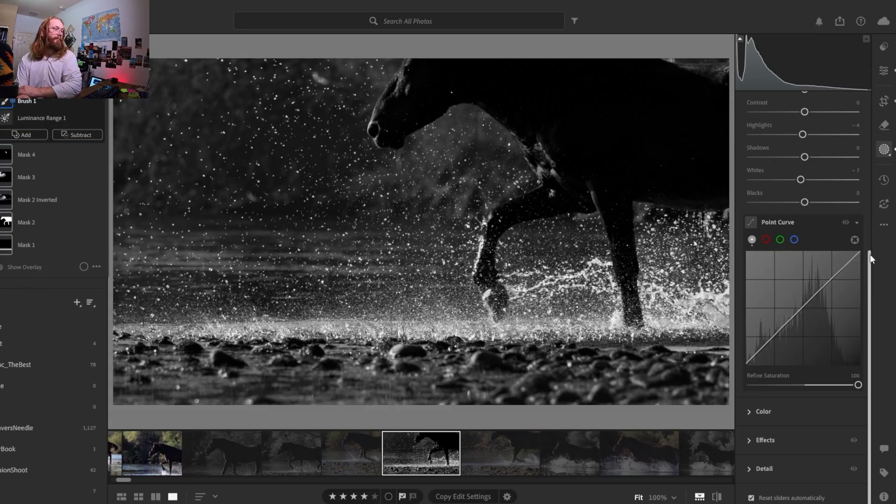
pyautogui.click(809, 301)
pyautogui.moveTo(811, 302)
pyautogui.mouseDown()
pyautogui.moveTo(817, 307)
pyautogui.moveTo(812, 300)
pyautogui.mouseUp()
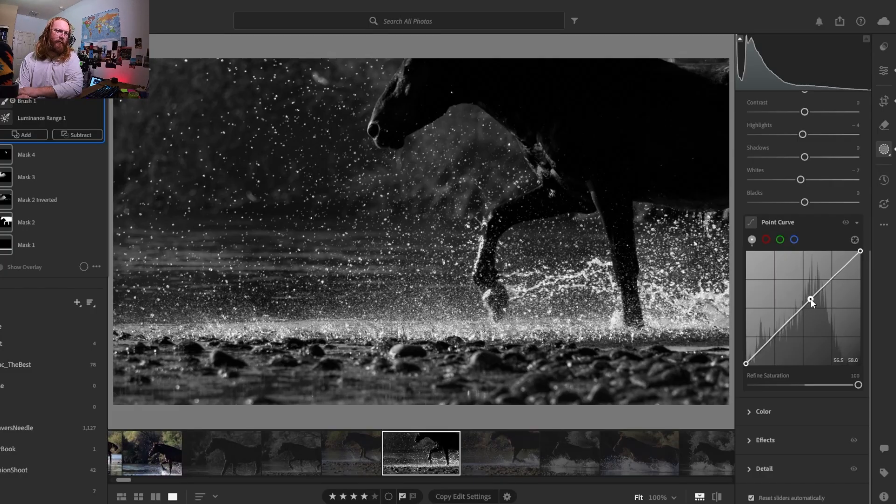
pyautogui.moveTo(861, 251)
pyautogui.mouseDown()
pyautogui.moveTo(867, 263)
pyautogui.moveTo(857, 251)
pyautogui.moveTo(864, 253)
pyautogui.mouseUp()
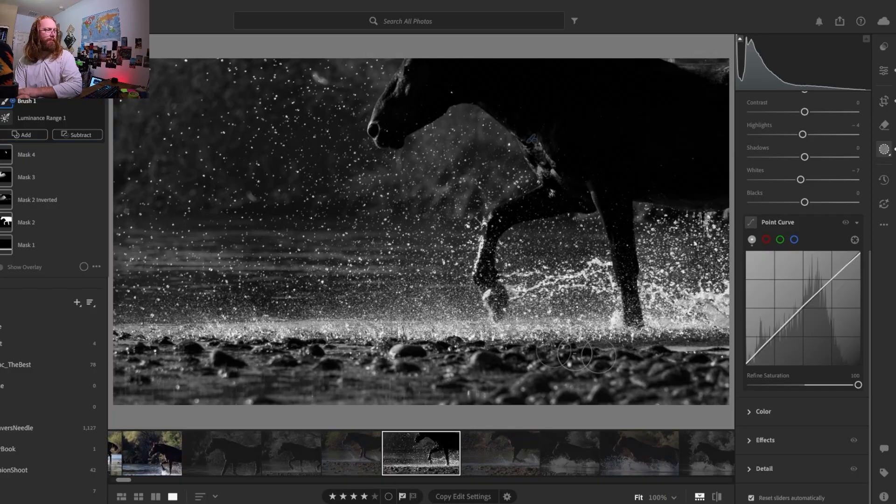
# Step: Inspect the water spray above the foreground rocks at 100% and return to the fitted view
pyautogui.press('space')
pyautogui.click(400, 328)
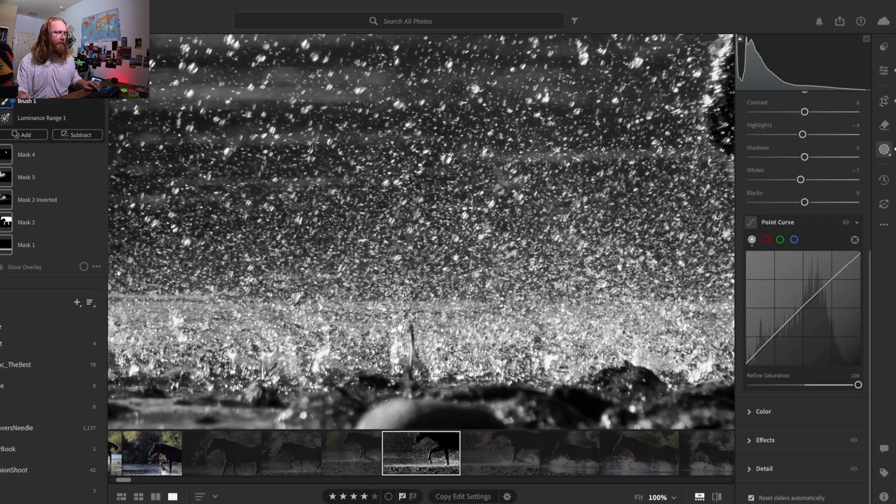
pyautogui.click(399, 328)
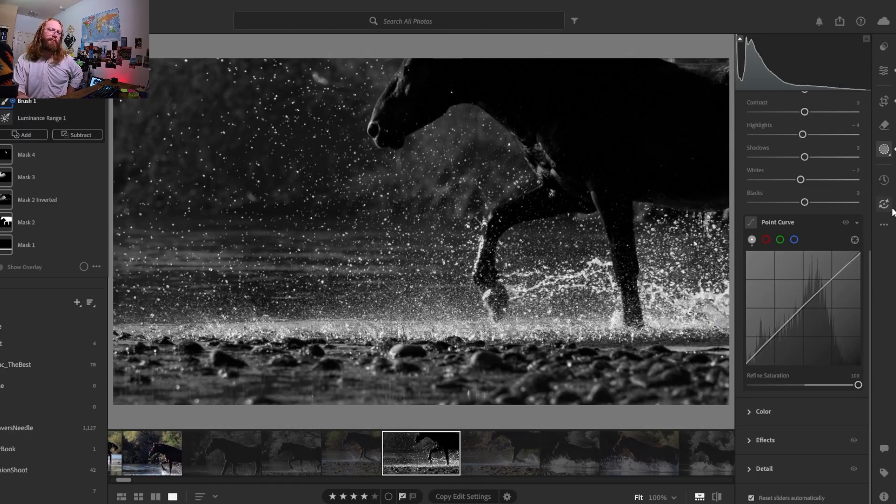
# Step: Open the photo's version history, compare the automatic versions with the original, and show the named versions
pyautogui.click(884, 182)
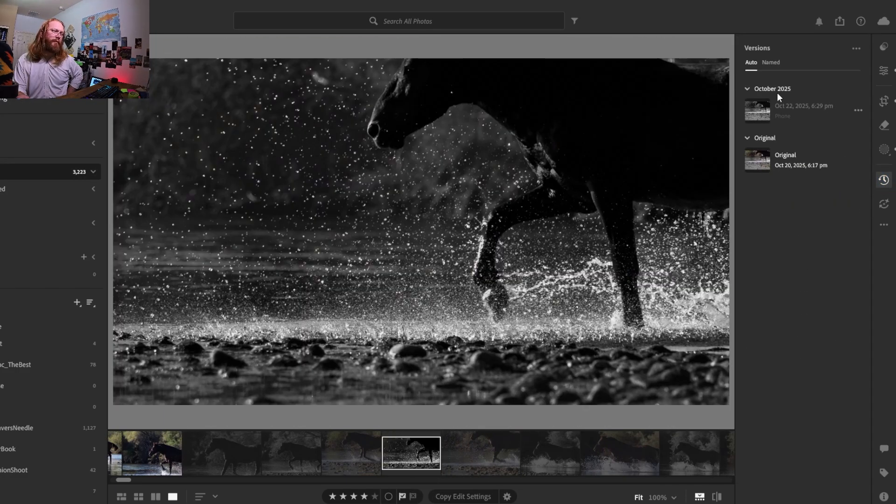
pyautogui.moveTo(781, 160)
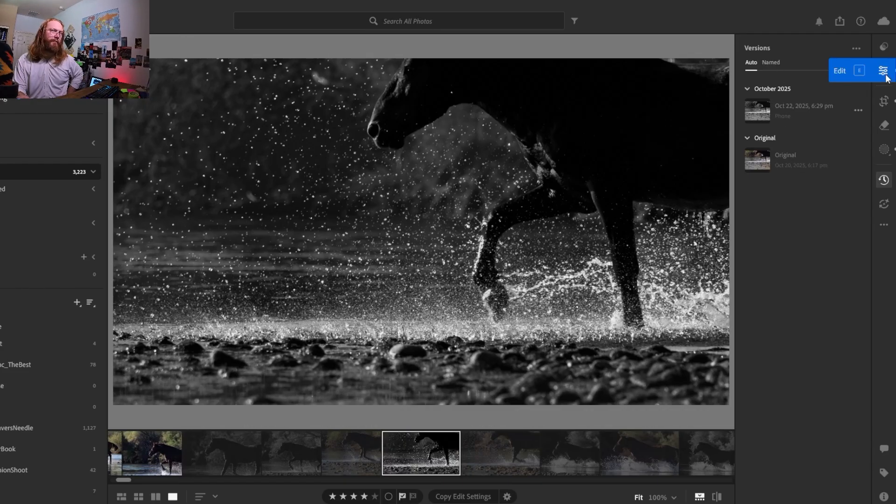
pyautogui.click(771, 63)
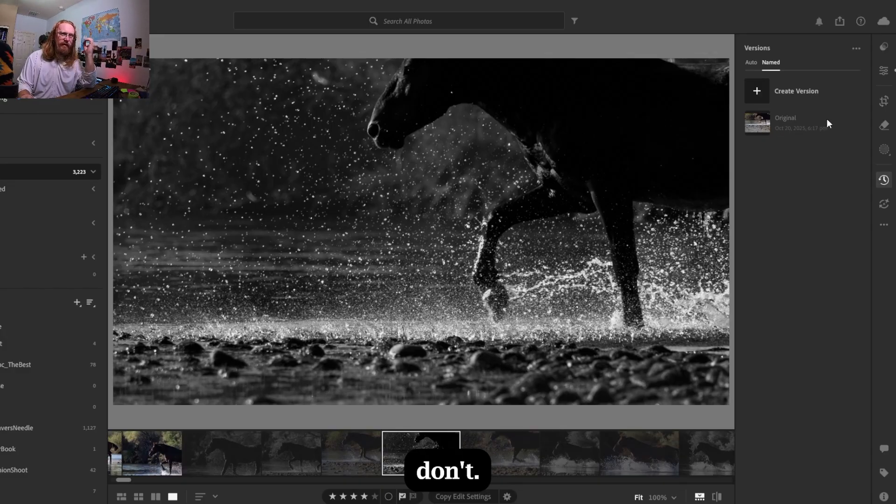
# Step: Set Mask 5's Sharpness to +18
pyautogui.click(886, 150)
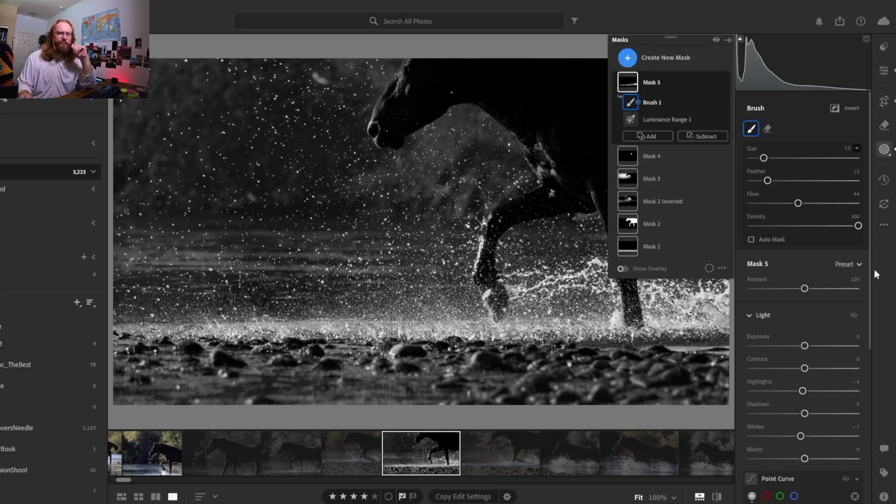
pyautogui.moveTo(870, 278); pyautogui.dragTo(865, 456)
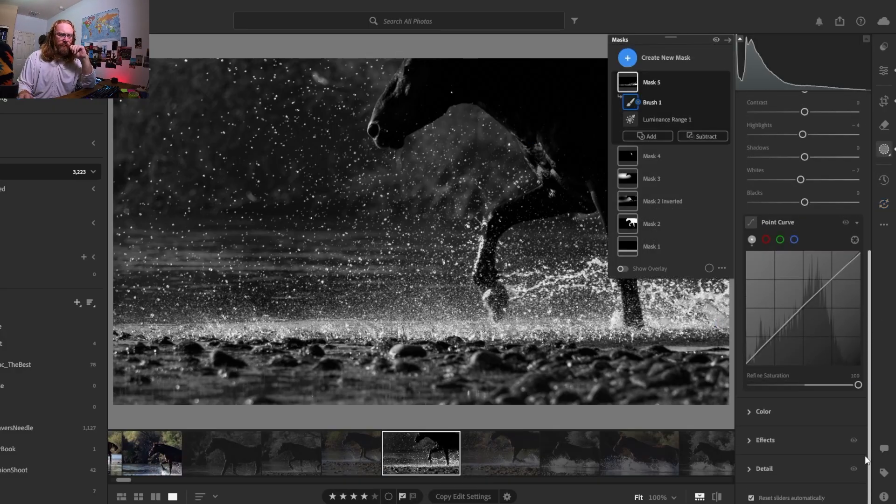
pyautogui.click(747, 470)
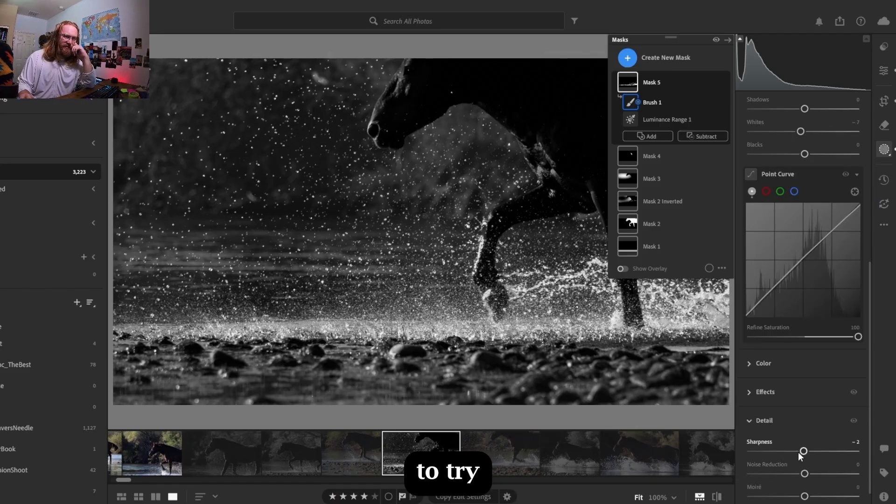
pyautogui.moveTo(796, 453)
pyautogui.mouseDown()
pyautogui.moveTo(732, 452)
pyautogui.moveTo(809, 457)
pyautogui.mouseUp()
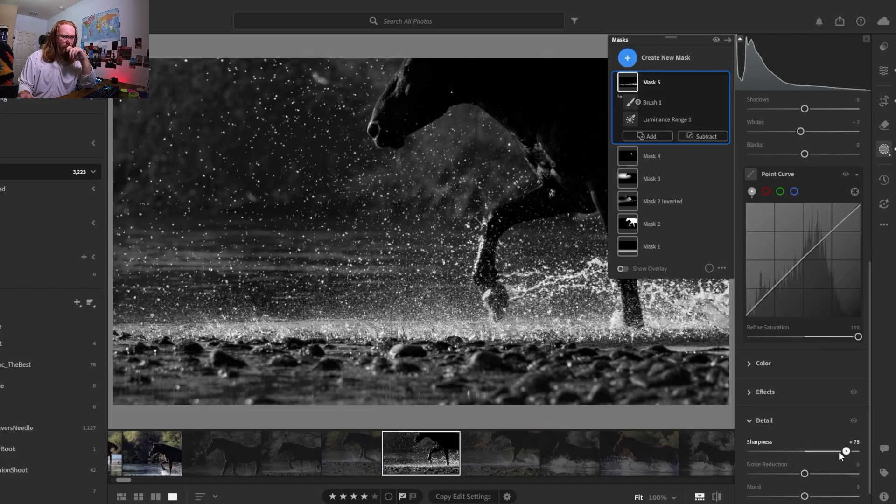
pyautogui.moveTo(820, 453); pyautogui.dragTo(816, 453)
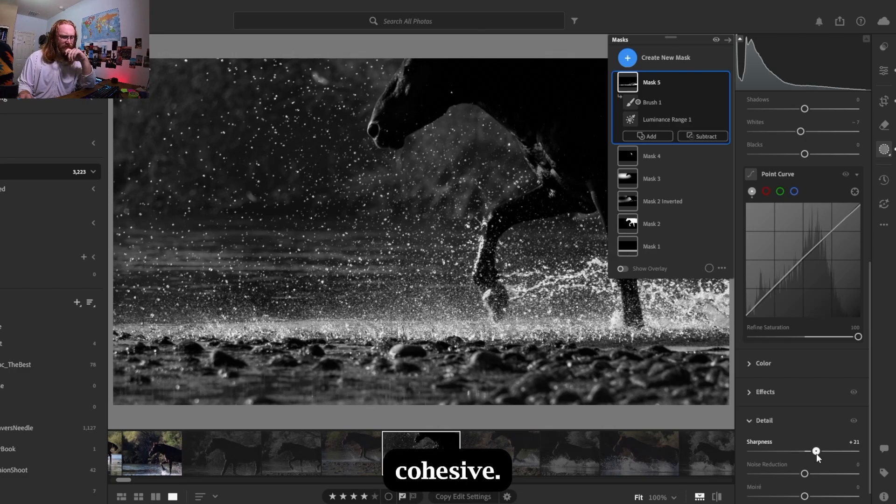
pyautogui.moveTo(816, 455); pyautogui.dragTo(814, 455)
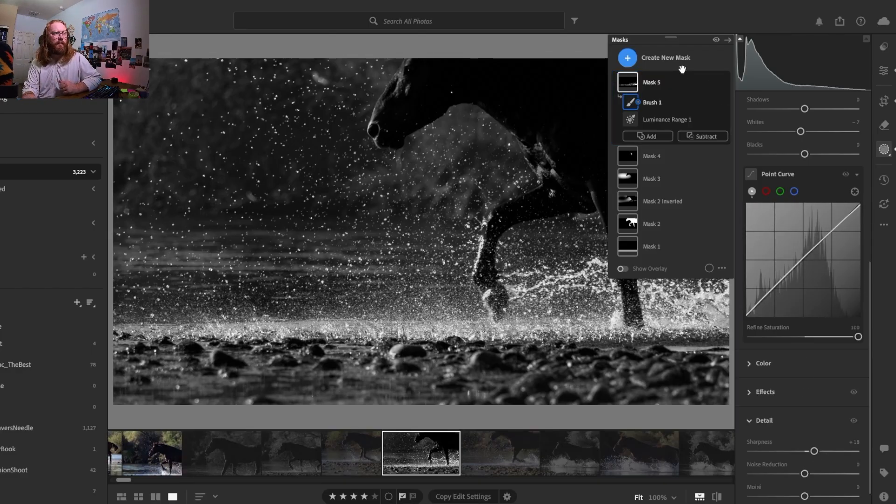
# Step: Raise the whole photo's Dehaze to +24 in the global Effects adjustments
pyautogui.click(894, 68)
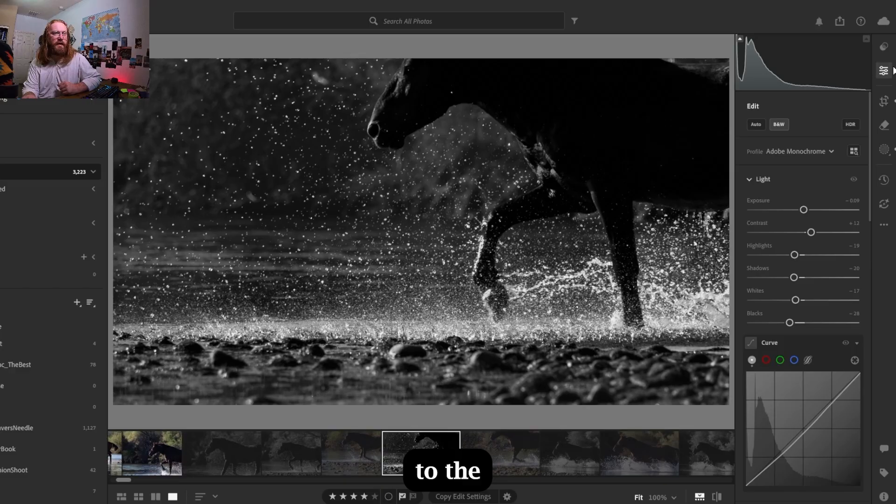
pyautogui.moveTo(870, 200); pyautogui.dragTo(873, 382)
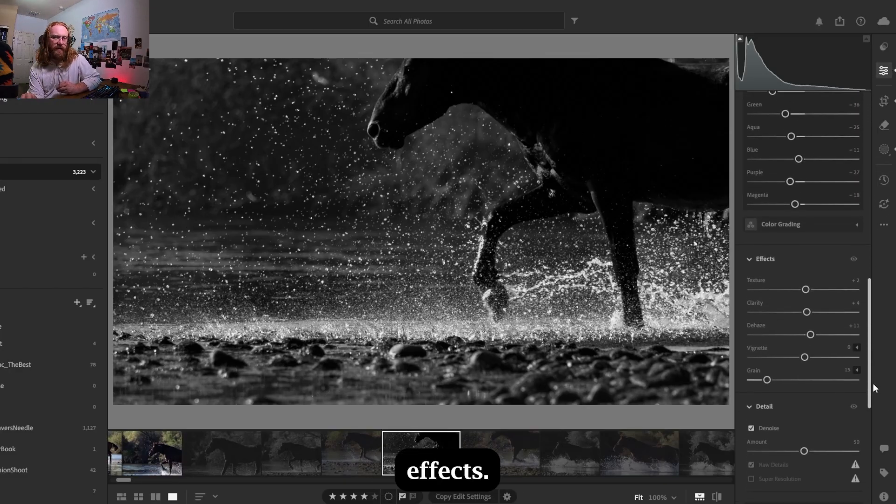
pyautogui.moveTo(811, 335)
pyautogui.mouseDown()
pyautogui.moveTo(843, 341)
pyautogui.moveTo(809, 346)
pyautogui.moveTo(825, 346)
pyautogui.mouseUp()
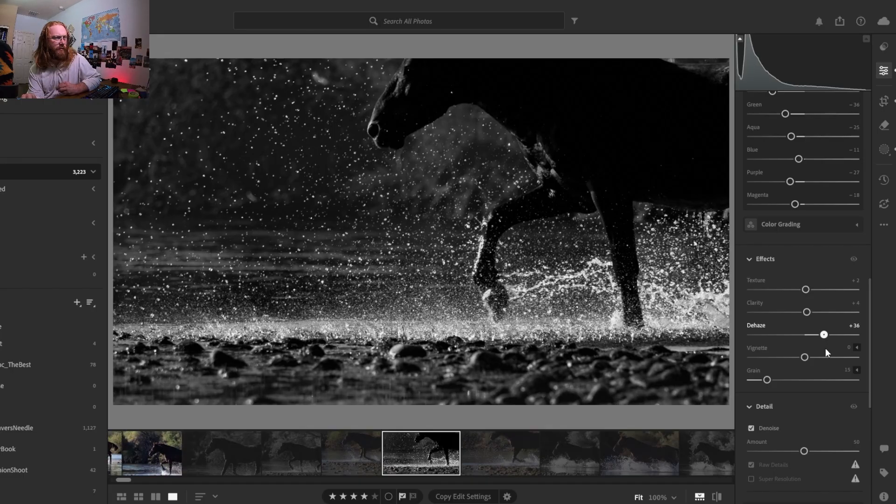
pyautogui.moveTo(825, 349); pyautogui.dragTo(818, 350)
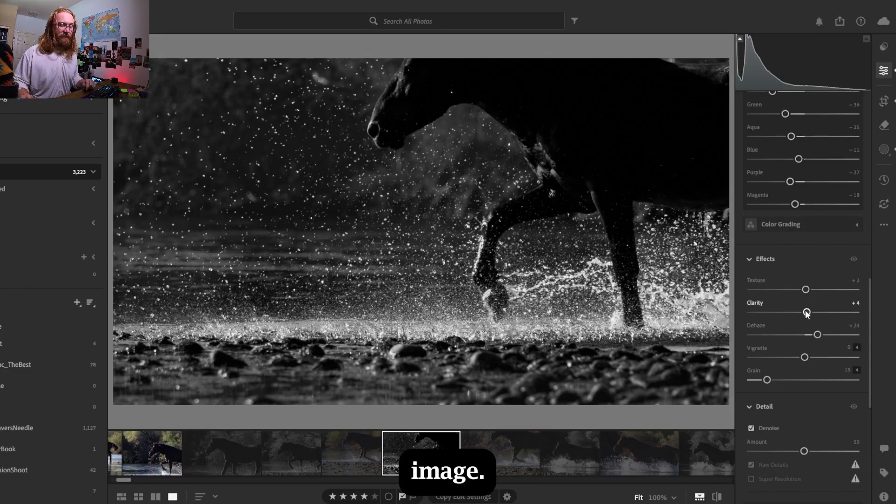
# Step: Darken the photo's edges with a Vignette of -12 and set the Grain to 22
pyautogui.moveTo(805, 357); pyautogui.dragTo(793, 359)
pyautogui.moveTo(792, 361)
pyautogui.mouseDown()
pyautogui.moveTo(756, 364)
pyautogui.moveTo(797, 362)
pyautogui.mouseUp()
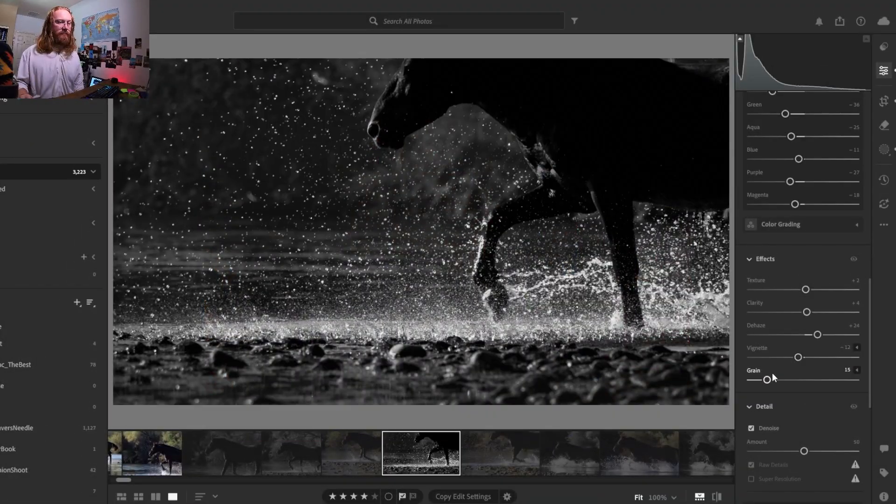
pyautogui.moveTo(770, 379); pyautogui.dragTo(780, 380)
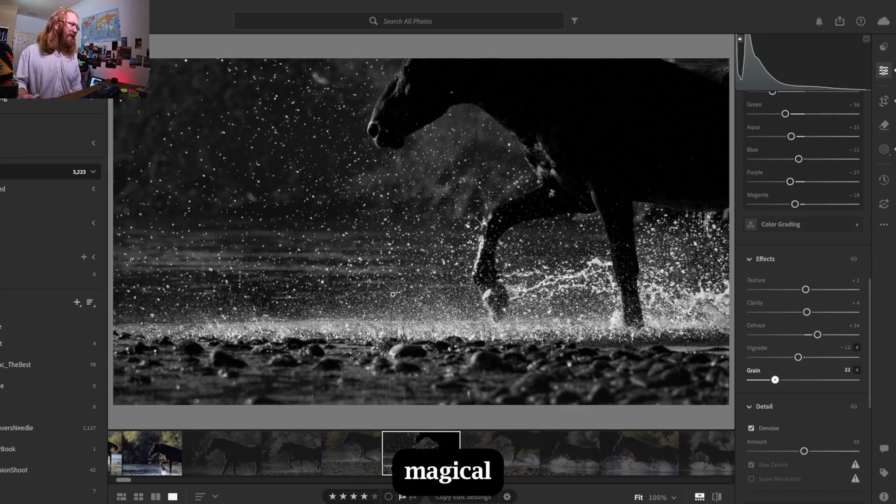
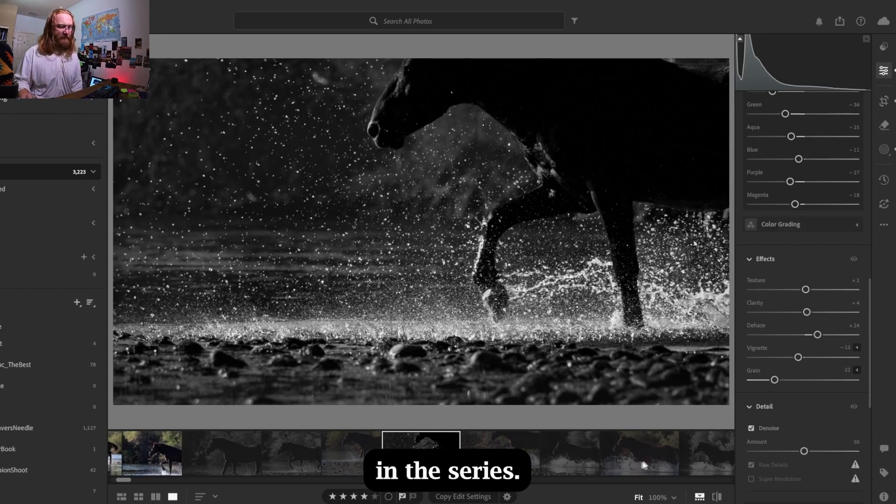
# Step: Compare the edit with the finished black-and-white horse photo P1611053 at full view, and return to P1611061
pyautogui.hscroll(2, 636, 465)
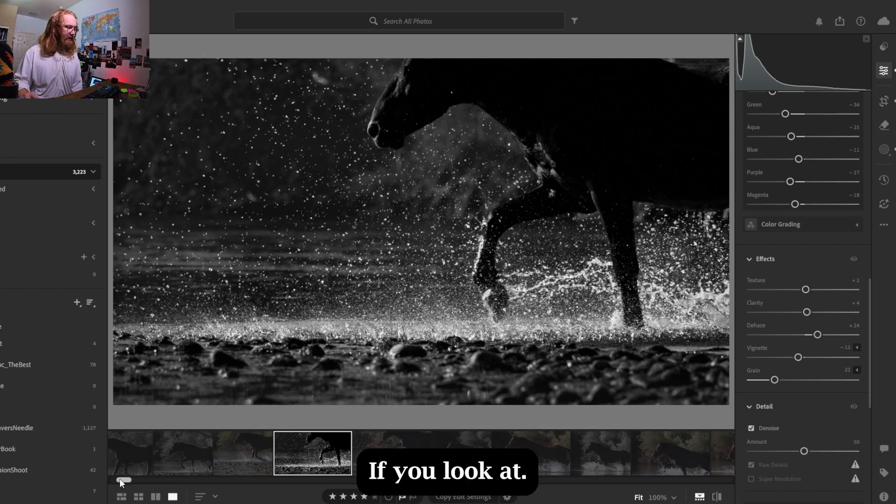
pyautogui.moveTo(121, 480); pyautogui.dragTo(94, 488)
pyautogui.press('g')
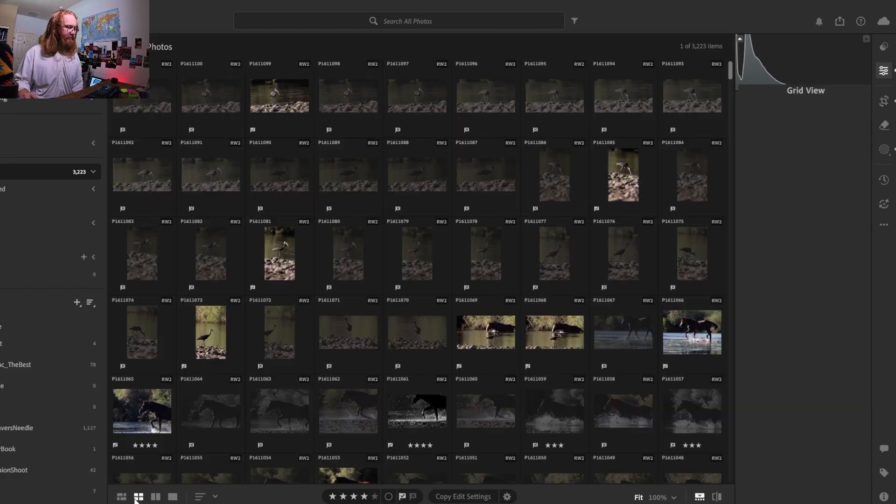
pyautogui.scroll(-3, 495, 409)
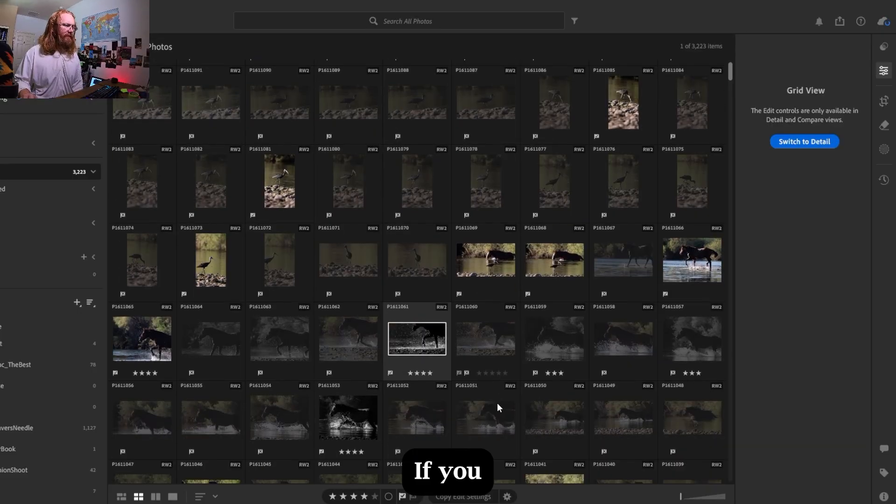
pyautogui.click(354, 412)
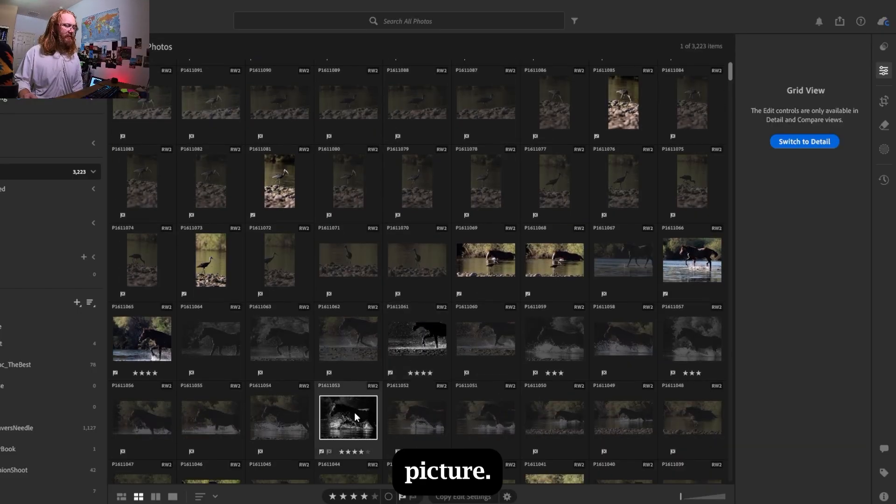
pyautogui.click(173, 496)
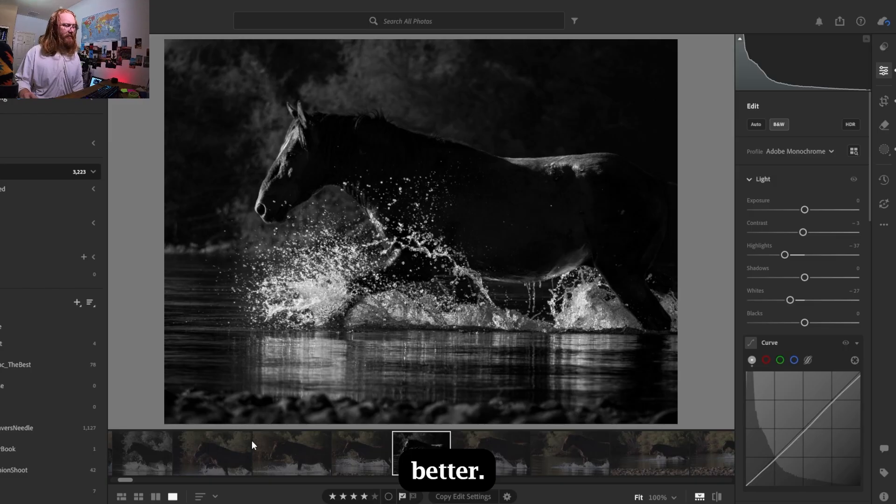
pyautogui.click(138, 496)
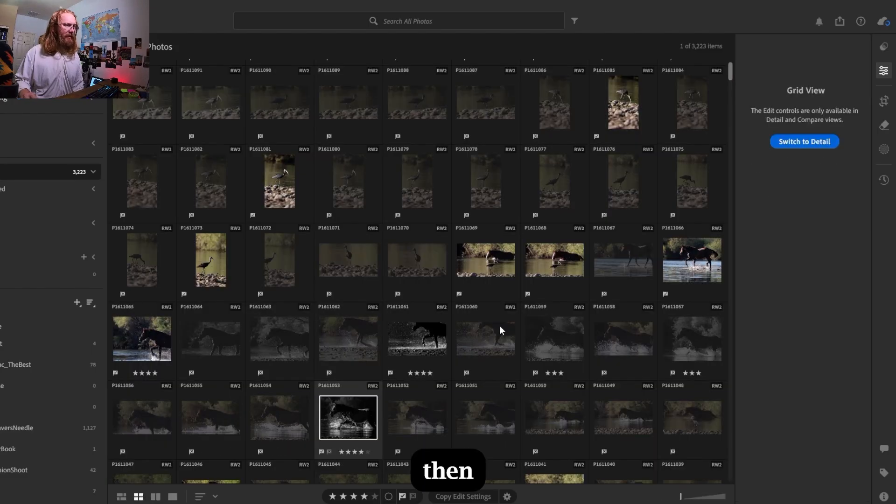
pyautogui.click(439, 350)
pyautogui.click(173, 496)
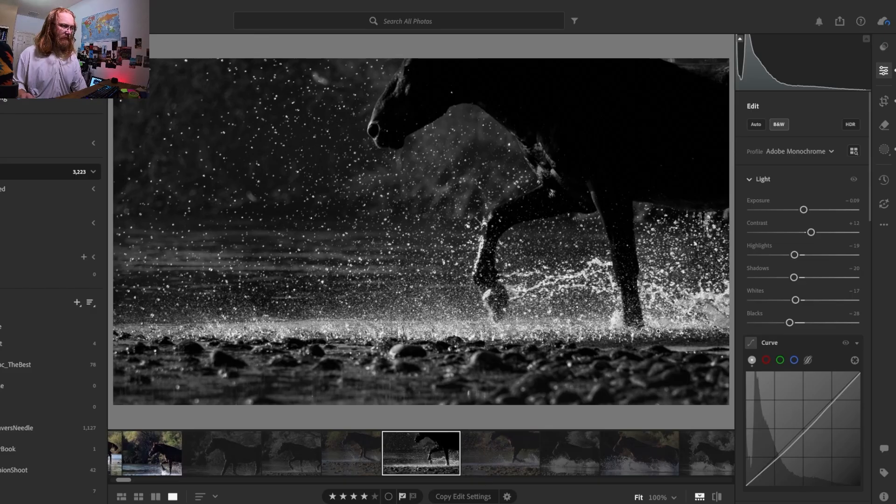
# Step: Create a new brush mask on the horse photo and set the brush's Feather to 53
pyautogui.click(884, 151)
pyautogui.click(628, 58)
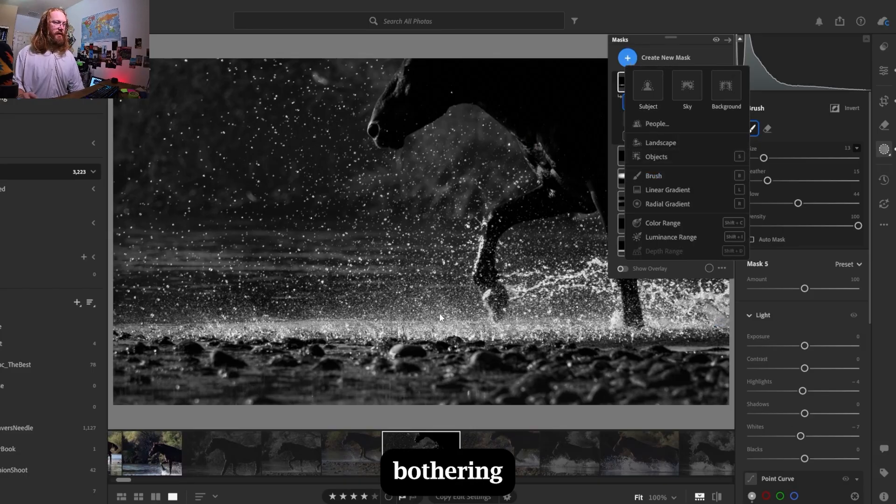
pyautogui.press('b')
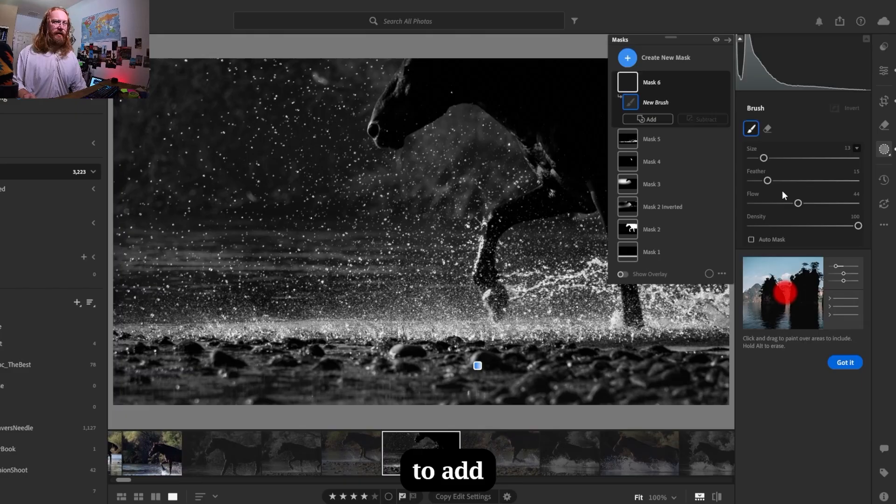
pyautogui.moveTo(772, 179); pyautogui.dragTo(808, 178)
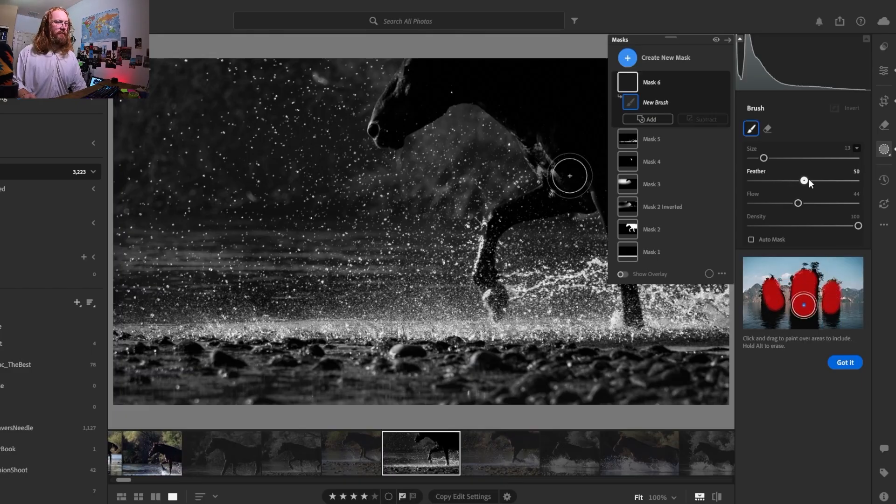
pyautogui.press('Up')
pyautogui.press('Up')
pyautogui.press('Up')
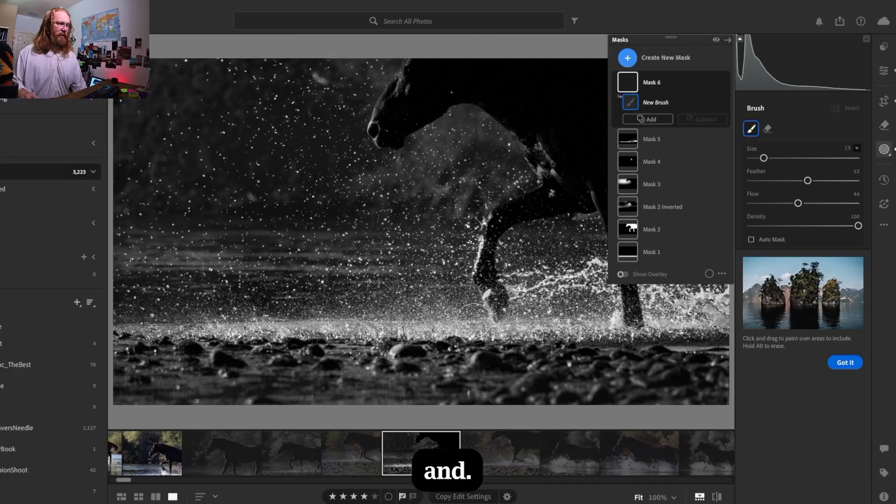
# Step: Paint Mask 6 over the spray along the waterline, and with a size 9 brush over the splash between the horse's legs
pyautogui.click(474, 321)
pyautogui.moveTo(474, 322)
pyautogui.mouseDown()
pyautogui.moveTo(355, 331)
pyautogui.moveTo(710, 321)
pyautogui.moveTo(703, 324)
pyautogui.mouseUp()
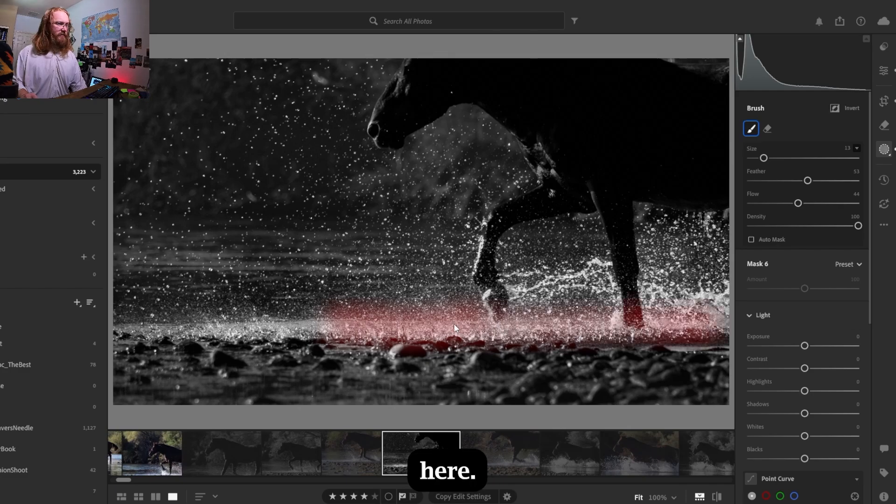
pyautogui.moveTo(351, 331); pyautogui.dragTo(265, 334)
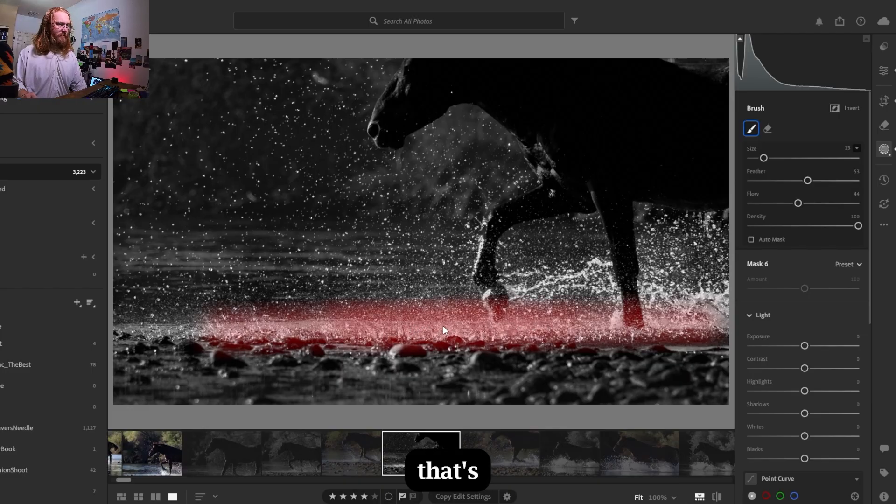
pyautogui.moveTo(491, 327); pyautogui.dragTo(369, 330)
pyautogui.scroll(-3, 365, 328)
pyautogui.moveTo(444, 322); pyautogui.dragTo(458, 322)
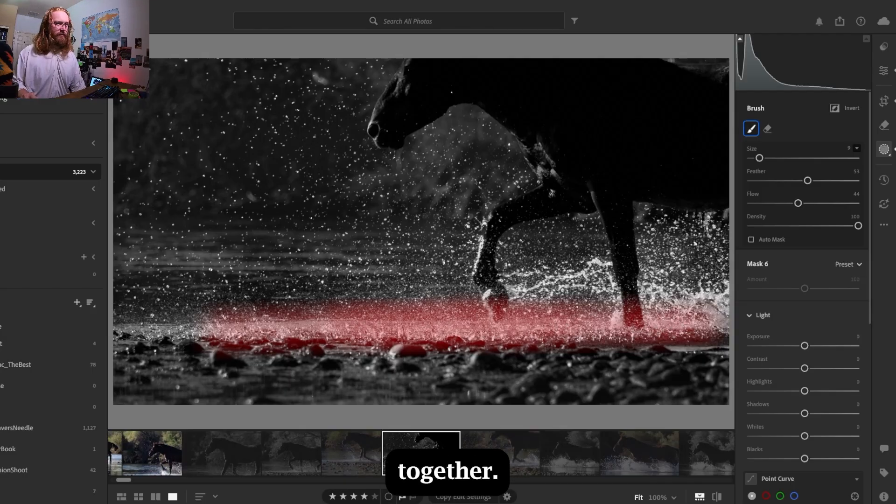
pyautogui.moveTo(488, 299)
pyautogui.mouseDown()
pyautogui.moveTo(524, 283)
pyautogui.moveTo(611, 278)
pyautogui.mouseUp()
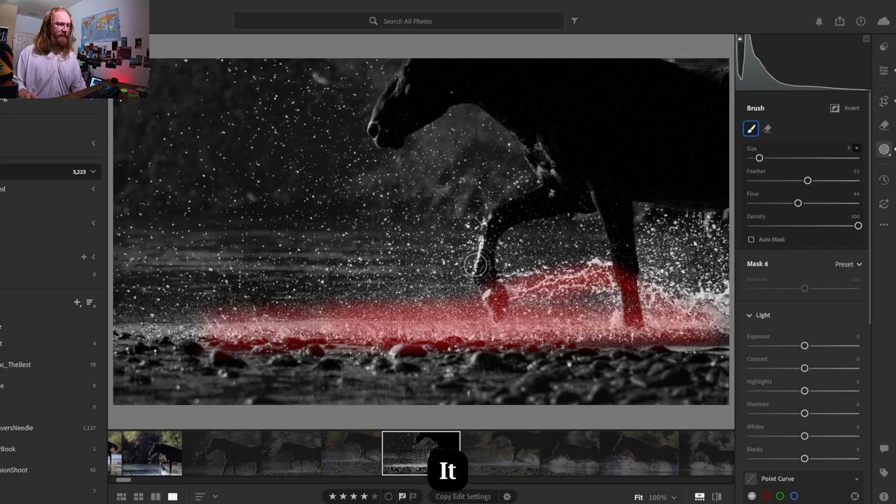
# Step: Reduce the brush size to 4 and paint Mask 6 over the bright droplets along the front of the raised leg
pyautogui.press('[')
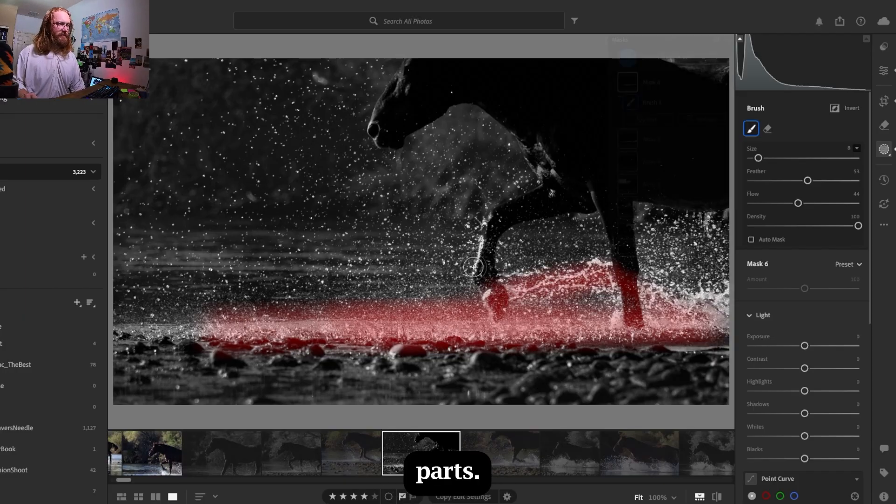
pyautogui.press('[')
pyautogui.press('[')
pyautogui.press('[')
pyautogui.press('[')
pyautogui.moveTo(474, 275); pyautogui.dragTo(480, 243)
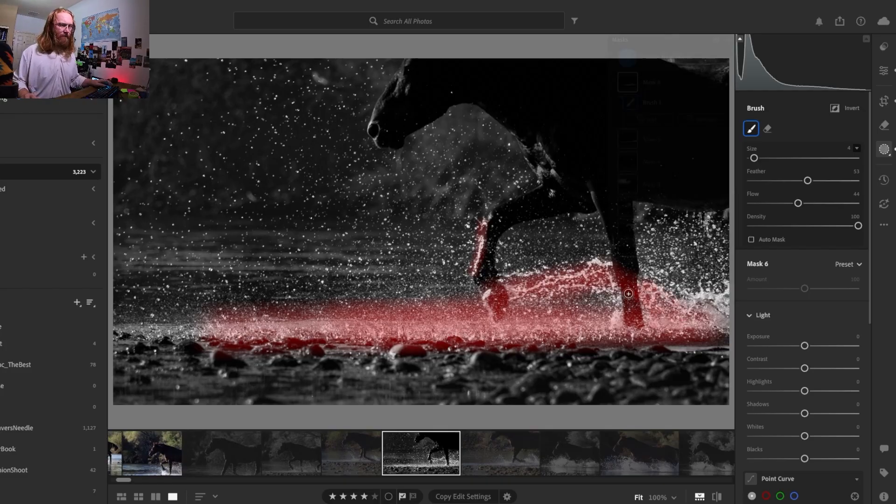
# Step: Move the floating mask list off the photo and erase the horse's standing leg from Mask 6
pyautogui.press('alt')
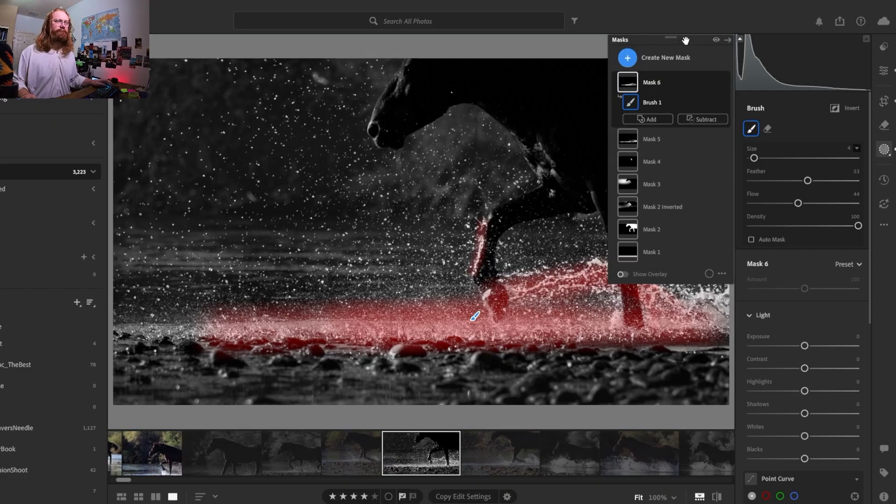
pyautogui.moveTo(685, 40); pyautogui.dragTo(52, 72)
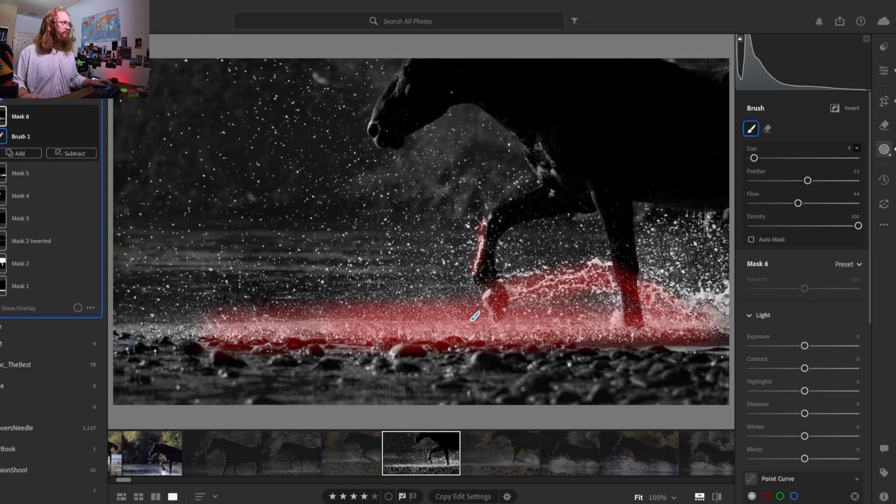
pyautogui.press('alt')
pyautogui.moveTo(625, 293)
pyautogui.mouseDown()
pyautogui.moveTo(637, 327)
pyautogui.moveTo(623, 262)
pyautogui.moveTo(640, 316)
pyautogui.mouseUp()
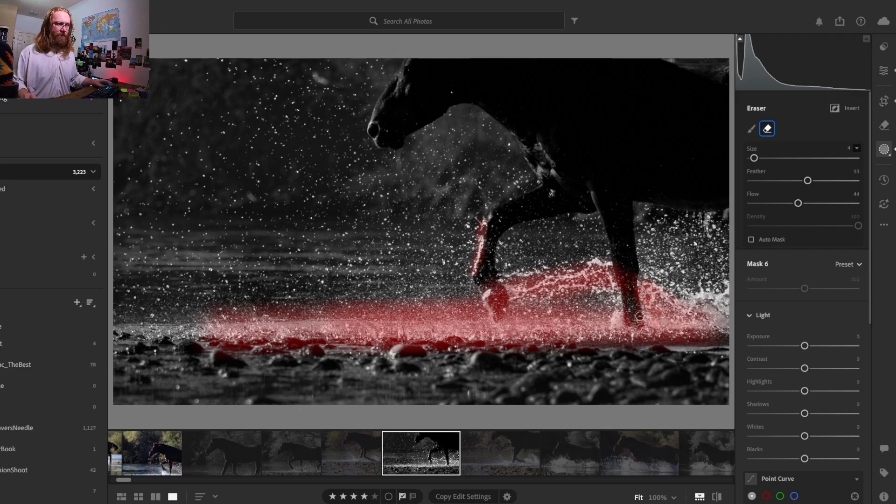
pyautogui.moveTo(621, 287); pyautogui.dragTo(624, 275)
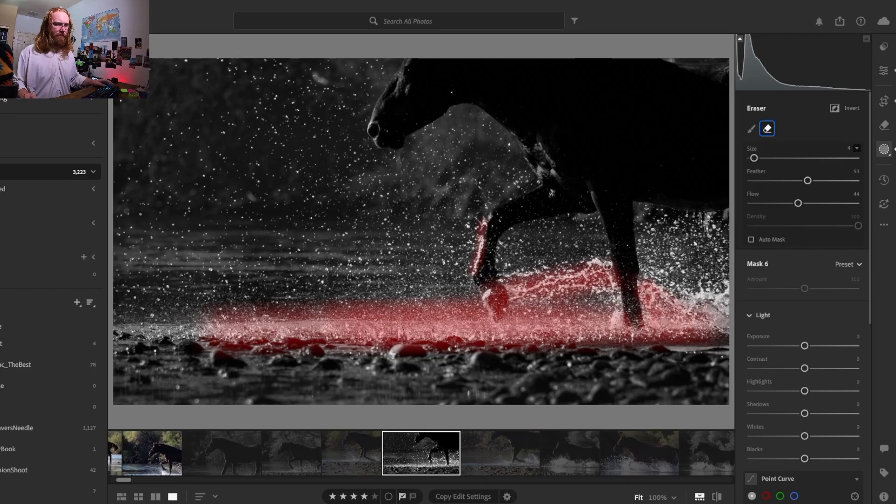
pyautogui.press('alt')
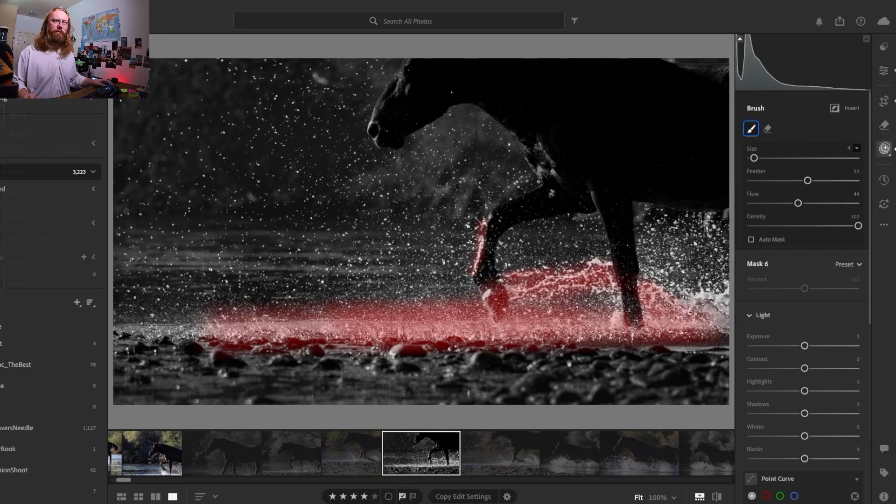
# Step: Erase the mask overspill on the pebbles along the lower edge of the waterline from Mask 6
pyautogui.click(887, 152)
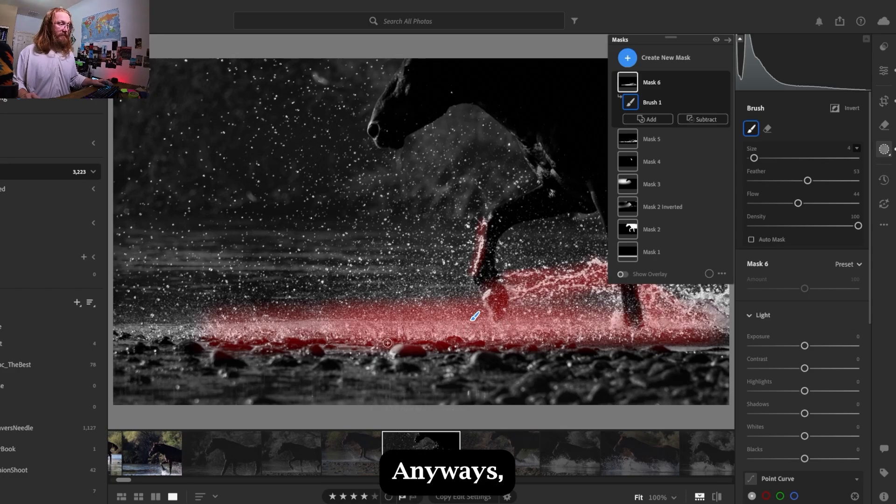
pyautogui.press('alt')
pyautogui.moveTo(225, 348)
pyautogui.mouseDown()
pyautogui.moveTo(242, 349)
pyautogui.moveTo(217, 348)
pyautogui.moveTo(259, 348)
pyautogui.moveTo(208, 347)
pyautogui.moveTo(318, 342)
pyautogui.moveTo(291, 340)
pyautogui.moveTo(396, 353)
pyautogui.moveTo(401, 340)
pyautogui.moveTo(464, 346)
pyautogui.moveTo(446, 340)
pyautogui.moveTo(453, 350)
pyautogui.moveTo(486, 354)
pyautogui.moveTo(688, 339)
pyautogui.mouseUp()
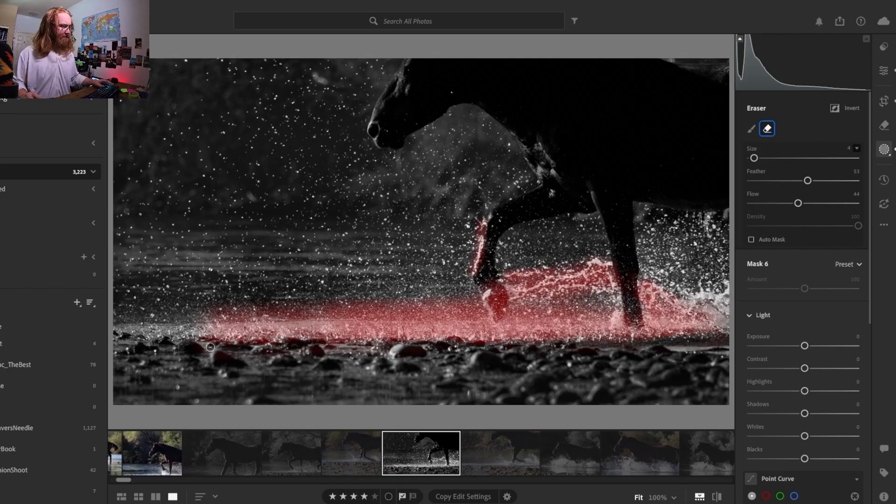
pyautogui.press('b')
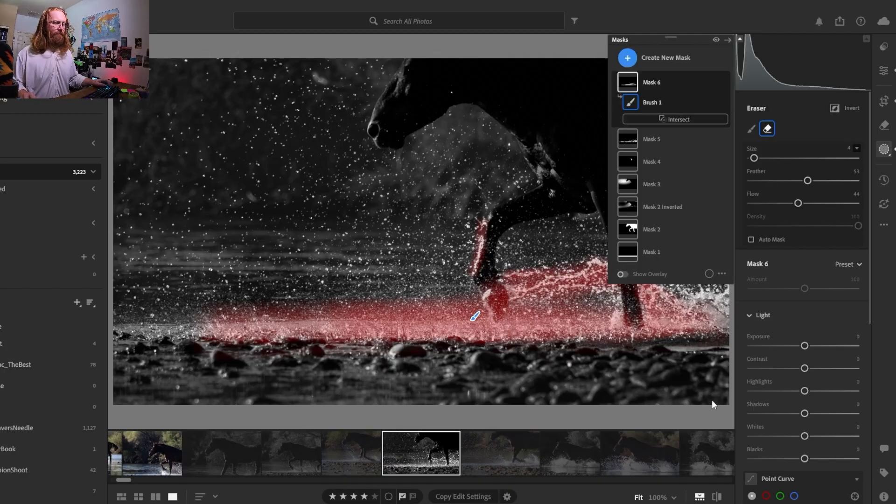
# Step: Move the floating mask list off the photo and erase the foot of the horse's standing leg from Mask 6
pyautogui.click(767, 129)
pyautogui.moveTo(686, 40)
pyautogui.mouseDown()
pyautogui.moveTo(508, 46)
pyautogui.moveTo(623, 274)
pyautogui.moveTo(302, 35)
pyautogui.moveTo(55, 41)
pyautogui.mouseUp()
pyautogui.press('b')
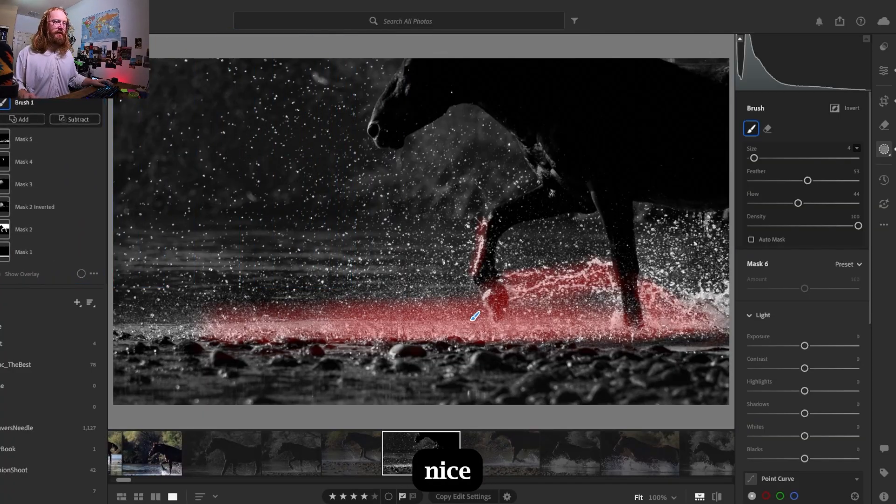
pyautogui.press('alt')
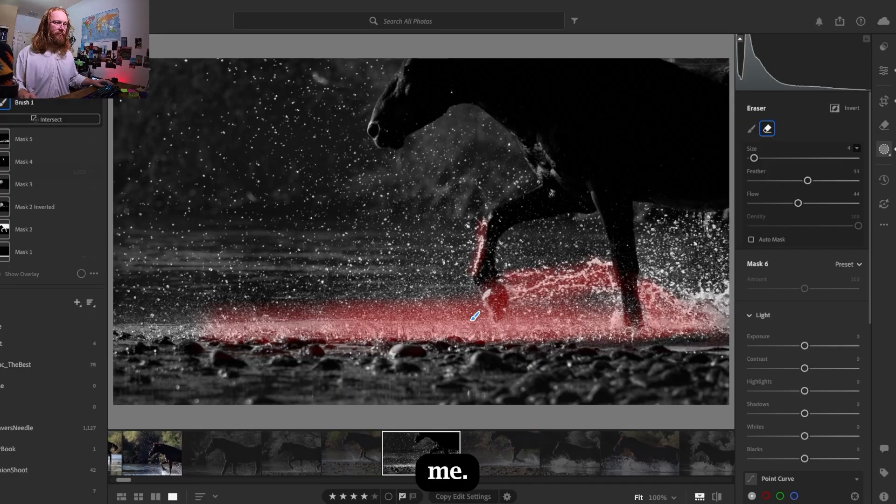
pyautogui.moveTo(629, 311)
pyautogui.mouseDown()
pyautogui.moveTo(635, 327)
pyautogui.moveTo(633, 289)
pyautogui.moveTo(634, 306)
pyautogui.moveTo(617, 265)
pyautogui.moveTo(635, 316)
pyautogui.mouseUp()
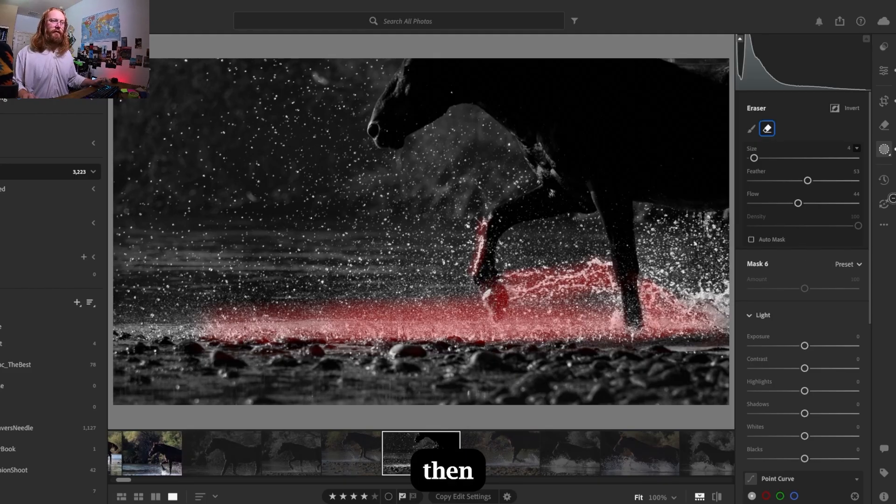
pyautogui.press('alt')
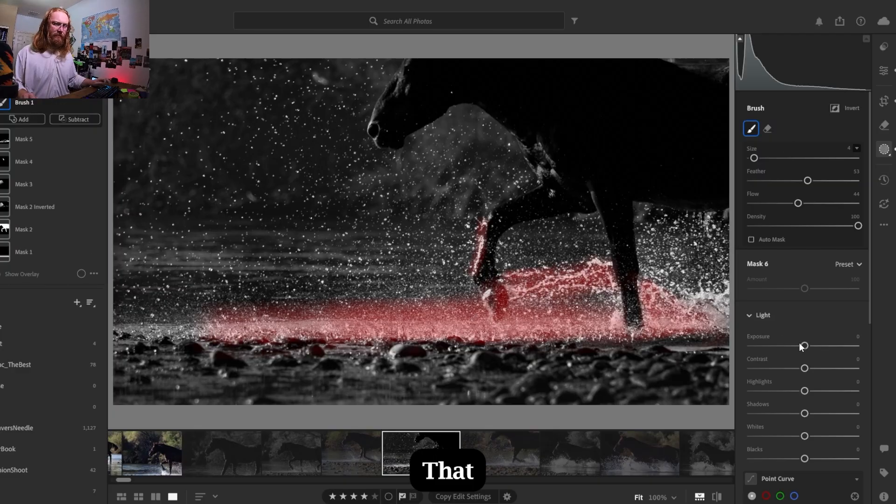
# Step: Try lowering Mask 6's Exposure to −0.80 and reset it to 0
pyautogui.moveTo(805, 345)
pyautogui.mouseDown()
pyautogui.moveTo(788, 346)
pyautogui.moveTo(796, 354)
pyautogui.mouseUp()
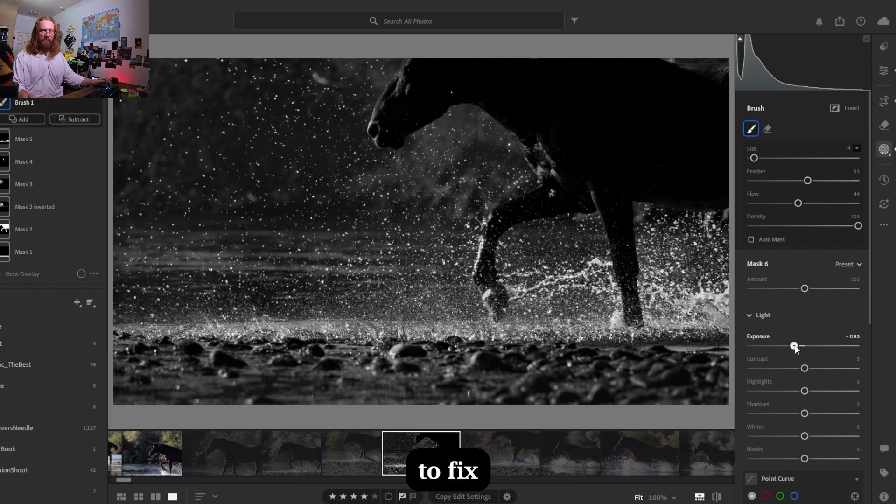
pyautogui.doubleClick(804, 348)
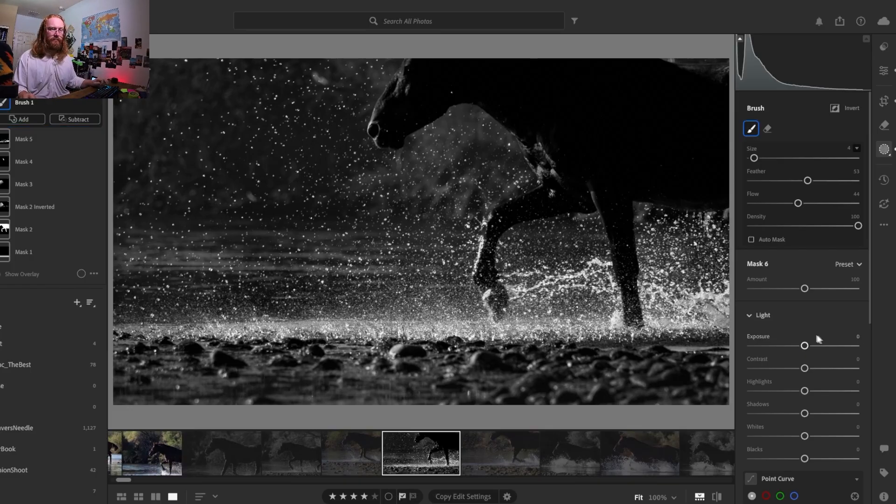
# Step: Bend Mask 6's point curve downward, with an upper point at about 75.7 / 67.5, the white point at 97.3 output and a slightly lowered shadow point
pyautogui.moveTo(870, 290); pyautogui.dragTo(875, 396)
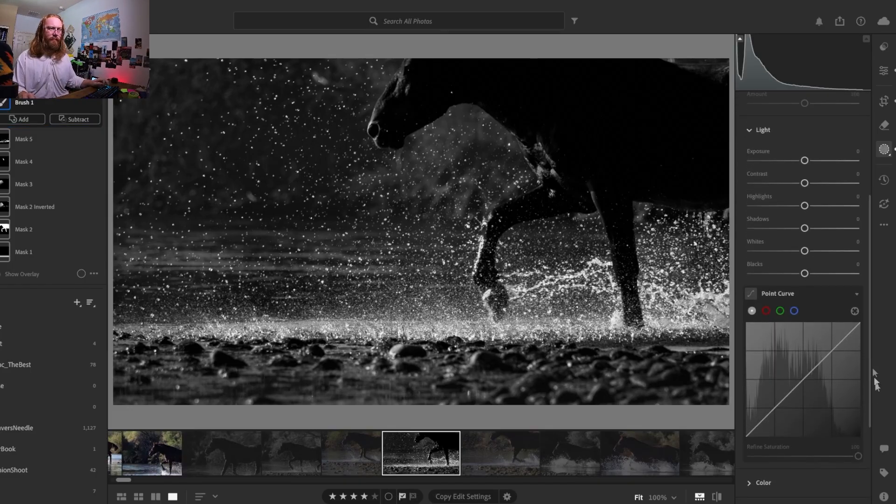
pyautogui.click(804, 381)
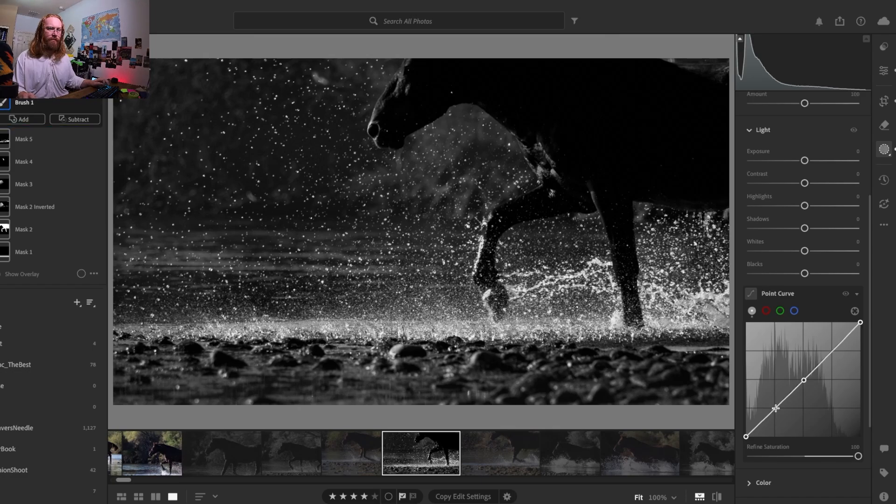
pyautogui.click(776, 408)
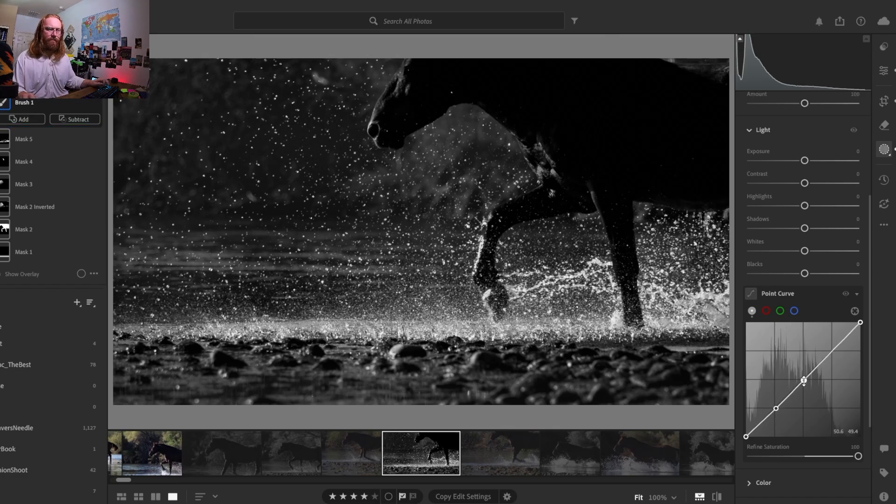
pyautogui.moveTo(809, 384); pyautogui.dragTo(820, 373)
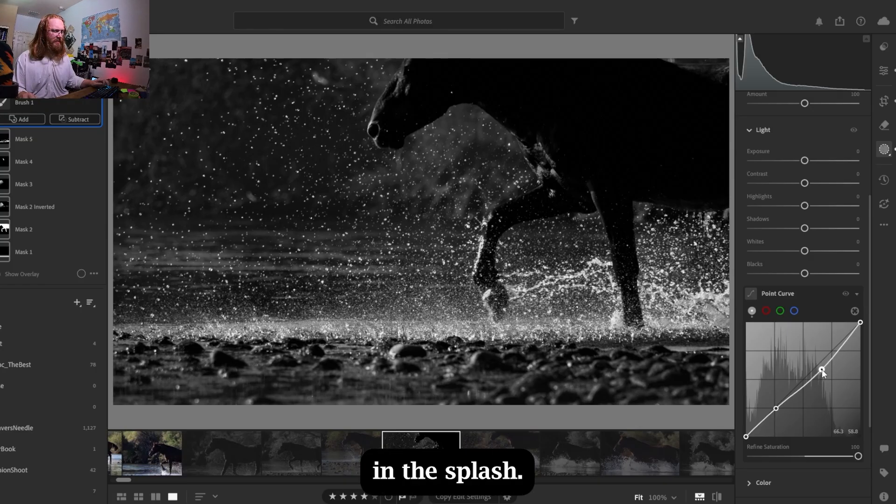
pyautogui.moveTo(822, 369); pyautogui.dragTo(825, 365)
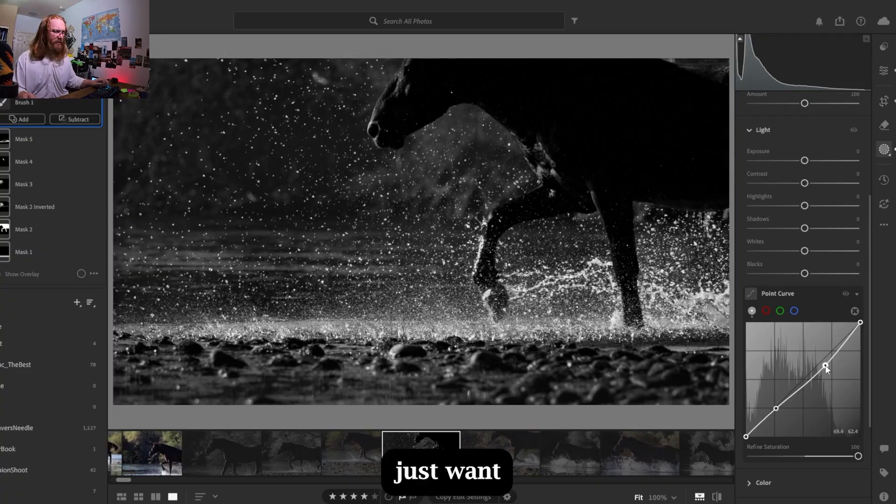
pyautogui.moveTo(860, 322); pyautogui.dragTo(862, 325)
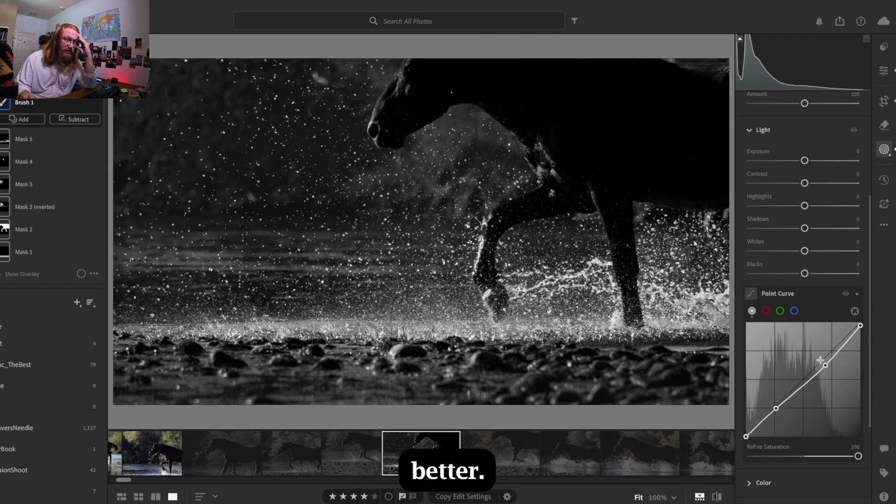
pyautogui.moveTo(827, 365); pyautogui.dragTo(831, 360)
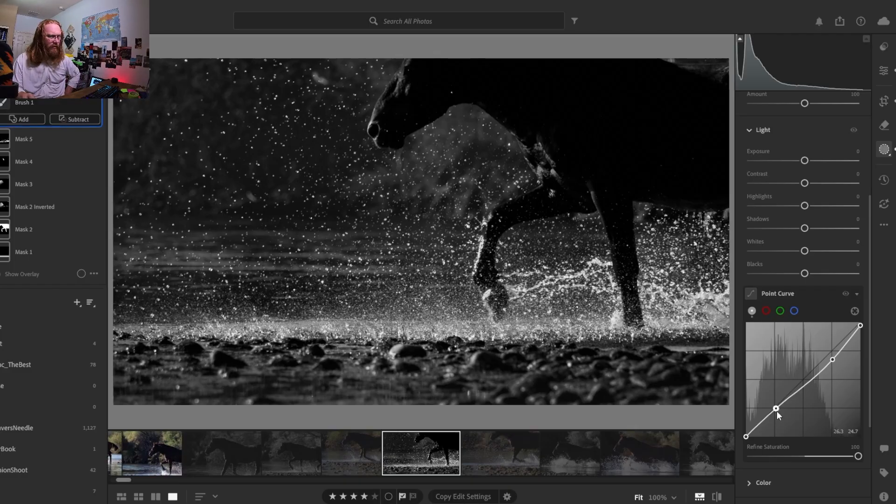
pyautogui.moveTo(777, 411); pyautogui.dragTo(778, 413)
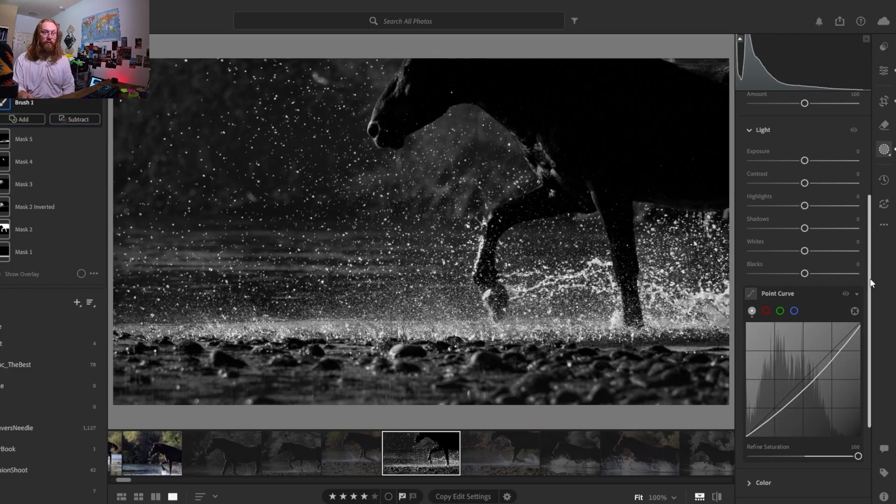
# Step: Test stronger and weaker Dehaze on Mask 6 and set it to +16
pyautogui.moveTo(870, 278); pyautogui.dragTo(869, 377)
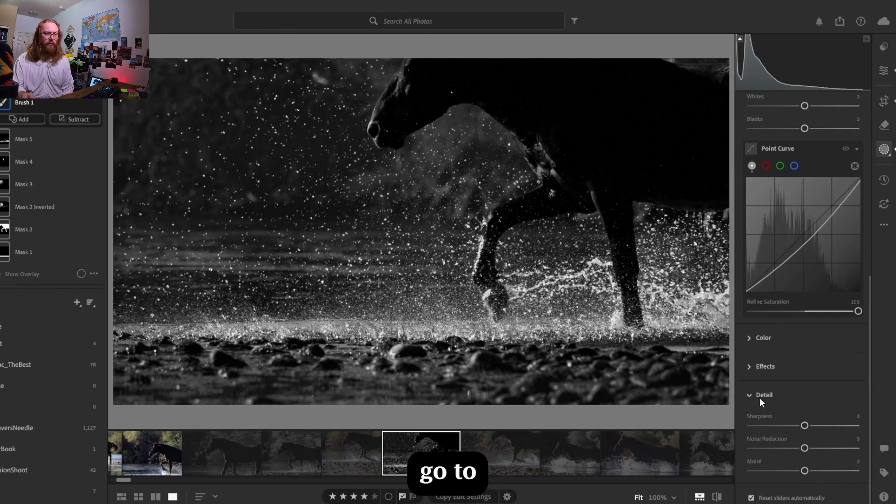
pyautogui.click(746, 369)
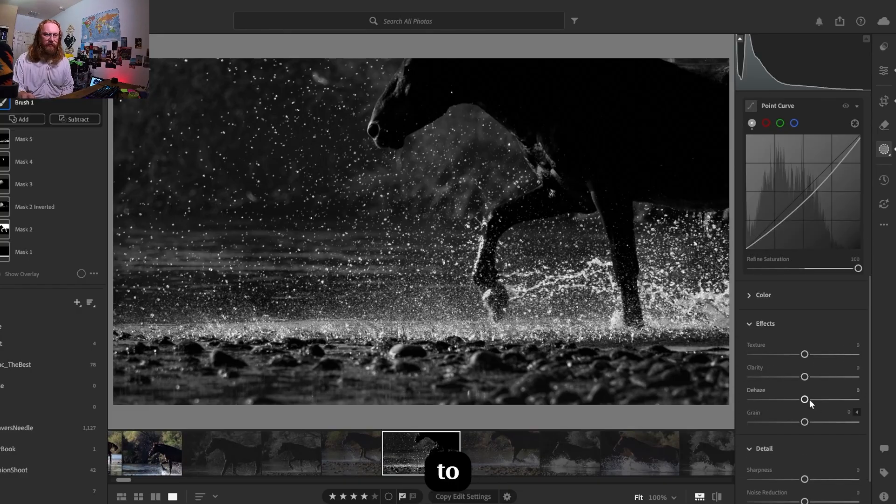
pyautogui.moveTo(812, 399); pyautogui.dragTo(854, 405)
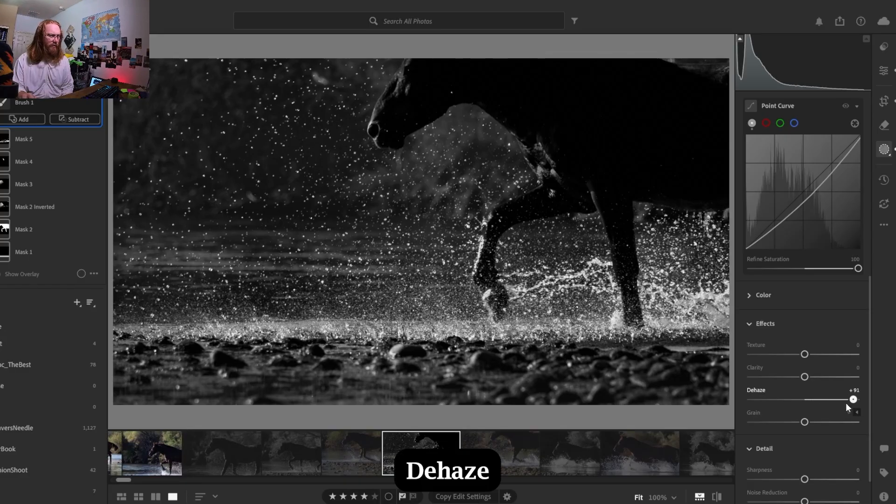
pyautogui.click(823, 404)
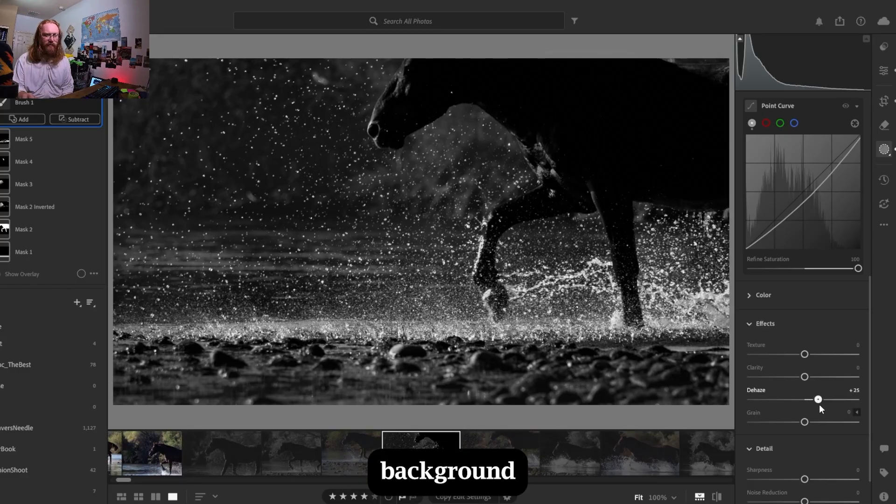
pyautogui.moveTo(797, 400); pyautogui.dragTo(818, 402)
pyautogui.click(814, 401)
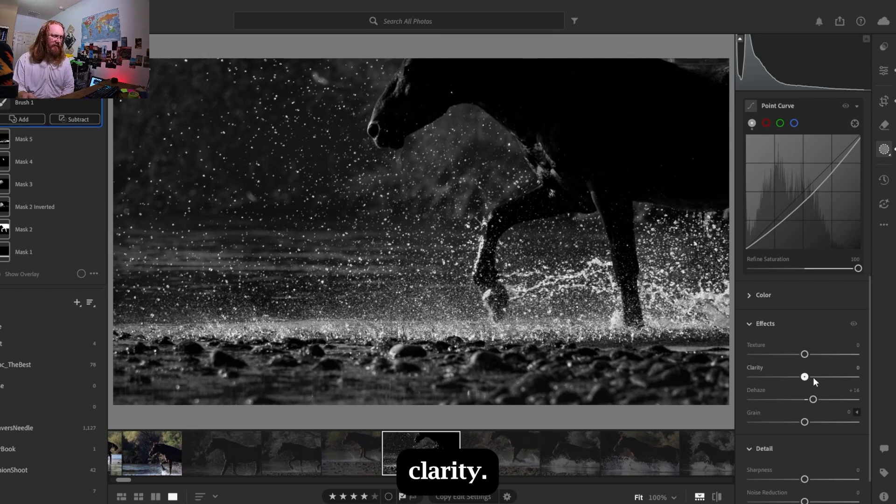
# Step: Compare positive and negative Clarity on Mask 6 and set it to −11
pyautogui.moveTo(813, 377); pyautogui.dragTo(858, 378)
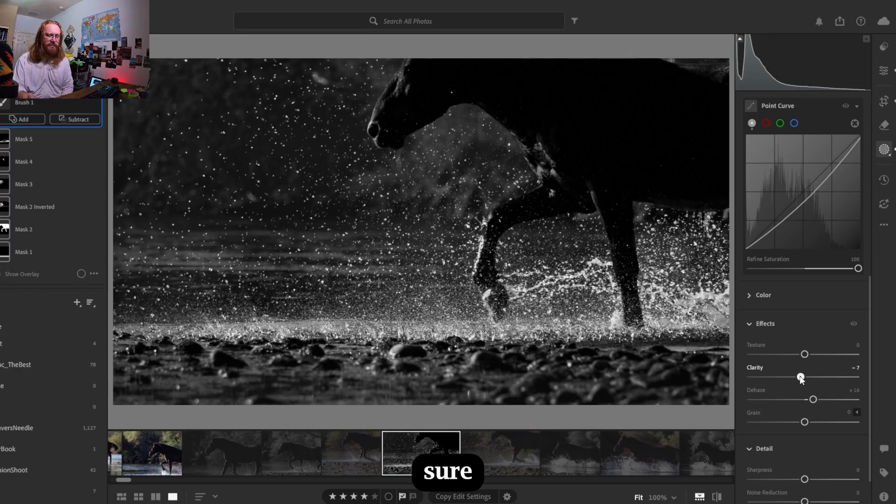
pyautogui.moveTo(801, 376)
pyautogui.mouseDown()
pyautogui.moveTo(780, 380)
pyautogui.moveTo(796, 375)
pyautogui.mouseUp()
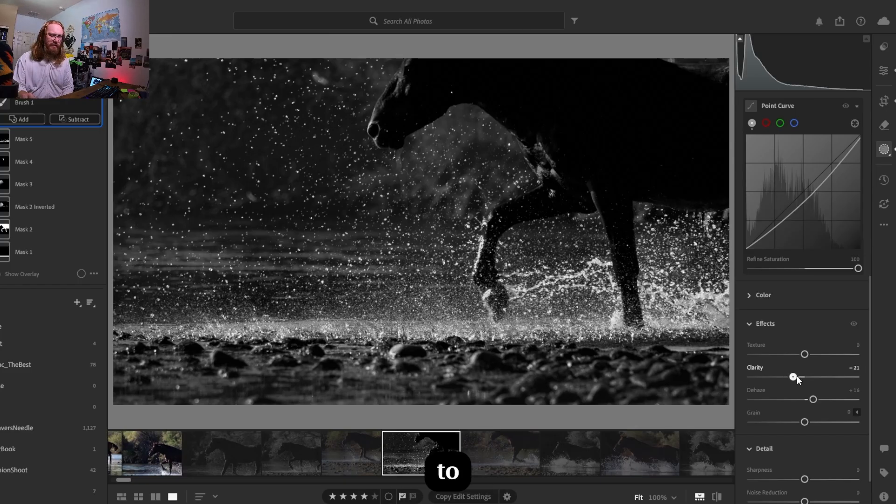
pyautogui.moveTo(797, 376); pyautogui.dragTo(802, 376)
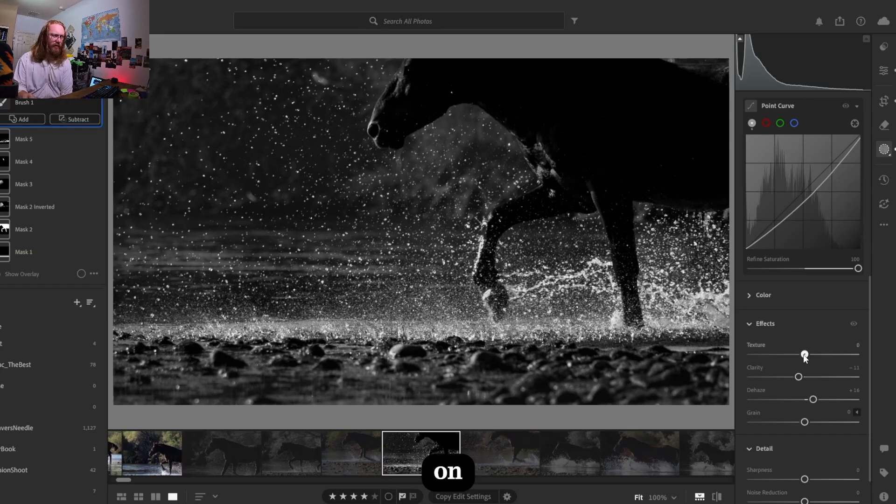
# Step: Set Mask 6's Texture to −8 and its Grain to +21
pyautogui.moveTo(804, 355); pyautogui.dragTo(800, 357)
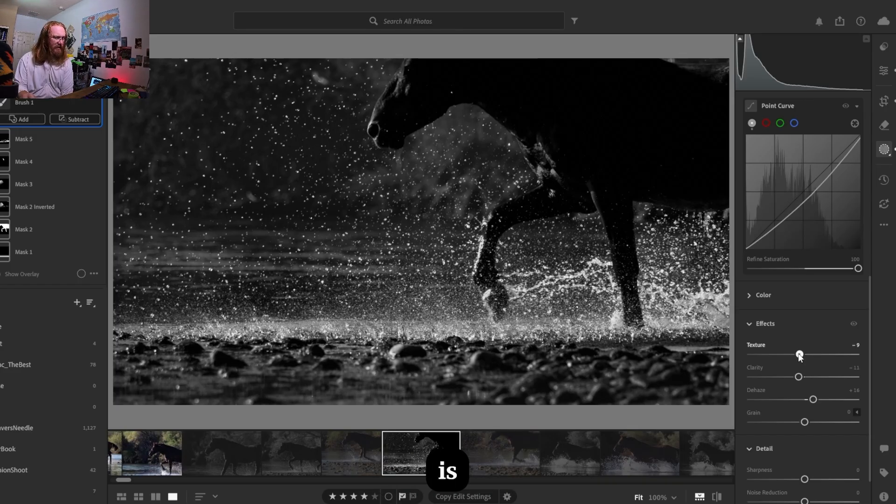
pyautogui.moveTo(800, 356); pyautogui.dragTo(801, 355)
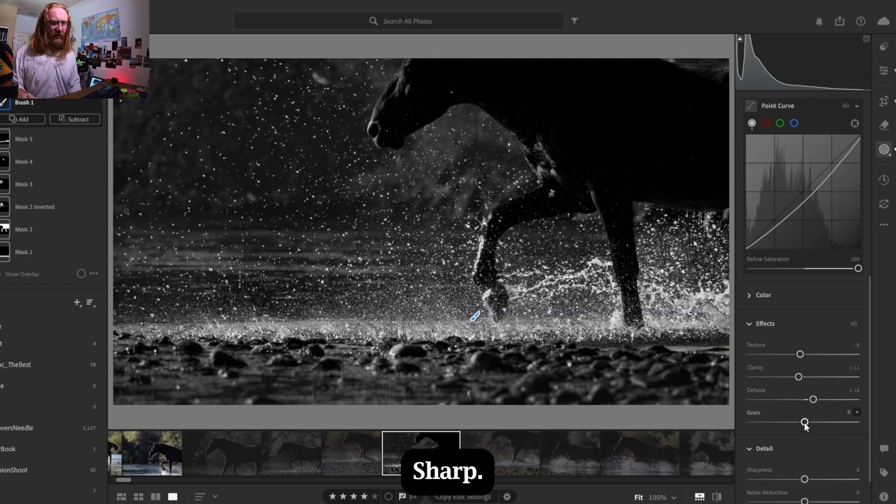
pyautogui.moveTo(806, 423); pyautogui.dragTo(819, 423)
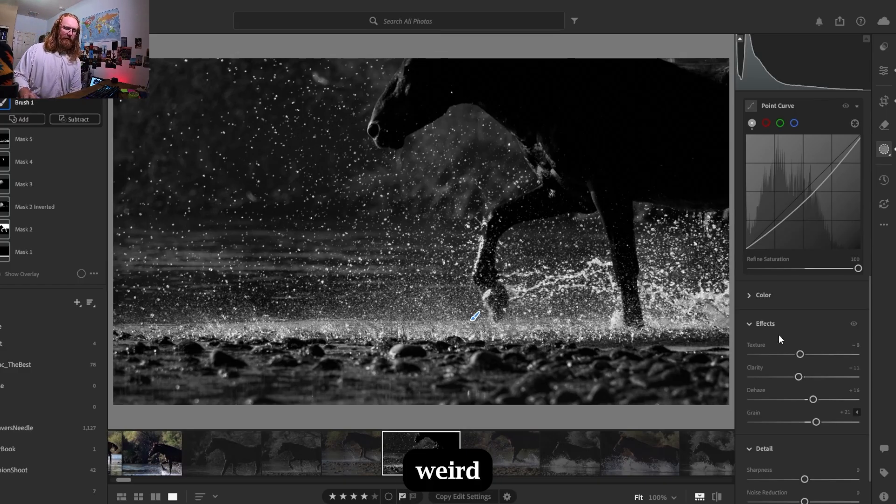
# Step: Refine Mask 6's effects by setting Clarity to −13 and Dehaze to +30
pyautogui.moveTo(870, 343); pyautogui.dragTo(871, 350)
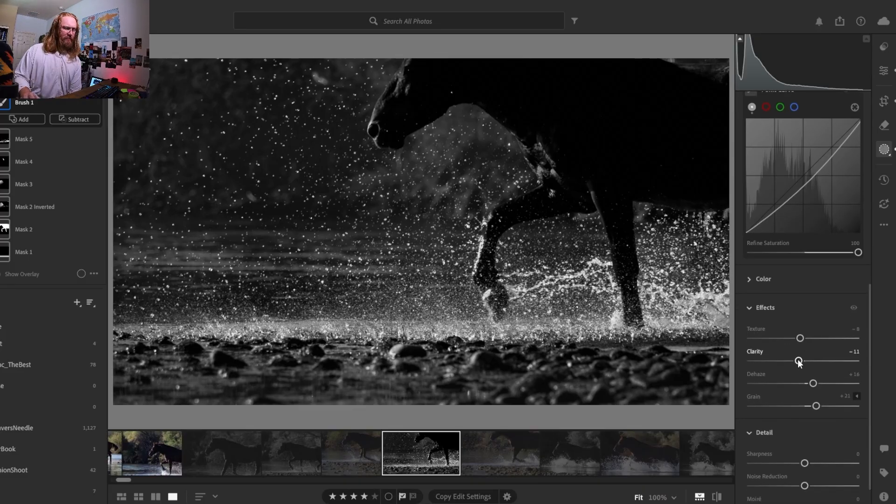
pyautogui.moveTo(817, 383)
pyautogui.mouseDown()
pyautogui.moveTo(831, 383)
pyautogui.moveTo(821, 383)
pyautogui.mouseUp()
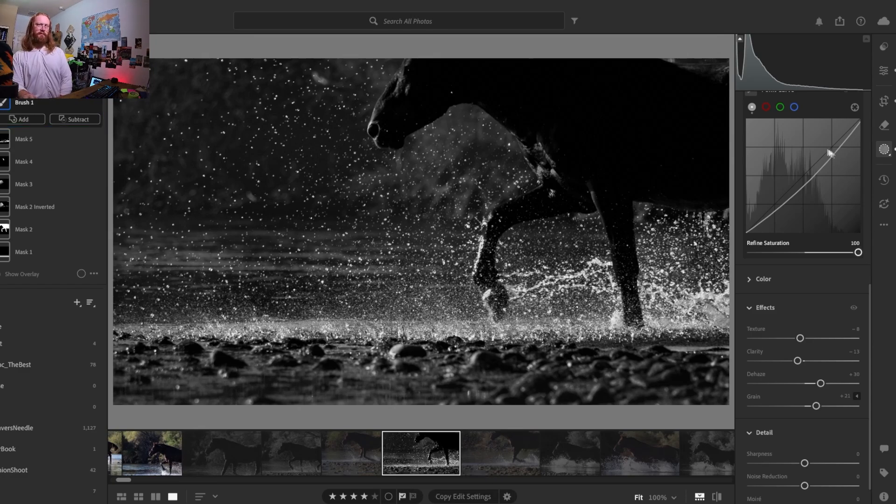
# Step: Raise the white point of Mask 6's curve back to full output and lift the upper curve point slightly
pyautogui.click(861, 121)
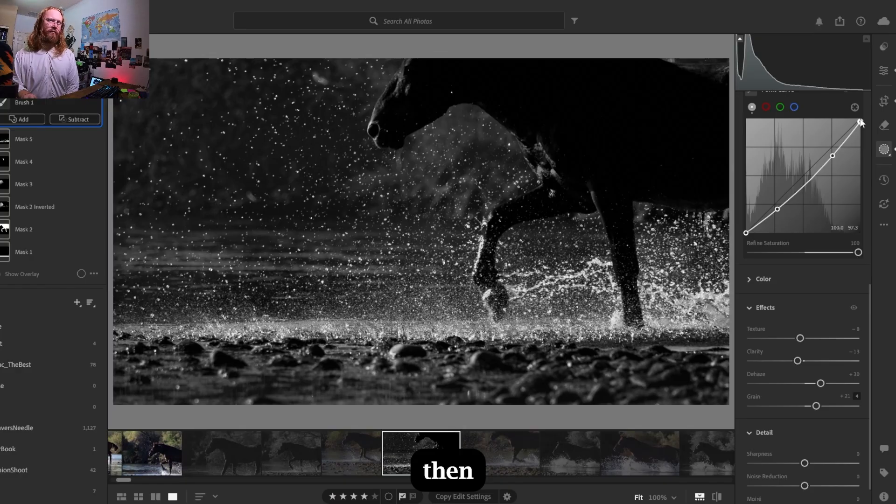
pyautogui.moveTo(861, 122)
pyautogui.mouseDown()
pyautogui.moveTo(849, 118)
pyautogui.moveTo(863, 117)
pyautogui.mouseUp()
pyautogui.click(833, 156)
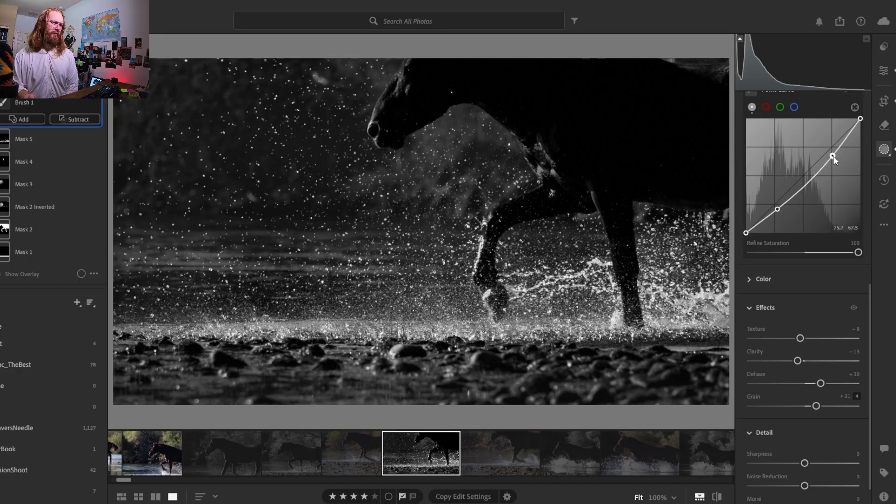
pyautogui.moveTo(833, 155); pyautogui.dragTo(832, 153)
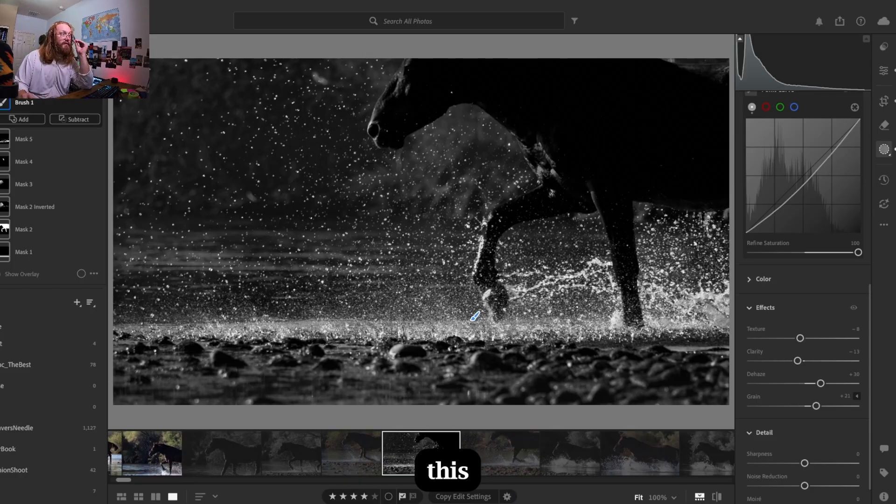
# Step: Select Mask 4 on the horse's chest and set its Highlights to −13
pyautogui.click(885, 72)
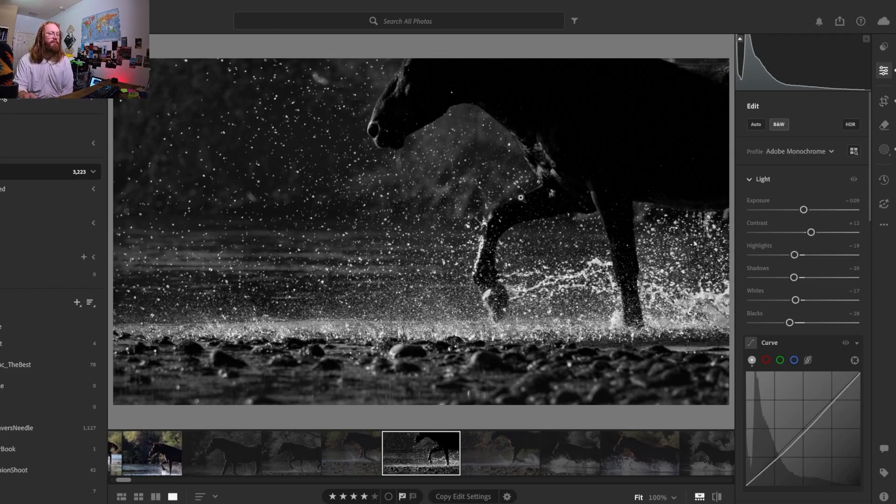
pyautogui.click(887, 152)
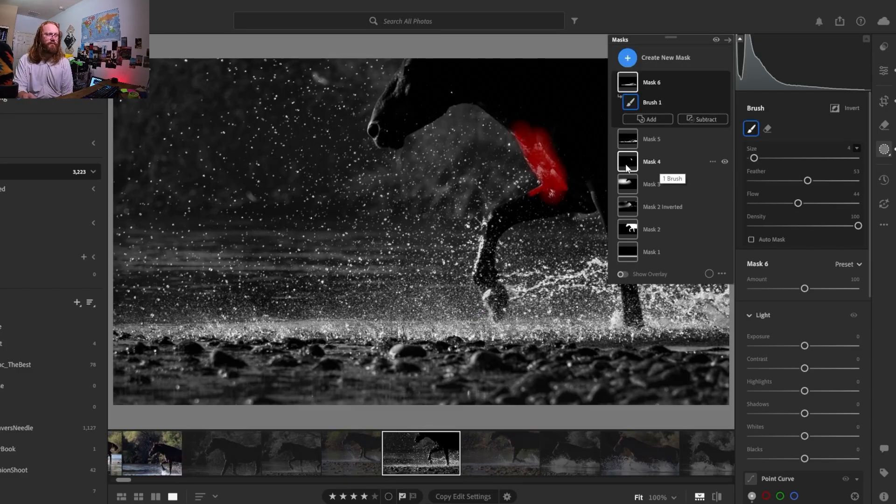
pyautogui.click(659, 163)
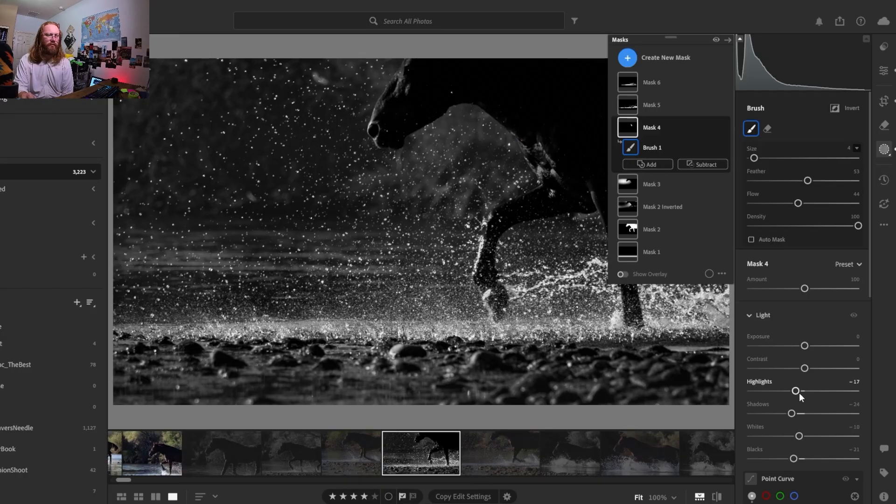
pyautogui.moveTo(799, 393); pyautogui.dragTo(802, 394)
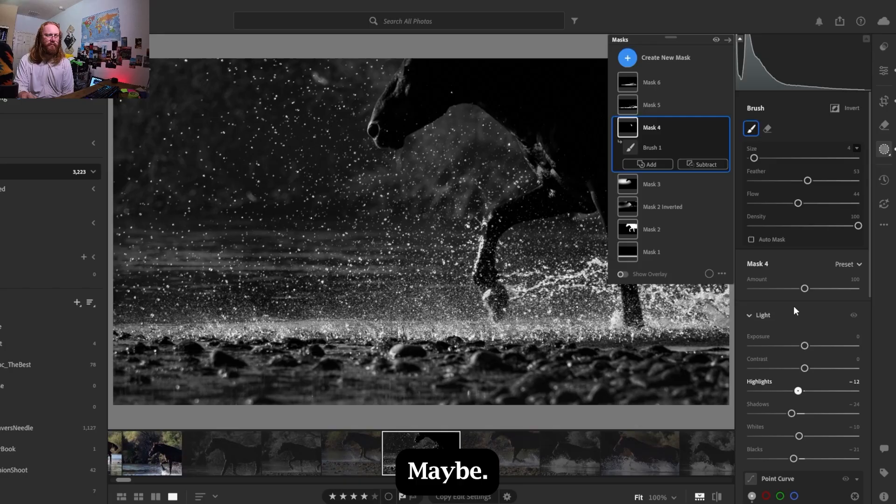
# Step: Adjust the white point of Mask 4's curve and remove the upper curve point next to it
pyautogui.moveTo(869, 278); pyautogui.dragTo(862, 363)
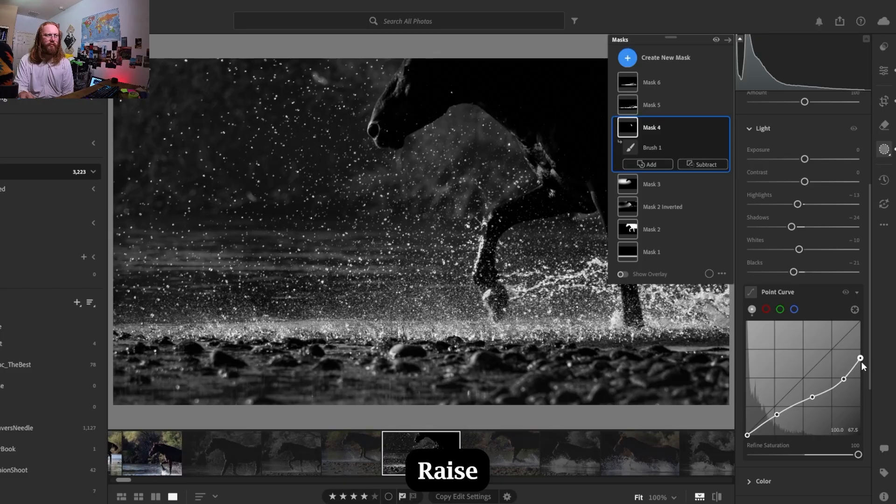
pyautogui.click(843, 379)
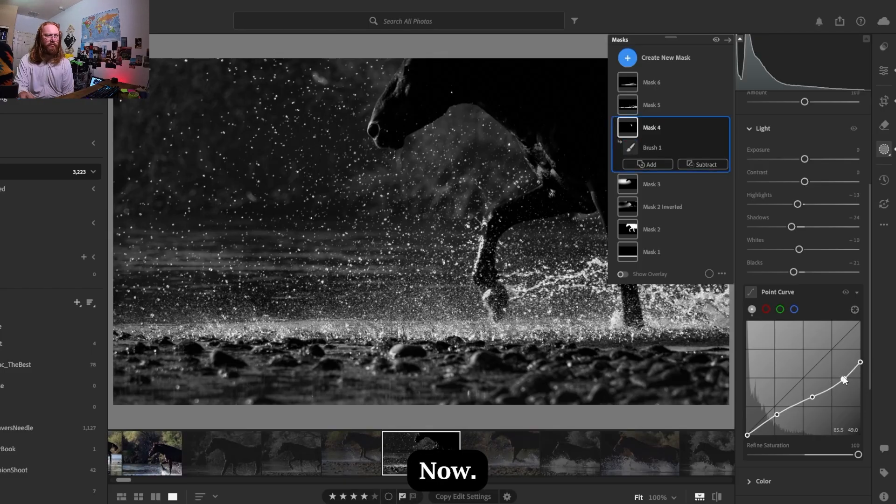
pyautogui.moveTo(844, 376); pyautogui.dragTo(860, 359)
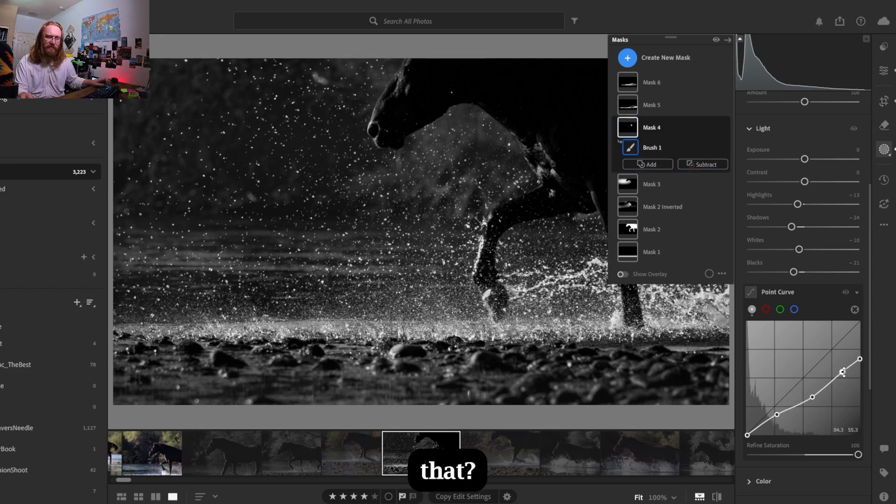
pyautogui.press('alt')
pyautogui.click(842, 372)
pyautogui.doubleClick(842, 372)
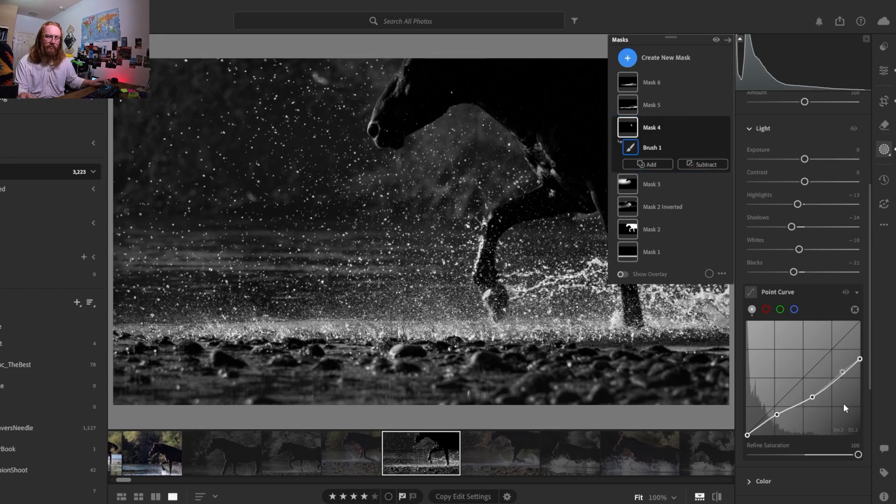
# Step: Raise the white point of Mask 4's curve to about three-quarters output and lift the midtones into a nearly straight line
pyautogui.moveTo(861, 359); pyautogui.dragTo(861, 356)
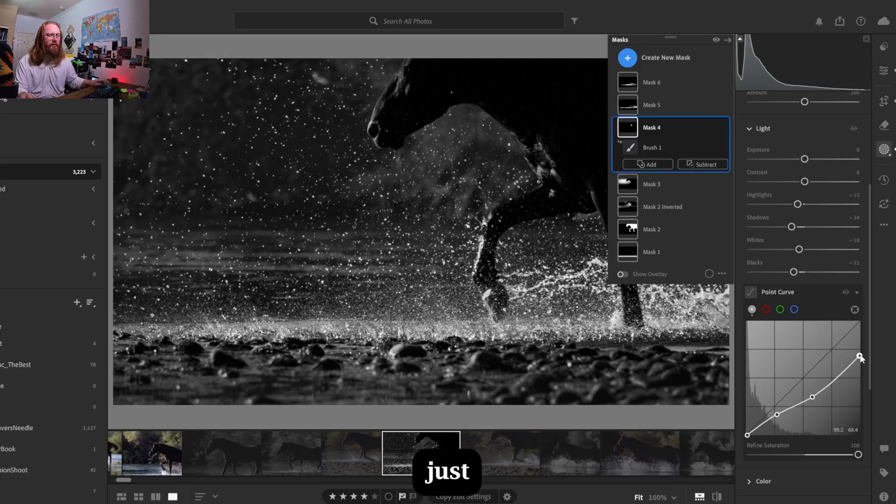
pyautogui.moveTo(861, 357); pyautogui.dragTo(861, 351)
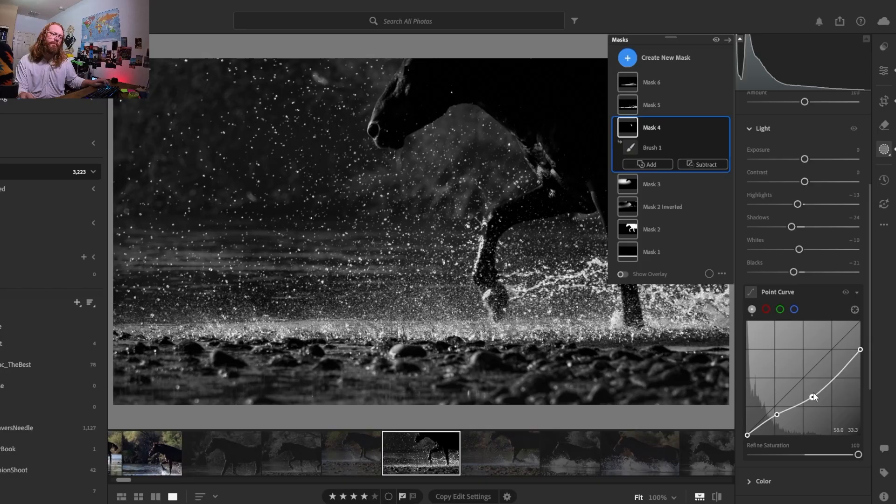
pyautogui.moveTo(813, 396); pyautogui.dragTo(814, 389)
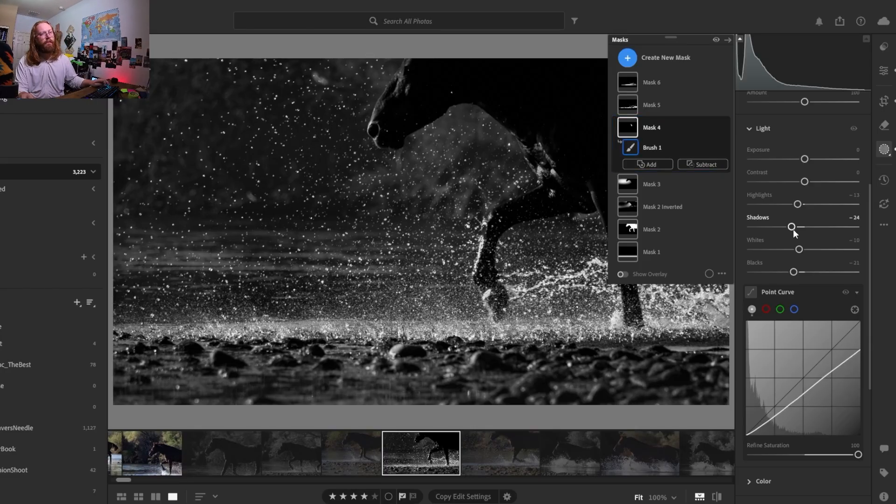
# Step: Set Mask 4's Shadows to −21 and return to the global edit view
pyautogui.moveTo(795, 228); pyautogui.dragTo(796, 229)
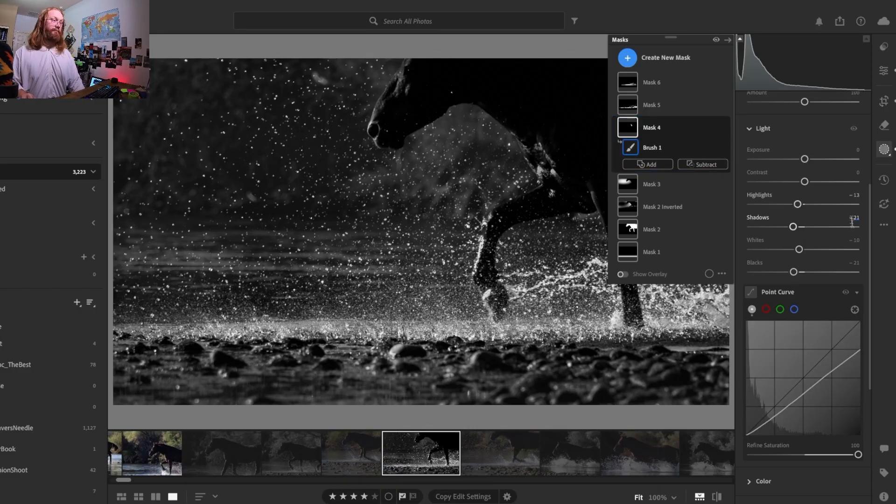
pyautogui.click(879, 76)
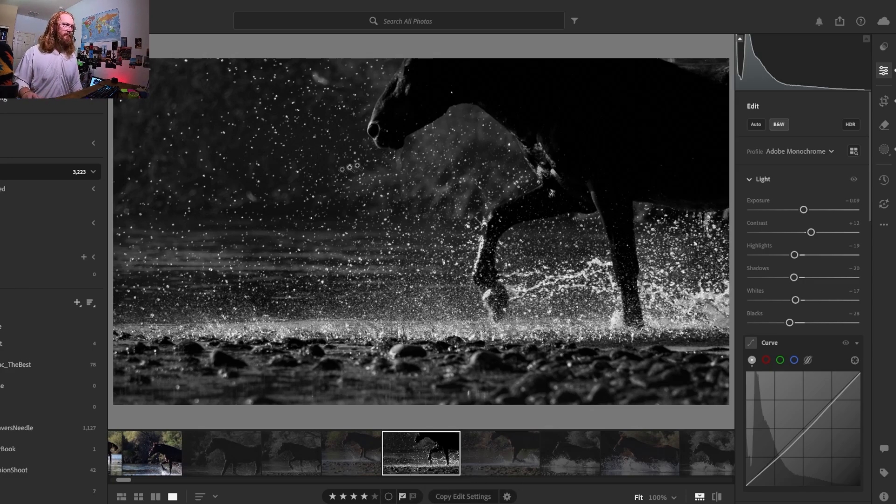
# Step: View the black-and-white horse photo P1611053 at full size for comparison, then go back to photo P1611061
pyautogui.click(139, 496)
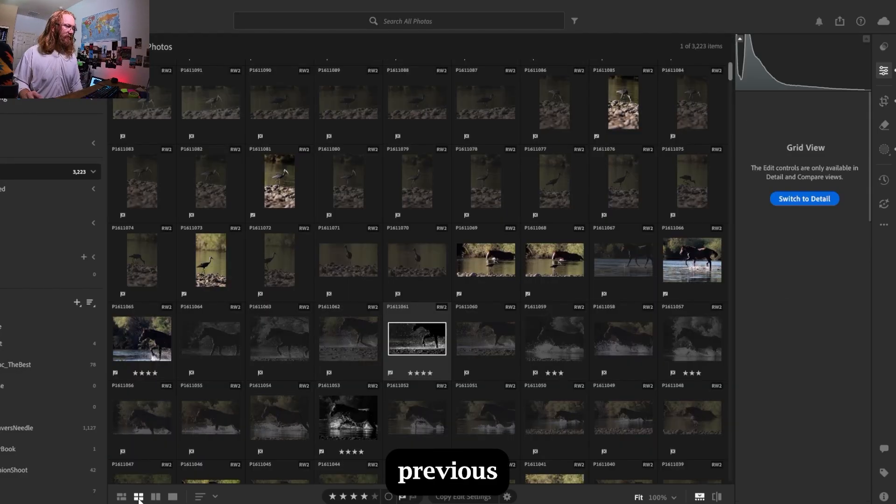
pyautogui.click(352, 417)
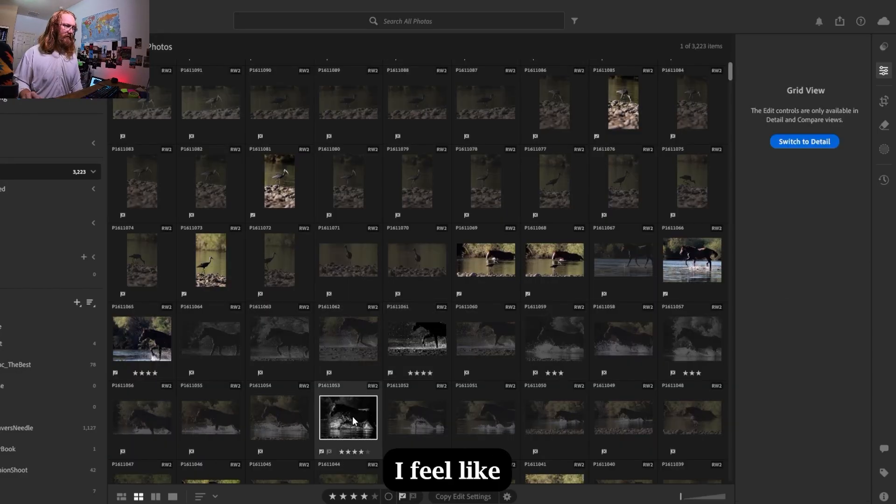
pyautogui.click(173, 497)
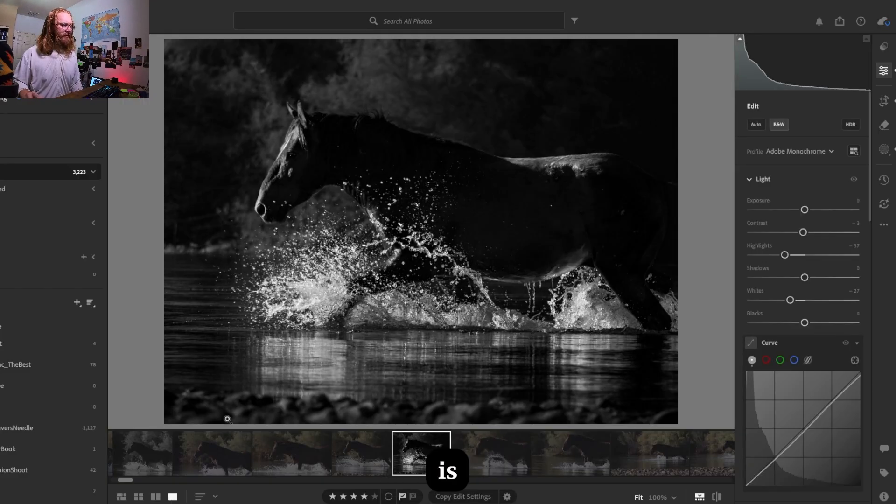
pyautogui.click(139, 497)
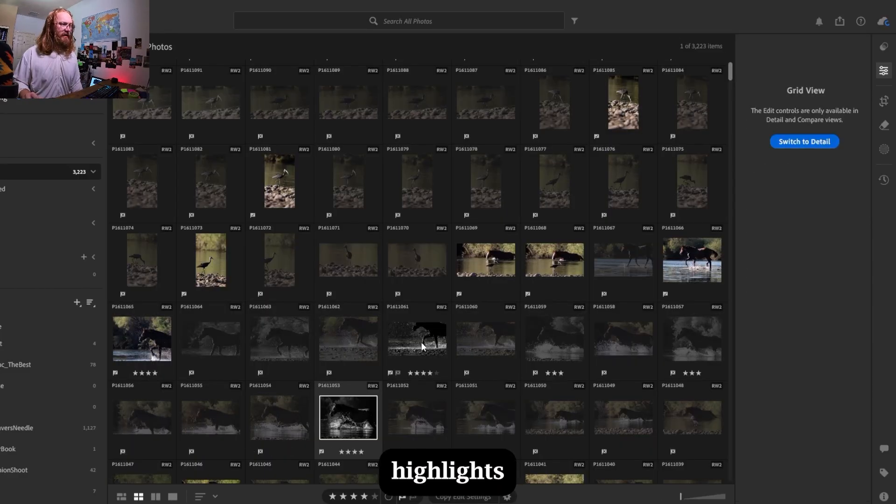
pyautogui.doubleClick(423, 347)
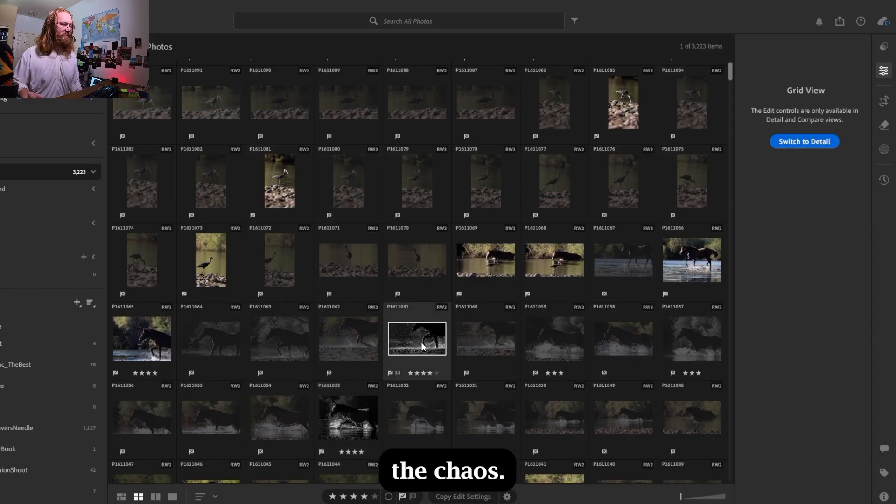